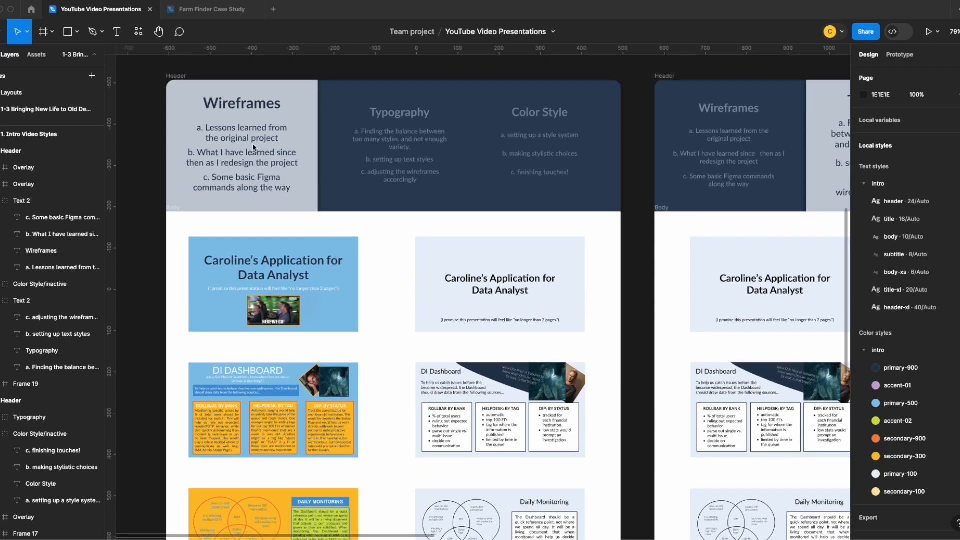
# Review the original slides beside their redesigned wireframes in the Wireframes section, from the title slide to the last slide
pyautogui.scroll(-1, 379, 270)
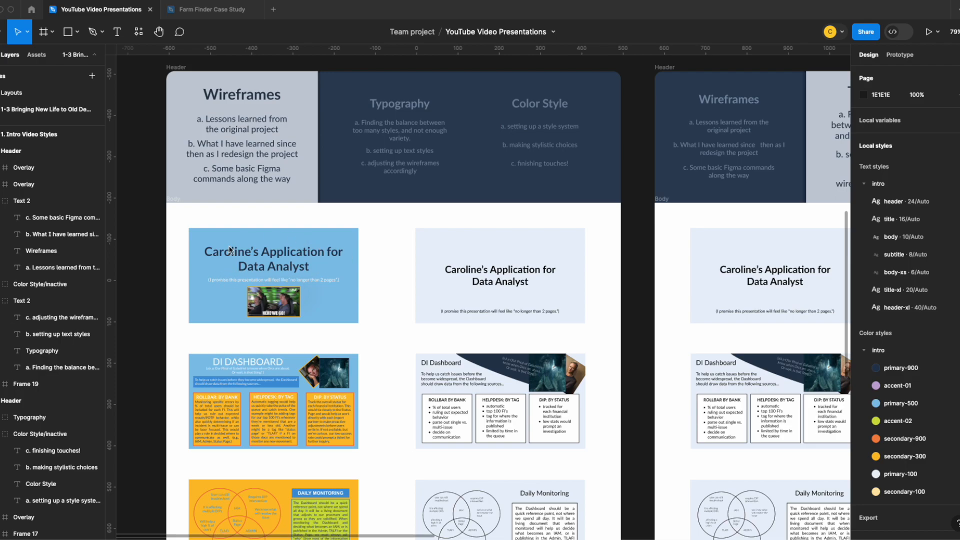
pyautogui.scroll(-5, 276, 286)
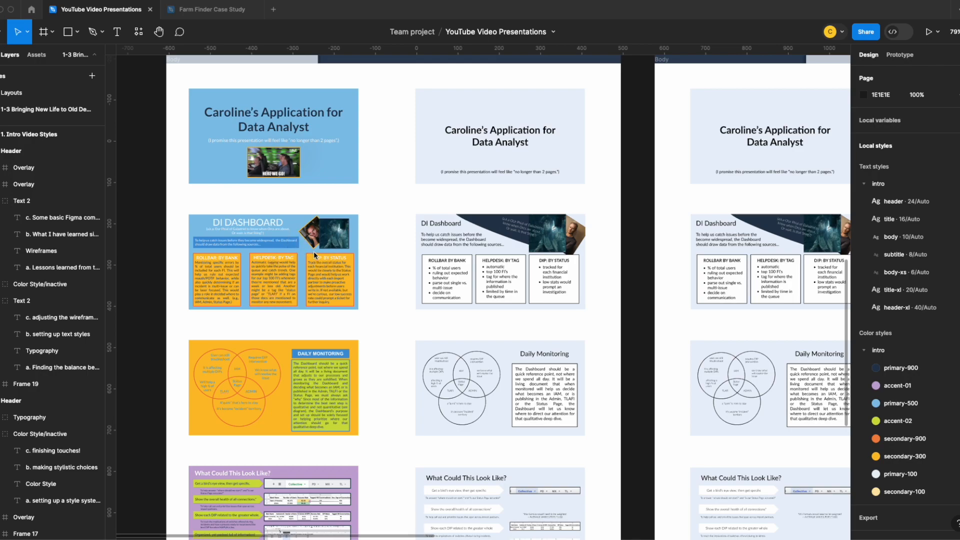
pyautogui.scroll(-6, 312, 248)
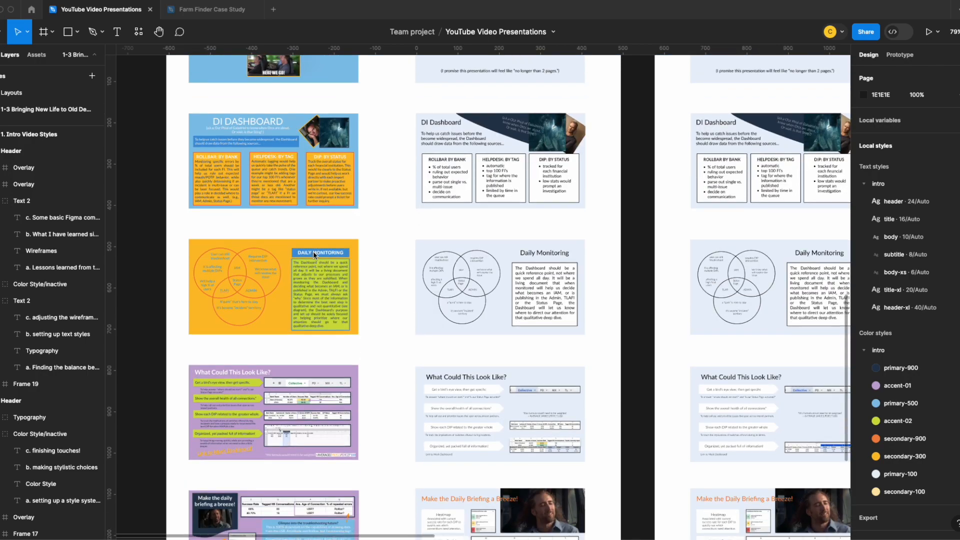
pyautogui.scroll(-3, 313, 251)
pyautogui.scroll(-7, 271, 294)
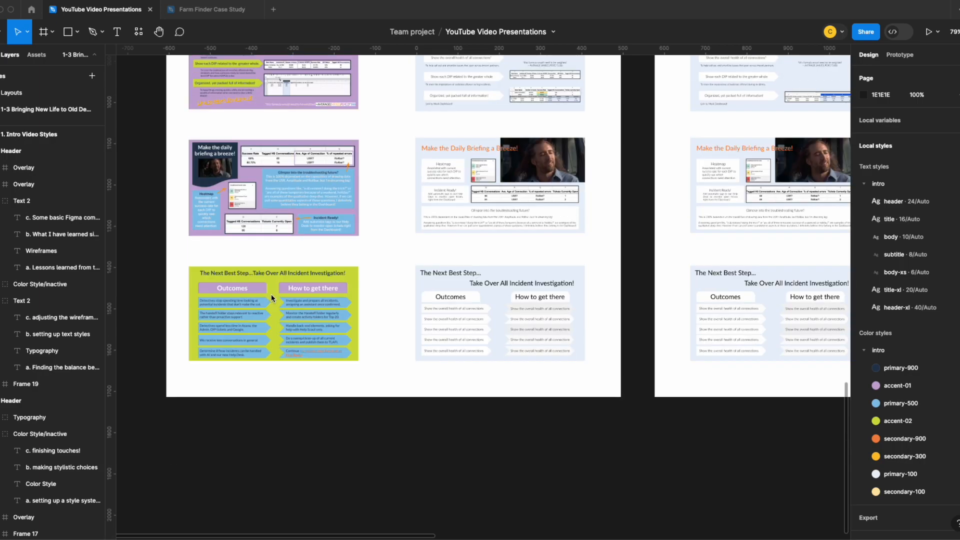
pyautogui.scroll(1, 295, 312)
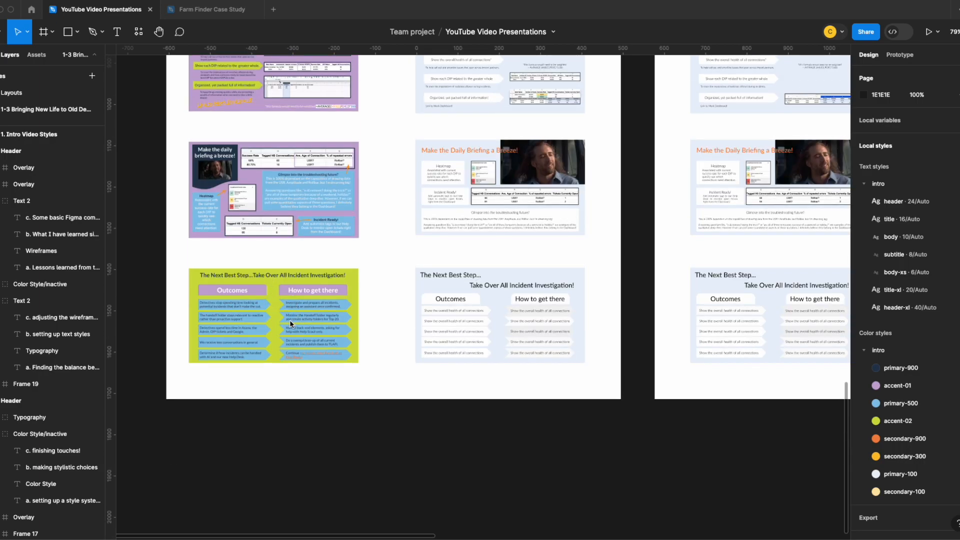
pyautogui.scroll(16, 290, 324)
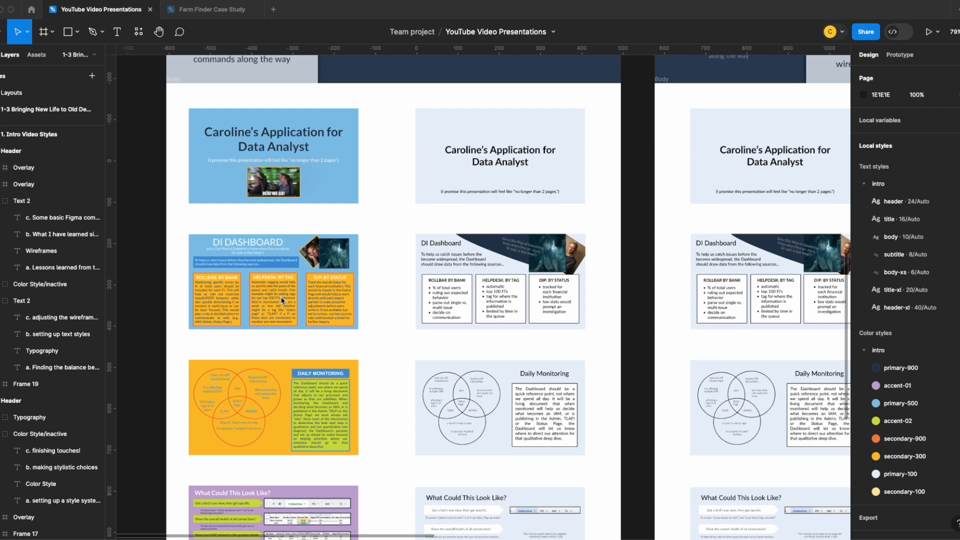
pyautogui.scroll(-11, 406, 279)
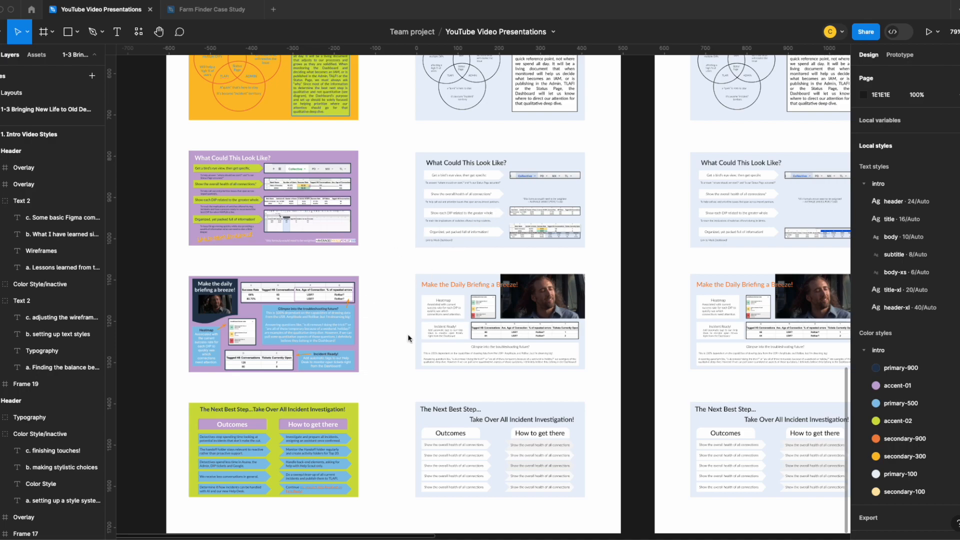
pyautogui.scroll(-2, 410, 335)
pyautogui.scroll(10, 450, 380)
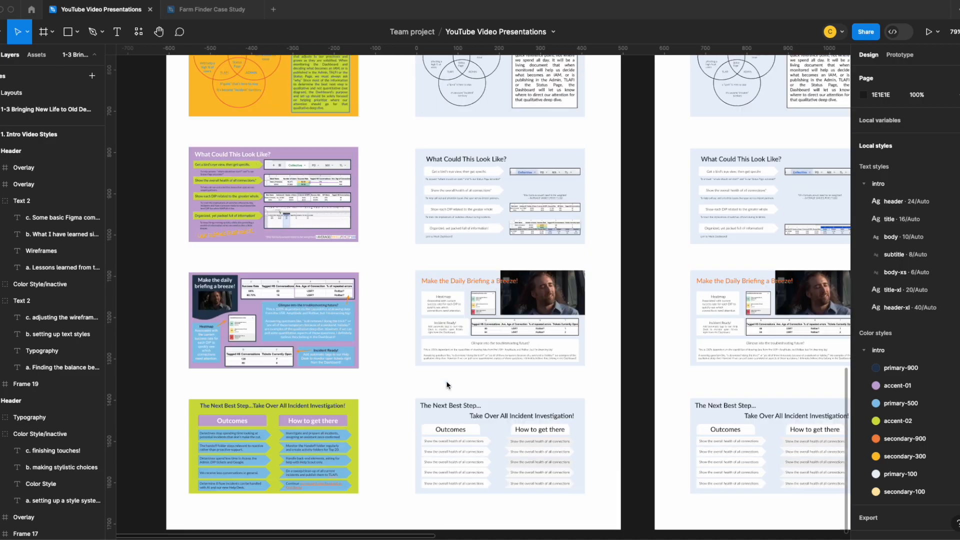
pyautogui.scroll(1, 446, 385)
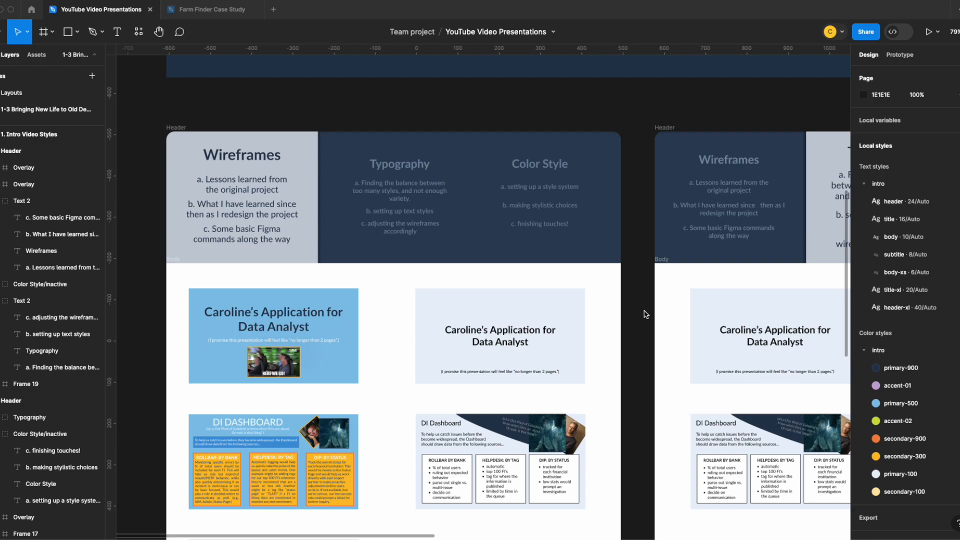
# Examine the Typography section's agenda and its two columns of wireframe slides
pyautogui.moveTo(633, 309); pyautogui.dragTo(280, 299)
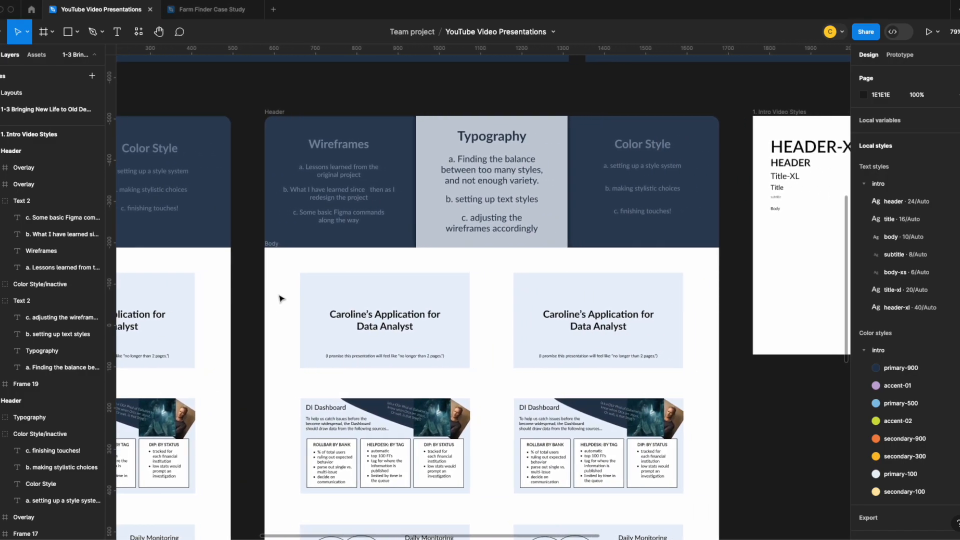
pyautogui.click(469, 231)
pyautogui.scroll(1, 470, 232)
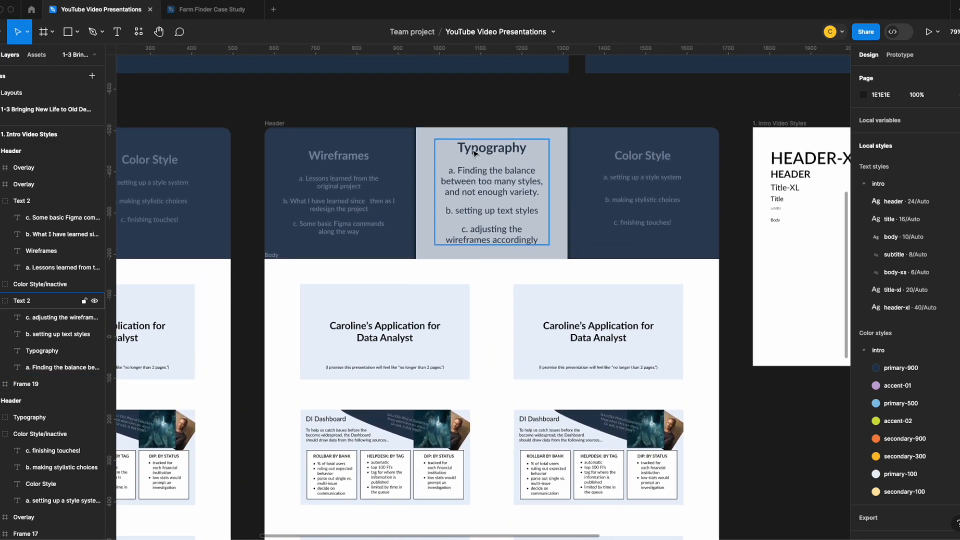
pyautogui.click(487, 274)
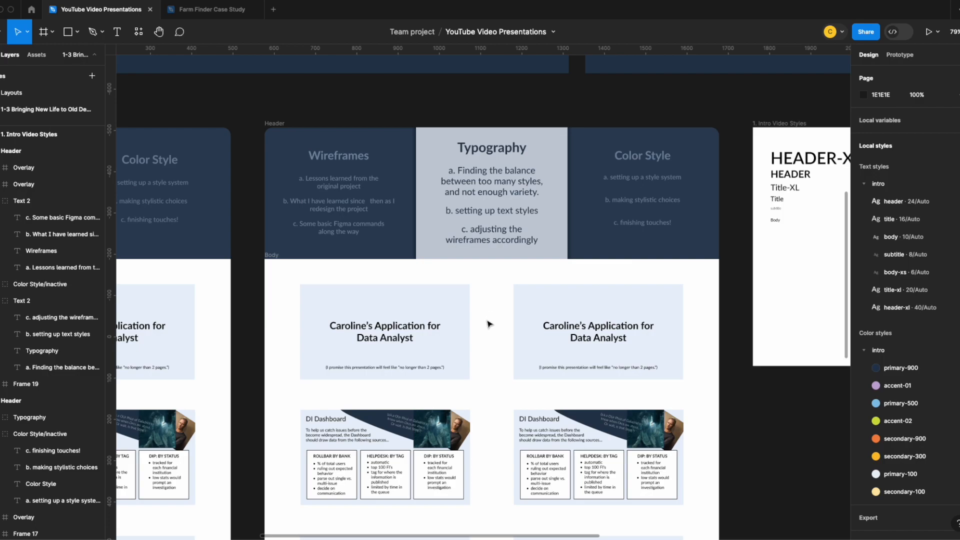
pyautogui.scroll(1, 489, 323)
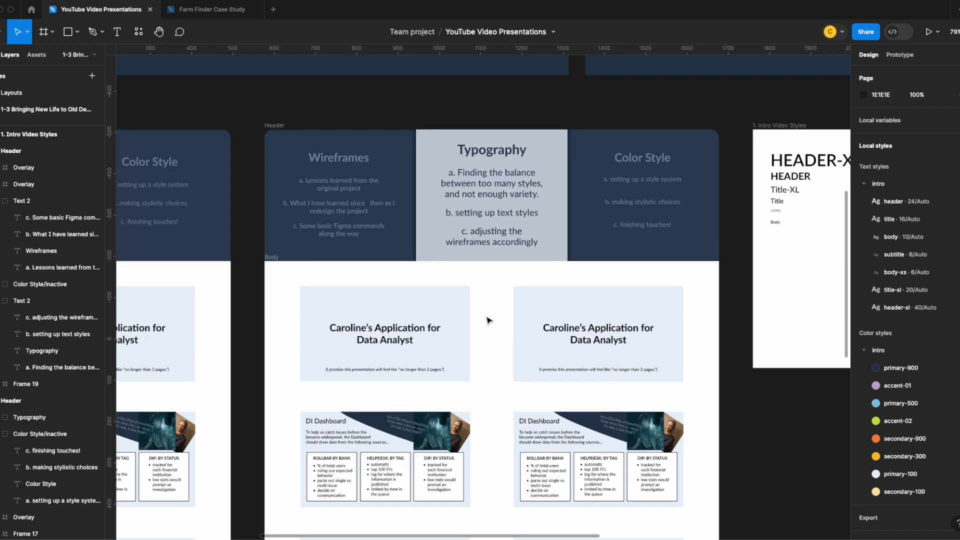
pyautogui.scroll(-5, 489, 320)
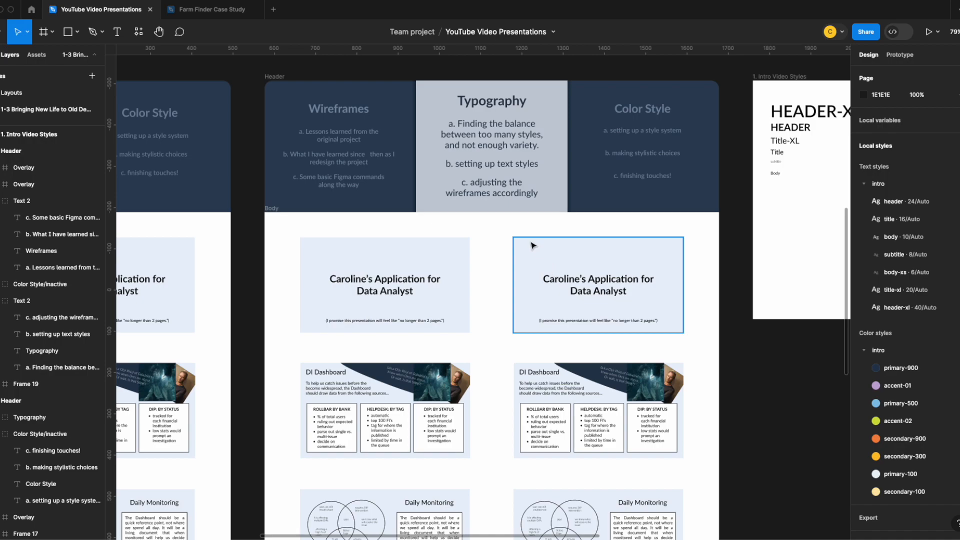
pyautogui.scroll(-3, 530, 210)
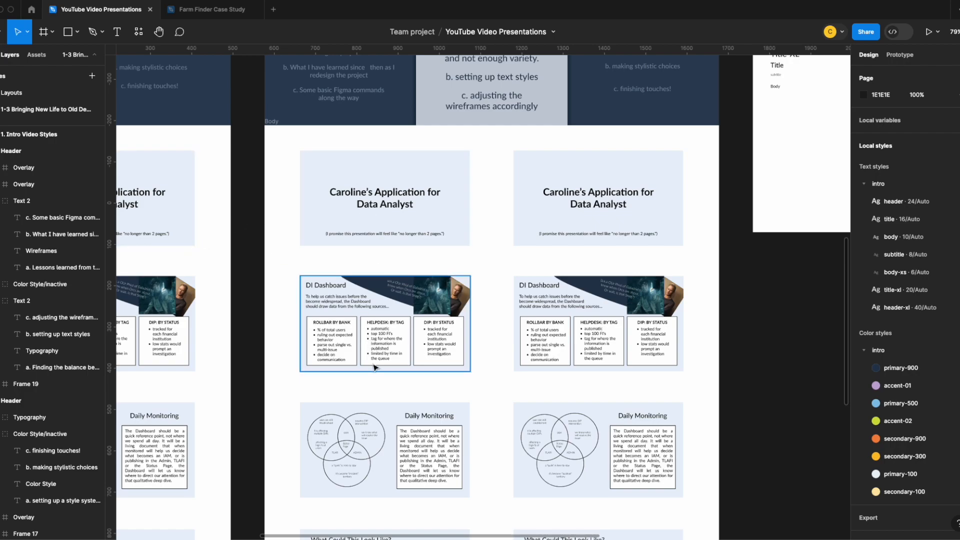
pyautogui.scroll(-3, 378, 300)
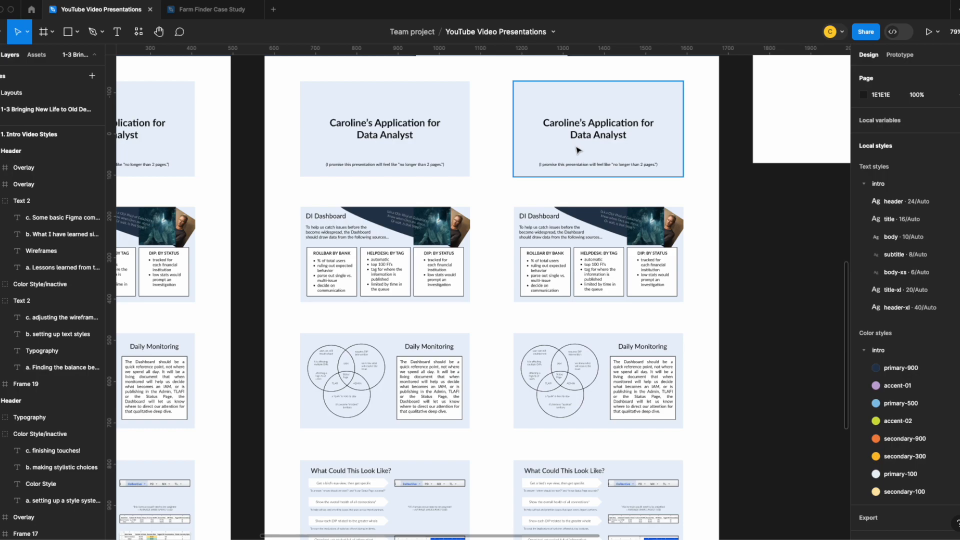
pyautogui.scroll(-5, 616, 295)
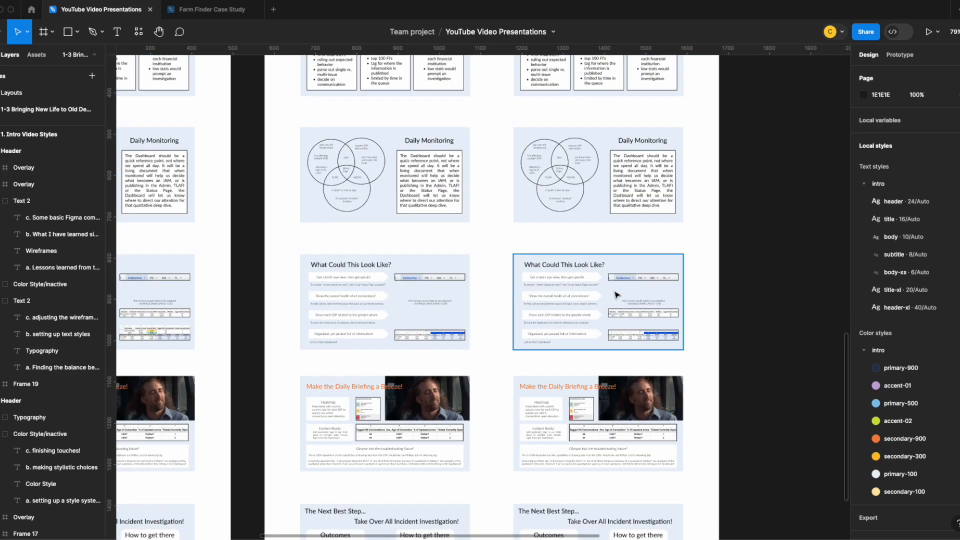
pyautogui.scroll(-5, 617, 294)
pyautogui.scroll(12, 612, 274)
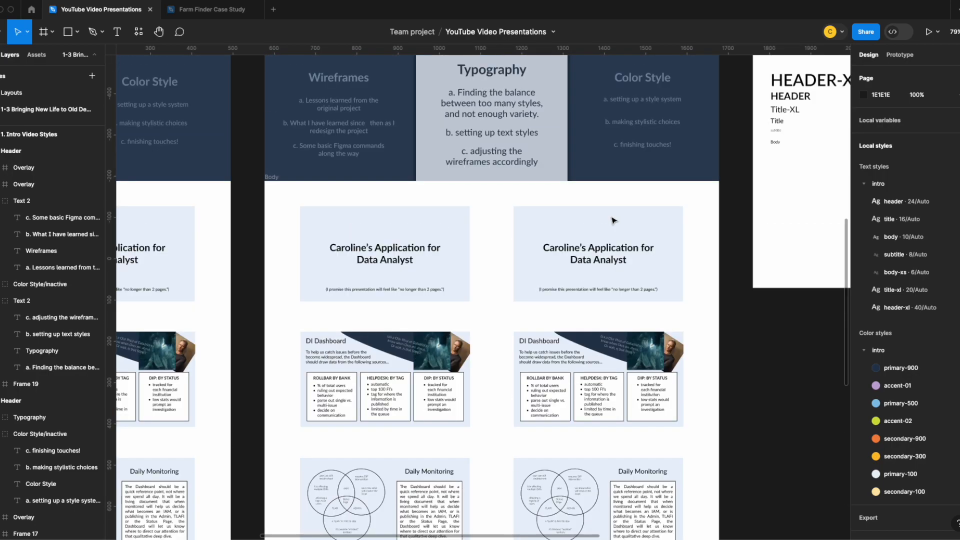
# Rename the "1. Intro Video Styles" frame as "Text Styles"
pyautogui.moveTo(731, 209); pyautogui.dragTo(678, 274)
pyautogui.moveTo(784, 287); pyautogui.dragTo(420, 304)
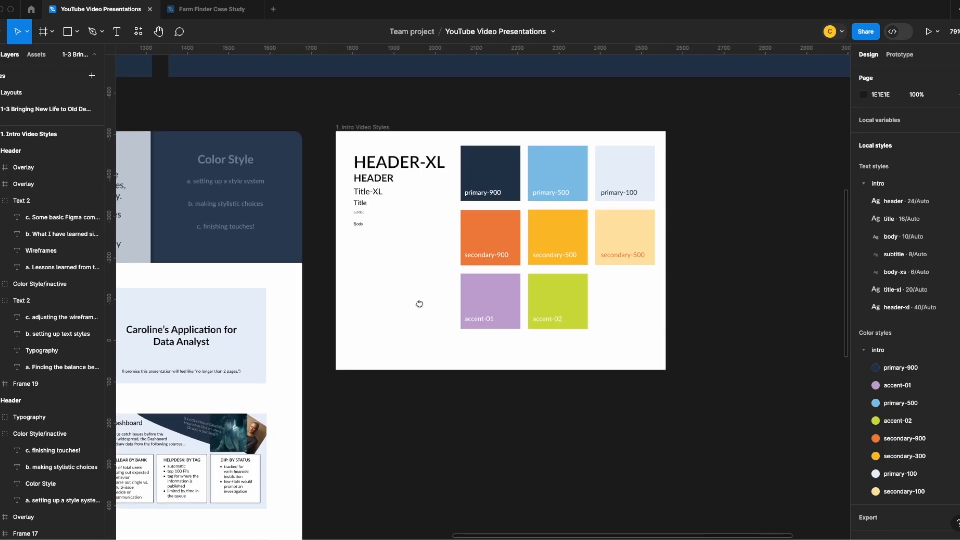
pyautogui.doubleClick(371, 127)
pyautogui.write('Text Styles')
# Draw a new frame of the same width directly below the Text Styles frame and name it "Color Styles"
pyautogui.click(421, 372)
pyautogui.press('f')
pyautogui.moveTo(336, 381)
pyautogui.mouseDown()
pyautogui.moveTo(665, 514)
pyautogui.moveTo(666, 491)
pyautogui.mouseUp()
pyautogui.doubleClick(350, 282)
pyautogui.write('Color Styles')
pyautogui.click(701, 299)
pyautogui.scroll(2, 701, 299)
pyautogui.click(493, 132)
pyautogui.keyDown('shift'); pyautogui.click(558, 131); pyautogui.keyUp('shift')
pyautogui.keyDown('shift'); pyautogui.click(620, 131); pyautogui.keyUp('shift')
pyautogui.keyDown('shift'); pyautogui.click(620, 187); pyautogui.keyUp('shift')
pyautogui.keyDown('shift'); pyautogui.click(492, 254); pyautogui.keyUp('shift')
pyautogui.keyDown('shift'); pyautogui.click(557, 254); pyautogui.keyUp('shift')
pyautogui.moveTo(569, 184); pyautogui.dragTo(565, 159)
pyautogui.scroll(1, 555, 277)
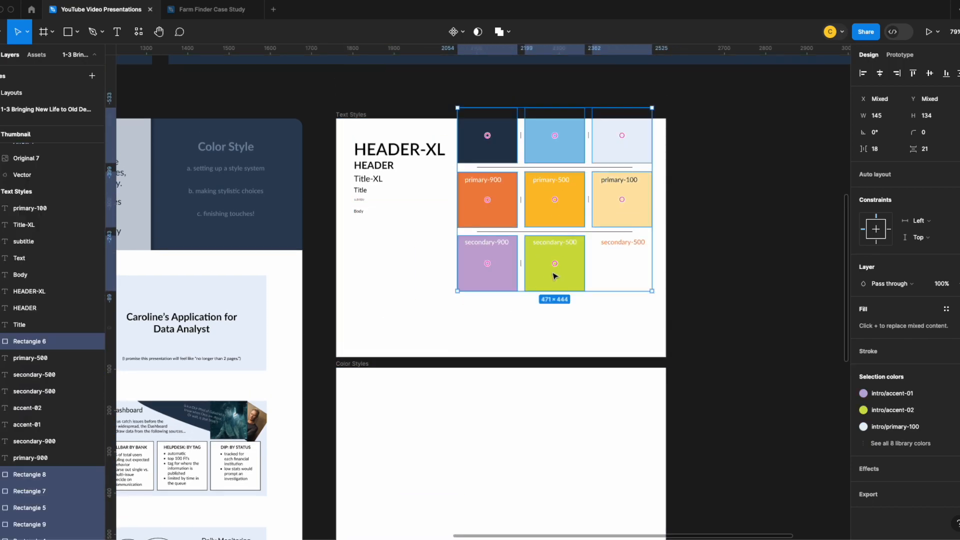
pyautogui.moveTo(553, 274); pyautogui.dragTo(556, 299)
# Move all eight color swatches together with their name labels from the Text Styles frame into the Color Styles frame
pyautogui.keyDown('shift'); pyautogui.click(551, 179); pyautogui.keyUp('shift')
pyautogui.keyDown('shift'); pyautogui.click(484, 179); pyautogui.keyUp('shift')
pyautogui.click(487, 162)
pyautogui.keyDown('shift'); pyautogui.click(555, 161); pyautogui.keyUp('shift')
pyautogui.keyDown('shift'); pyautogui.click(623, 163); pyautogui.keyUp('shift')
pyautogui.keyDown('shift'); pyautogui.click(490, 179); pyautogui.keyUp('shift')
pyautogui.keyDown('shift'); pyautogui.click(551, 180); pyautogui.keyUp('shift')
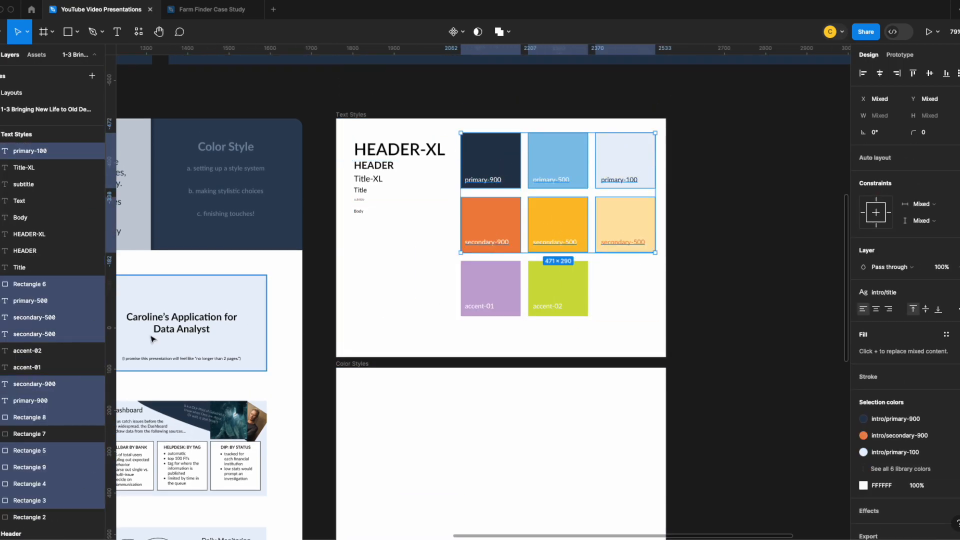
pyautogui.keyDown('shift'); pyautogui.click(500, 289); pyautogui.keyUp('shift')
pyautogui.keyDown('shift'); pyautogui.click(506, 305); pyautogui.keyUp('shift')
pyautogui.keyDown('shift'); pyautogui.click(549, 306); pyautogui.keyUp('shift')
pyautogui.keyDown('shift'); pyautogui.click(558, 286); pyautogui.keyUp('shift')
pyautogui.moveTo(559, 222); pyautogui.dragTo(451, 335)
pyautogui.click(405, 193)
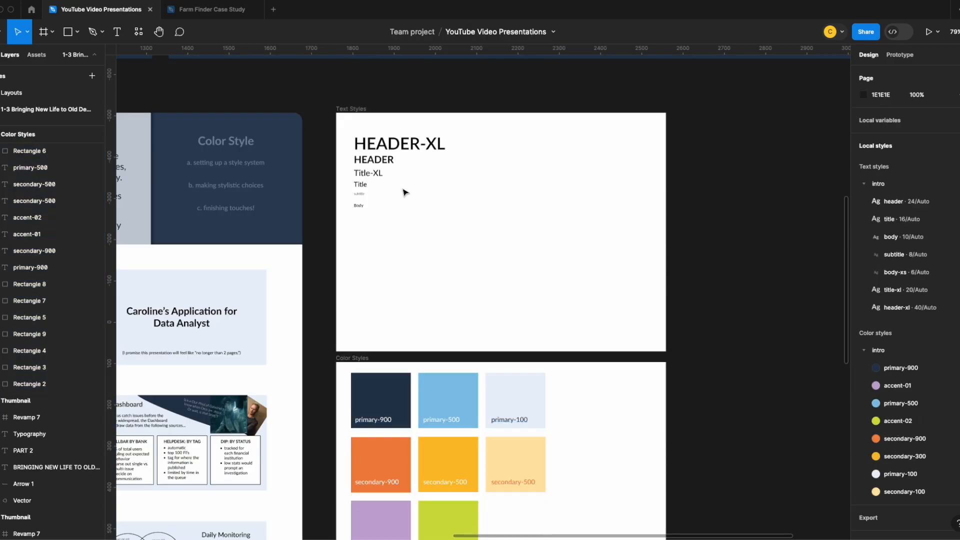
# Narrow the Text Styles frame to about half its width and move the Color Styles frame away to X -1466, Y -507
pyautogui.click(359, 109)
pyautogui.moveTo(665, 351); pyautogui.dragTo(494, 342)
pyautogui.click(353, 358)
pyautogui.moveTo(590, 410); pyautogui.dragTo(407, 160)
pyautogui.moveTo(723, 285); pyautogui.dragTo(199, 233)
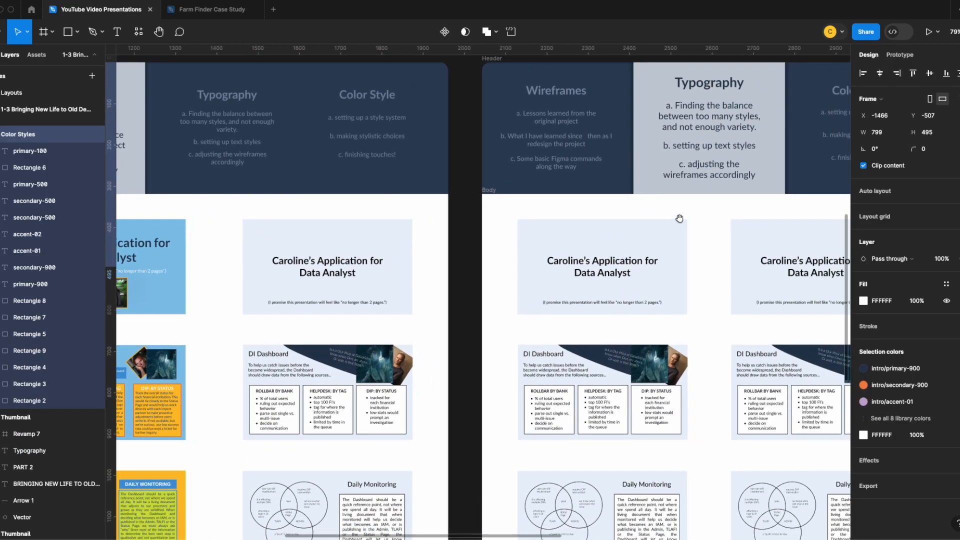
pyautogui.moveTo(677, 219); pyautogui.dragTo(208, 206)
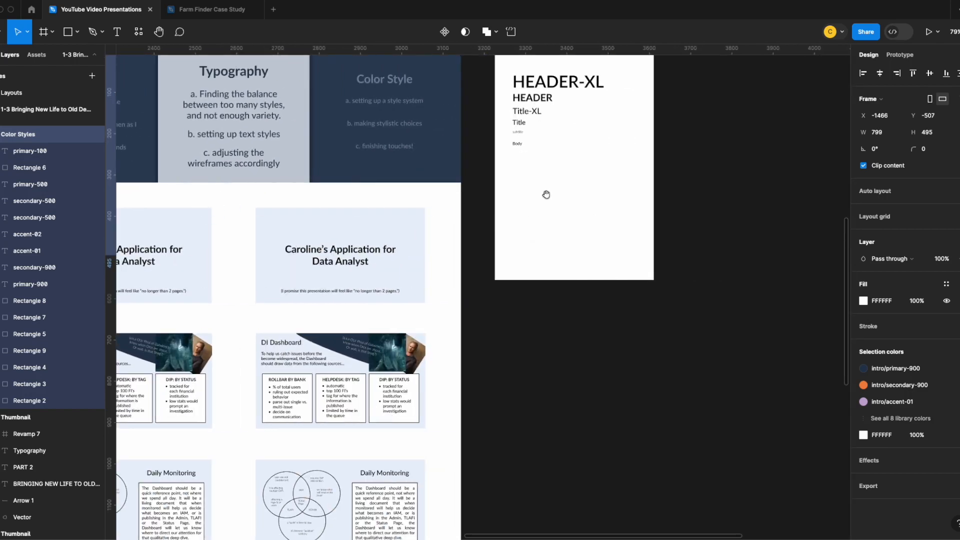
pyautogui.click(535, 243)
pyautogui.moveTo(535, 242); pyautogui.dragTo(677, 273)
pyautogui.moveTo(569, 232)
pyautogui.mouseDown()
pyautogui.moveTo(578, 287)
pyautogui.moveTo(588, 272)
pyautogui.mouseUp()
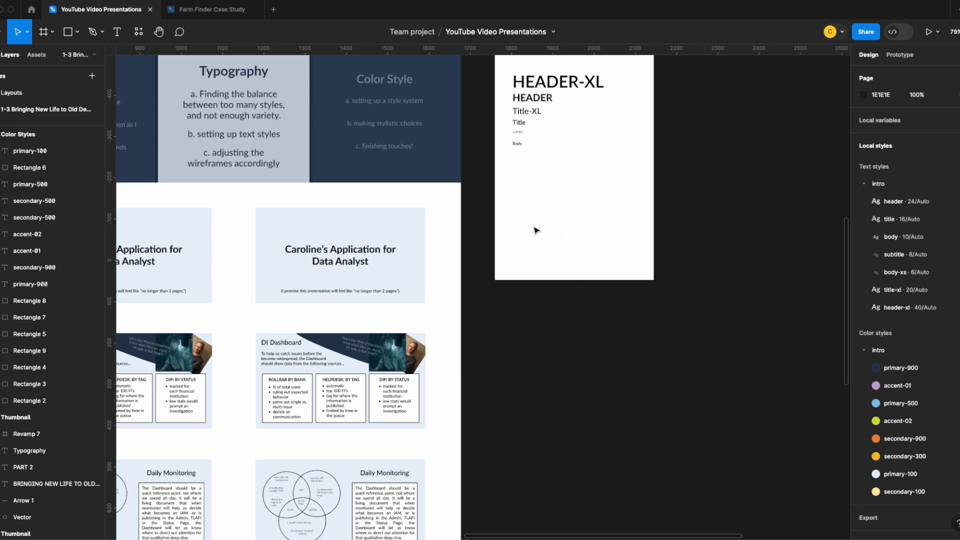
# Inspect the HEADER-XL sample's text style and review the text levels used across the wireframe slides in the Typography section
pyautogui.click(541, 81)
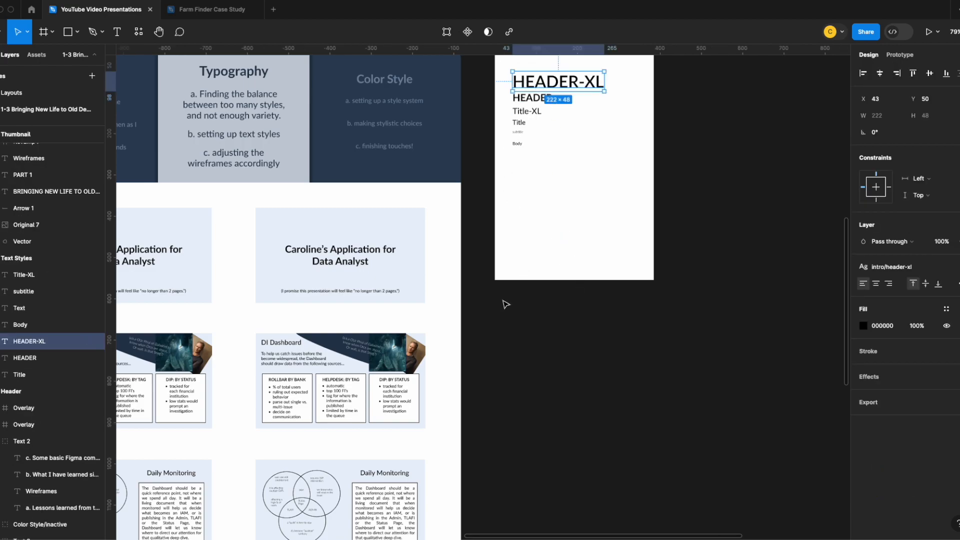
pyautogui.scroll(3, 515, 302)
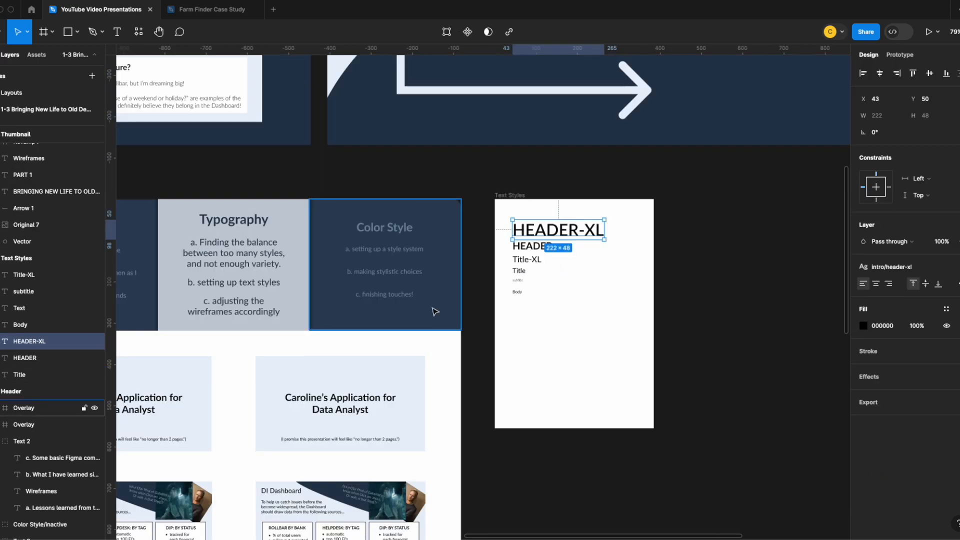
pyautogui.scroll(-5, 357, 343)
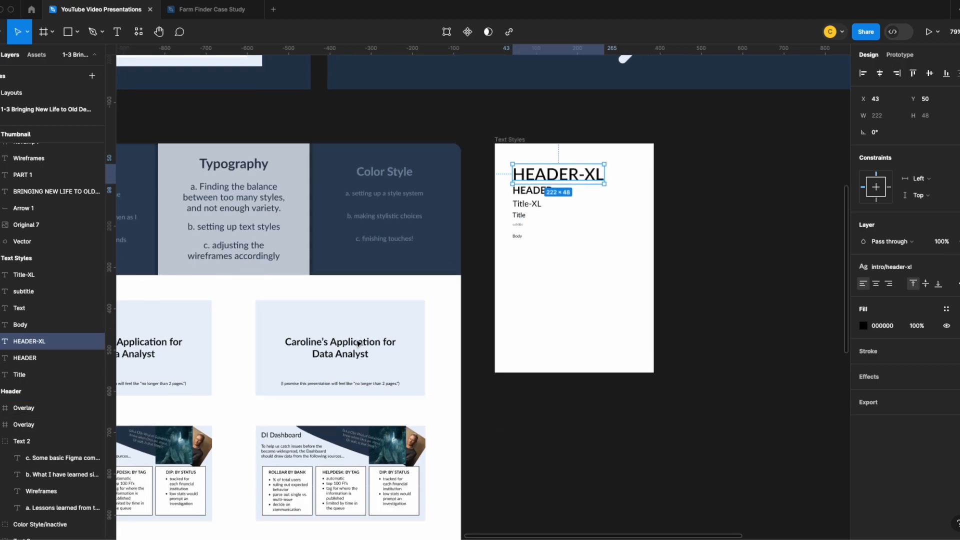
pyautogui.scroll(-8, 338, 333)
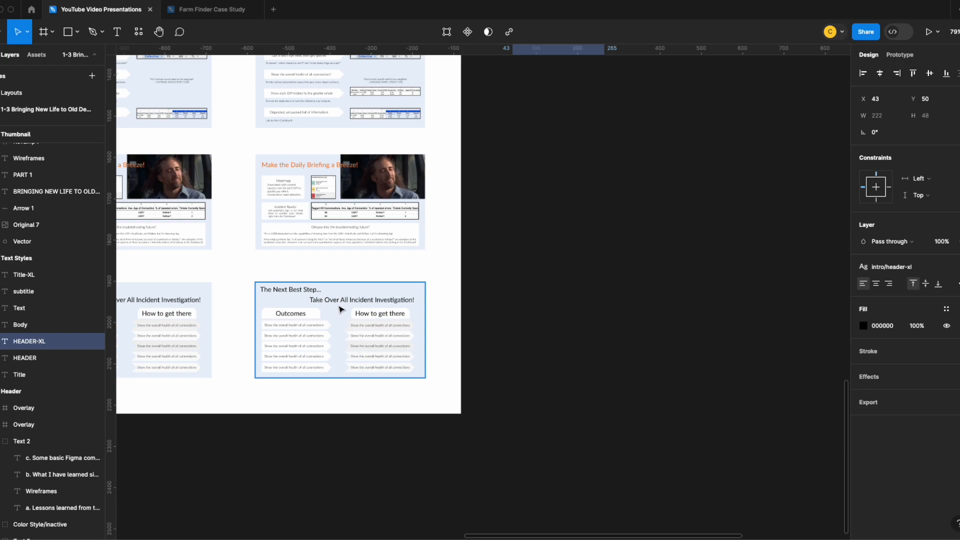
pyautogui.scroll(1, 335, 327)
pyautogui.scroll(12, 335, 328)
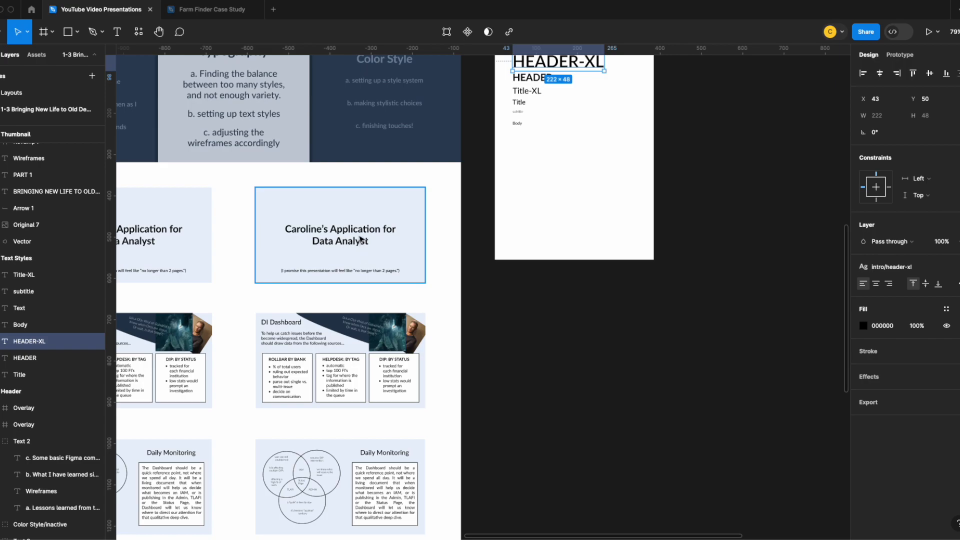
pyautogui.scroll(-7, 351, 225)
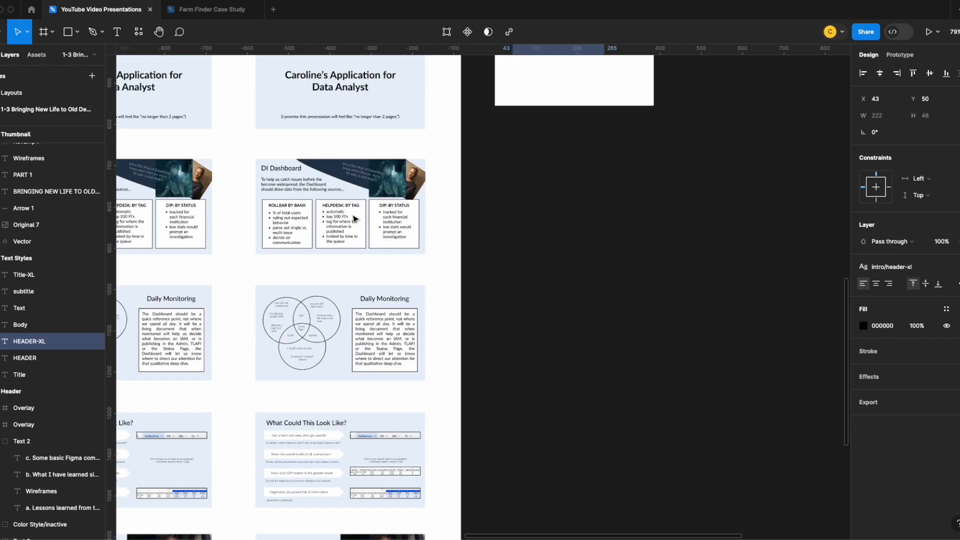
pyautogui.scroll(-4, 348, 235)
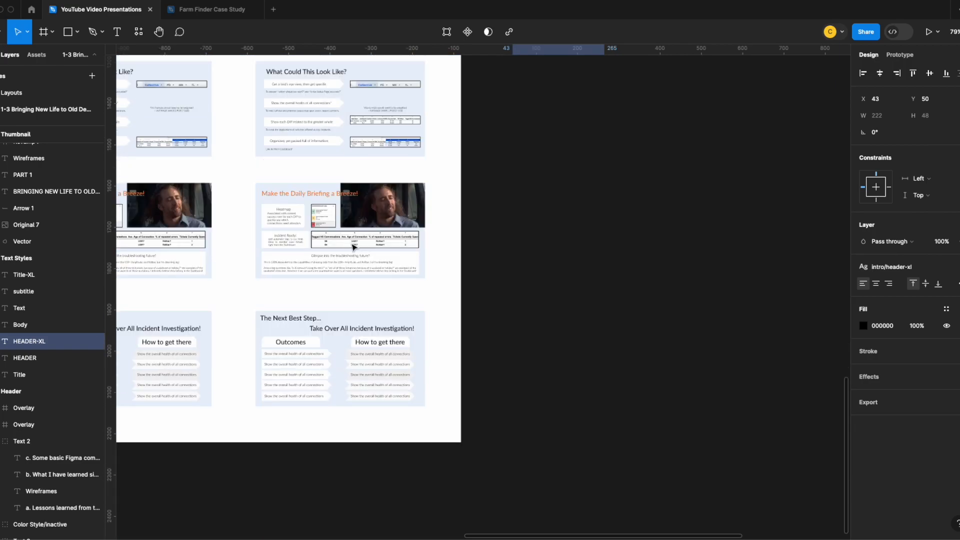
pyautogui.scroll(11, 345, 335)
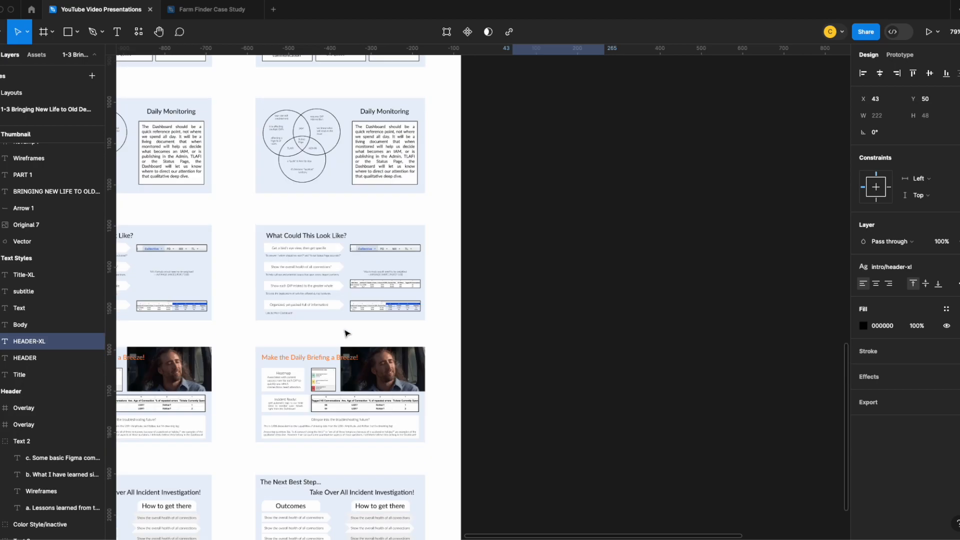
# Add the comment "Header XL (1)" beside the heading on the title slide in the second Typography column
pyautogui.click(170, 42)
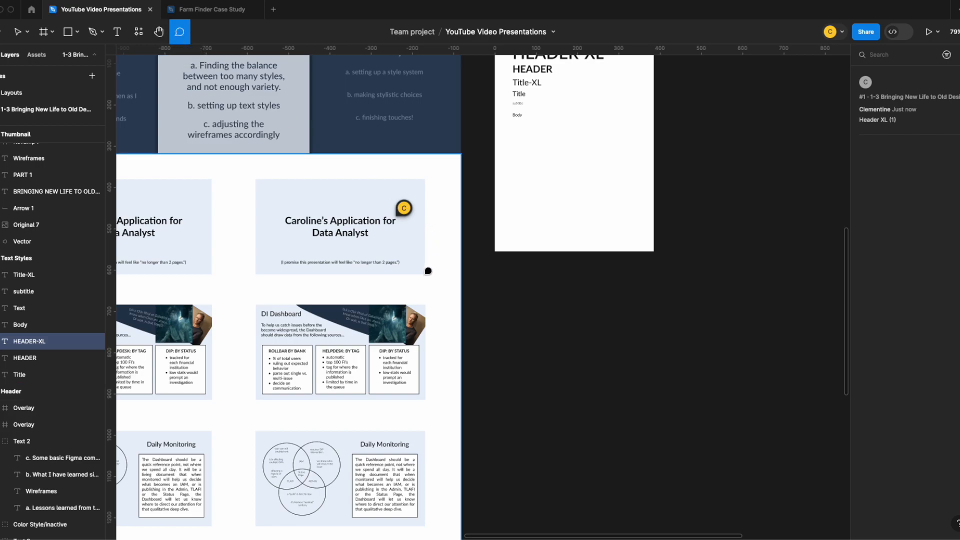
pyautogui.scroll(-2, 427, 270)
pyautogui.press('v')
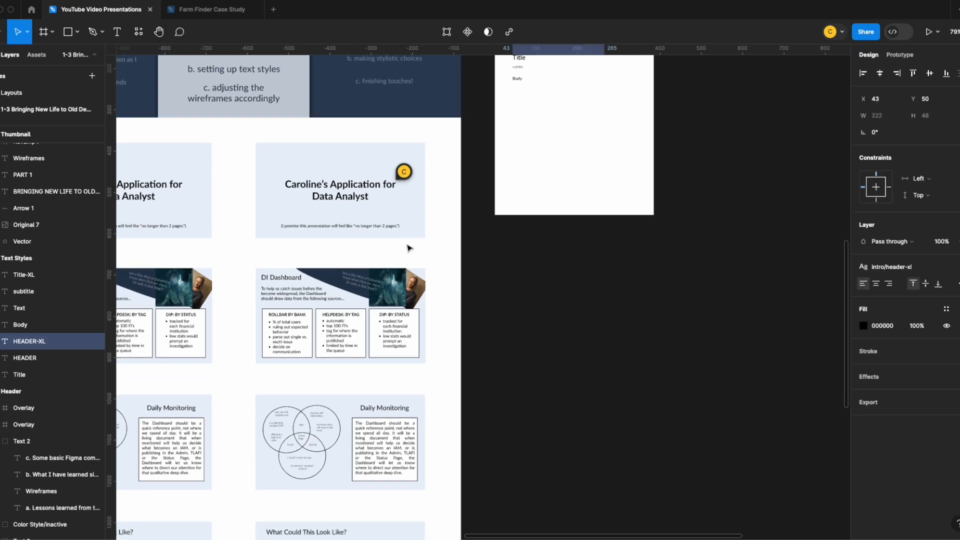
# Add the comment "Header (5)" beside the DI Dashboard heading in the second Typography column after counting headings across its slides
pyautogui.press('c')
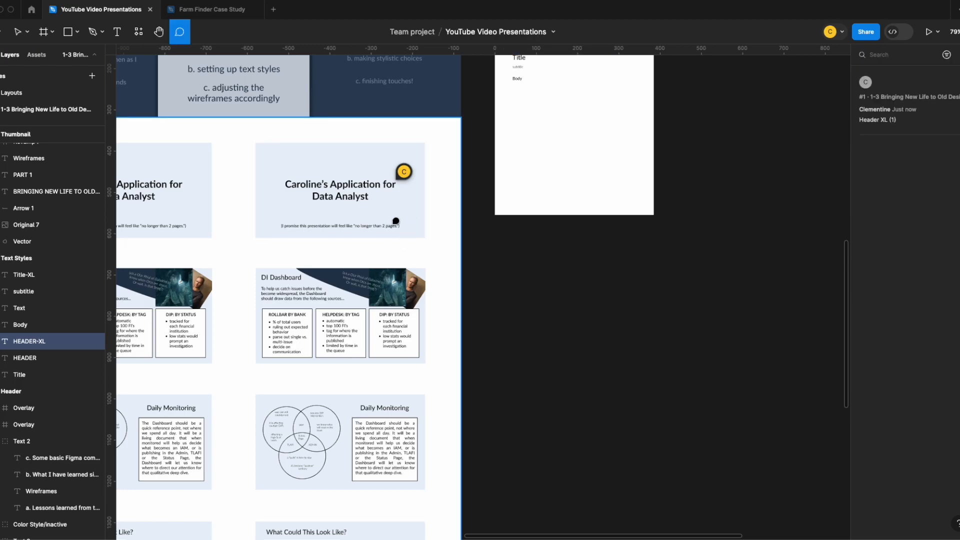
pyautogui.press('v')
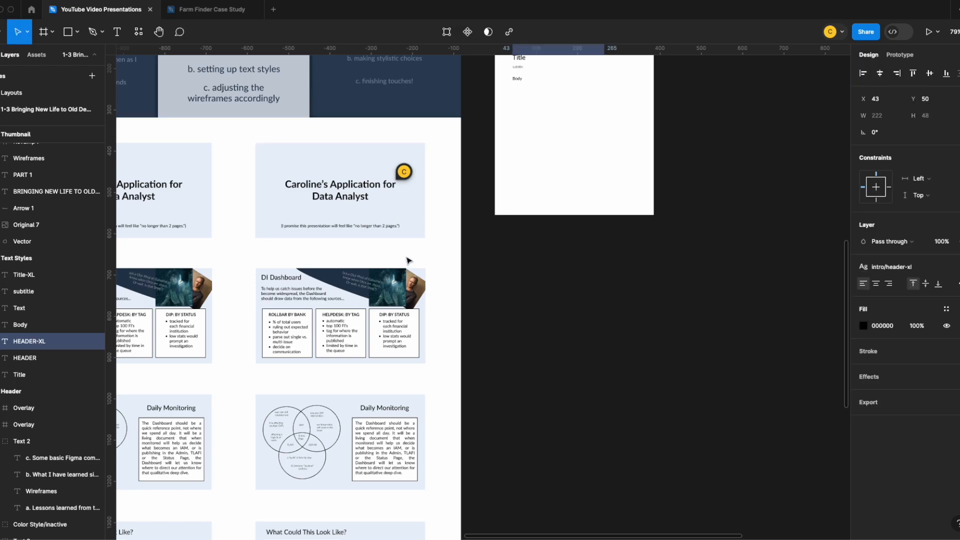
pyautogui.scroll(-3, 407, 245)
pyautogui.press('c')
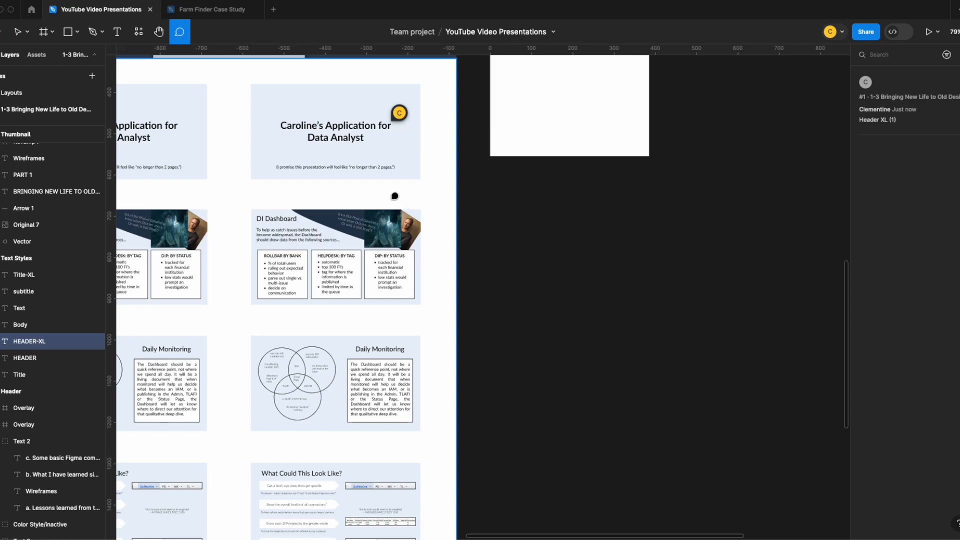
pyautogui.click(300, 215)
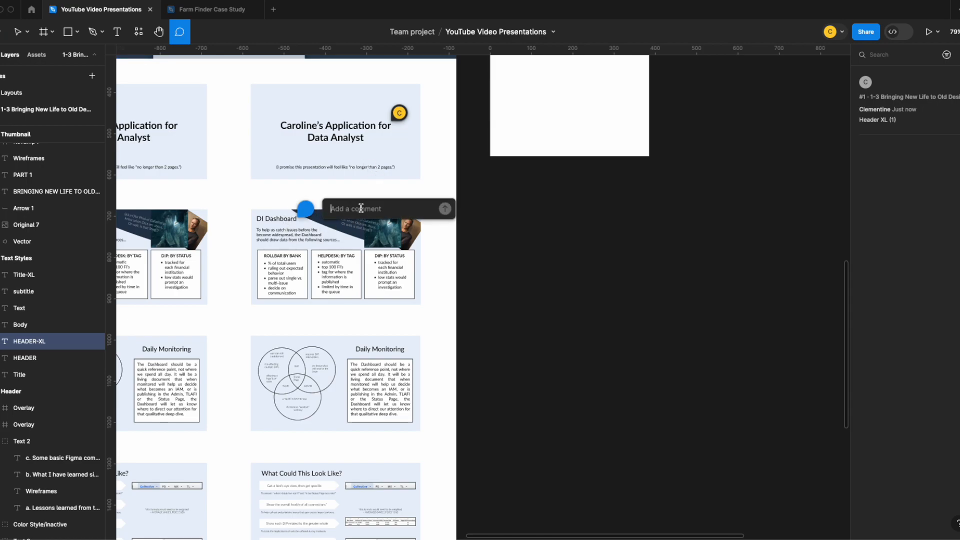
pyautogui.write('Header')
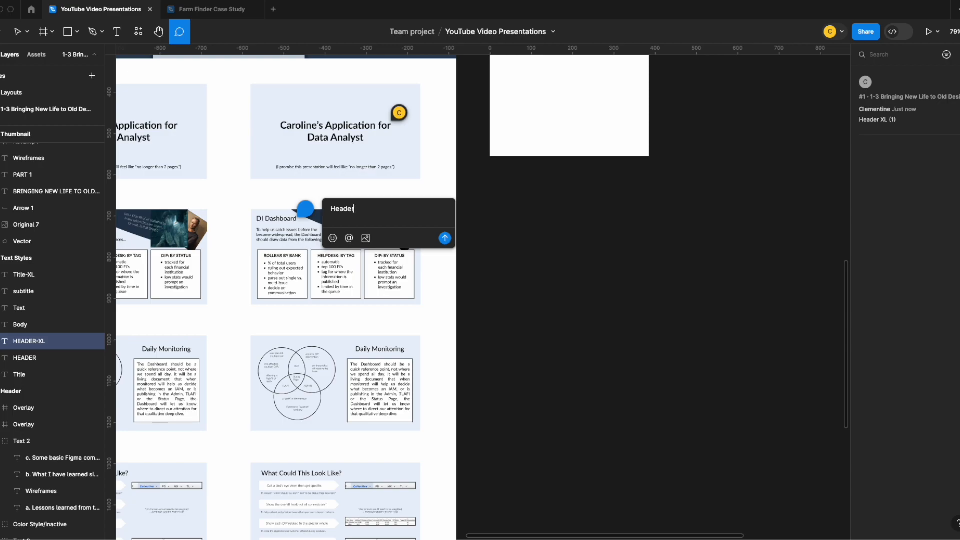
pyautogui.scroll(-3, 350, 245)
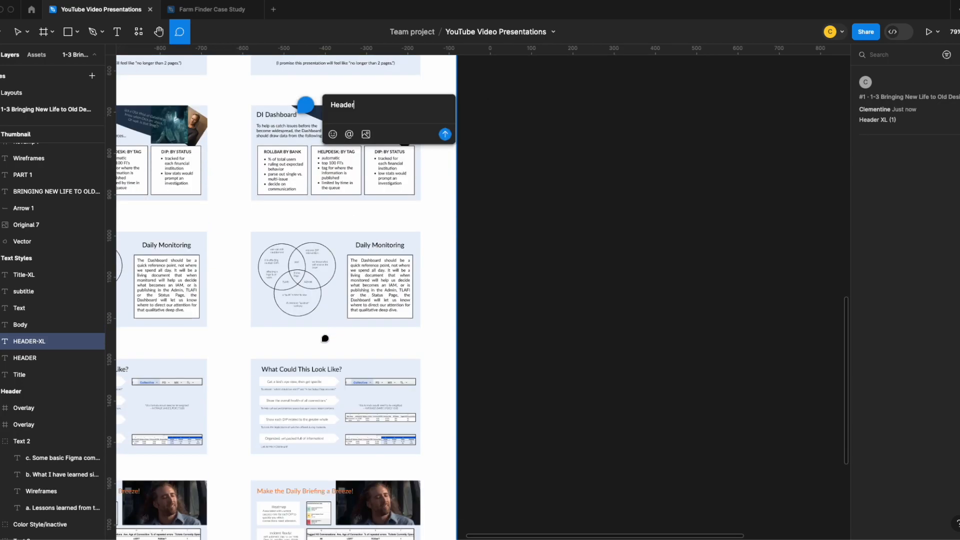
pyautogui.scroll(-3, 310, 367)
pyautogui.scroll(-5, 302, 390)
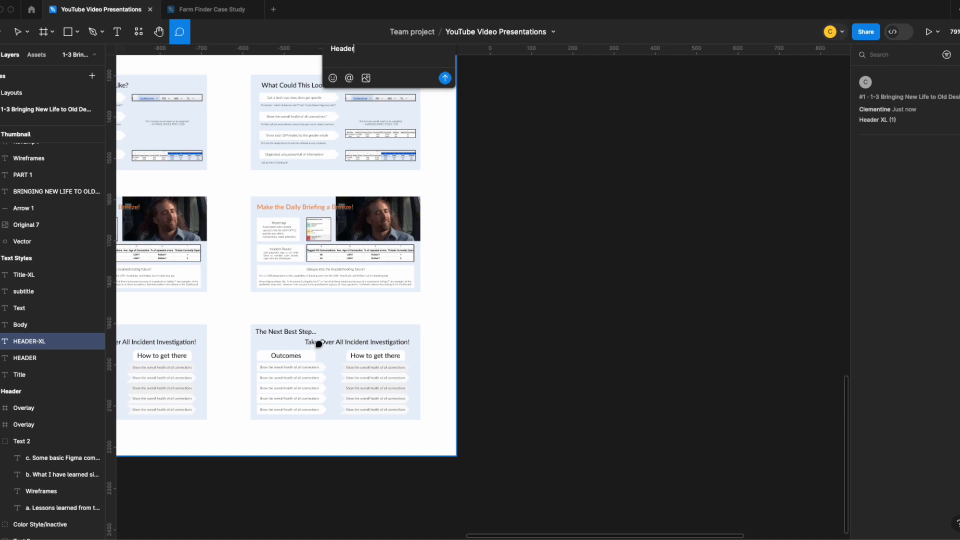
pyautogui.scroll(10, 314, 346)
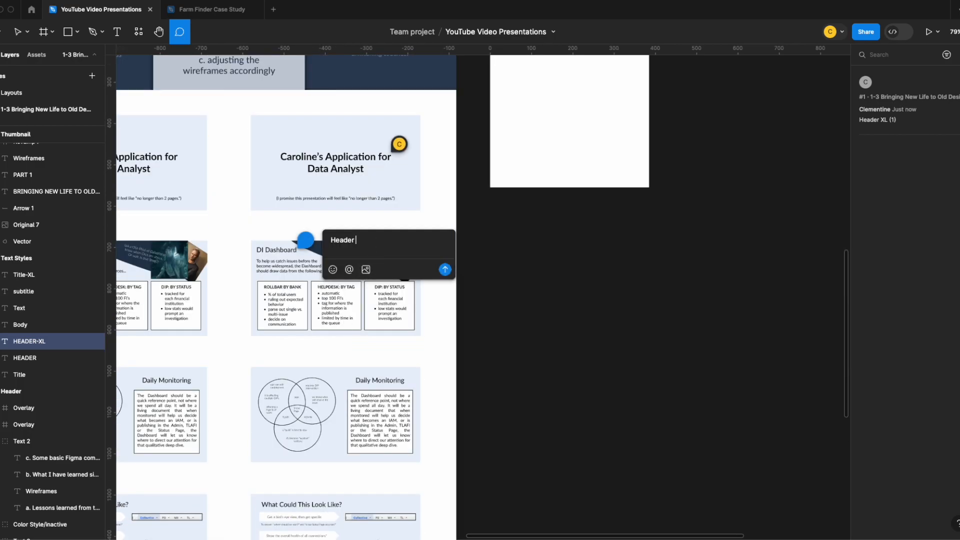
pyautogui.press('Return')
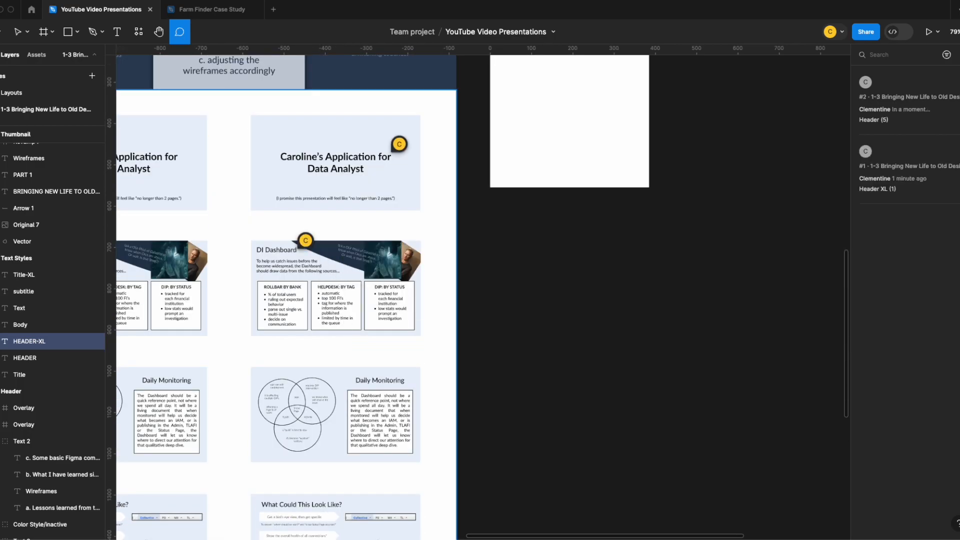
# Add the comment "Subtitle - L (3)" beside the small line of text on the title slide in the second column
pyautogui.scroll(-1, 291, 255)
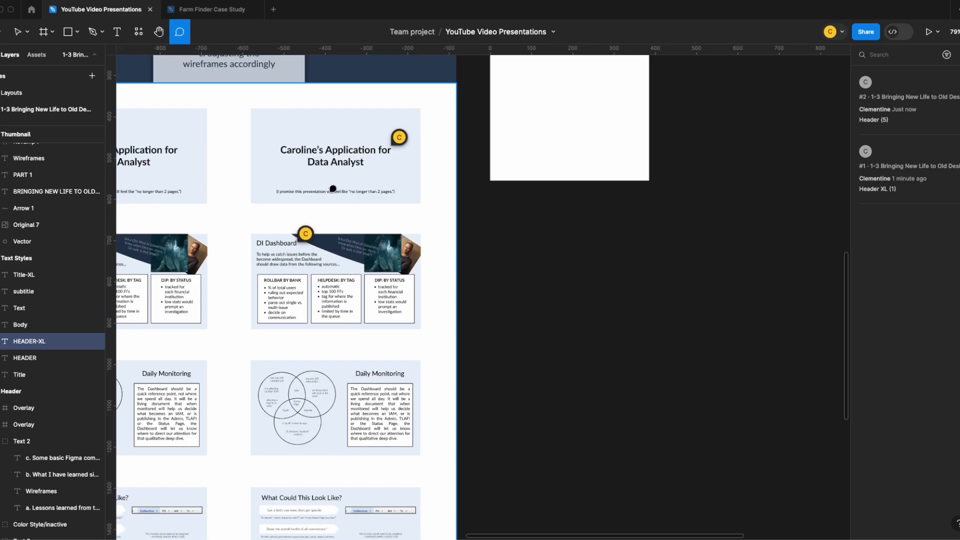
pyautogui.scroll(-8, 295, 252)
pyautogui.scroll(9, 325, 240)
pyautogui.click(397, 228)
pyautogui.write('Subtitle - L (3)')
pyautogui.press('Return')
# Recount the large subtitles across the slides and change the title slide's subtitle comment to "Subtitle - L (2)"
pyautogui.scroll(-2, 356, 231)
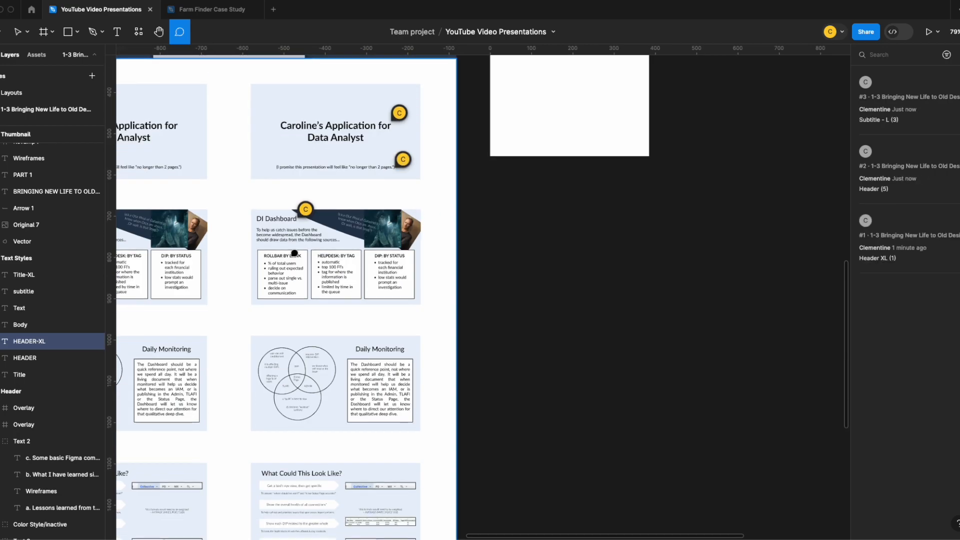
pyautogui.scroll(-6, 300, 250)
pyautogui.scroll(6, 298, 253)
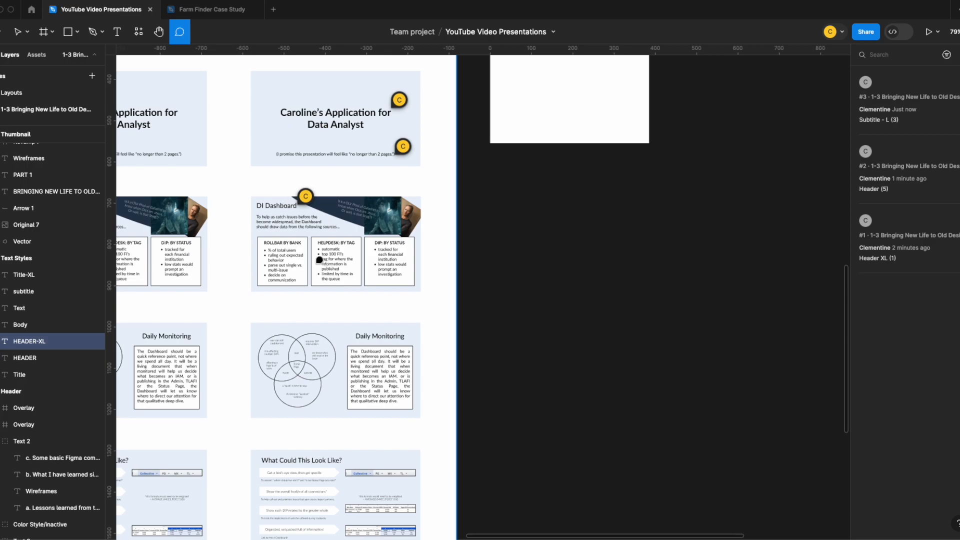
pyautogui.scroll(-5, 300, 250)
pyautogui.scroll(6, 350, 230)
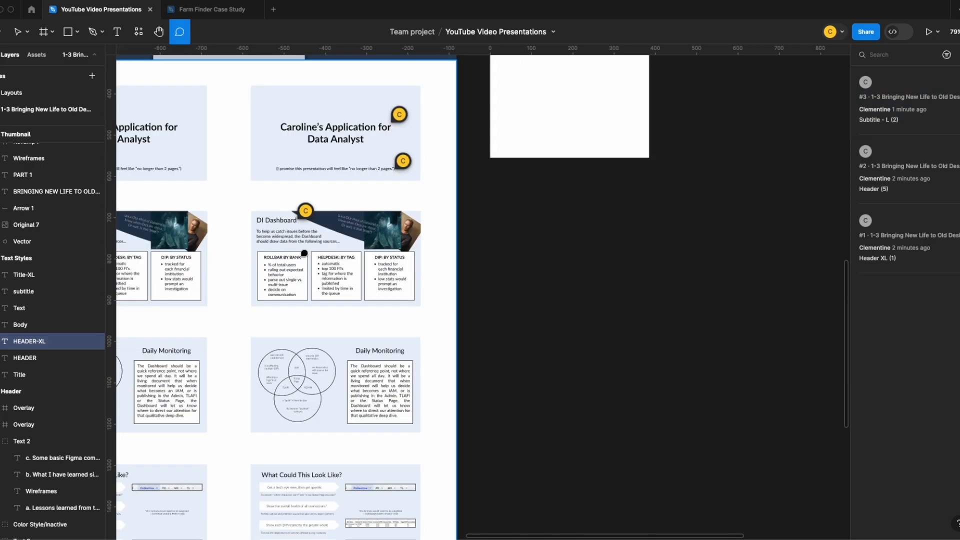
# Add the comment "Header - S (12)" beside the ROLLBAR BY BANK heading on the DI Dashboard slide
pyautogui.scroll(-3, 385, 253)
pyautogui.scroll(2, 305, 238)
pyautogui.click(300, 238)
pyautogui.write('Header - S (12)')
pyautogui.press('Return')
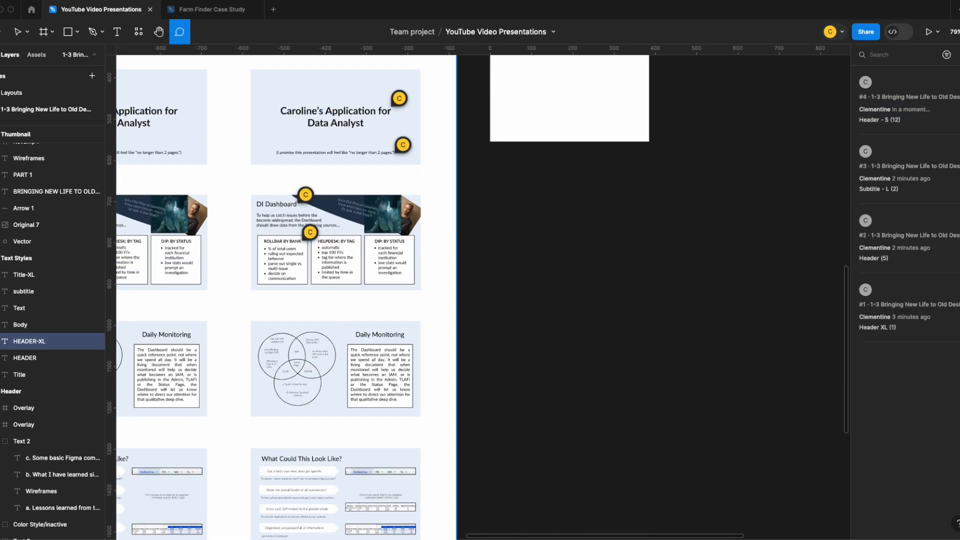
# Add the comment "Body (7)" on the bullet text under ROLLBAR BY BANK on the DI Dashboard slide
pyautogui.scroll(-8, 305, 260)
pyautogui.scroll(8, 305, 275)
pyautogui.scroll(-8, 312, 285)
pyautogui.scroll(6, 317, 298)
pyautogui.click(297, 164)
pyautogui.write('Body (7)')
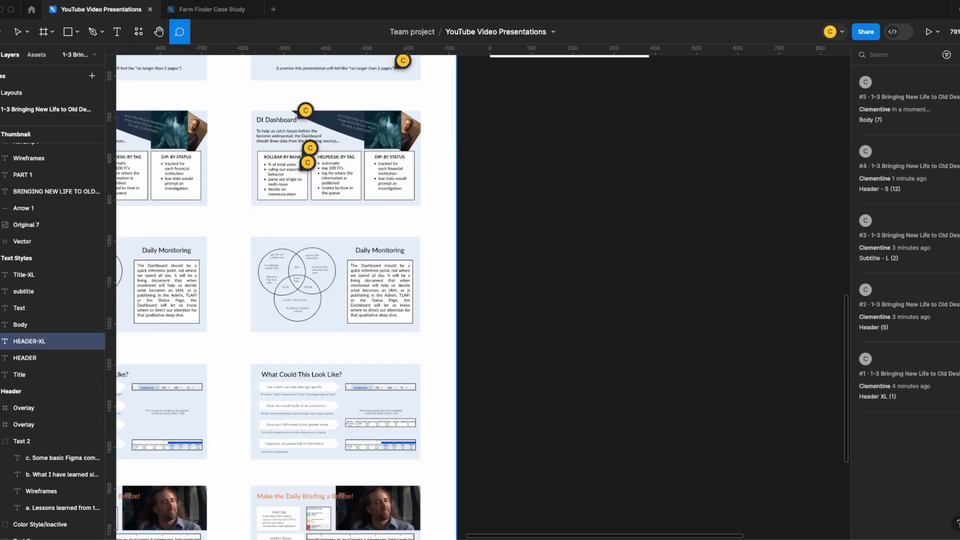
pyautogui.press('Return')
# Add the comment "Subtitle (6)" on the angled text in the DI Dashboard slide's banner
pyautogui.scroll(2, 359, 220)
pyautogui.scroll(-8, 328, 333)
pyautogui.scroll(9, 350, 250)
pyautogui.scroll(-1, 367, 210)
pyautogui.scroll(-8, 350, 239)
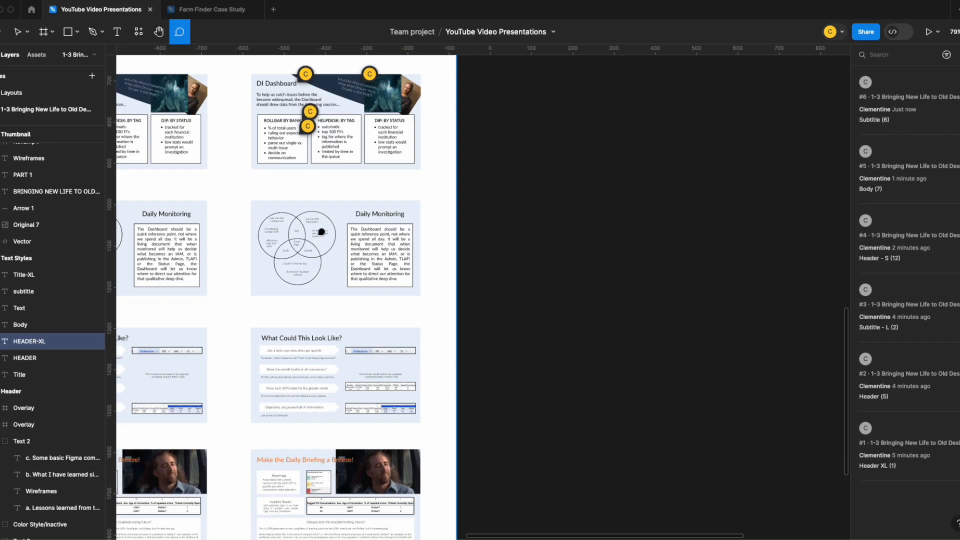
# Add the comment "Body - S (1)" on the Venn diagram text of the Daily Monitoring slide
pyautogui.scroll(4, 325, 310)
pyautogui.click(321, 135)
pyautogui.press('Escape')
pyautogui.press('Escape')
pyautogui.scroll(-2, 296, 205)
pyautogui.click(297, 205)
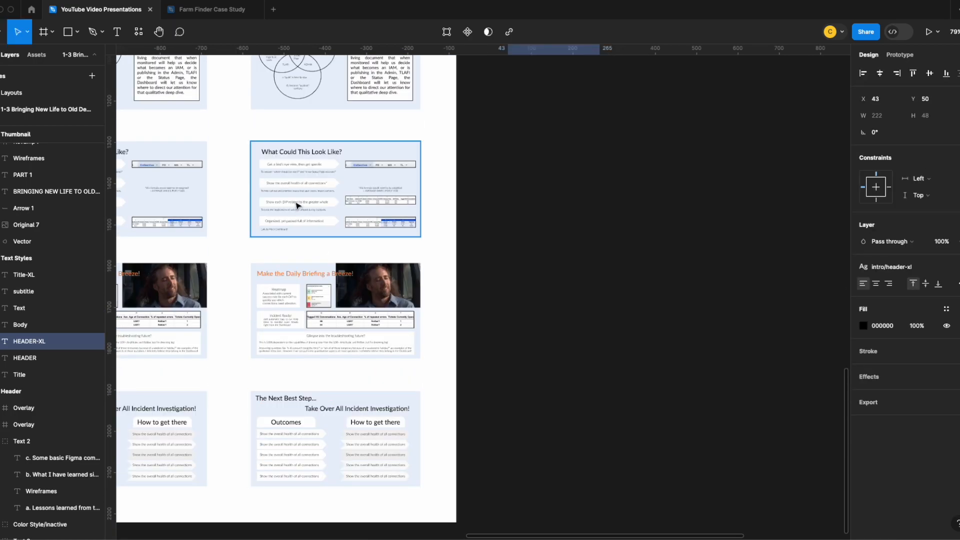
pyautogui.scroll(4, 315, 199)
pyautogui.press('c')
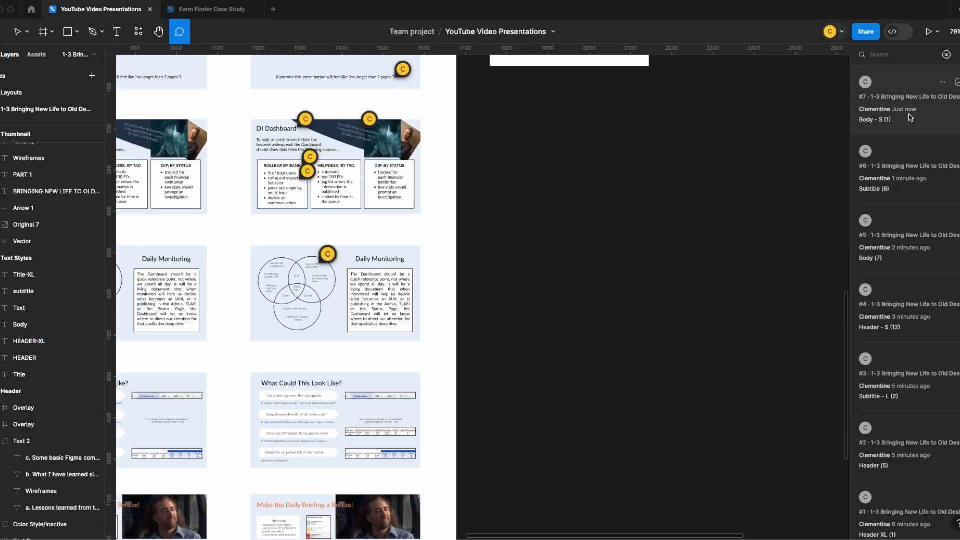
# Recount the small headers across the slides and change their comment to "Header - S (20)"
pyautogui.scroll(3, 320, 280)
pyautogui.scroll(-5, 317, 300)
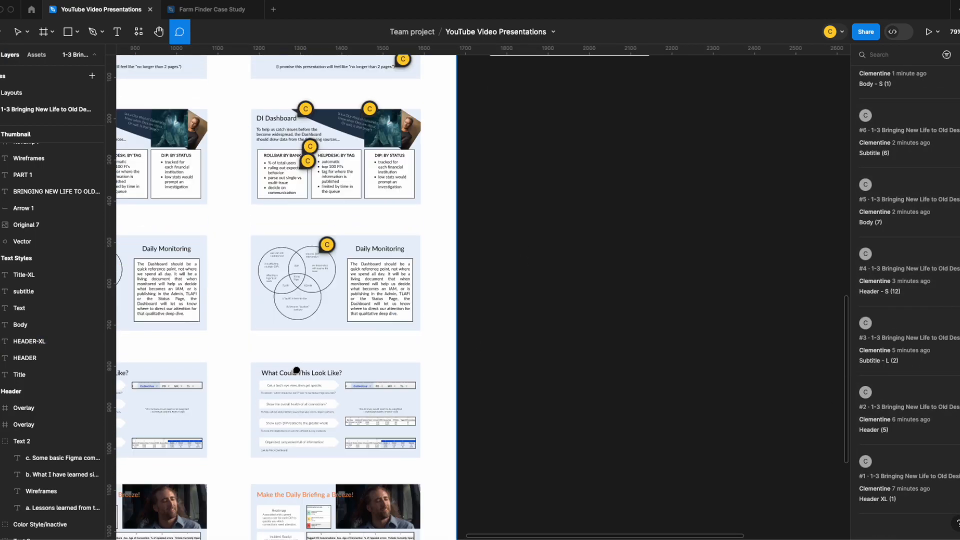
pyautogui.scroll(-4, 379, 350)
pyautogui.click(912, 291)
pyautogui.click(638, 301)
pyautogui.click(620, 320)
pyautogui.press('BackSpace')
pyautogui.press('BackSpace')
pyautogui.press('BackSpace')
pyautogui.write('20)')
pyautogui.click(635, 330)
# Compare the slides' comments with the Text Styles samples and resolve the "Header XL (1)" and "Header (5)" comments
pyautogui.scroll(-9, 454, 325)
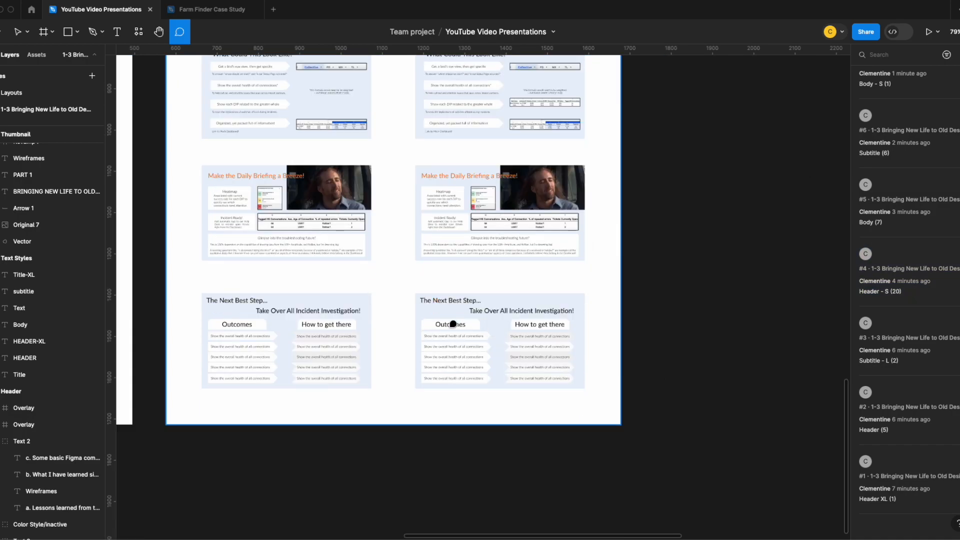
pyautogui.scroll(4, 553, 292)
pyautogui.scroll(-4, 553, 291)
pyautogui.scroll(9, 442, 369)
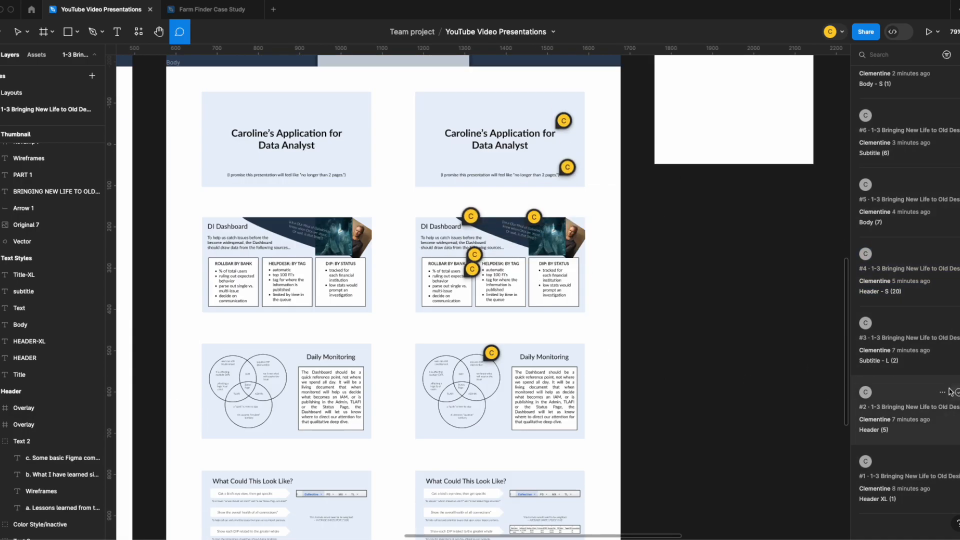
pyautogui.scroll(1, 890, 258)
pyautogui.scroll(3, 727, 166)
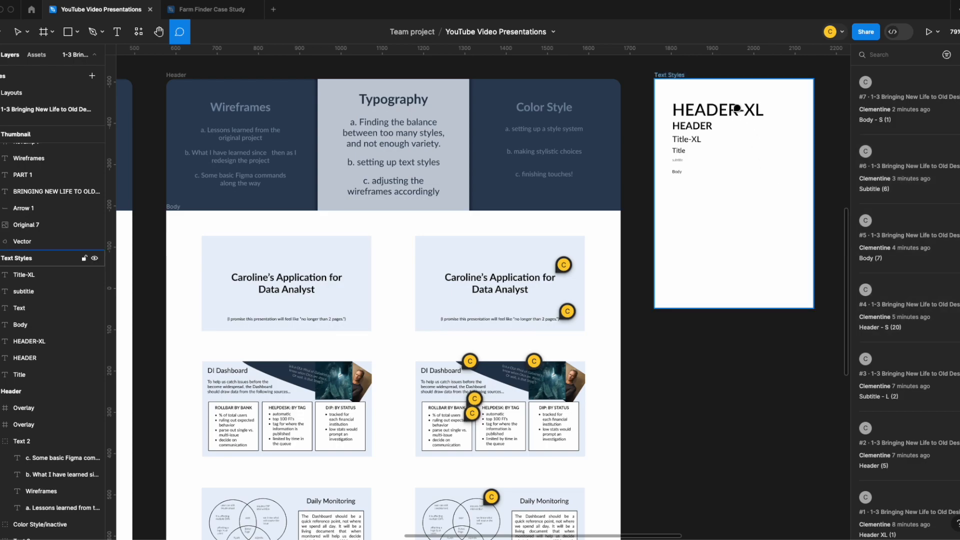
pyautogui.scroll(-3, 888, 494)
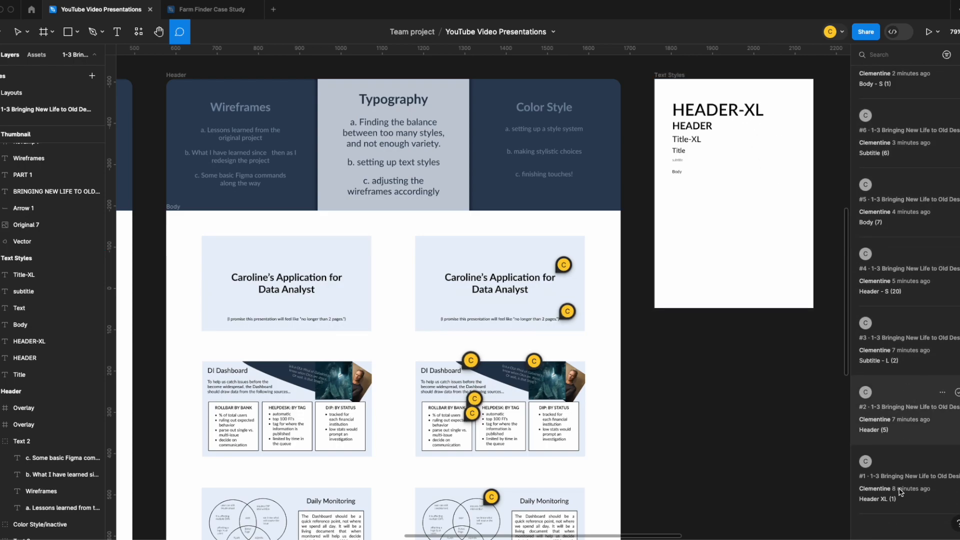
pyautogui.click(956, 461)
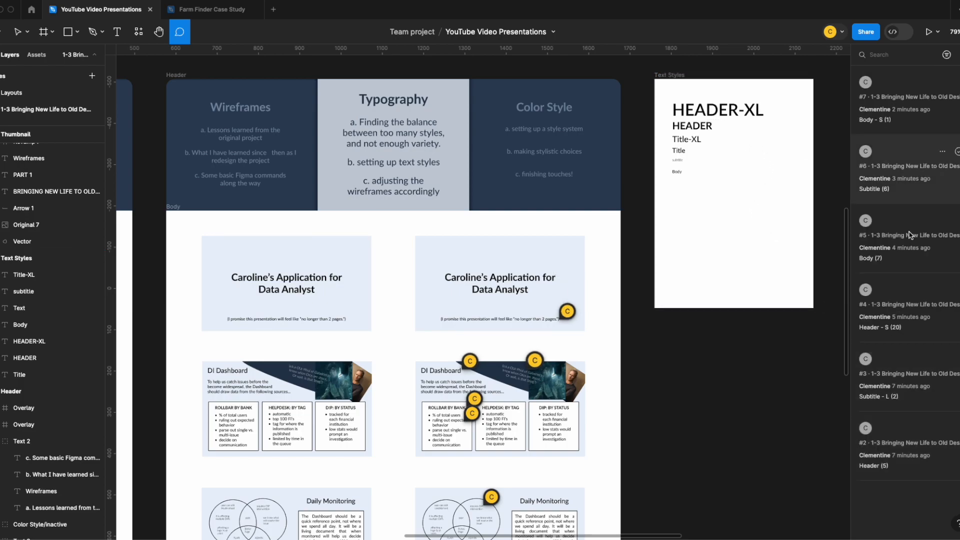
pyautogui.click(956, 428)
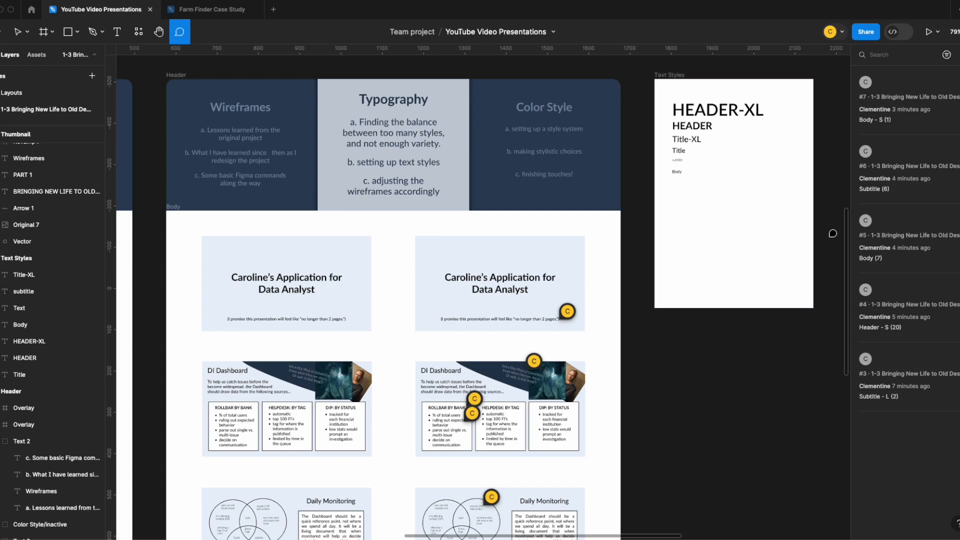
# Add the text sample "Header -XS" to the Text Styles frame and place it below the other samples at X 59, Y 291
pyautogui.scroll(-6, 564, 385)
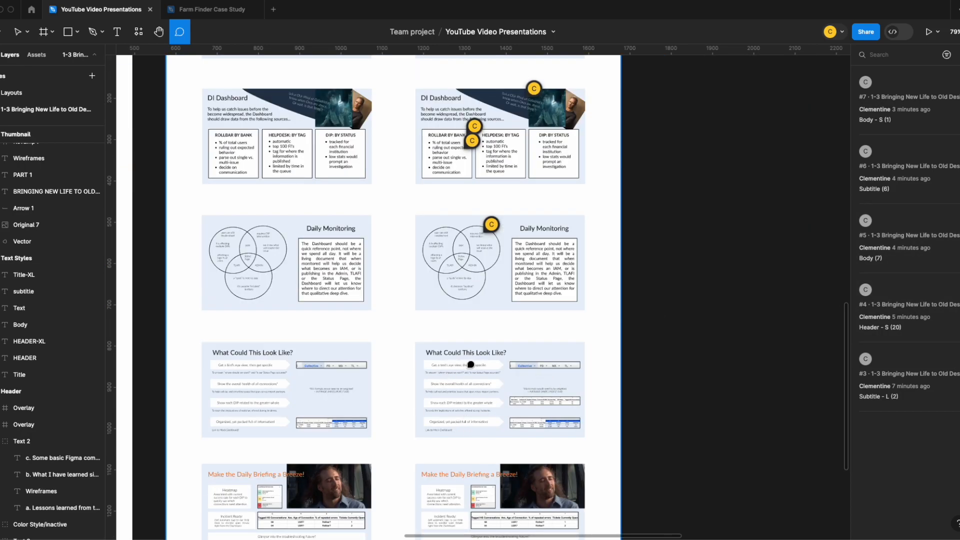
pyautogui.scroll(4, 619, 315)
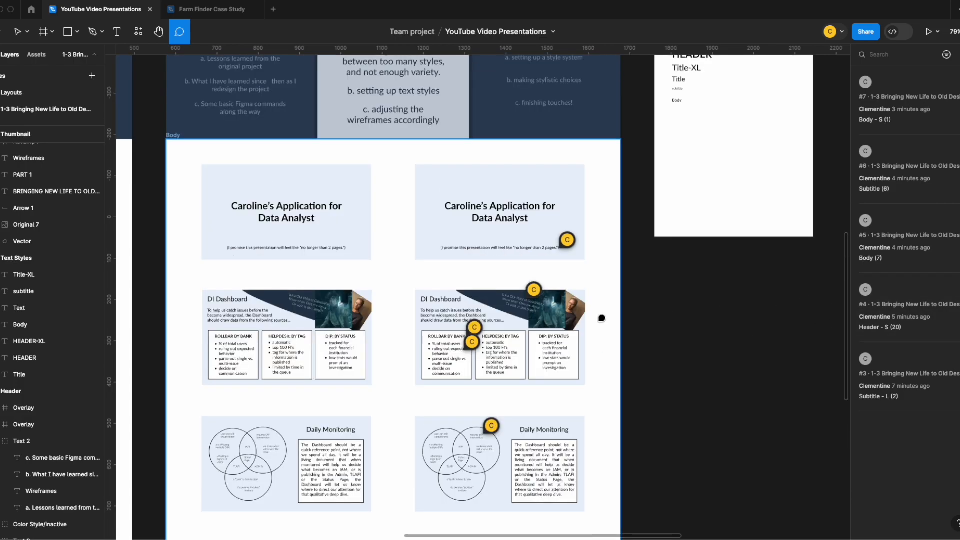
pyautogui.scroll(2, 601, 318)
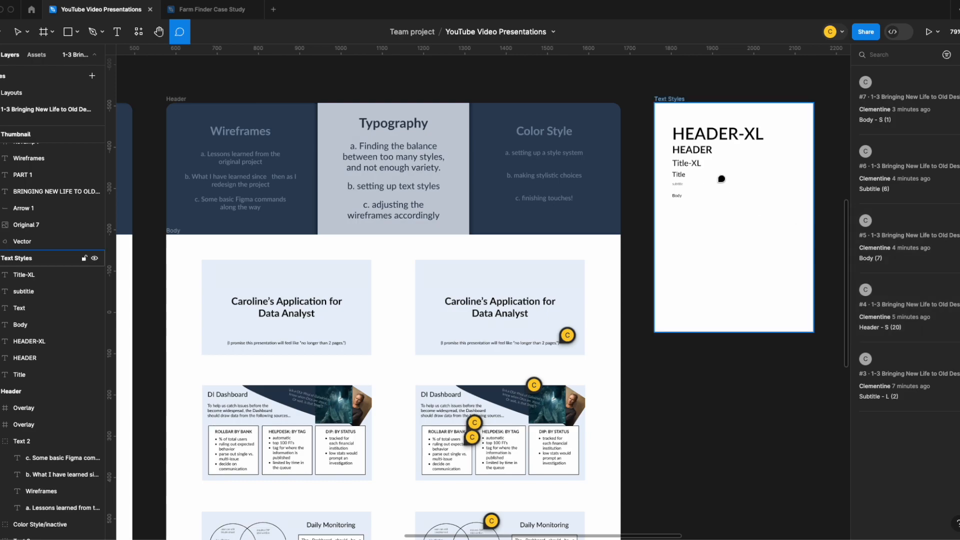
pyautogui.press('Escape')
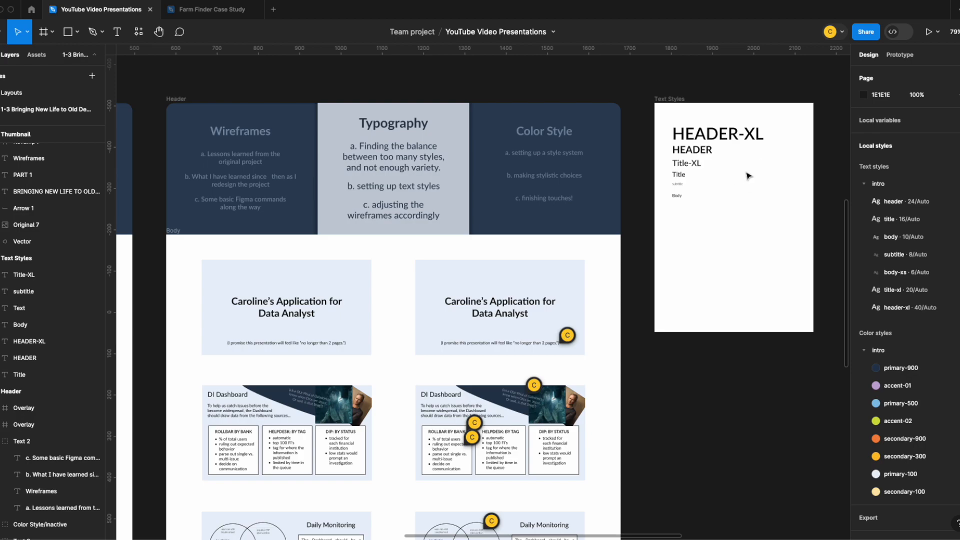
pyautogui.press('t')
pyautogui.click(741, 168)
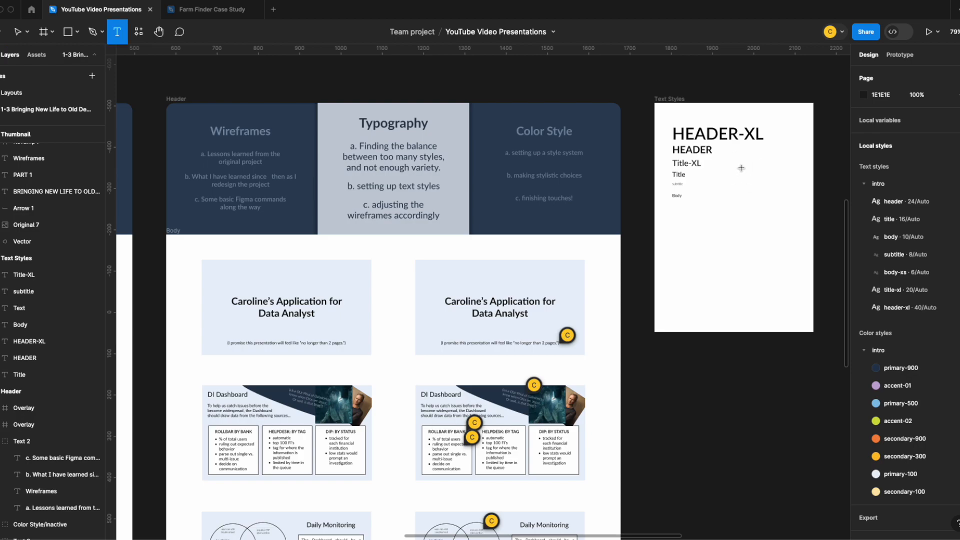
pyautogui.write('Header -XS')
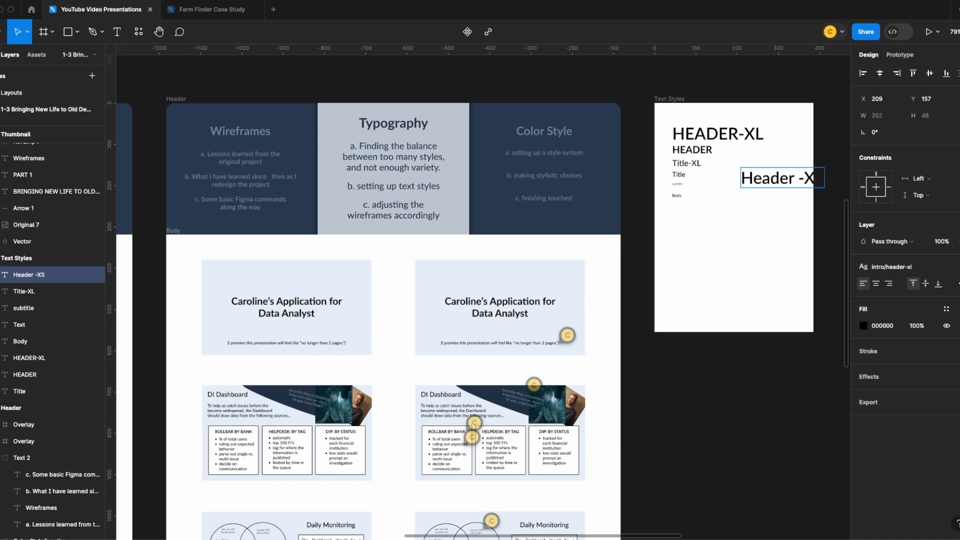
pyautogui.click(732, 196)
pyautogui.moveTo(767, 174); pyautogui.dragTo(706, 230)
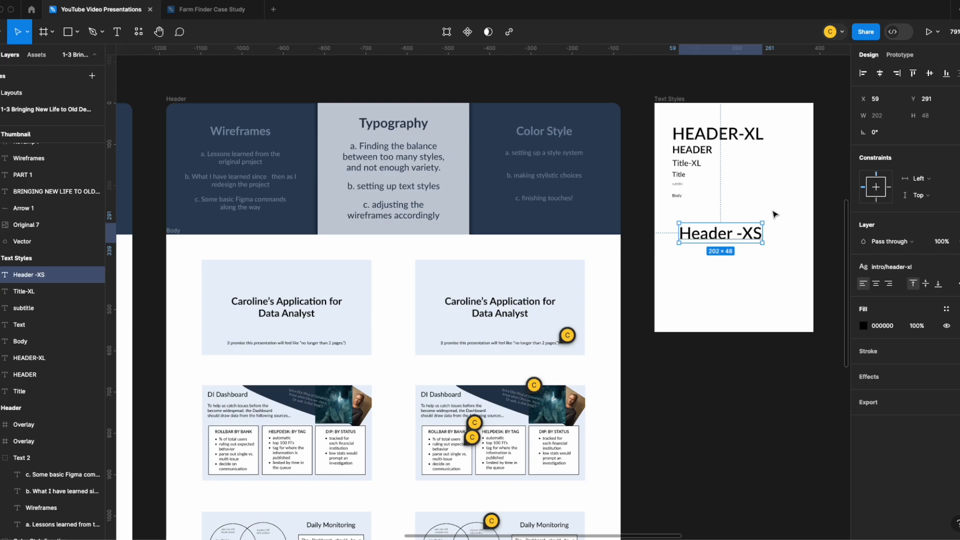
# Resolve the "Header - S (20)" comment and delete the Title-XL sample from the Text Styles frame
pyautogui.press('c')
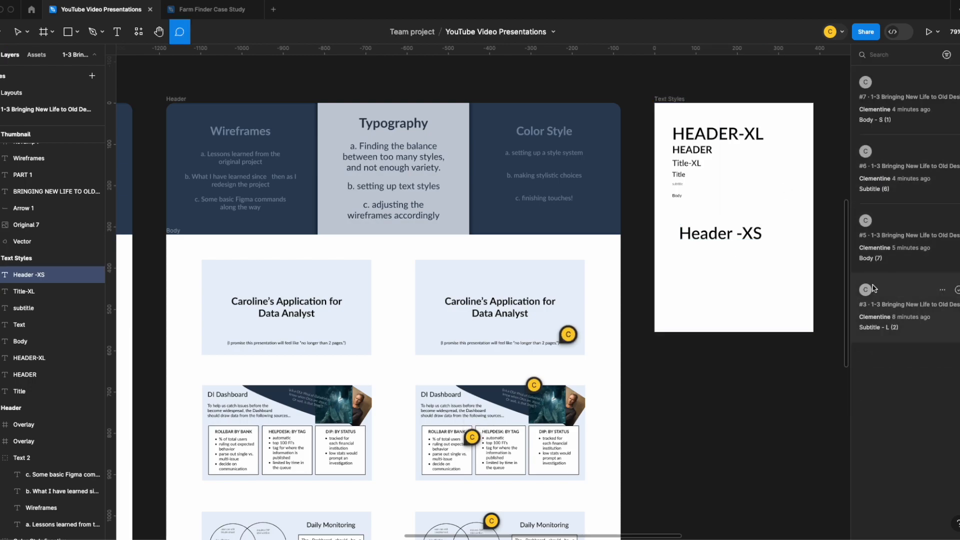
pyautogui.press('v')
pyautogui.click(686, 163)
pyautogui.press('Delete')
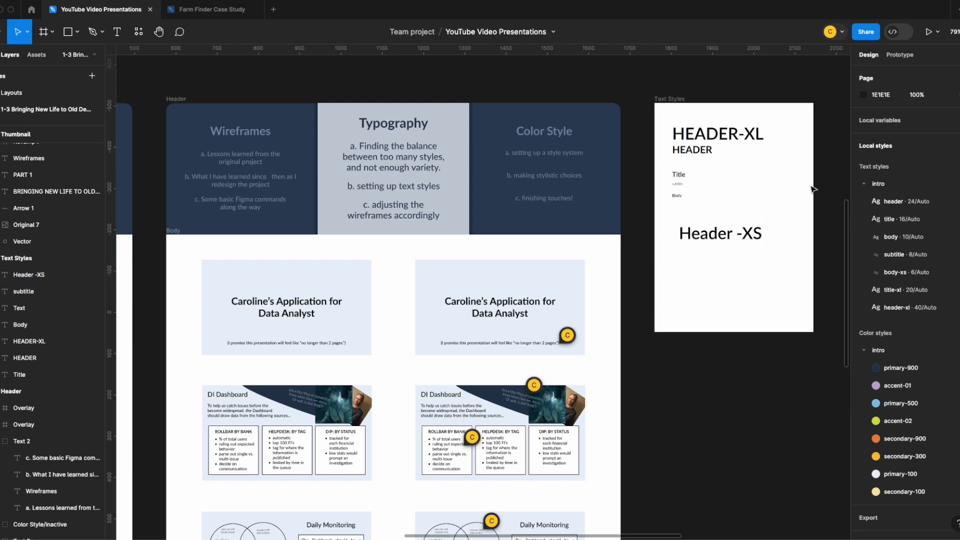
# Add the text sample "subtitle - L" beneath the Header -XS sample in the Text Styles frame at X 124, Y 373
pyautogui.press('c')
pyautogui.press('v')
pyautogui.press('r')
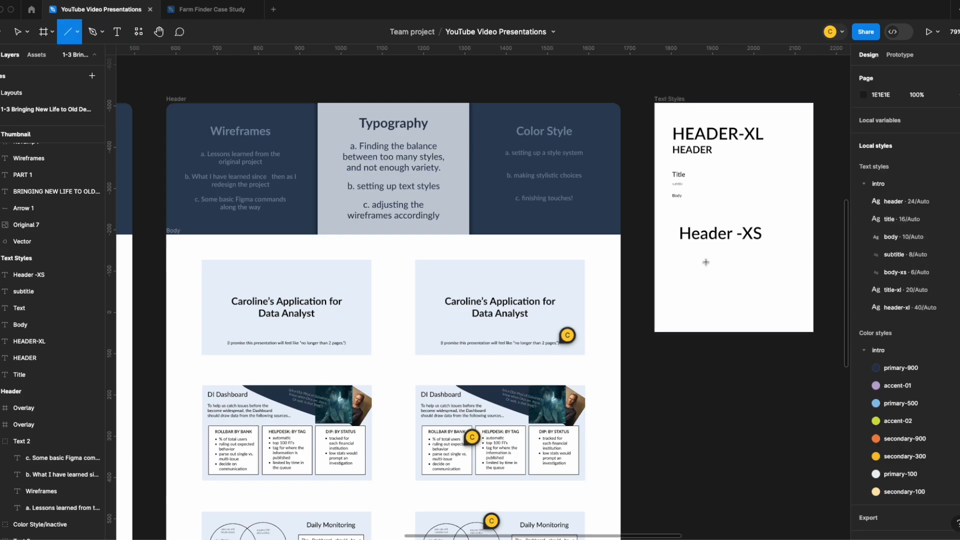
pyautogui.press('t')
pyautogui.click(706, 262)
pyautogui.write('subtitle _- L')
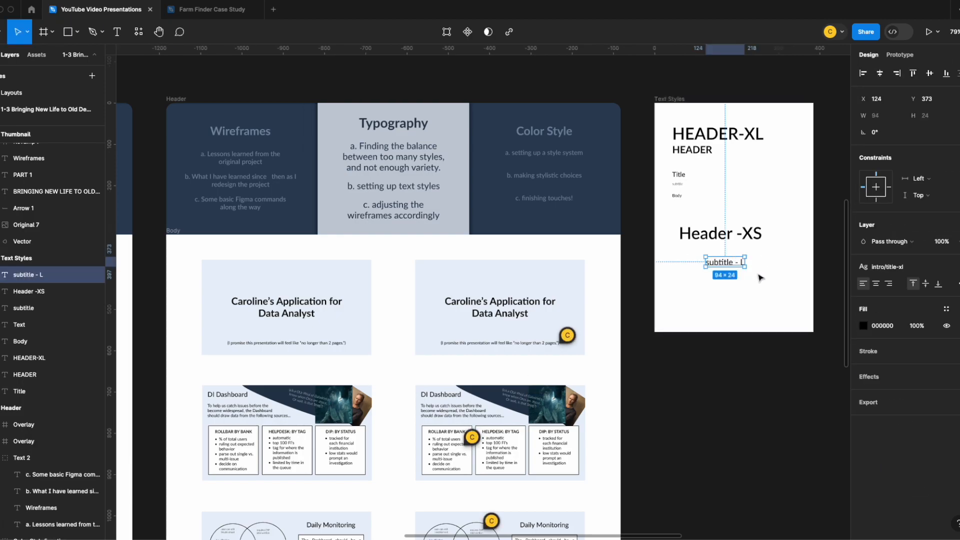
pyautogui.press('Escape')
# Add the text sample "body - s" just above the Header -XS sample in the Text Styles frame
pyautogui.press('c')
pyautogui.press('v')
pyautogui.press('r')
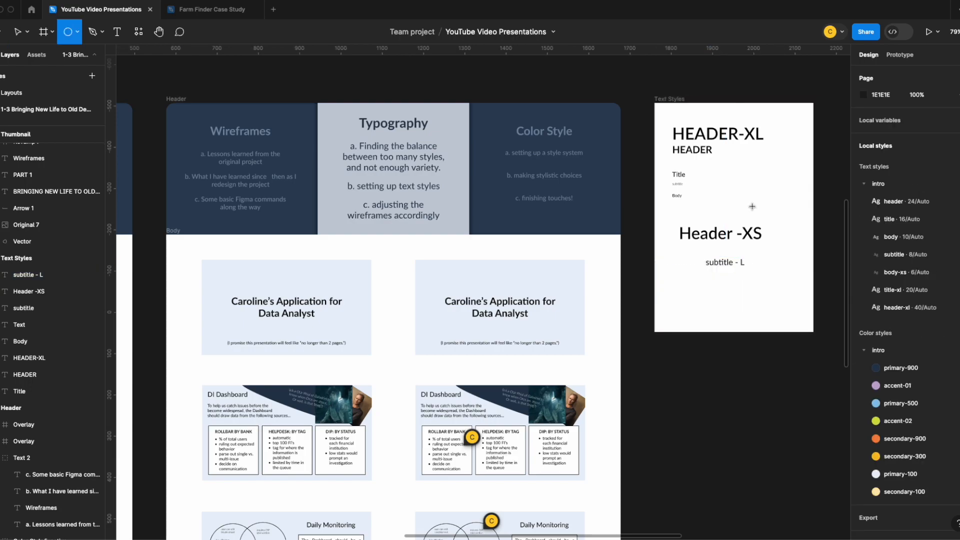
pyautogui.press('t')
pyautogui.click(759, 207)
pyautogui.click(734, 179)
# Examine the text on all the slides and compare it with the samples in the Text Styles frame
pyautogui.scroll(-1, 547, 443)
pyautogui.scroll(-7, 605, 325)
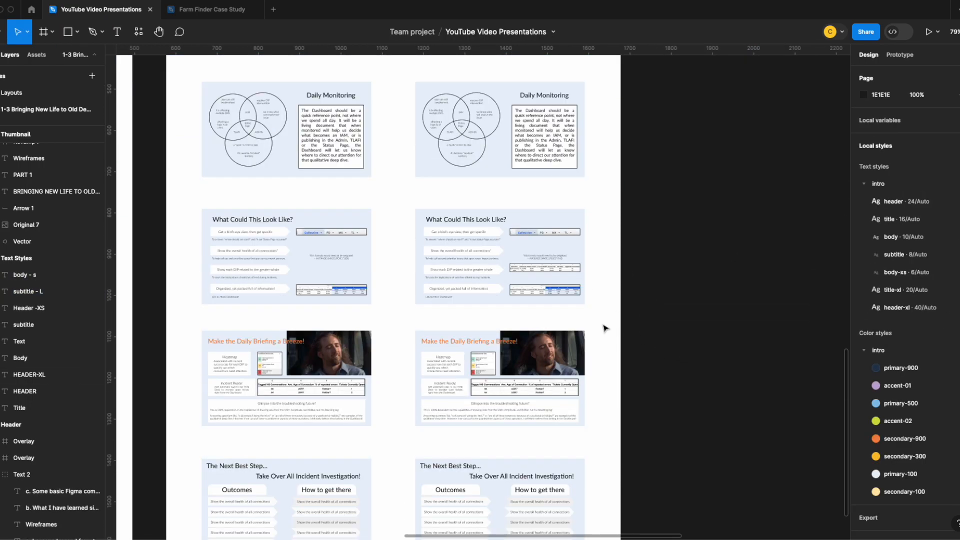
pyautogui.scroll(7, 605, 328)
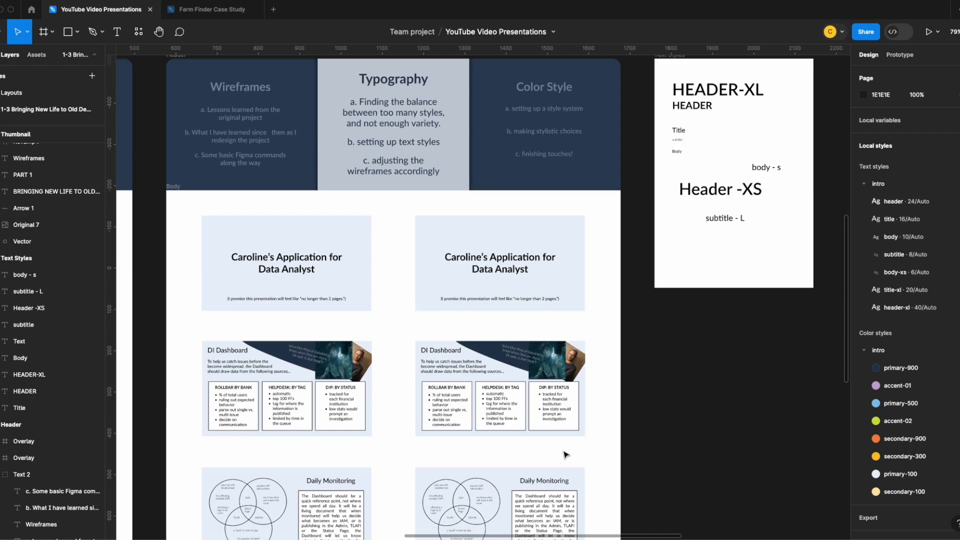
pyautogui.scroll(-8, 564, 456)
pyautogui.scroll(2, 549, 369)
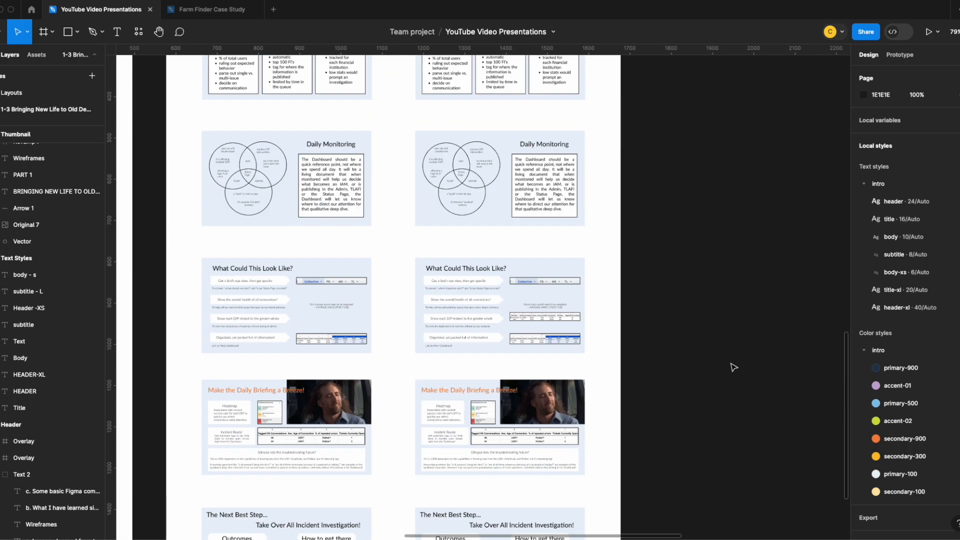
pyautogui.scroll(8, 733, 368)
pyautogui.scroll(10, 794, 342)
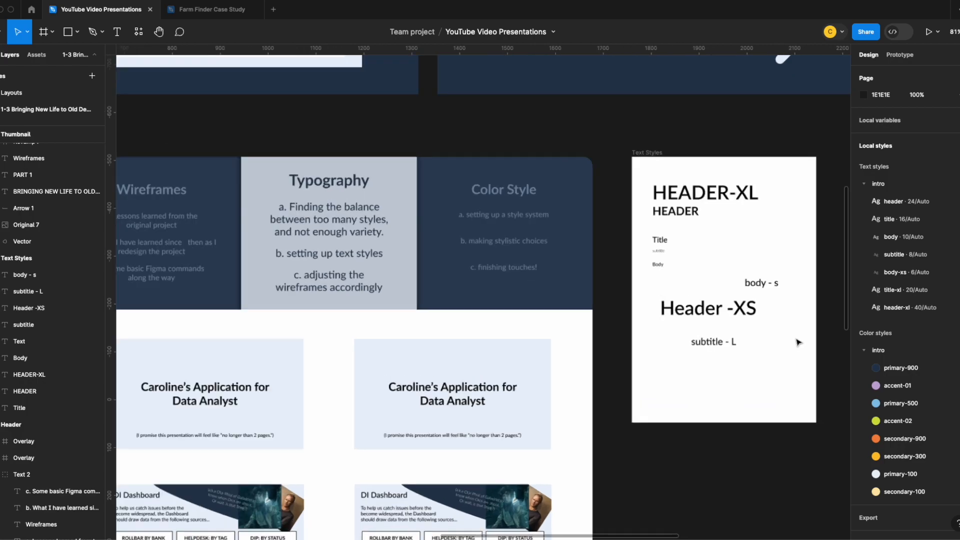
pyautogui.scroll(-6, 655, 400)
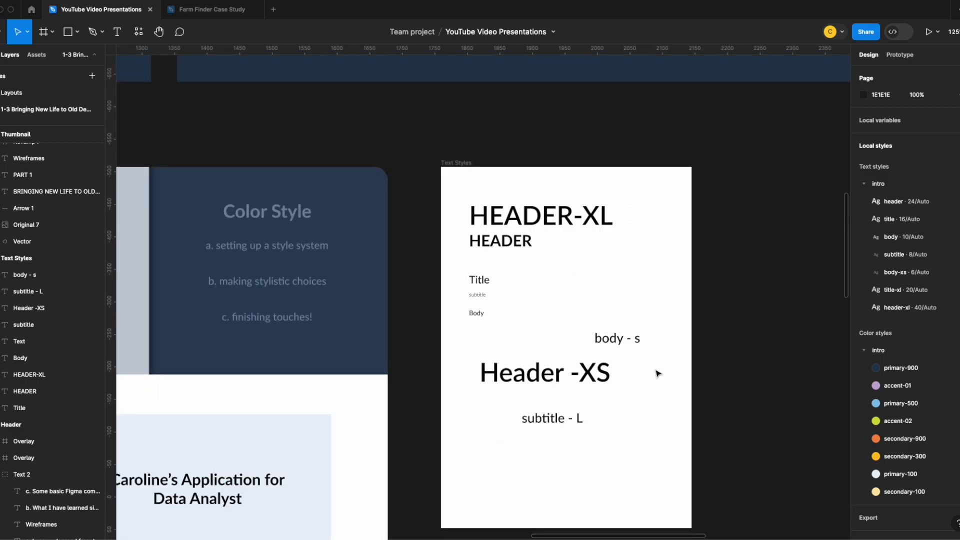
pyautogui.scroll(-1, 657, 372)
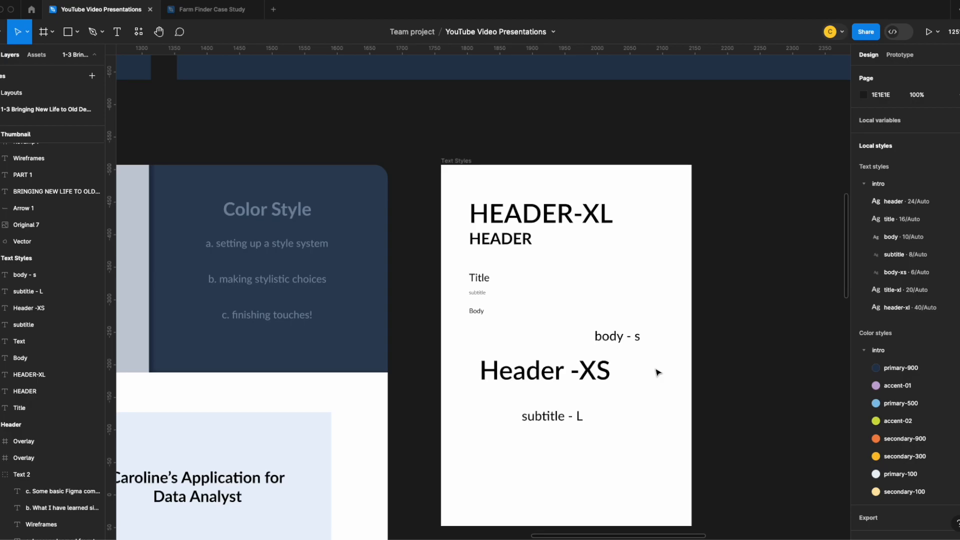
pyautogui.scroll(-1, 657, 373)
pyautogui.scroll(4, 657, 372)
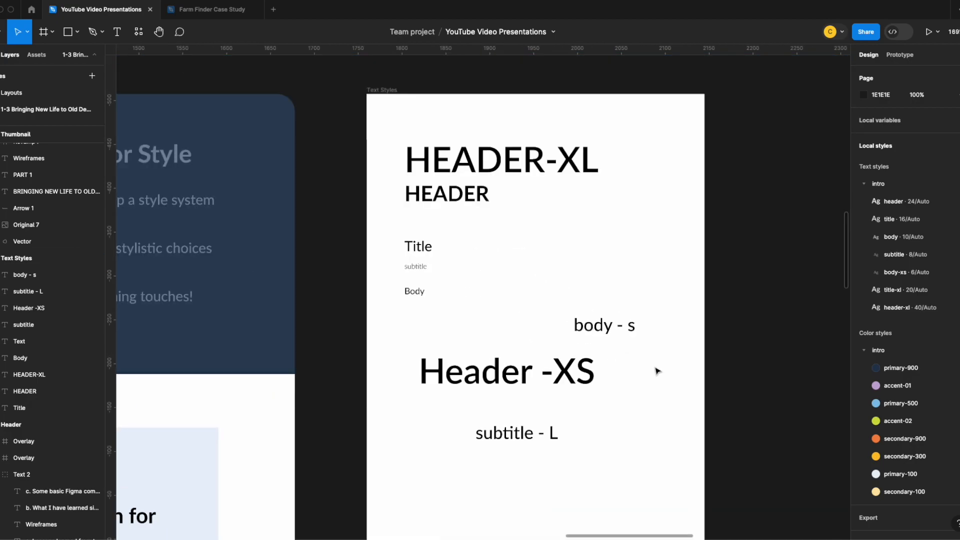
pyautogui.scroll(1, 657, 371)
# Move the HEADER-XL sample to X 32, Y 27 and stack HEADER and Header -XS directly beneath it, left-aligned
pyautogui.click(501, 153)
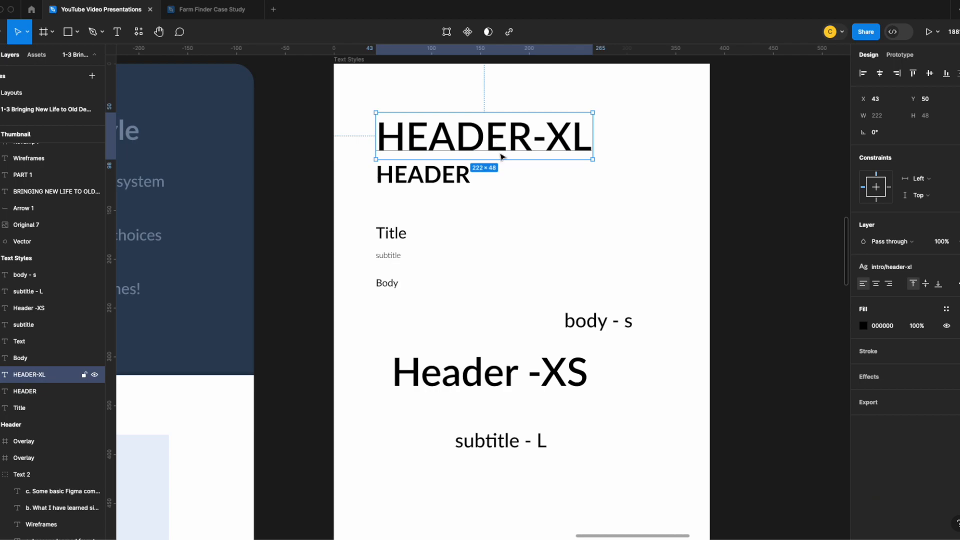
pyautogui.moveTo(476, 135); pyautogui.dragTo(466, 116)
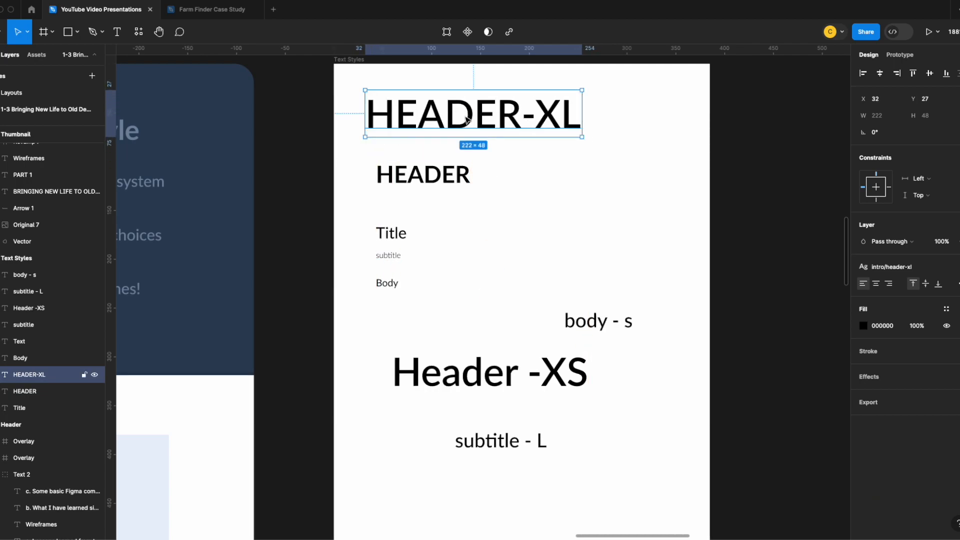
pyautogui.moveTo(431, 176); pyautogui.dragTo(422, 159)
pyautogui.moveTo(507, 378); pyautogui.dragTo(480, 200)
# Shift the Title, subtitle and Body samples down, and stack Title and subtitle - L beneath Header -XS, with subtitle - L at X 32, Y 186
pyautogui.moveTo(372, 230); pyautogui.dragTo(401, 408)
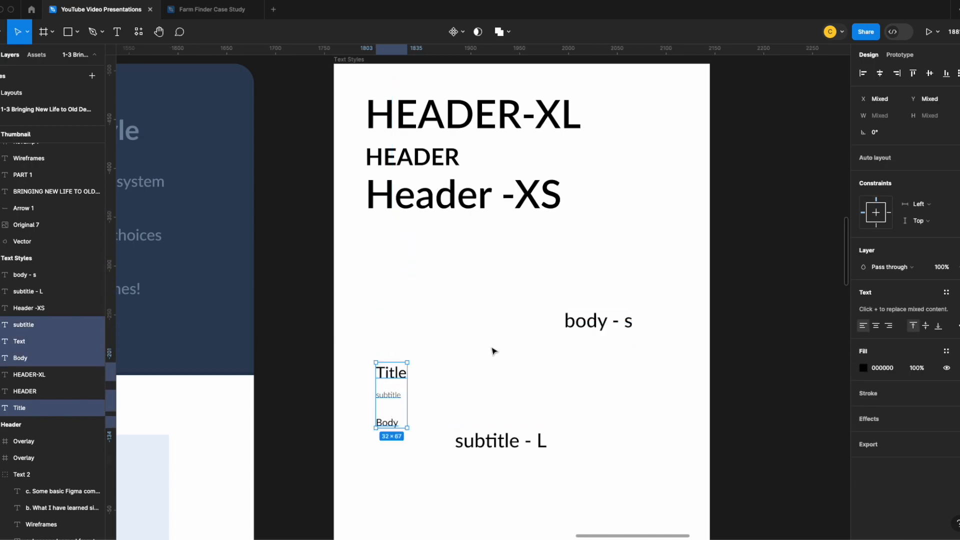
pyautogui.click(469, 384)
pyautogui.moveTo(395, 374); pyautogui.dragTo(383, 228)
pyautogui.moveTo(504, 443); pyautogui.dragTo(414, 262)
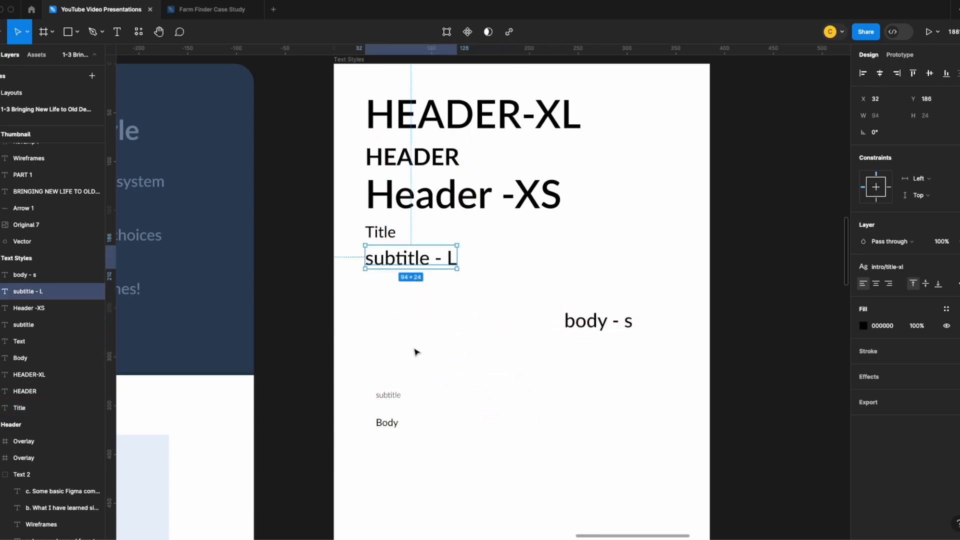
# Stack the subtitle sample at X 35, Y 220 below subtitle - L, followed by Body and body - s
pyautogui.moveTo(392, 395); pyautogui.dragTo(390, 286)
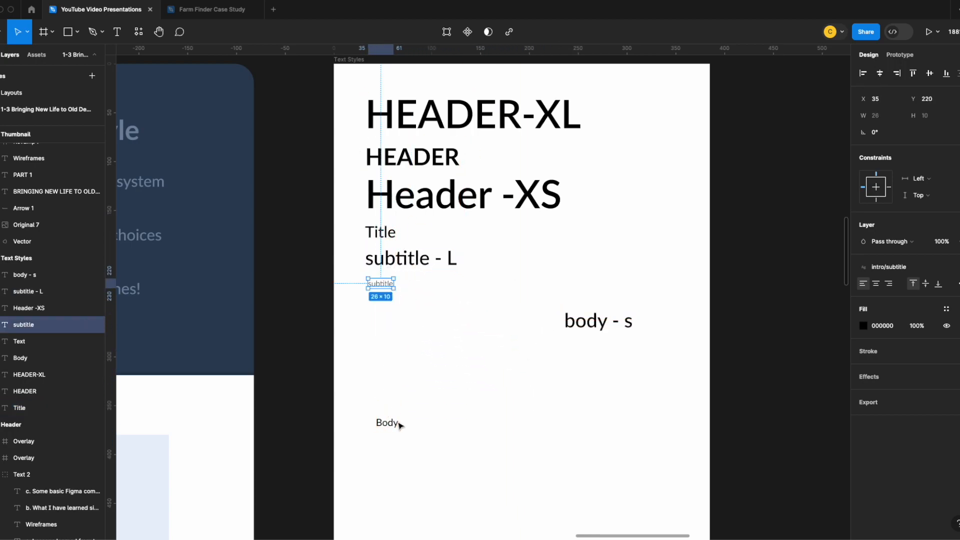
pyautogui.moveTo(392, 425); pyautogui.dragTo(386, 309)
pyautogui.moveTo(610, 322); pyautogui.dragTo(421, 338)
pyautogui.click(584, 312)
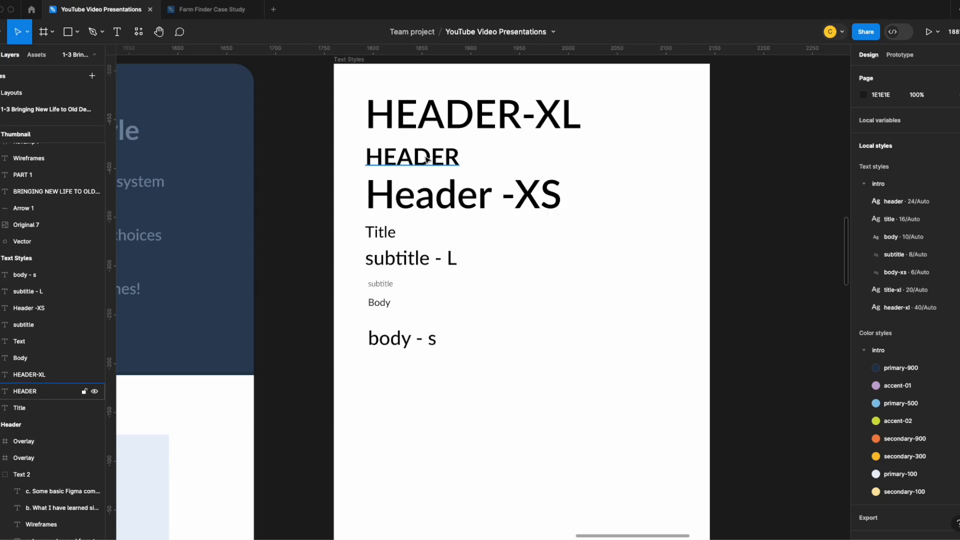
# Detach the header style from the redesigned cover slide's title and apply the header-xl text style to it
pyautogui.click(439, 124)
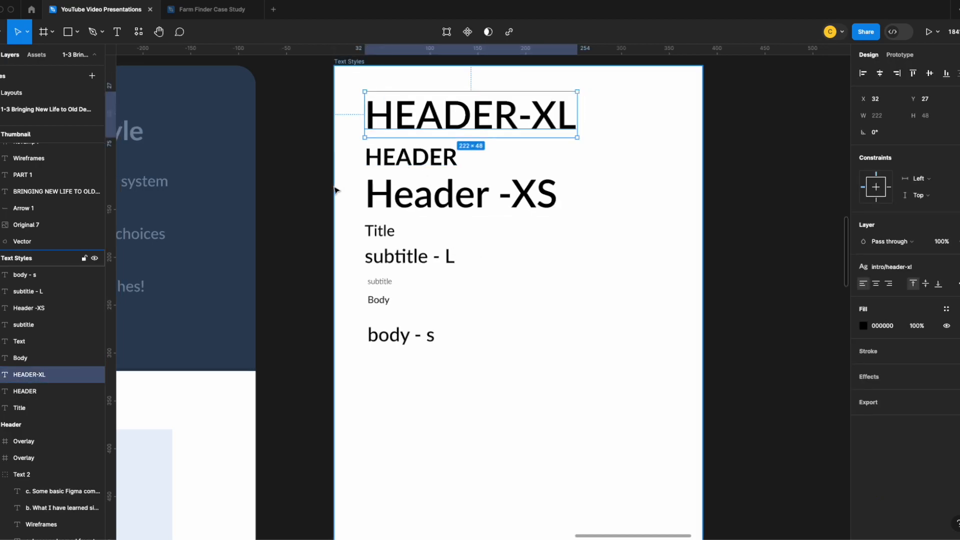
pyautogui.scroll(-5, 332, 188)
pyautogui.click(226, 318)
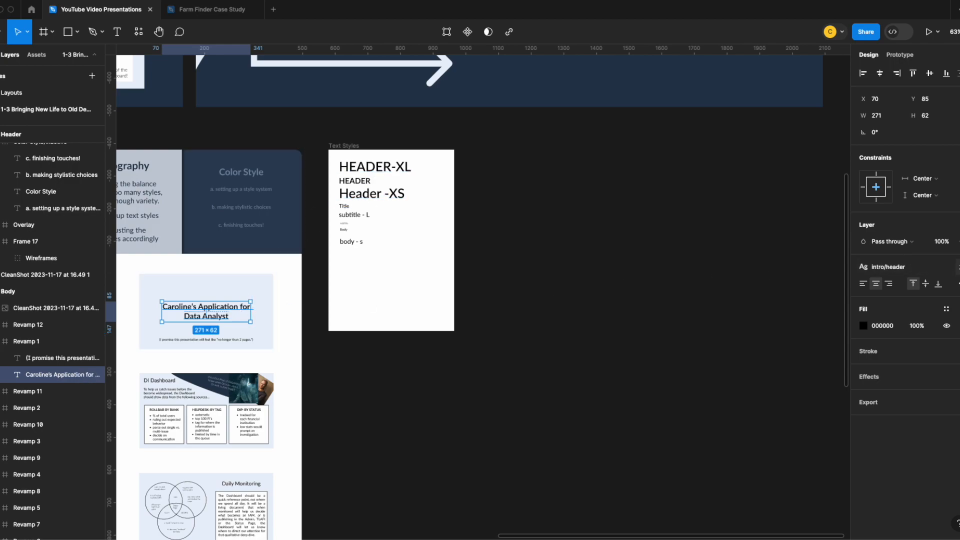
pyautogui.click(958, 267)
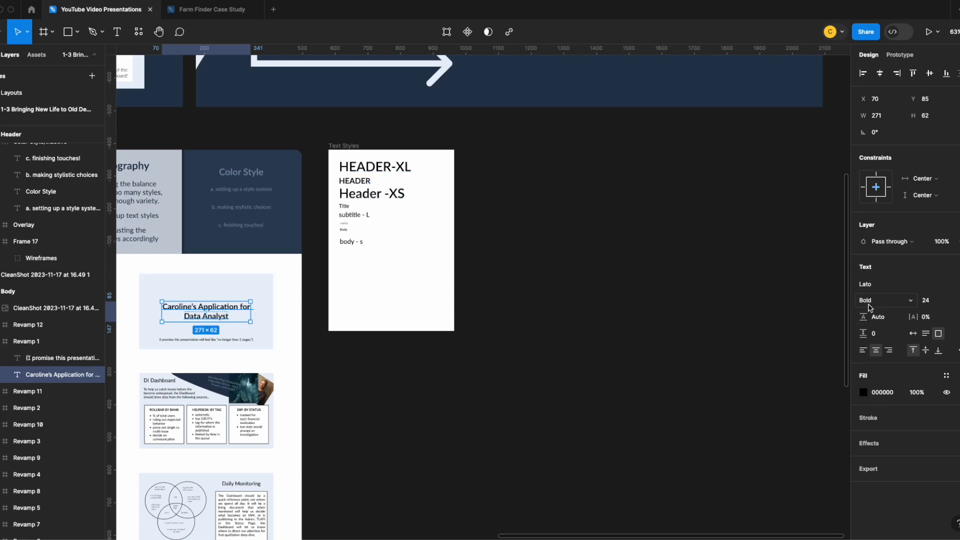
pyautogui.click(401, 175)
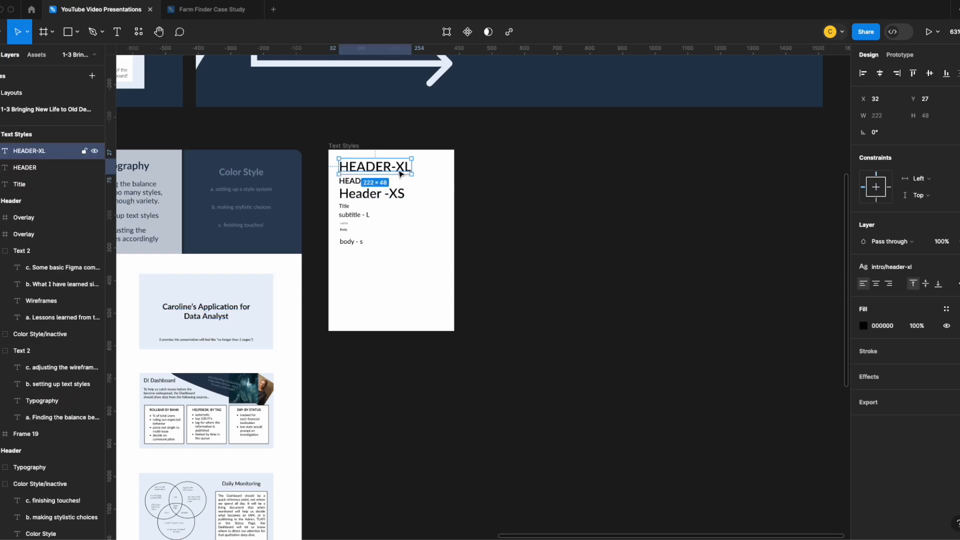
pyautogui.click(190, 306)
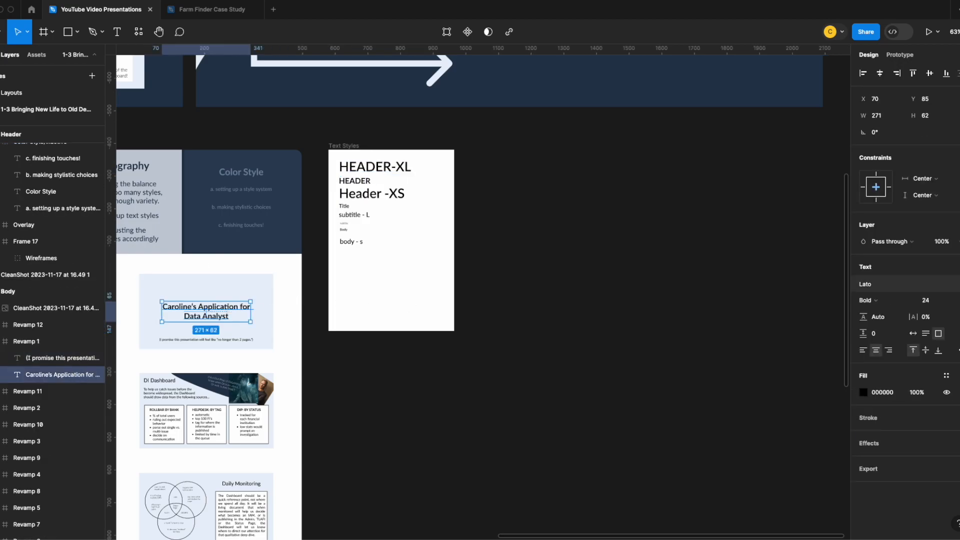
pyautogui.click(955, 266)
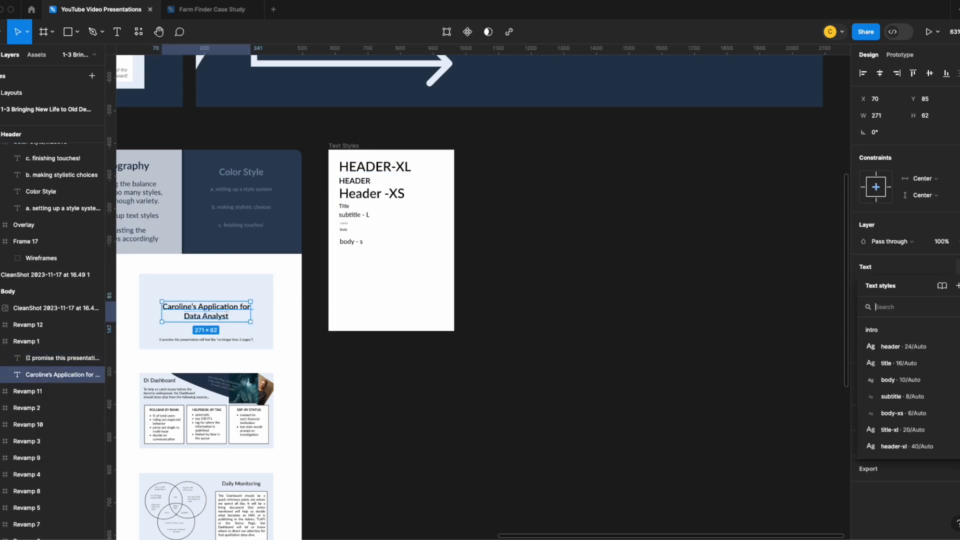
pyautogui.click(897, 447)
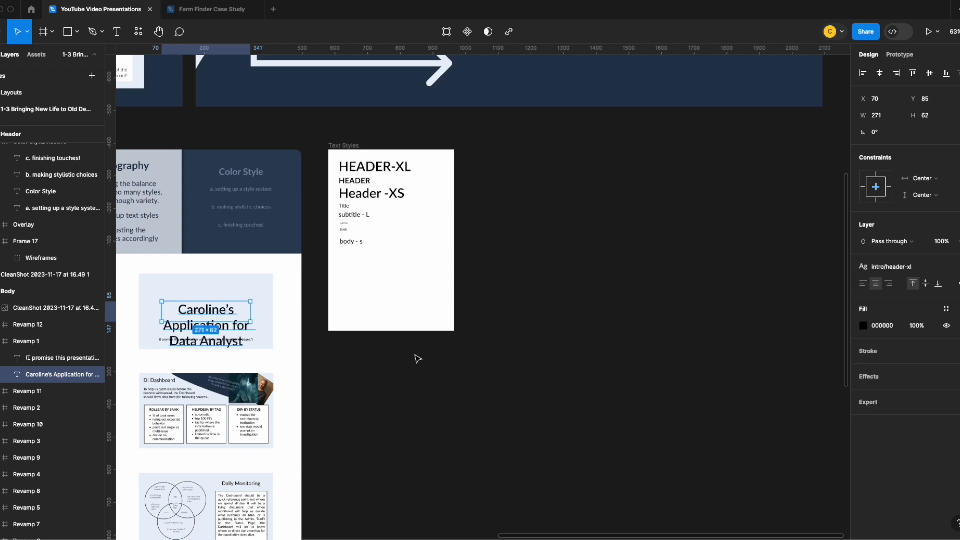
# Move the cover slide's title up to Y 25, clear of the line beneath it, and check its type settings
pyautogui.scroll(5, 215, 345)
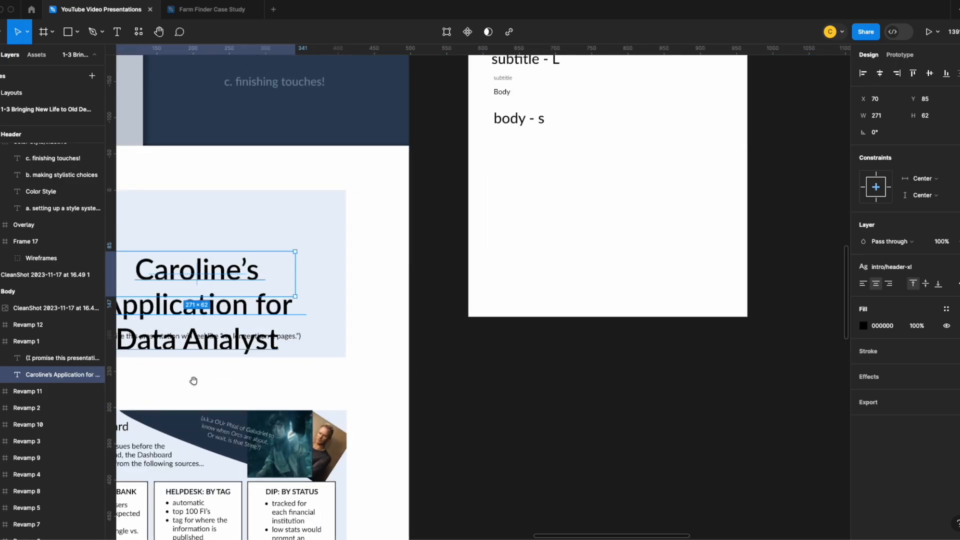
pyautogui.moveTo(193, 382); pyautogui.dragTo(338, 370)
pyautogui.scroll(4, 377, 368)
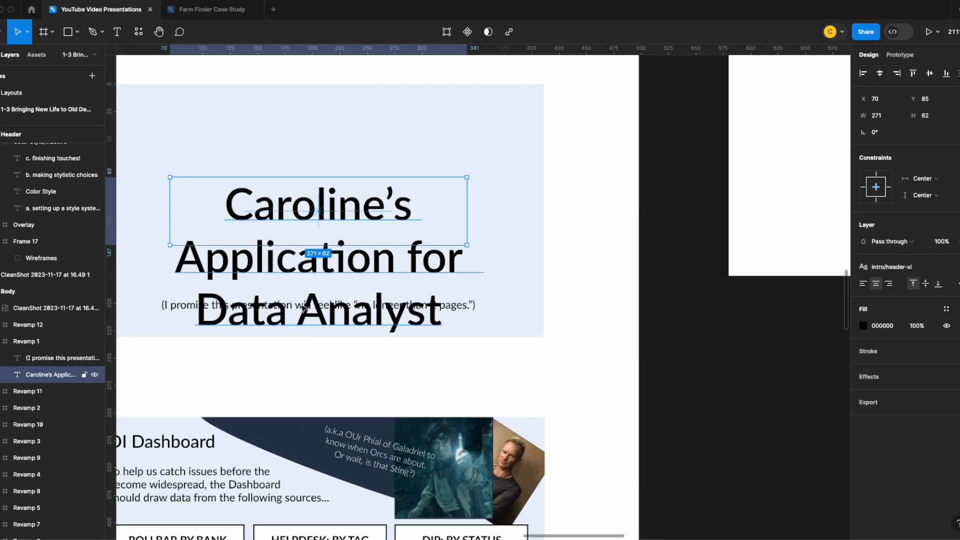
pyautogui.moveTo(386, 232); pyautogui.dragTo(391, 170)
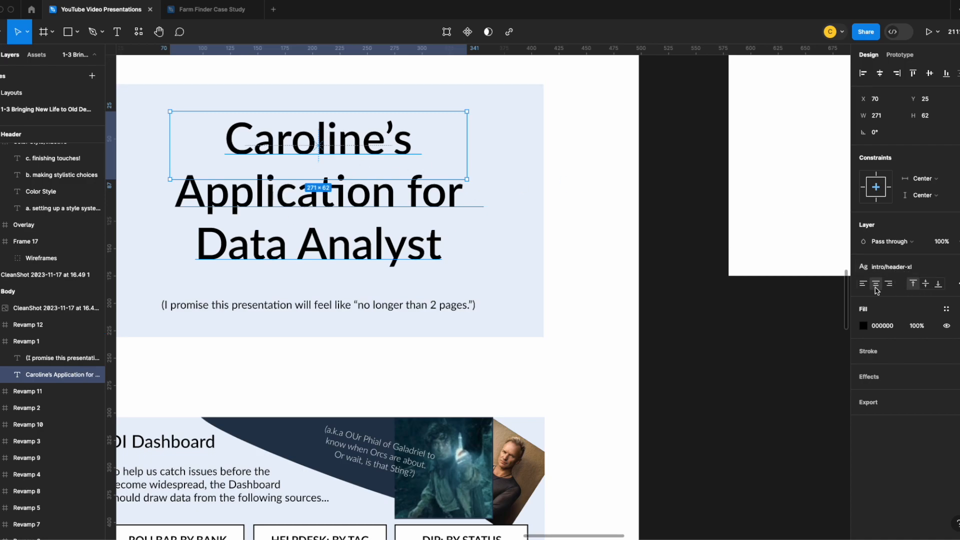
pyautogui.click(957, 283)
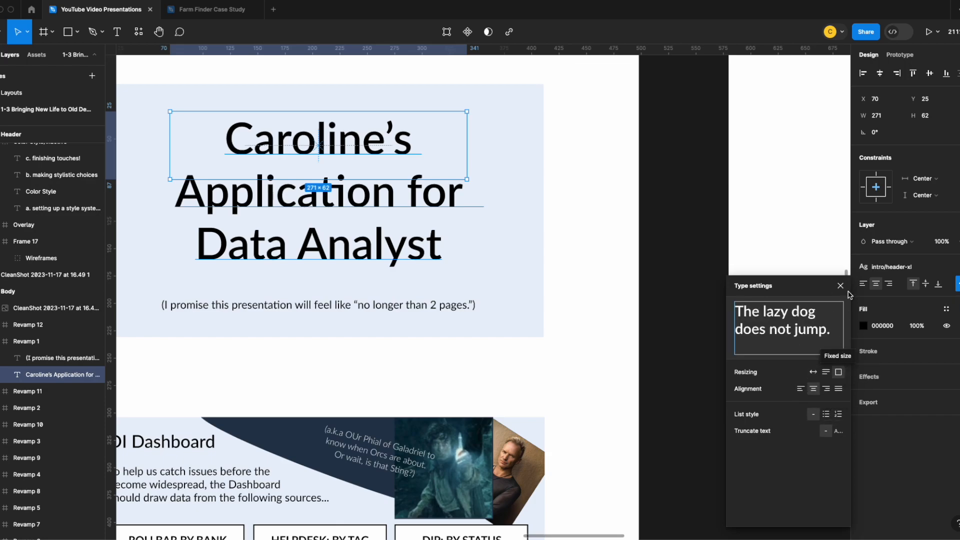
pyautogui.click(955, 285)
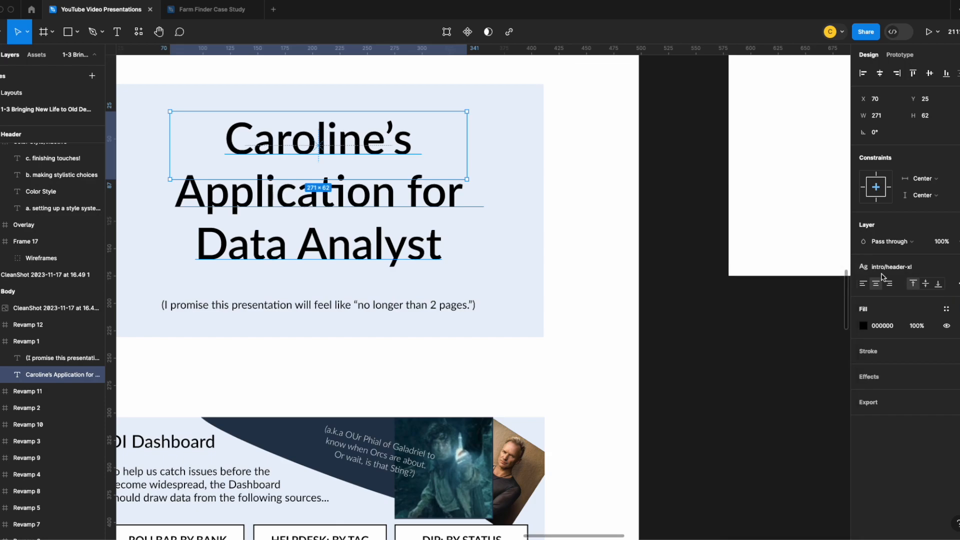
pyautogui.scroll(-3, 657, 226)
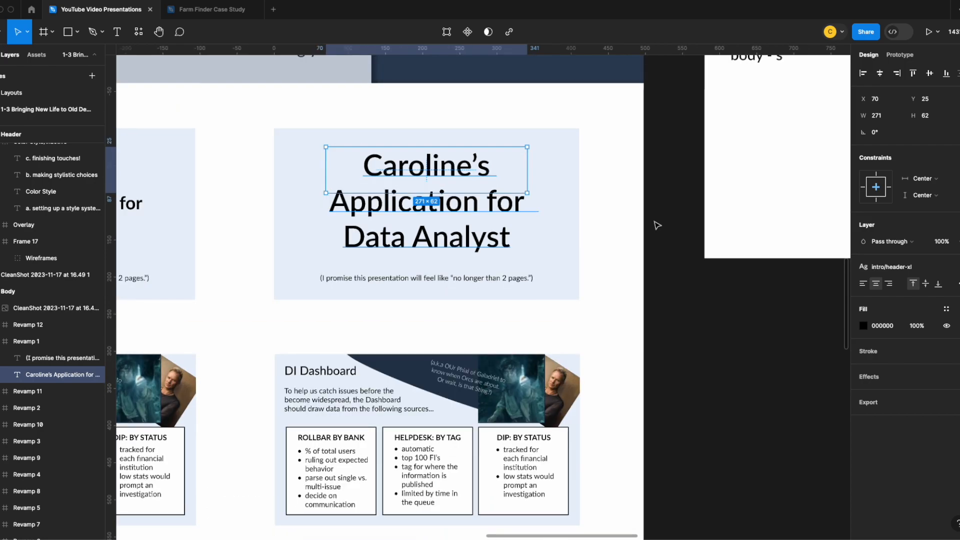
# Edit the header-xl text style to Lato Bold with a font size of 32
pyautogui.click(677, 220)
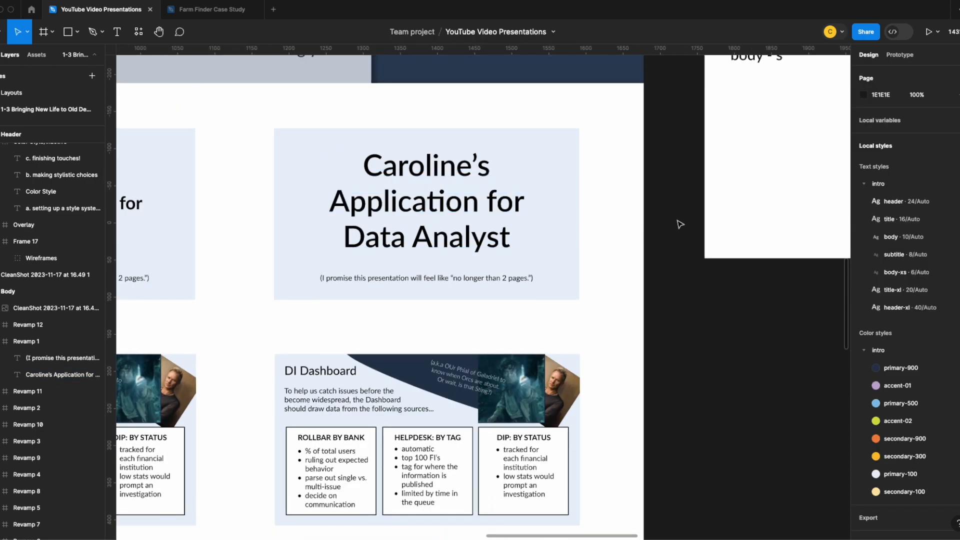
pyautogui.click(955, 310)
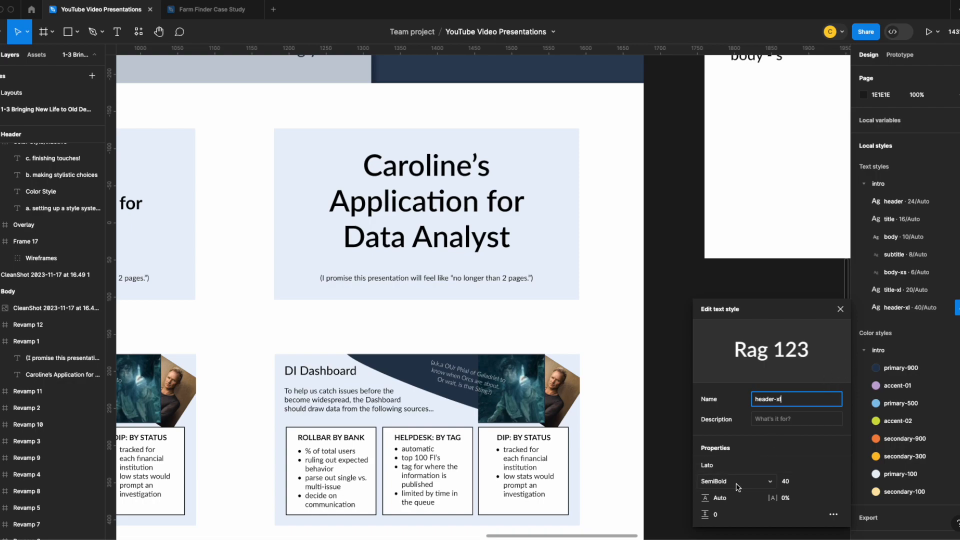
pyautogui.click(761, 488)
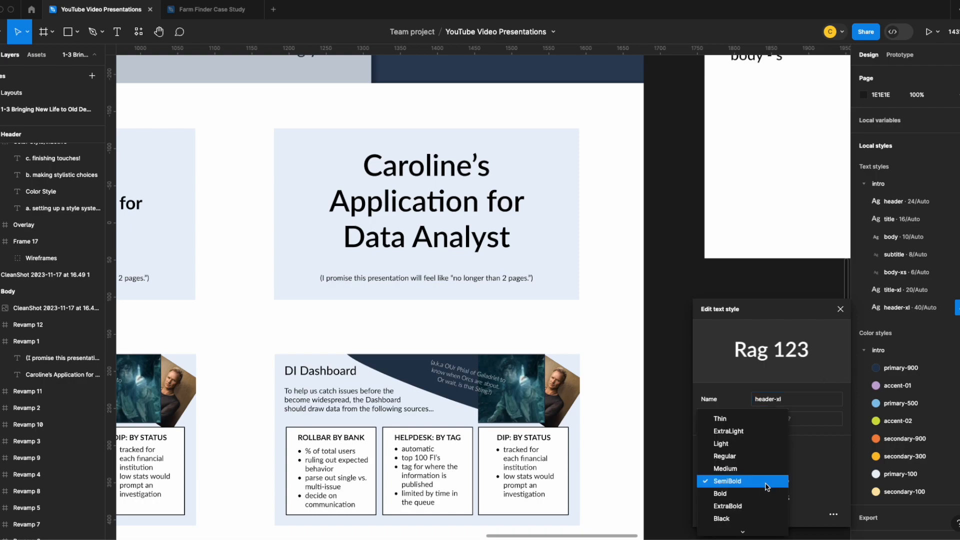
pyautogui.click(740, 461)
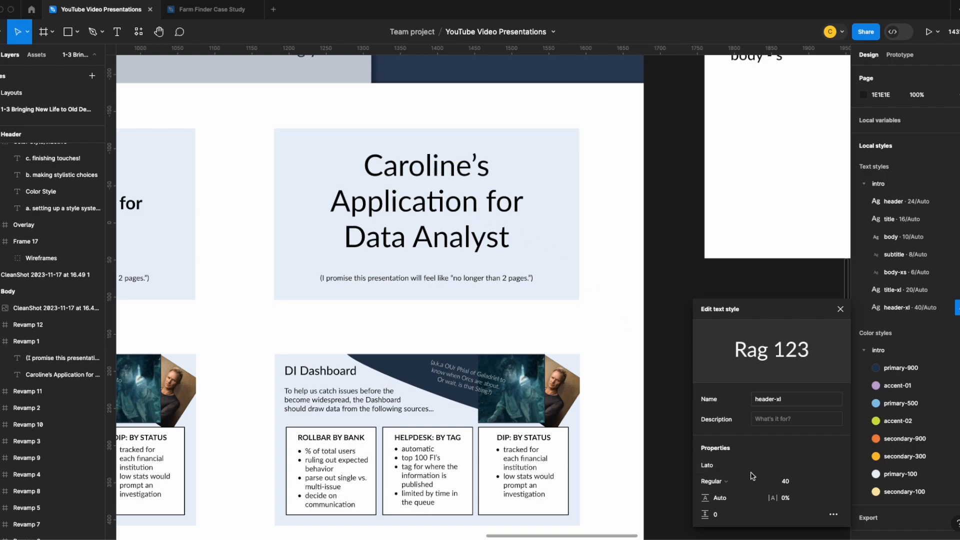
pyautogui.click(751, 487)
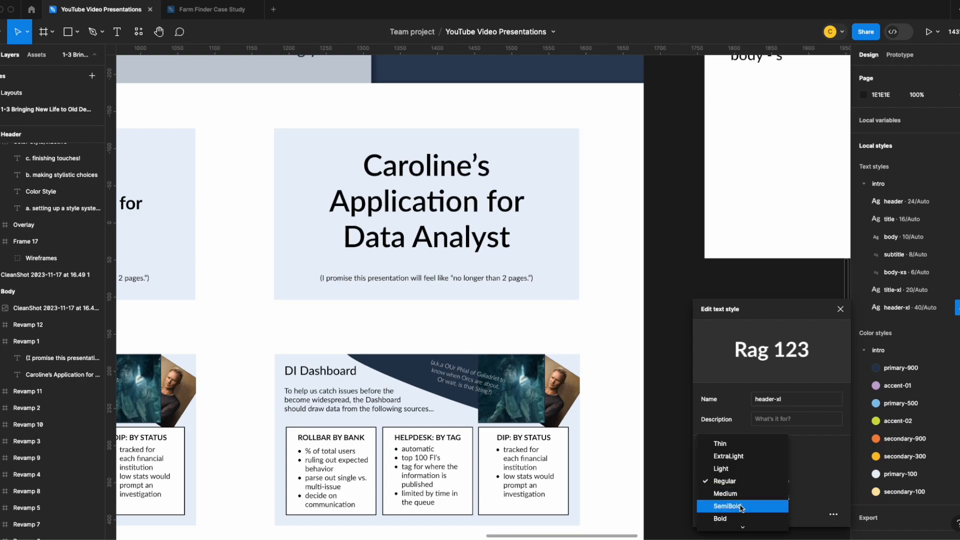
pyautogui.click(797, 456)
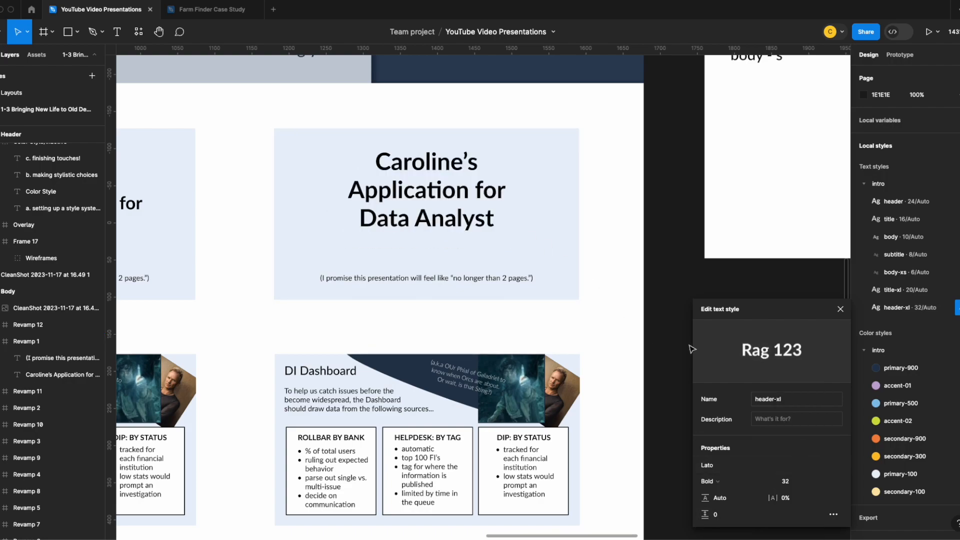
# Widen the redesigned cover slide's title so it wraps onto two lines and sits lower on the slide
pyautogui.click(557, 178)
pyautogui.moveTo(228, 312); pyautogui.dragTo(473, 332)
pyautogui.moveTo(670, 215); pyautogui.dragTo(670, 231)
pyautogui.click(538, 341)
# Retype the top sample in the Text Styles frame as Header_XL (32)
pyautogui.moveTo(689, 348); pyautogui.dragTo(219, 497)
pyautogui.moveTo(595, 261); pyautogui.dragTo(563, 468)
pyautogui.doubleClick(548, 260)
pyautogui.write('HEADER')
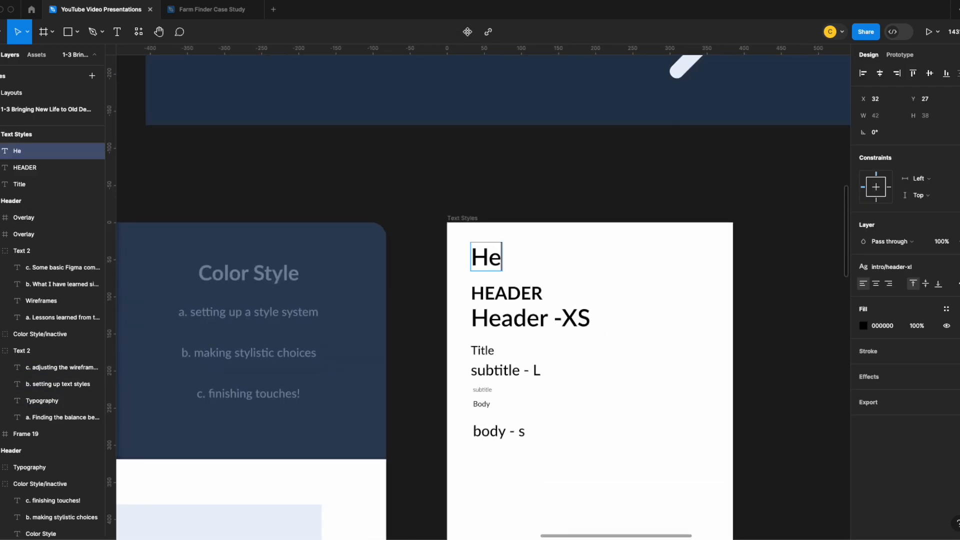
pyautogui.press('BackSpace')
pyautogui.press('BackSpace')
pyautogui.press('BackSpace')
pyautogui.write('Header/')
pyautogui.click(769, 302)
pyautogui.click(956, 308)
pyautogui.doubleClick(558, 258)
pyautogui.write('_XL (32)')
pyautogui.press('Escape')
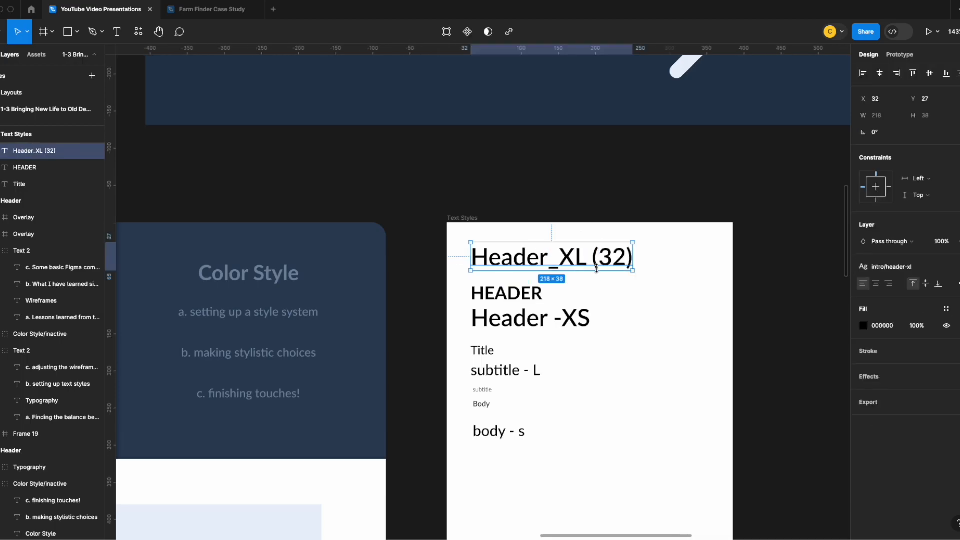
# Replace the text style of the redesigned slide's DI Dashboard title with header and widen its box to 150
pyautogui.moveTo(420, 304); pyautogui.dragTo(601, 156)
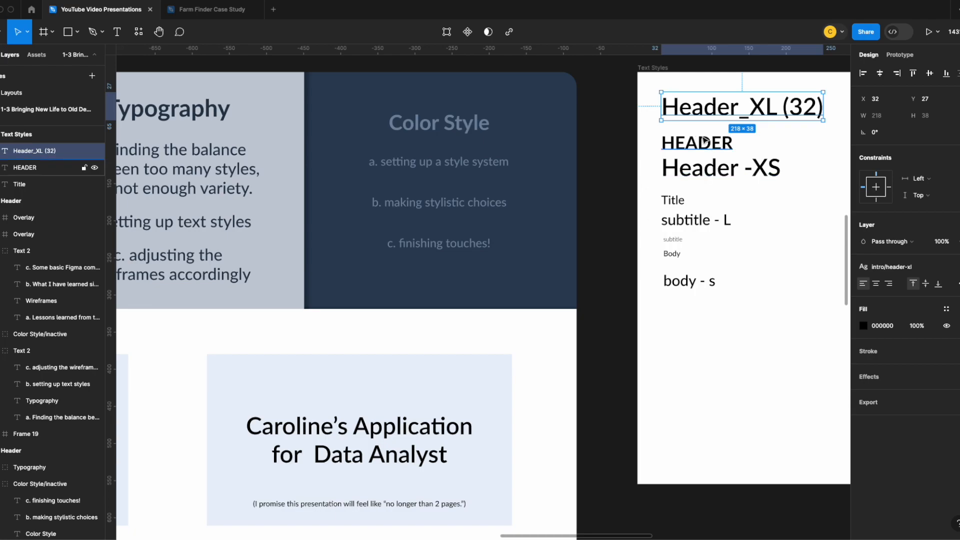
pyautogui.click(705, 141)
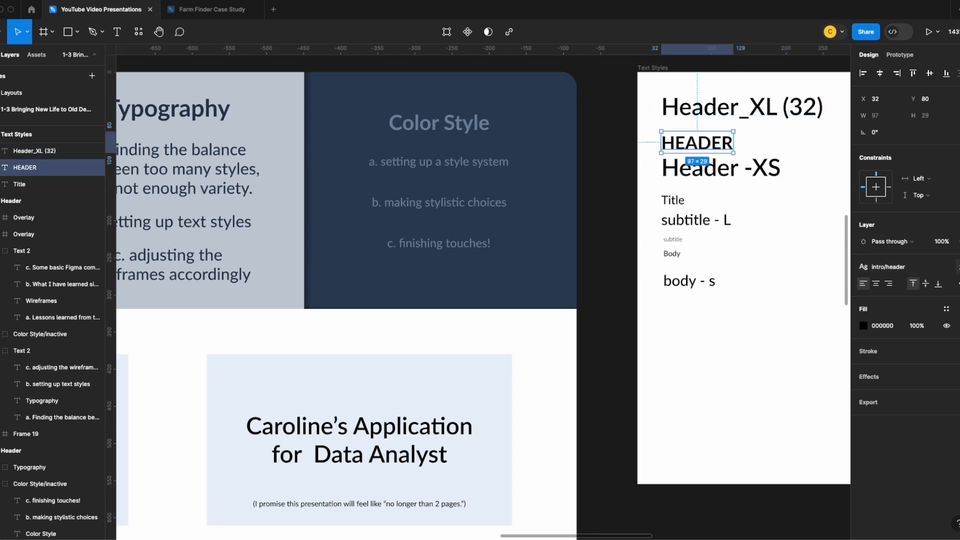
pyautogui.moveTo(554, 421); pyautogui.dragTo(679, 211)
pyautogui.click(371, 367)
pyautogui.click(371, 368)
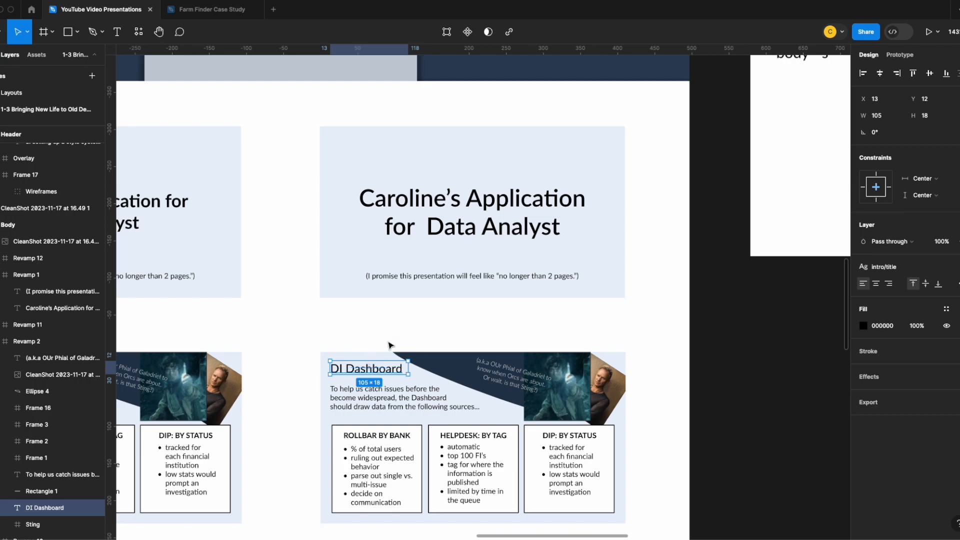
pyautogui.click(958, 266)
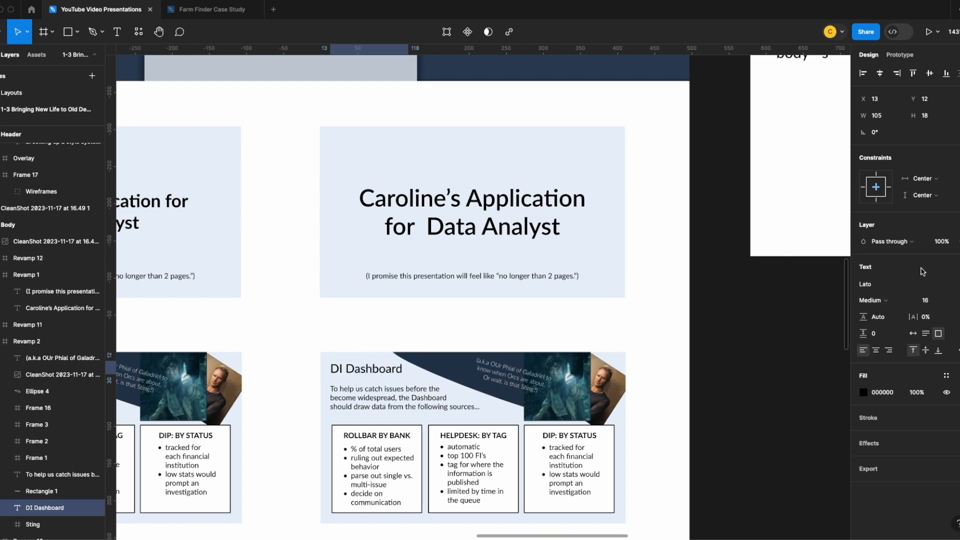
pyautogui.scroll(-5, 395, 368)
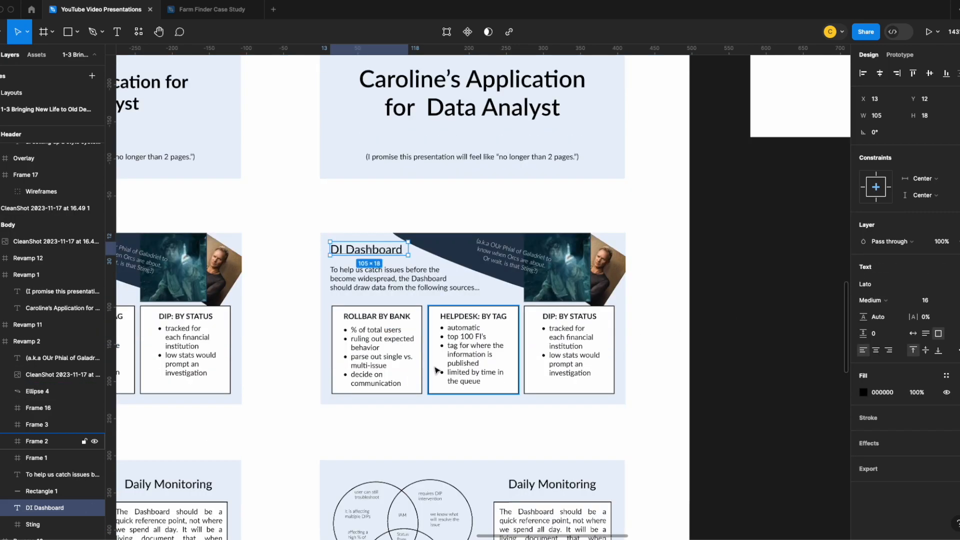
pyautogui.scroll(7, 650, 362)
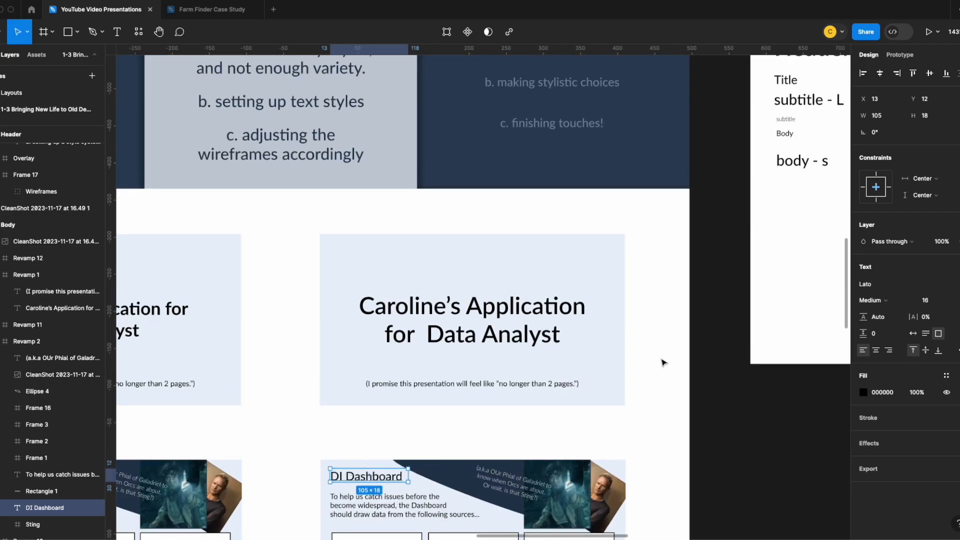
pyautogui.scroll(-5, 380, 280)
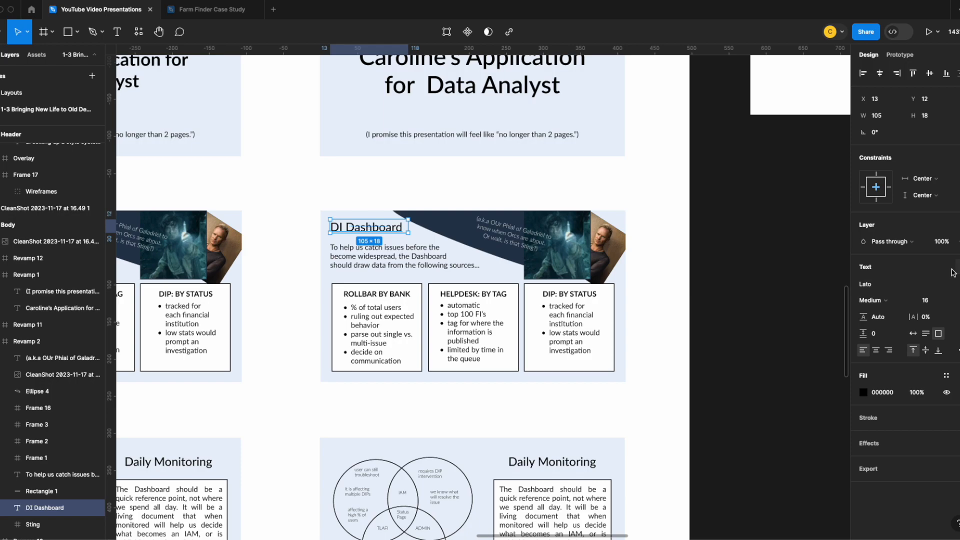
pyautogui.click(957, 266)
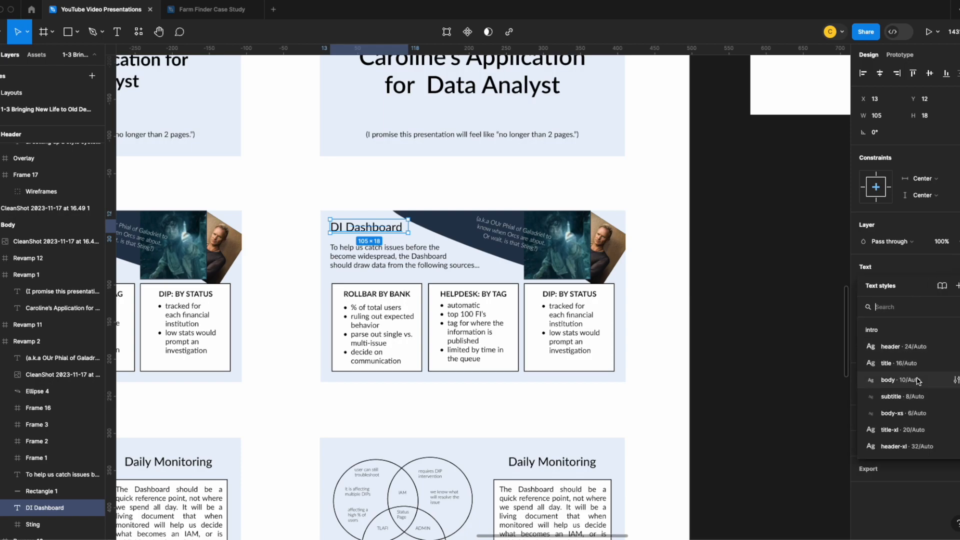
pyautogui.click(902, 346)
pyautogui.moveTo(407, 227); pyautogui.dragTo(441, 227)
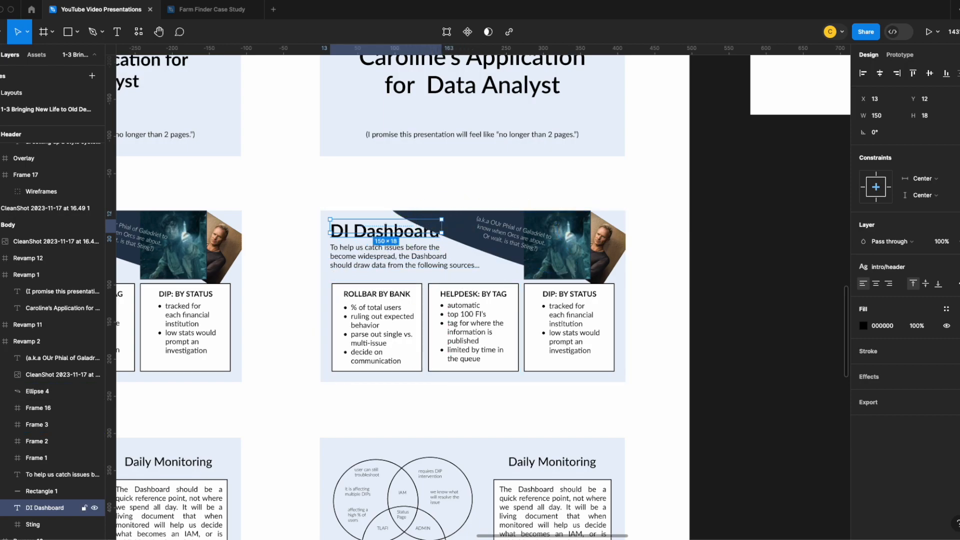
# Bring the DI Dashboard title to the front of its slide and align its text vertically to the middle
pyautogui.rightClick(406, 226)
pyautogui.click(433, 315)
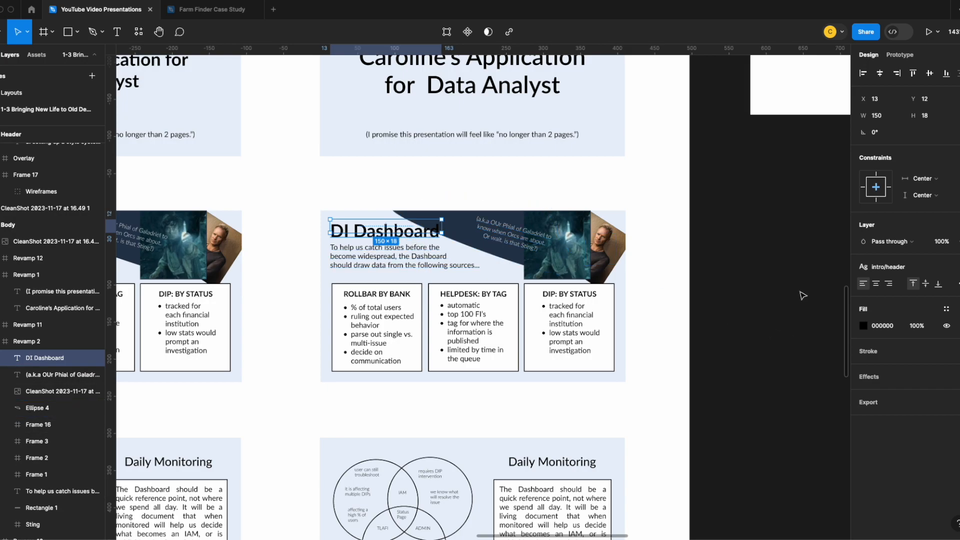
pyautogui.click(925, 284)
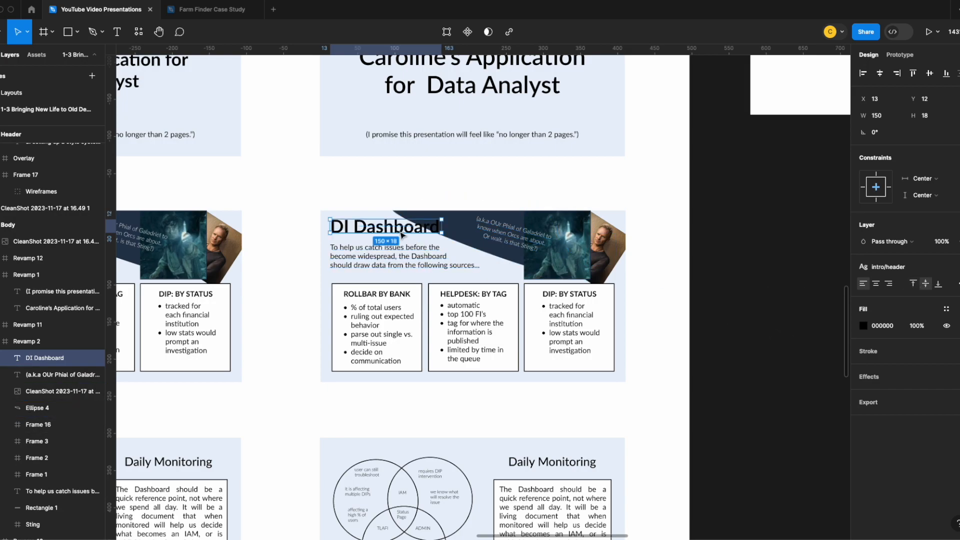
pyautogui.click(519, 201)
# Apply the header text style to the redesigned slide's Daily Monitoring title
pyautogui.scroll(5, 661, 273)
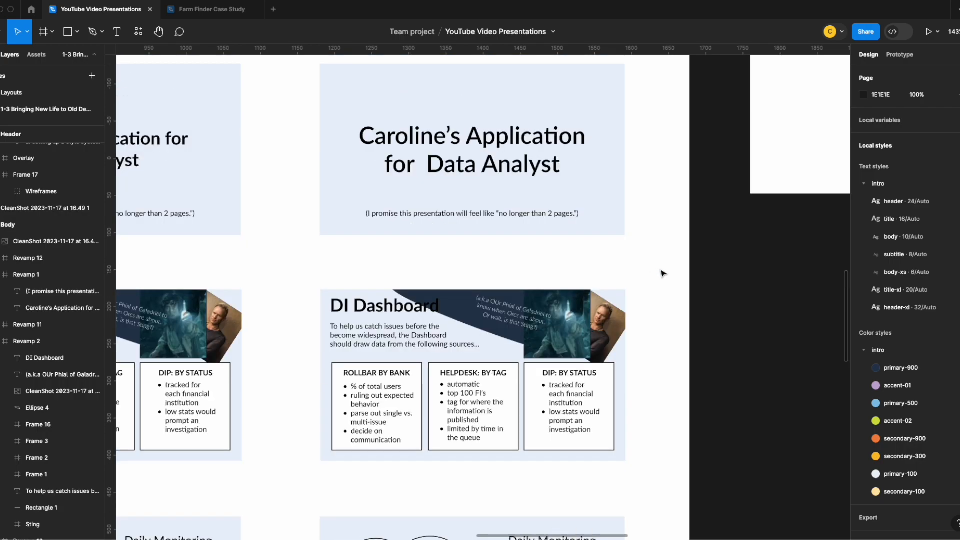
pyautogui.scroll(-5, 662, 274)
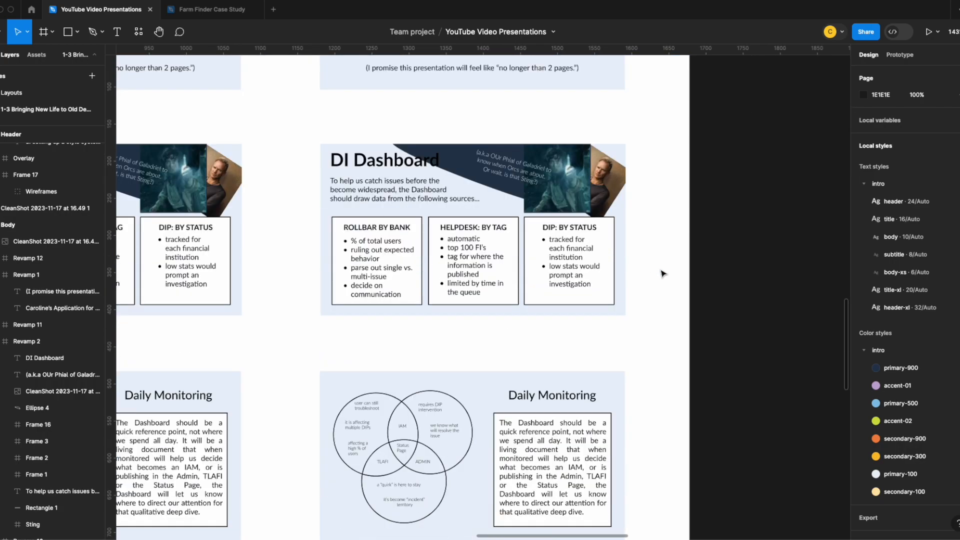
pyautogui.click(572, 396)
pyautogui.click(887, 267)
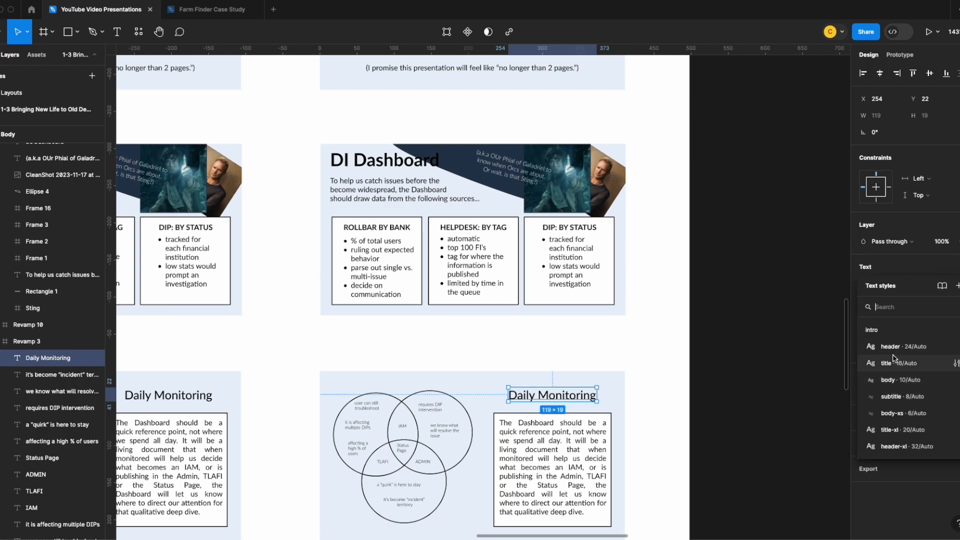
pyautogui.click(895, 346)
# Apply the header text style to the "What Could This Look Like?" title and widen it to fit on one line
pyautogui.scroll(-7, 582, 384)
pyautogui.click(440, 268)
pyautogui.click(890, 267)
pyautogui.click(889, 349)
pyautogui.moveTo(488, 268); pyautogui.dragTo(562, 268)
pyautogui.moveTo(474, 275); pyautogui.dragTo(471, 269)
# Apply the header text style to the "Make the Daily Briefing a Breeze!" title and set its resizing to auto width
pyautogui.scroll(-5, 471, 270)
pyautogui.click(400, 273)
pyautogui.click(887, 267)
pyautogui.click(895, 346)
pyautogui.click(958, 284)
pyautogui.click(814, 374)
pyautogui.click(697, 282)
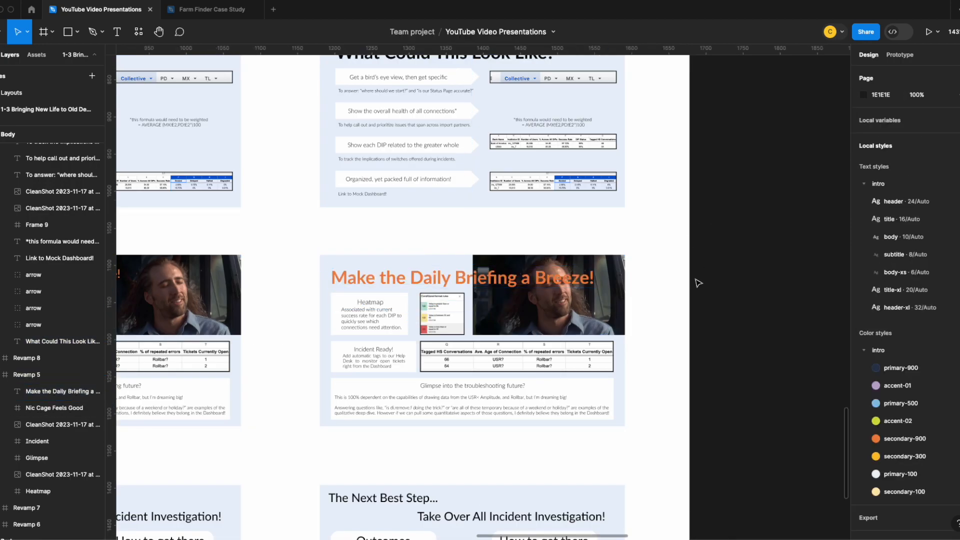
# Give "The Next Best Step..." title the header text style with auto-width resizing, and shift it in from the slide's corner
pyautogui.scroll(-5, 559, 321)
pyautogui.click(407, 252)
pyautogui.click(890, 267)
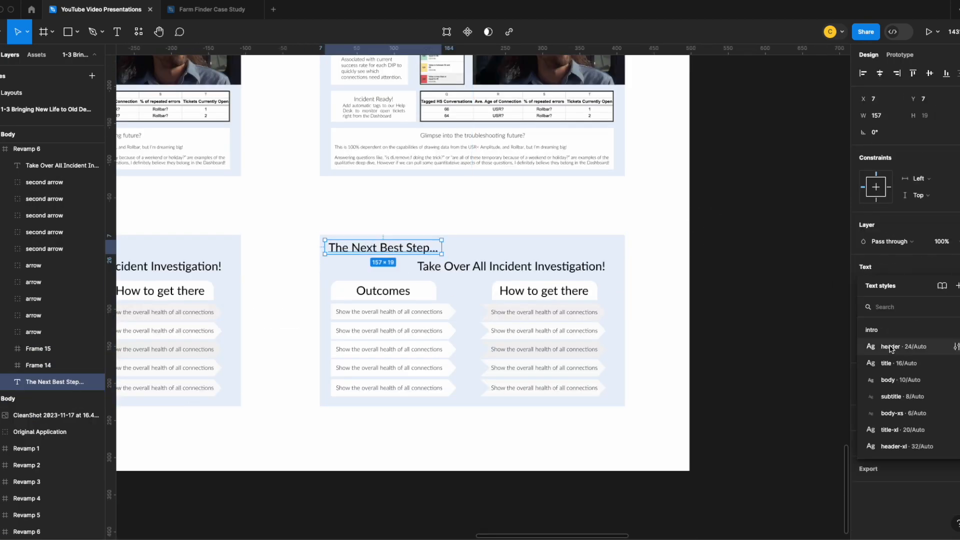
pyautogui.click(893, 347)
pyautogui.click(958, 284)
pyautogui.click(814, 373)
pyautogui.moveTo(422, 256); pyautogui.dragTo(454, 257)
# Apply the subtitle text style to "Take Over All Incident Investigation!" and place it at X 197, Y 45
pyautogui.click(529, 270)
pyautogui.moveTo(530, 270); pyautogui.dragTo(547, 271)
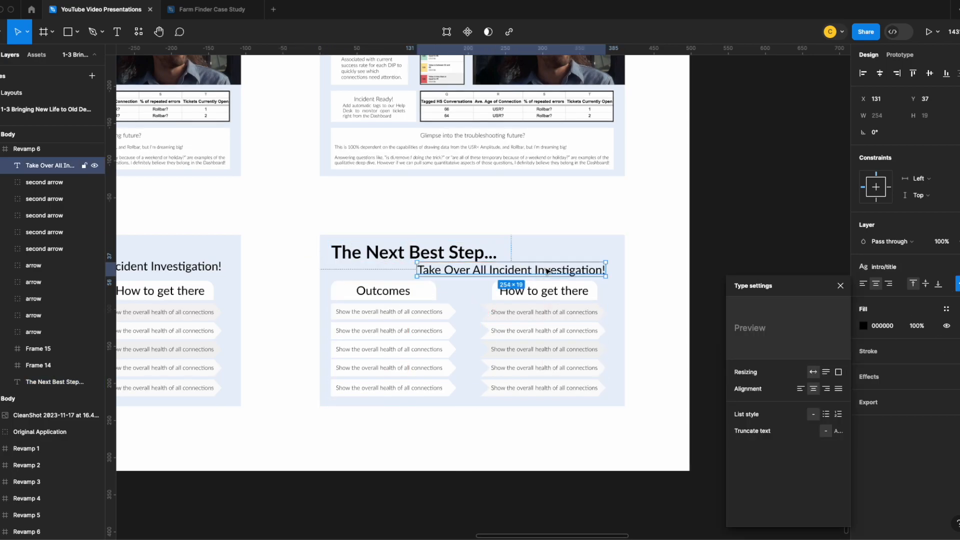
pyautogui.click(959, 267)
pyautogui.click(946, 265)
pyautogui.click(893, 393)
pyautogui.click(552, 270)
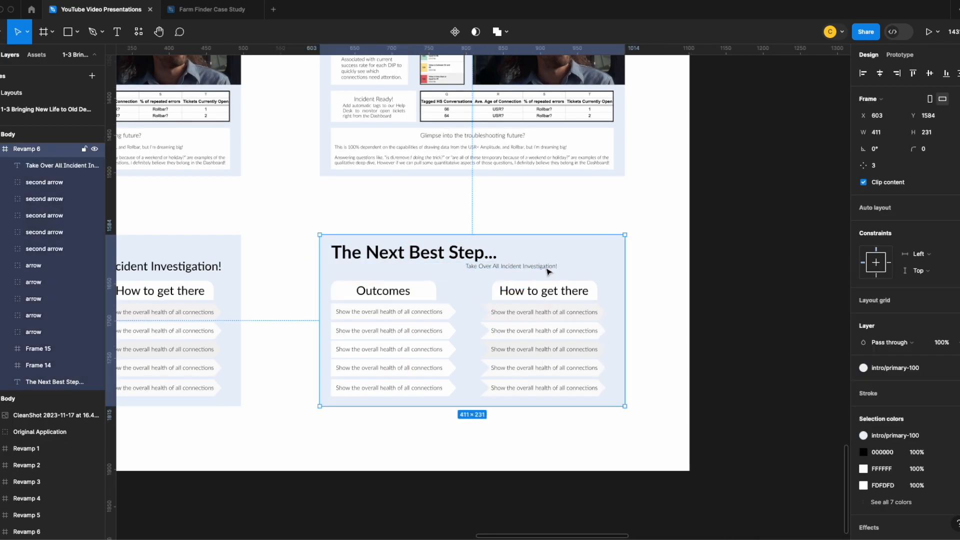
pyautogui.doubleClick(552, 268)
pyautogui.moveTo(552, 268); pyautogui.dragTo(553, 274)
# Review the header titles across the redesigned slides and check the text style of the DI Dashboard title
pyautogui.scroll(8, 661, 296)
pyautogui.scroll(10, 661, 296)
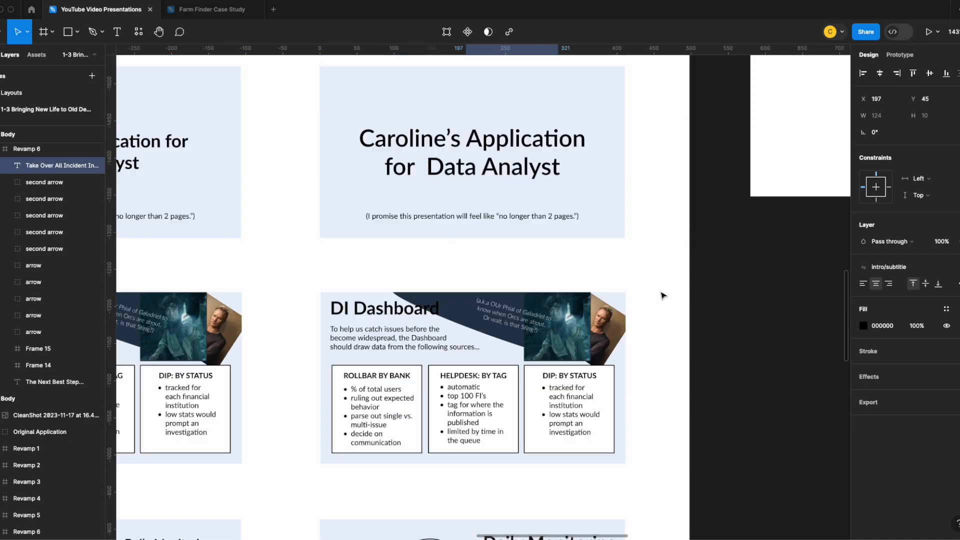
pyautogui.scroll(-5, 663, 294)
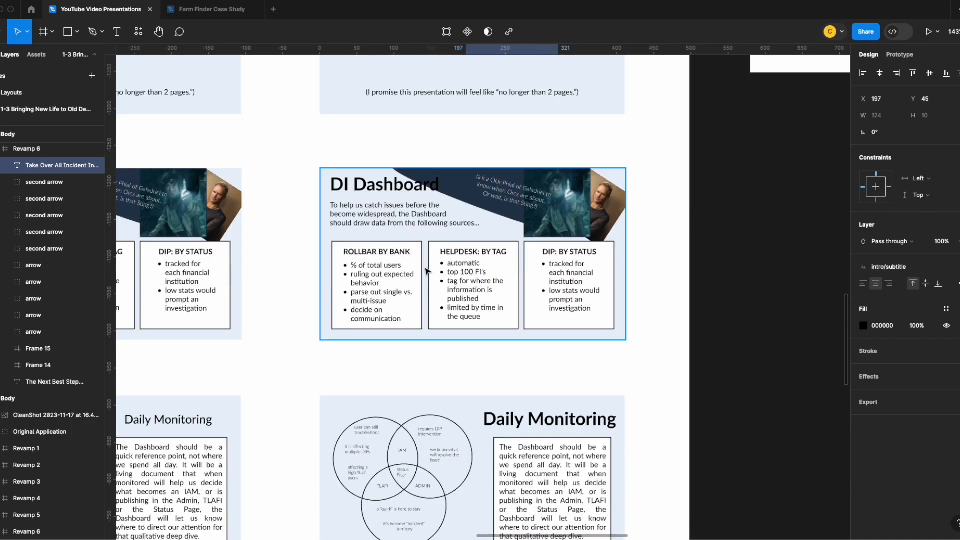
pyautogui.scroll(-5, 549, 378)
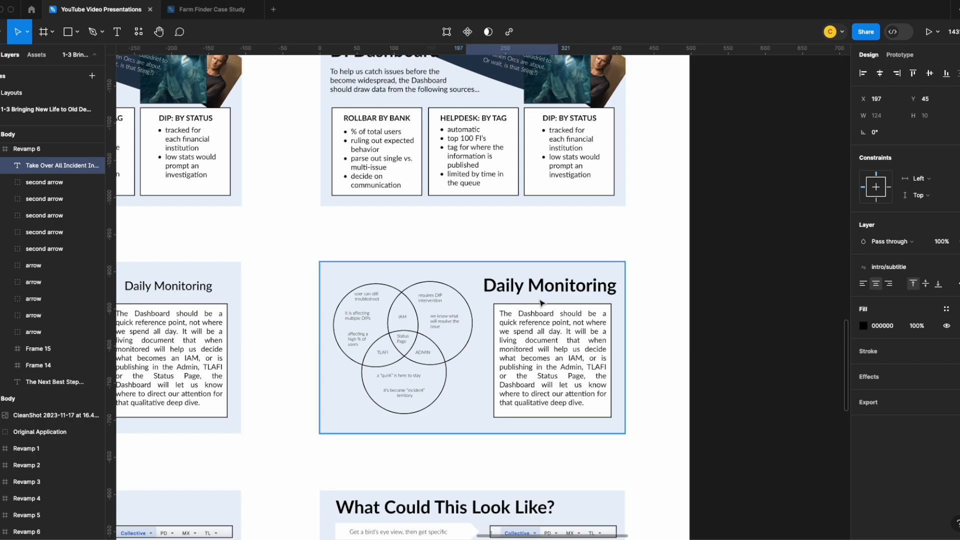
pyautogui.scroll(15, 541, 302)
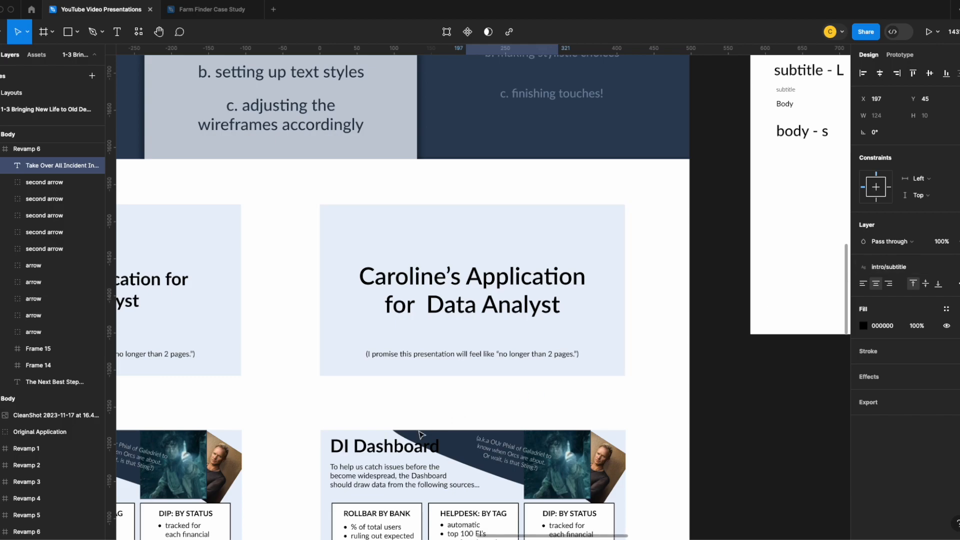
pyautogui.click(415, 447)
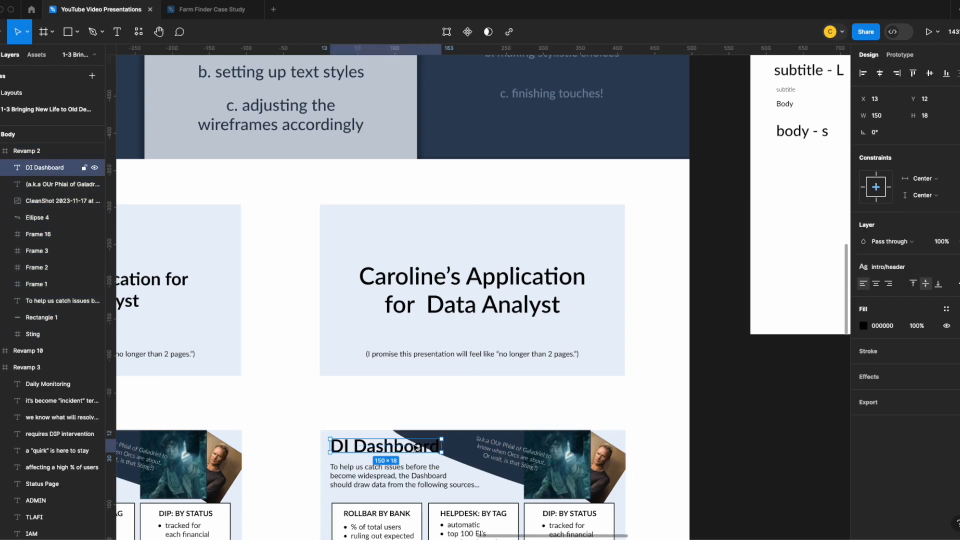
pyautogui.click(731, 253)
# Retype the HEADER sample in the Text Styles frame as Header and move it up to Y 72
pyautogui.moveTo(798, 198); pyautogui.dragTo(460, 387)
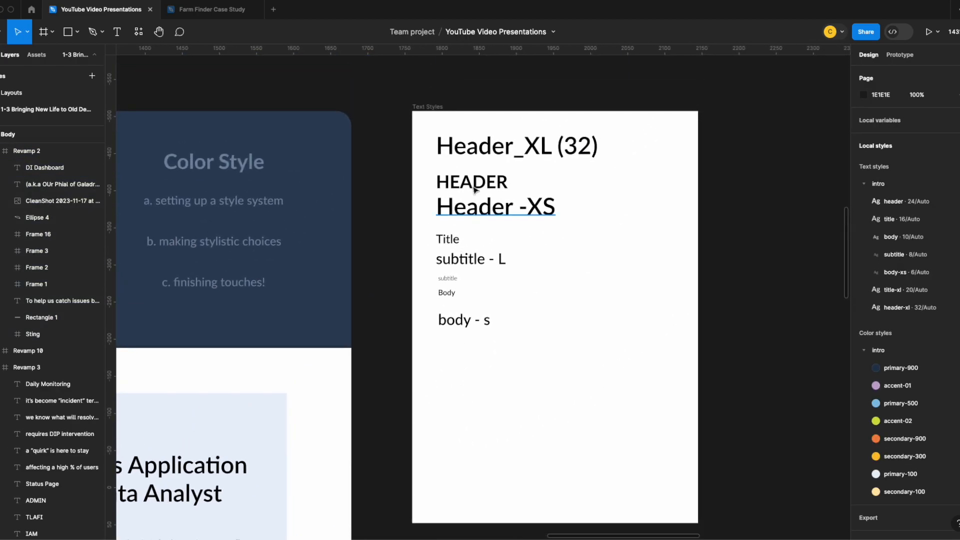
pyautogui.click(474, 182)
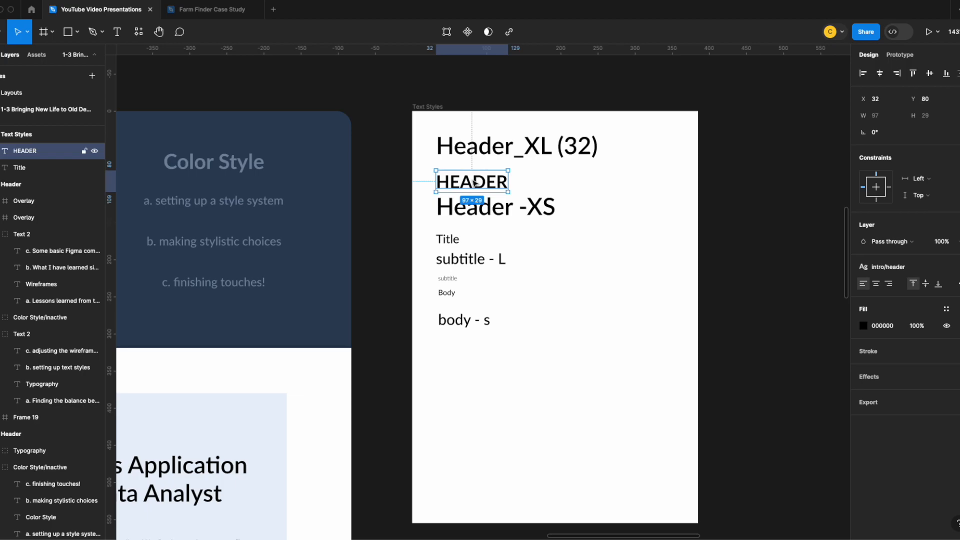
pyautogui.click(614, 214)
pyautogui.doubleClick(475, 181)
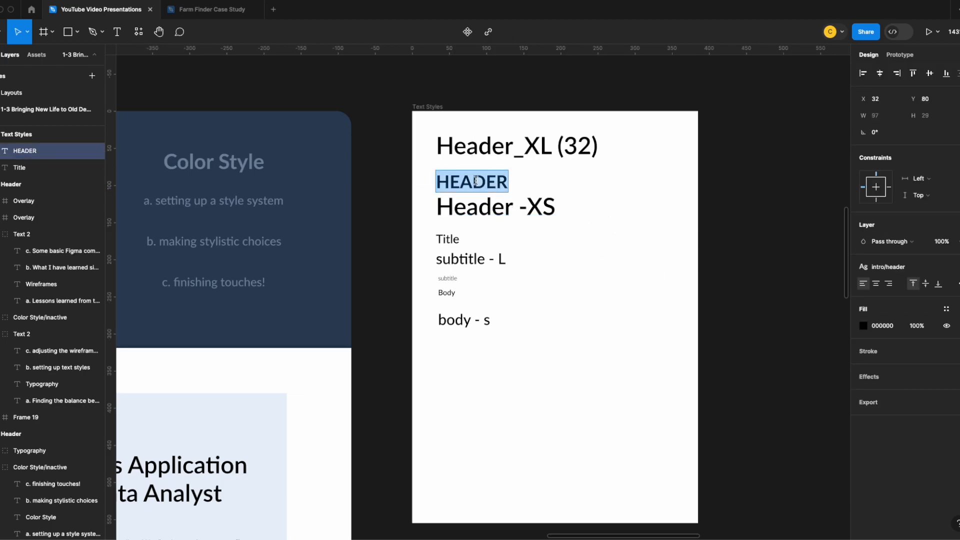
pyautogui.write('Header')
pyautogui.scroll(-5, 284, 333)
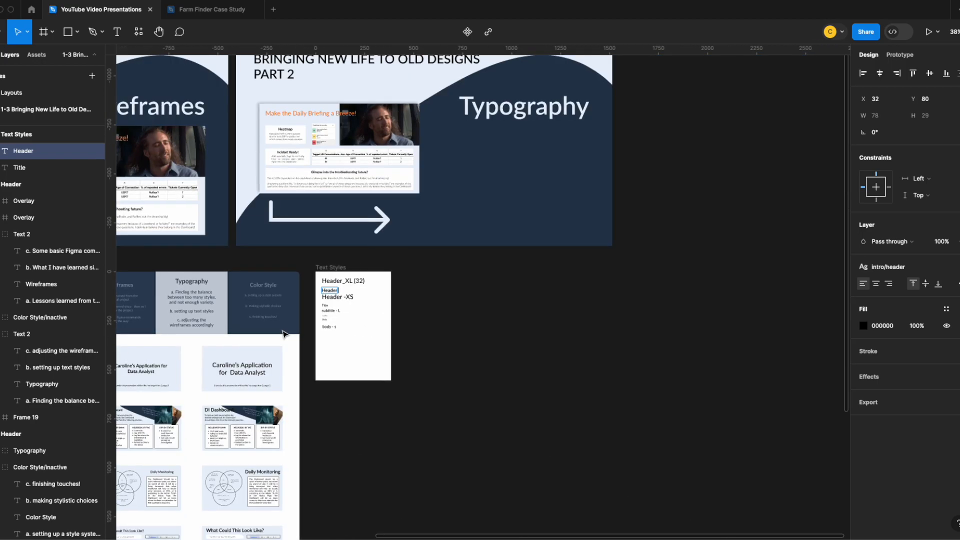
pyautogui.scroll(4, 284, 334)
pyautogui.scroll(5, 284, 333)
pyautogui.press('Escape')
pyautogui.moveTo(504, 153); pyautogui.dragTo(506, 148)
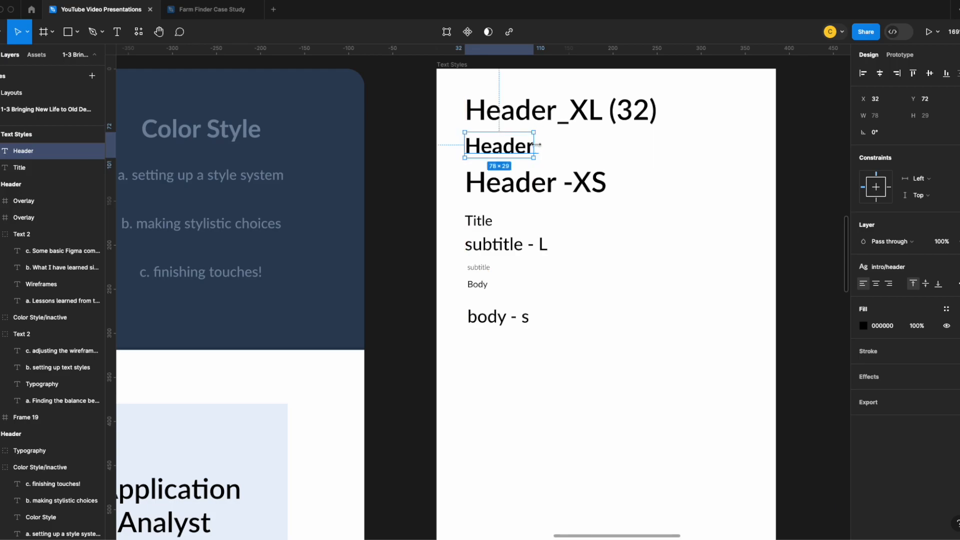
# Set the header text style's font size to 22
pyautogui.click(615, 152)
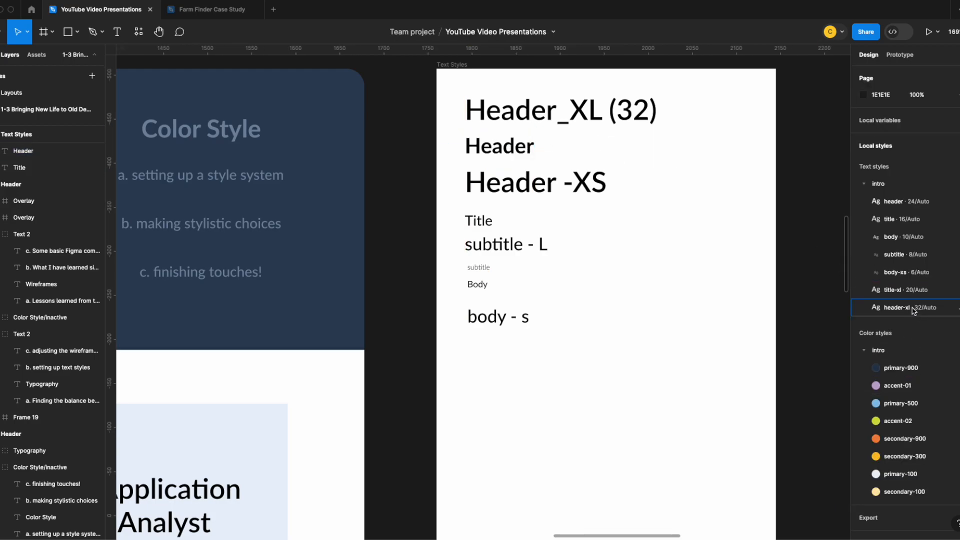
pyautogui.click(955, 201)
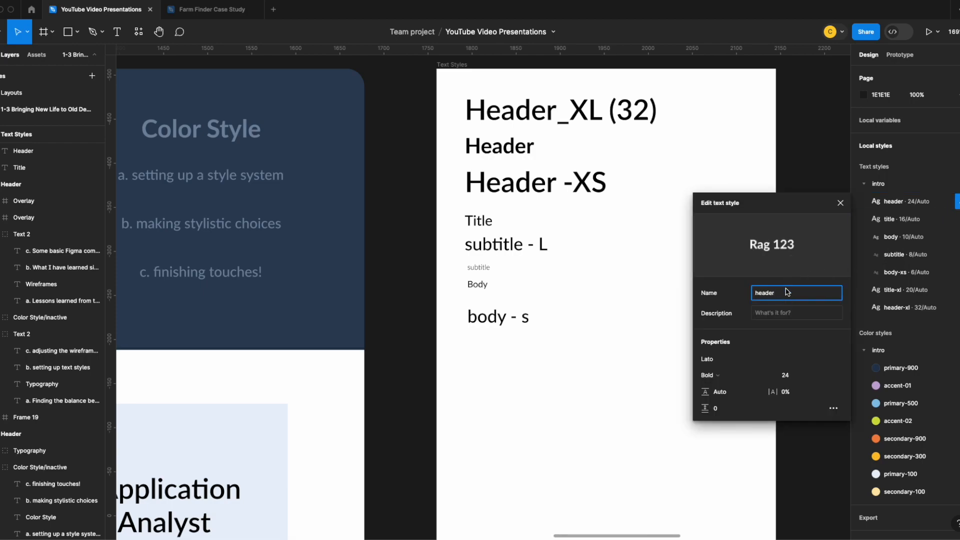
pyautogui.click(806, 381)
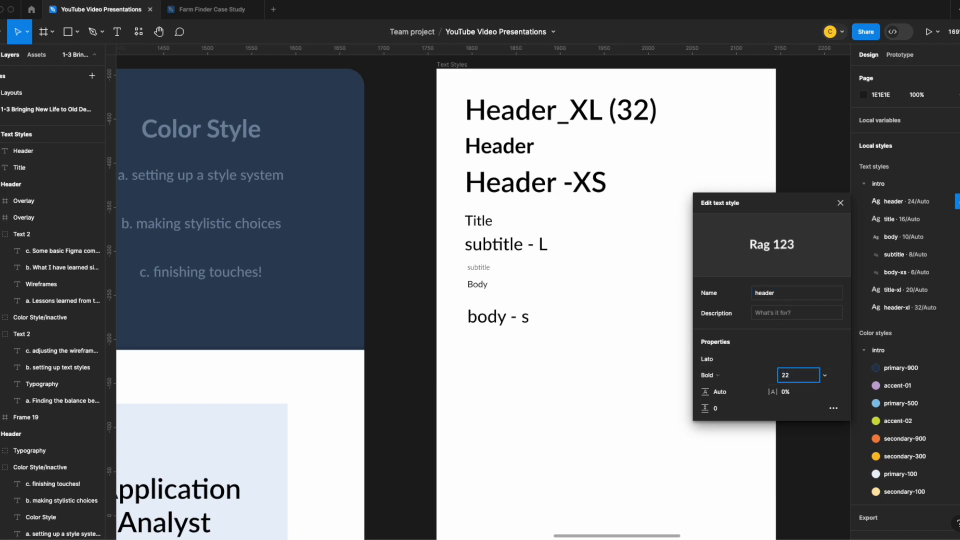
pyautogui.press('Return')
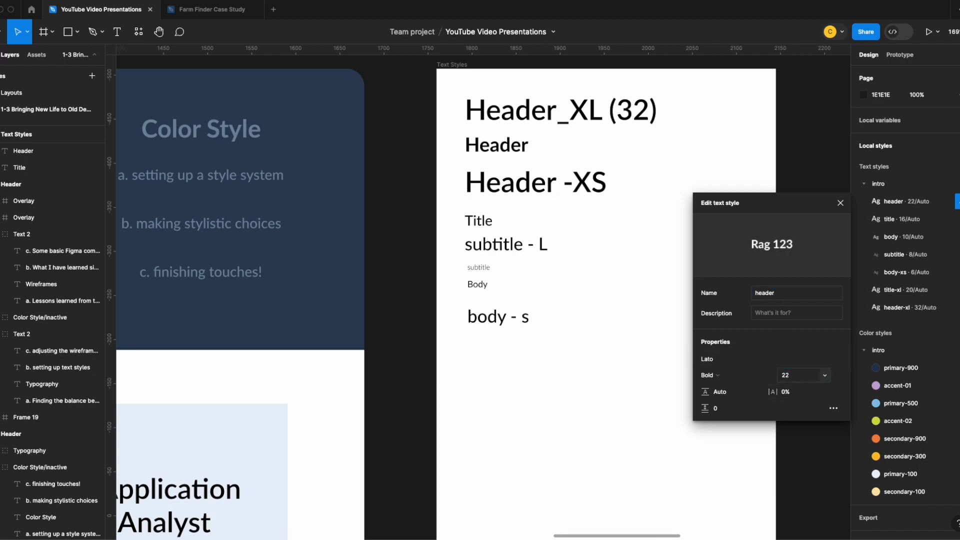
pyautogui.click(410, 389)
pyautogui.scroll(-5, 394, 373)
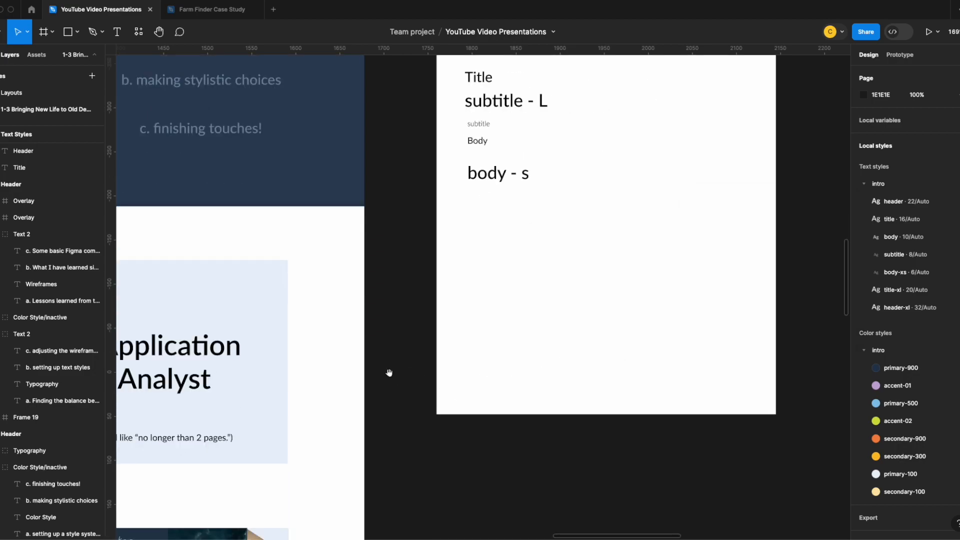
# Check how the header titles fit on each of the redesigned slides
pyautogui.moveTo(343, 368); pyautogui.dragTo(661, 195)
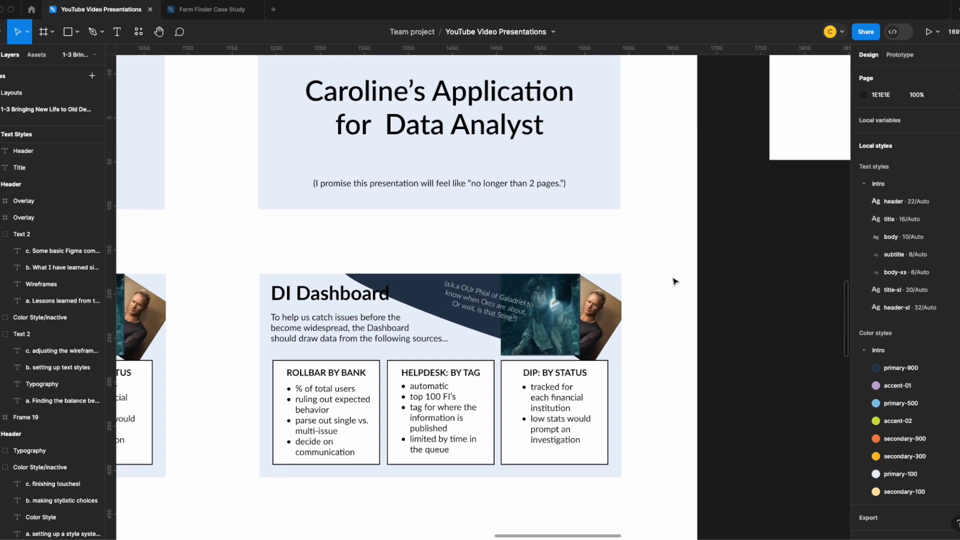
pyautogui.scroll(-12, 675, 281)
pyautogui.scroll(-8, 670, 285)
pyautogui.scroll(-6, 670, 285)
pyautogui.scroll(6, 671, 285)
pyautogui.scroll(-5, 671, 284)
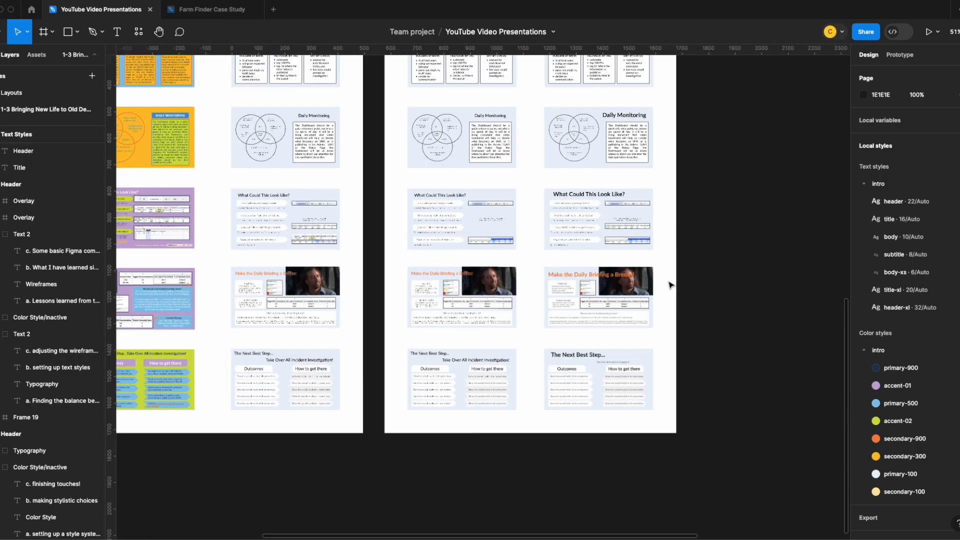
pyautogui.scroll(5, 670, 285)
pyautogui.moveTo(701, 301); pyautogui.dragTo(478, 266)
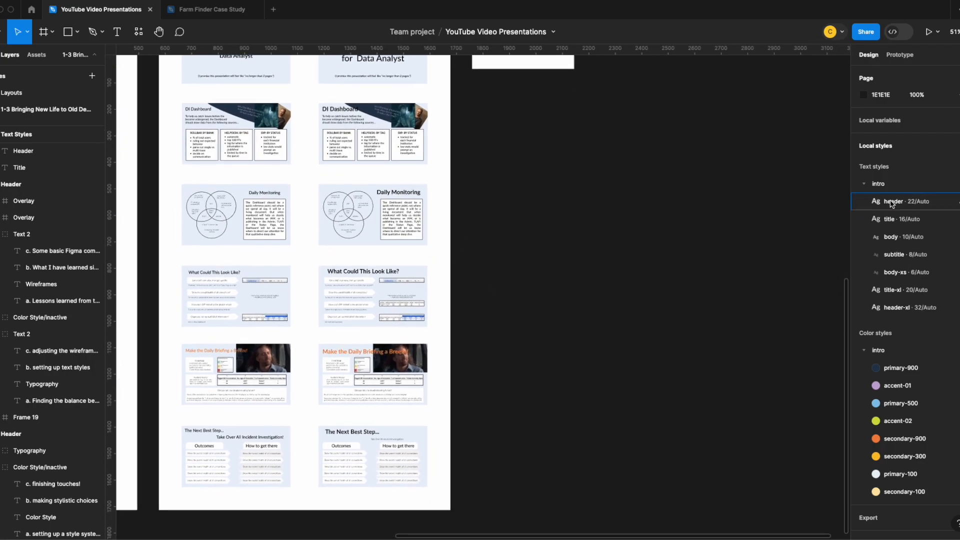
# Set the header text style's font size to 18
pyautogui.click(930, 204)
pyautogui.click(956, 204)
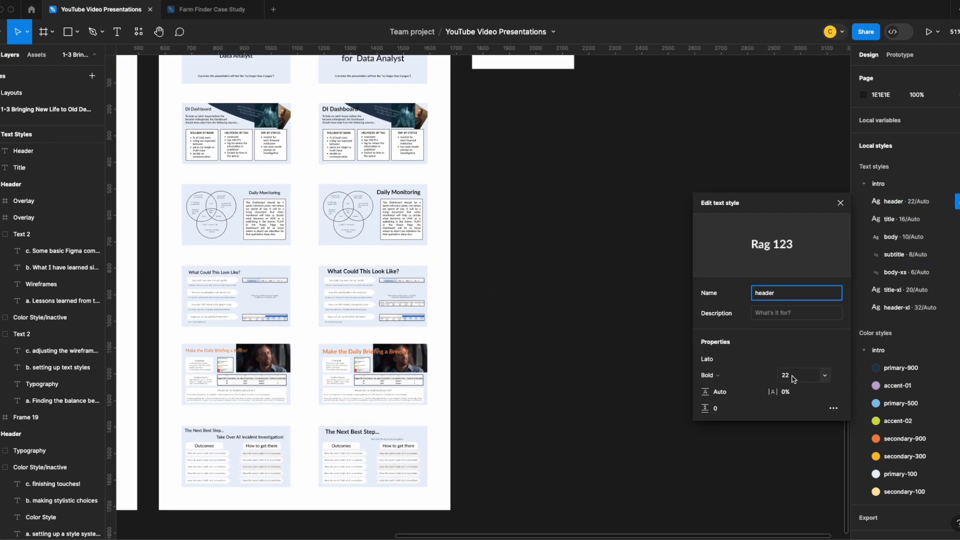
pyautogui.click(818, 379)
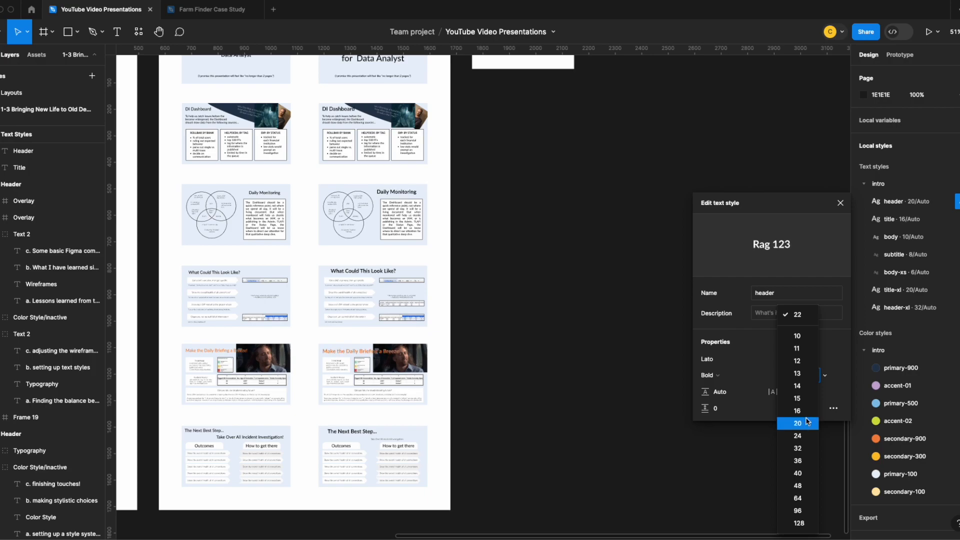
pyautogui.click(823, 379)
pyautogui.moveTo(805, 378); pyautogui.dragTo(780, 375)
pyautogui.write('18')
pyautogui.press('Return')
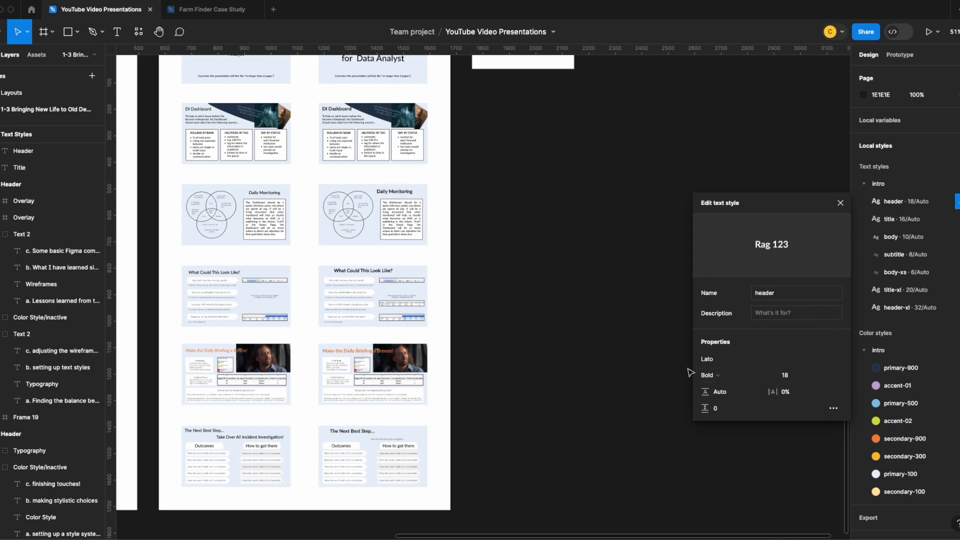
# Shift the "What Could This Look Like?" title left so it lines up with the arrows below it
pyautogui.scroll(5, 453, 351)
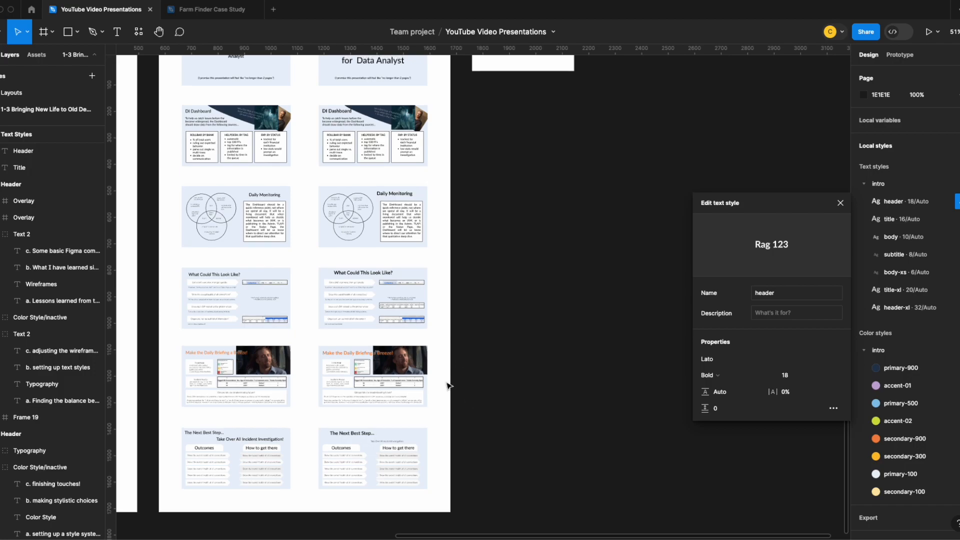
pyautogui.scroll(5, 204, 378)
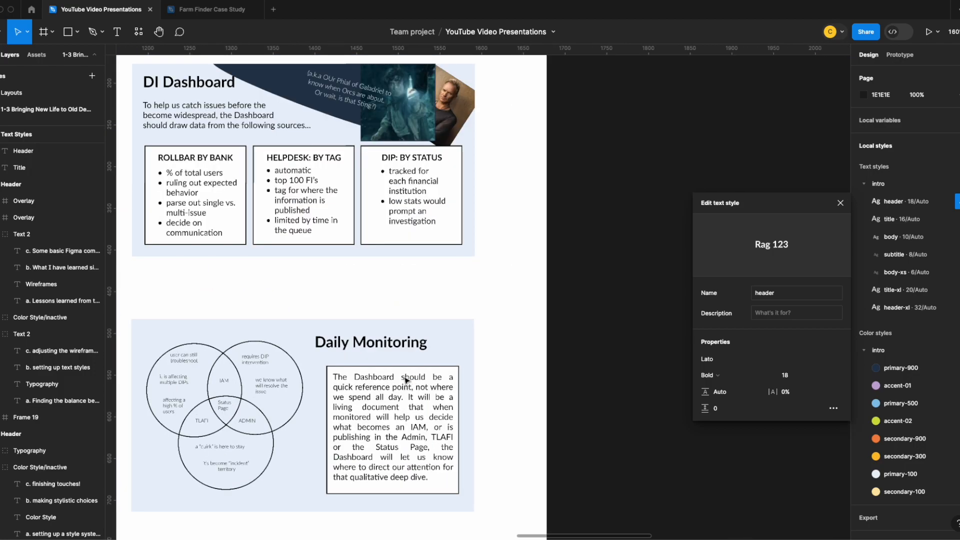
pyautogui.scroll(-1, 370, 314)
pyautogui.click(368, 312)
pyautogui.click(369, 312)
pyautogui.scroll(-9, 350, 340)
pyautogui.doubleClick(272, 228)
pyautogui.click(957, 284)
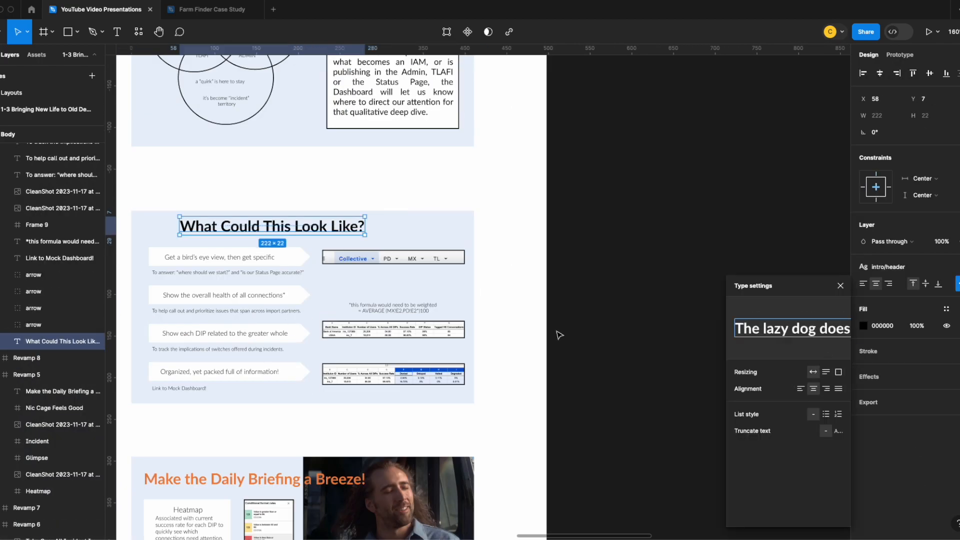
pyautogui.moveTo(280, 228); pyautogui.dragTo(249, 228)
# Nudge the "Make the Daily Briefing a Breeze!" title slightly right and place "The Next Best Step..." at X 15, Y 12
pyautogui.scroll(-4, 392, 188)
pyautogui.doubleClick(250, 357)
pyautogui.moveTo(250, 357); pyautogui.dragTo(254, 357)
pyautogui.scroll(-5, 254, 359)
pyautogui.doubleClick(210, 334)
pyautogui.moveTo(212, 334); pyautogui.dragTo(208, 334)
# Extend the Header sample in the Text Styles frame to read Header (18)
pyautogui.scroll(4, 610, 328)
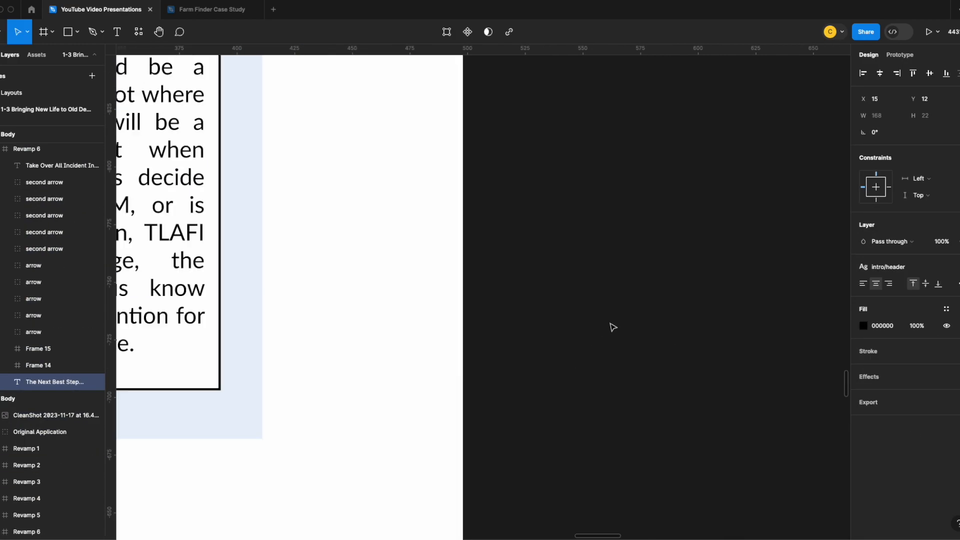
pyautogui.scroll(-8, 610, 328)
pyautogui.scroll(5, 683, 313)
pyautogui.doubleClick(496, 137)
pyautogui.click(521, 135)
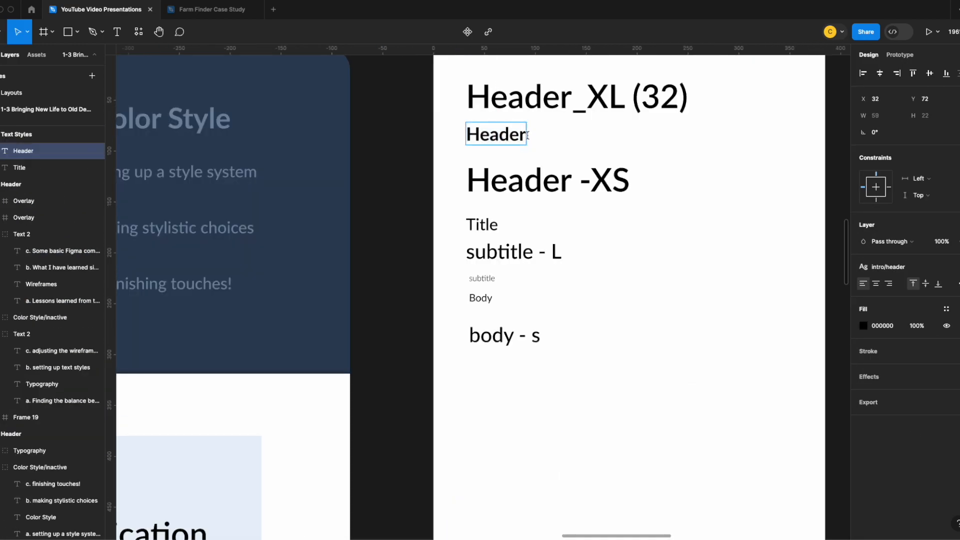
pyautogui.write('(18')
pyautogui.press('Escape')
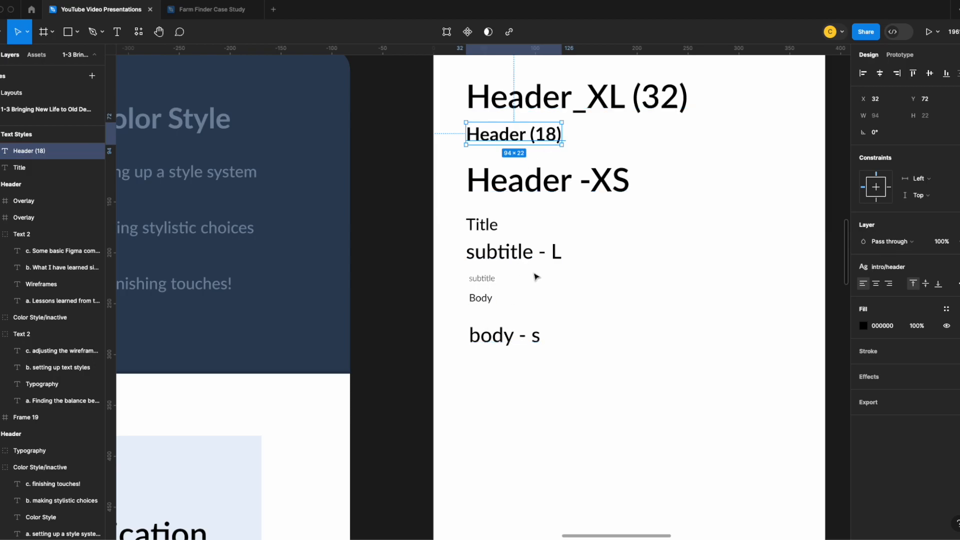
# Check which text styles are available for the ROLLBAR BY BANK heading on the DI Dashboard slide
pyautogui.click(531, 189)
pyautogui.click(373, 307)
pyautogui.moveTo(352, 355); pyautogui.dragTo(560, 163)
pyautogui.scroll(-3, 560, 163)
pyautogui.moveTo(501, 355); pyautogui.dragTo(504, 161)
pyautogui.doubleClick(309, 256)
pyautogui.doubleClick(309, 255)
pyautogui.click(958, 267)
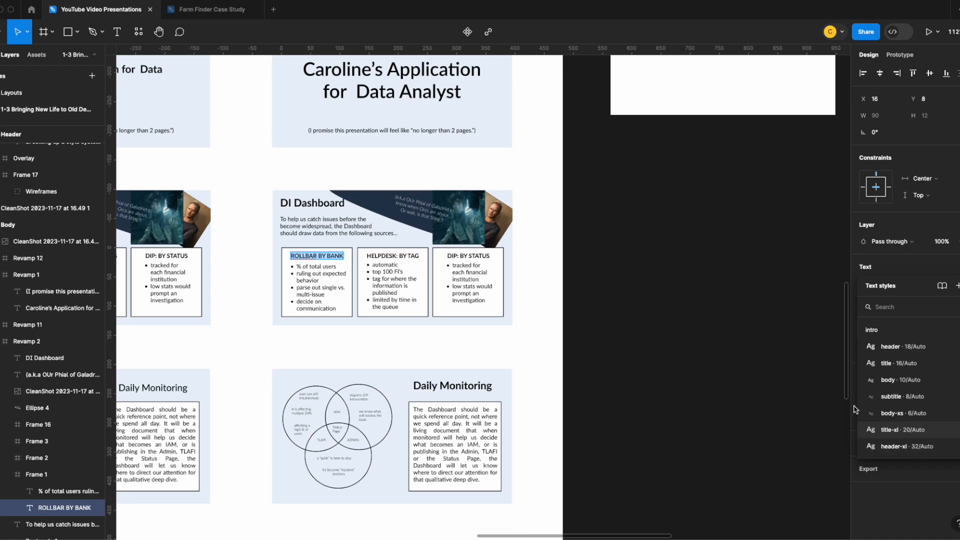
# Reword the samples in the Text Styles frame as Header/XL (32) for the largest header and Header/xs for the smallest
pyautogui.scroll(5, 744, 268)
pyautogui.click(715, 126)
pyautogui.moveTo(635, 123); pyautogui.dragTo(728, 129)
pyautogui.write('Header')
pyautogui.doubleClick(694, 76)
pyautogui.click(698, 76)
pyautogui.press('BackSpace')
pyautogui.write('/XL (32')
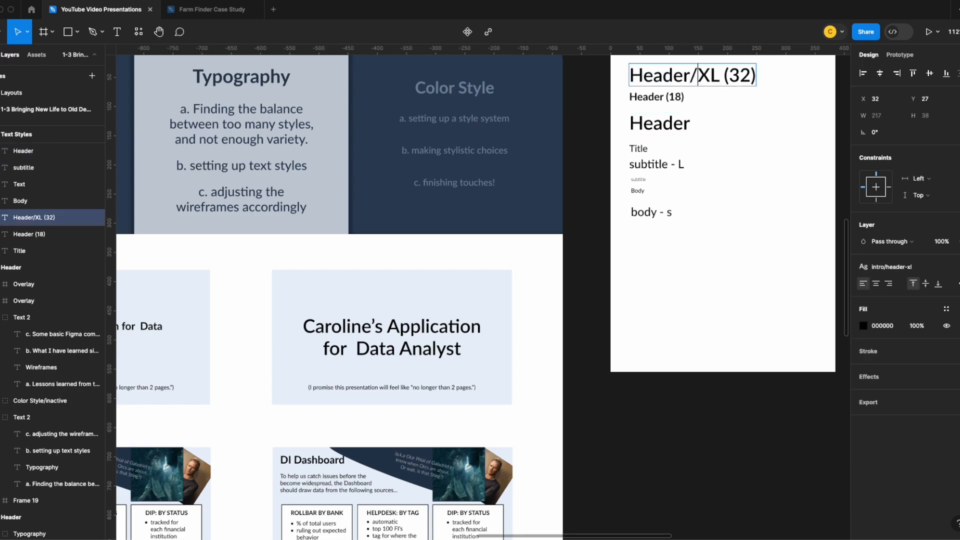
pyautogui.doubleClick(676, 124)
pyautogui.click(689, 123)
pyautogui.write('/xs')
pyautogui.click(714, 137)
# Set the Header/xs sample to Lato Medium at size 16
pyautogui.doubleClick(680, 128)
pyautogui.click(953, 301)
pyautogui.click(944, 265)
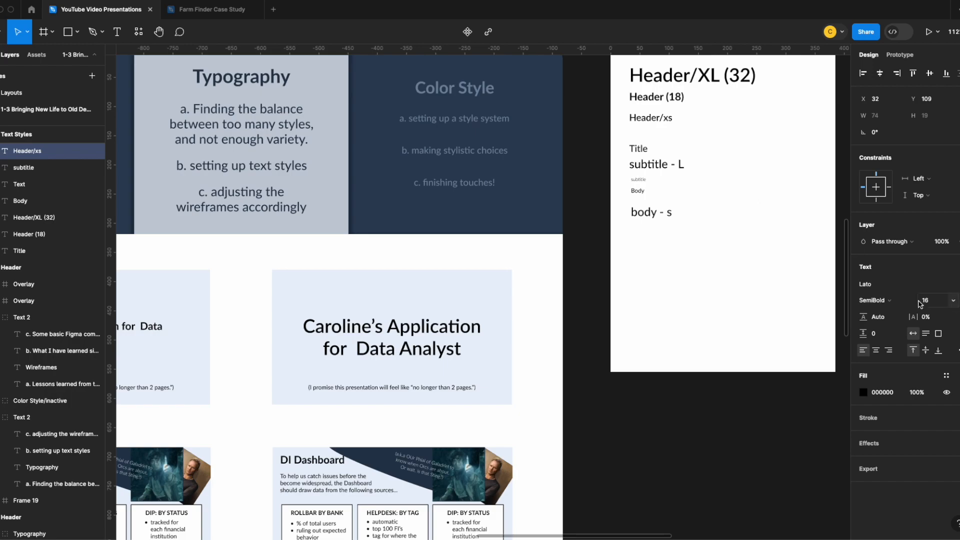
pyautogui.click(899, 300)
pyautogui.click(895, 289)
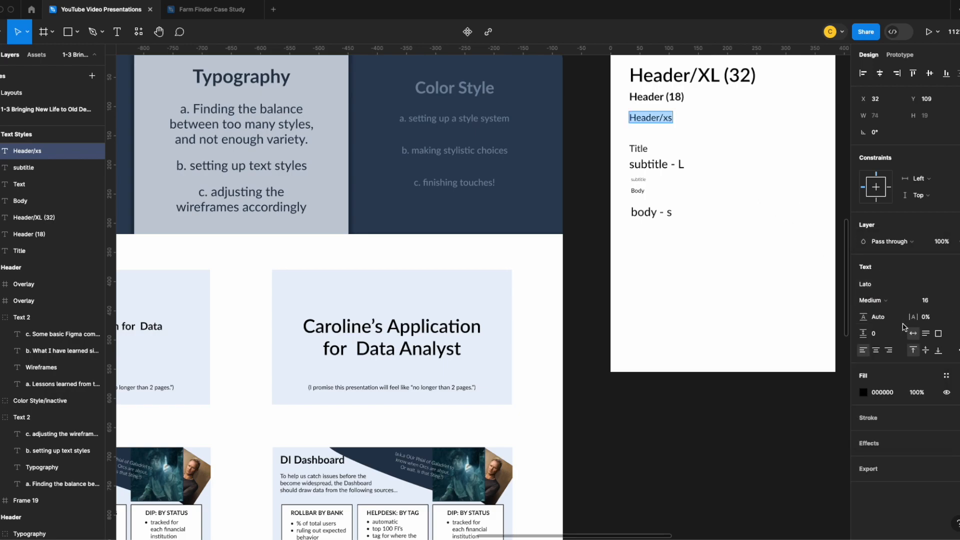
pyautogui.press('Escape')
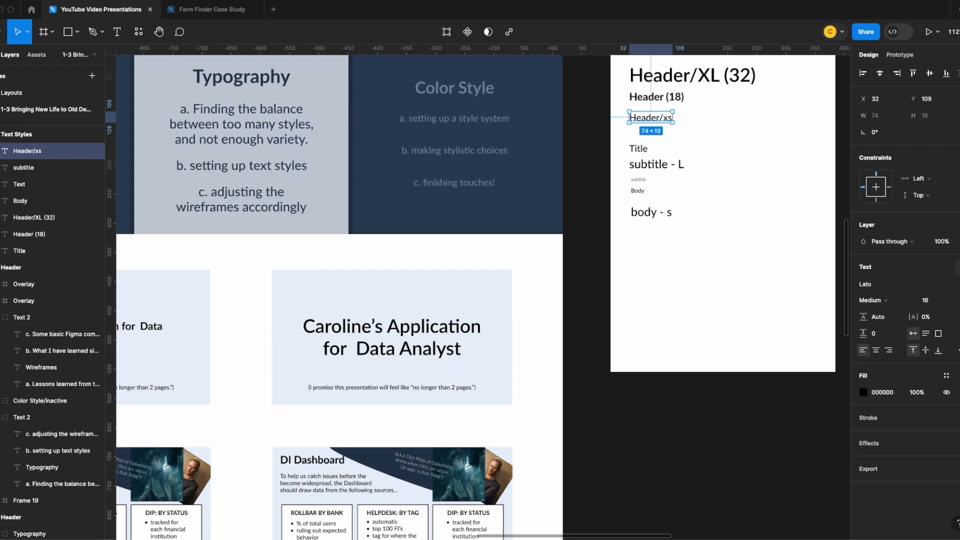
# Create a text style named intro/header-xs from the Header/xs sample
pyautogui.click(959, 267)
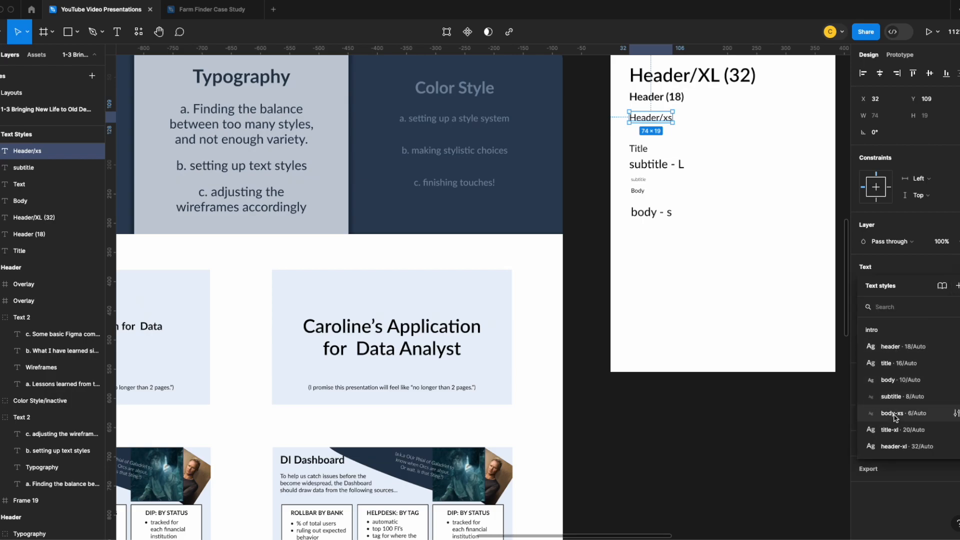
pyautogui.click(957, 286)
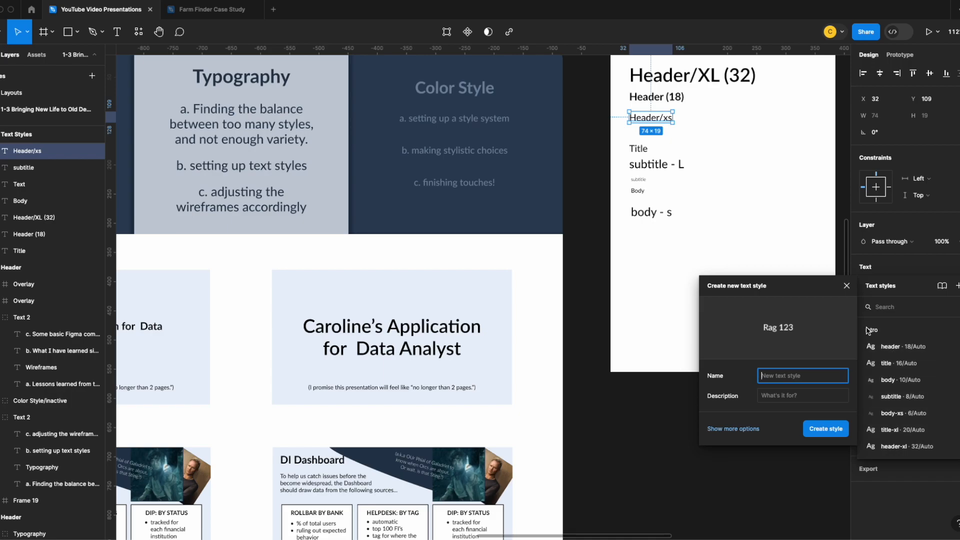
pyautogui.write('i')
pyautogui.click(825, 429)
# Inspect the body and Title samples, and try the text styles on a temporary text reading "test" before deleting it
pyautogui.click(649, 212)
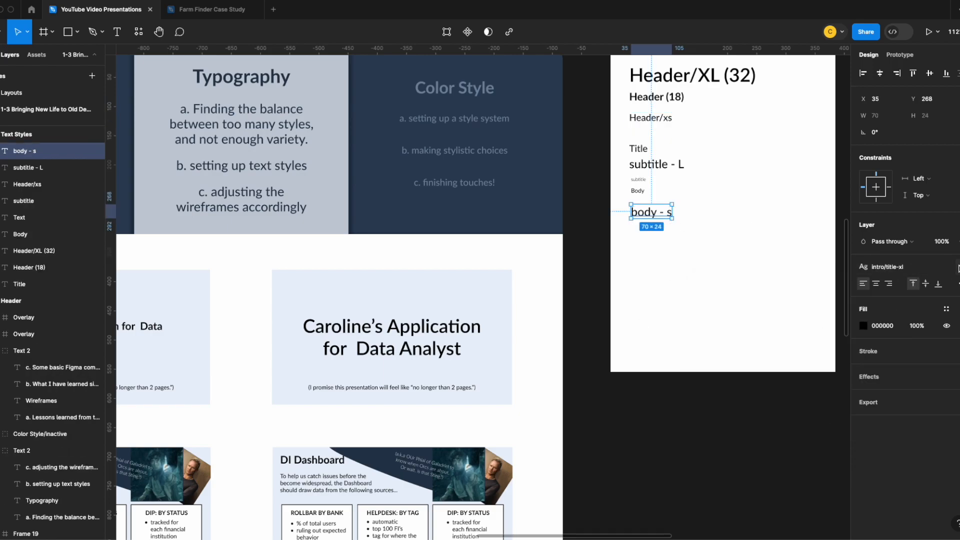
pyautogui.click(637, 191)
pyautogui.click(642, 149)
pyautogui.click(588, 168)
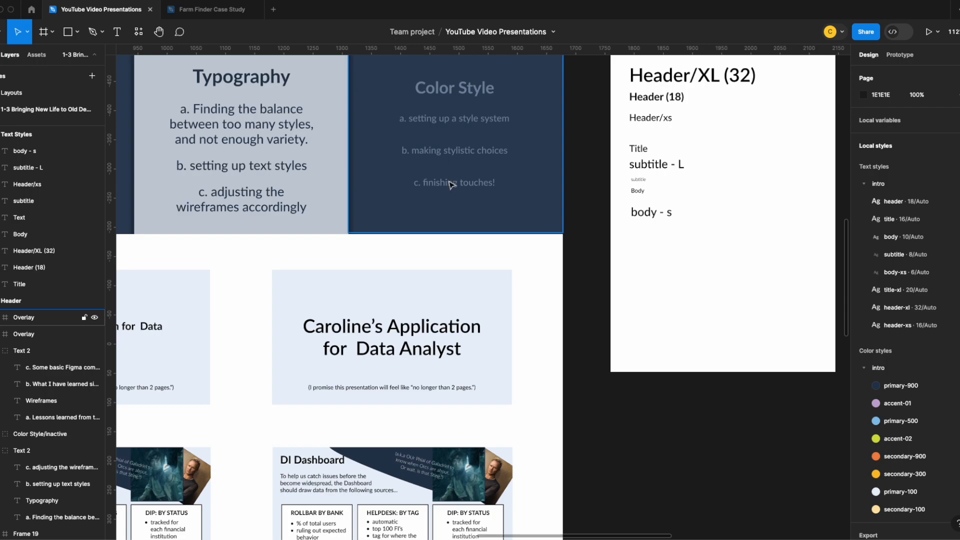
pyautogui.press('t')
pyautogui.click(642, 323)
pyautogui.write('test')
pyautogui.press('Escape')
pyautogui.click(959, 267)
pyautogui.click(958, 267)
pyautogui.click(700, 345)
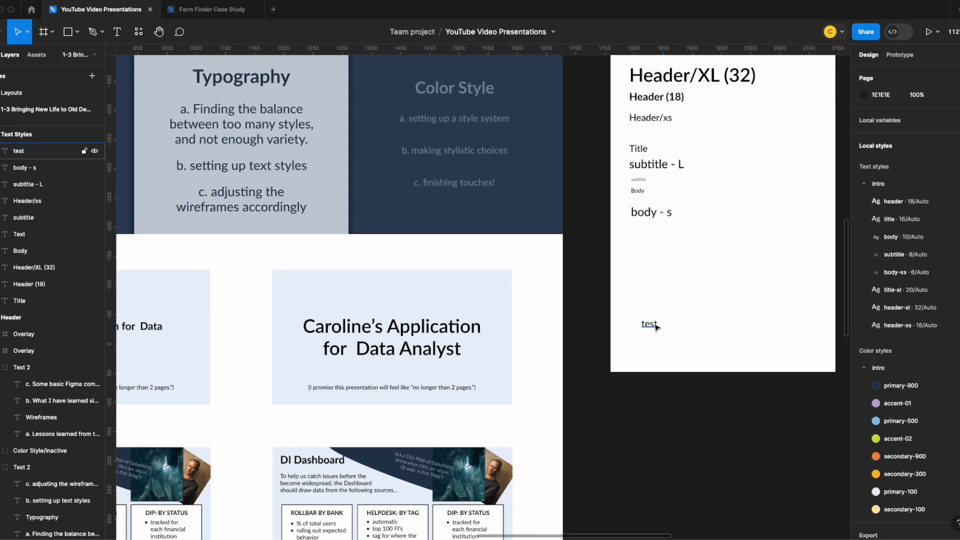
pyautogui.click(655, 325)
pyautogui.press('Delete')
# Apply the header-xs text style to the ROLLBAR BY BANK heading on the DI Dashboard slide
pyautogui.scroll(1, 690, 120)
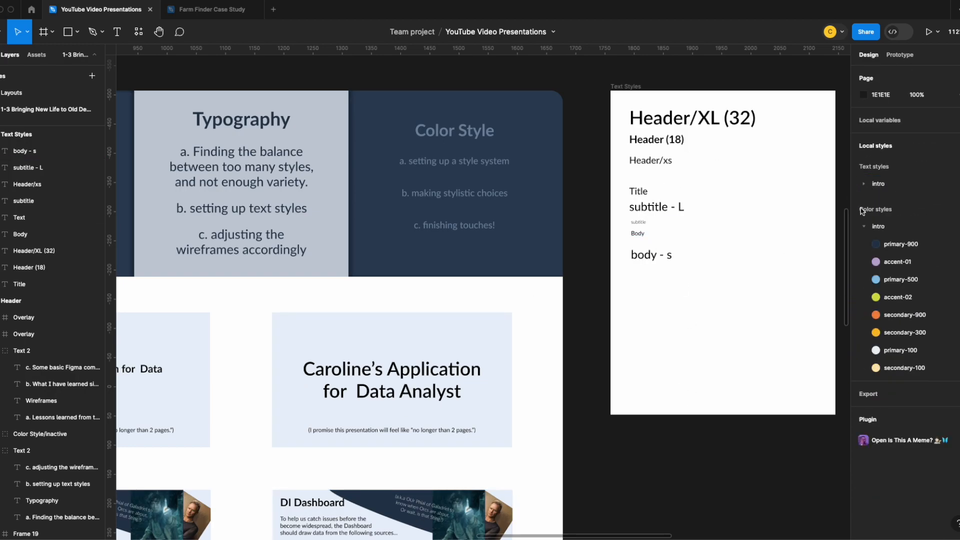
pyautogui.click(650, 160)
pyautogui.scroll(-5, 373, 346)
pyautogui.doubleClick(317, 332)
pyautogui.click(955, 265)
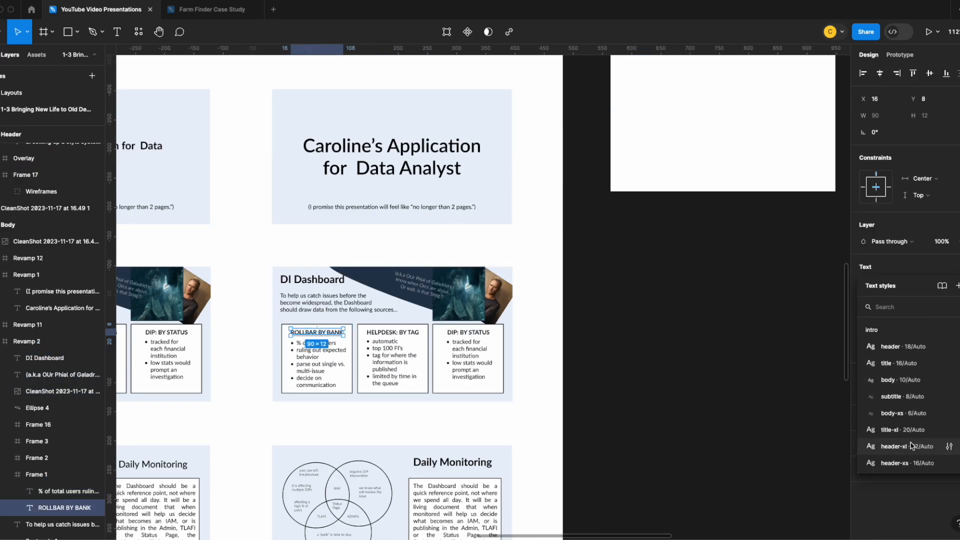
pyautogui.click(911, 461)
# Set the header-xs text style's font size to 10 and move the Header/xs sample up to Y 101
pyautogui.click(393, 335)
pyautogui.doubleClick(394, 336)
pyautogui.scroll(5, 681, 219)
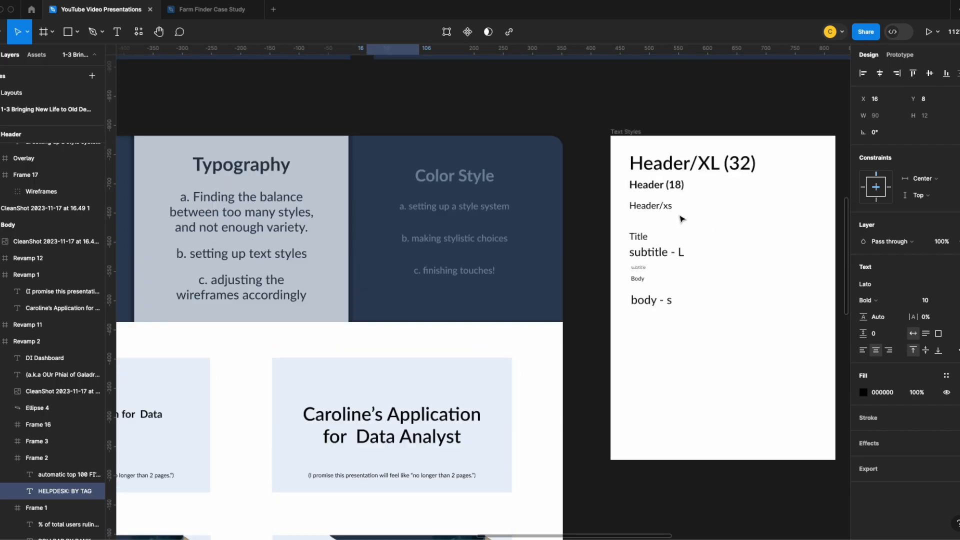
pyautogui.click(662, 206)
pyautogui.click(763, 259)
pyautogui.click(957, 325)
pyautogui.click(822, 486)
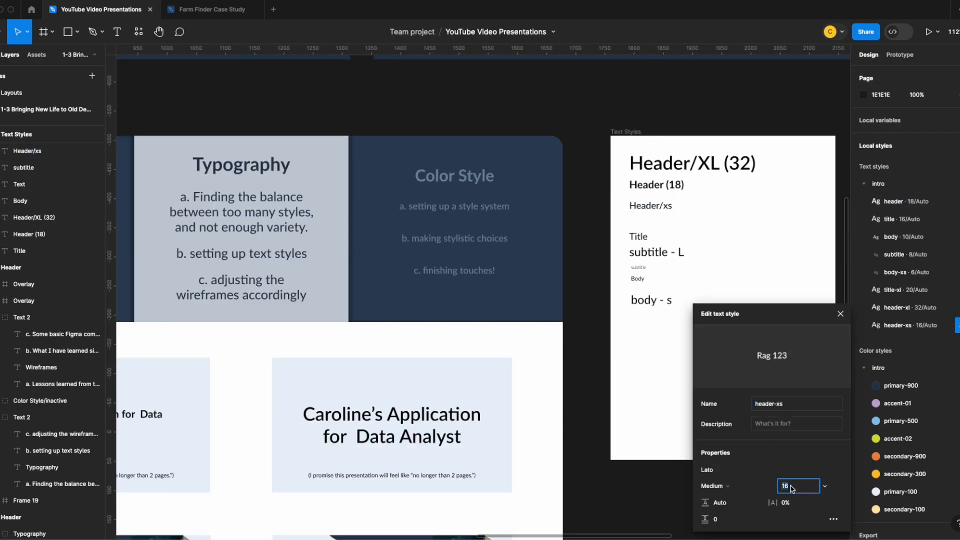
pyautogui.write('10')
pyautogui.press('Return')
pyautogui.click(643, 198)
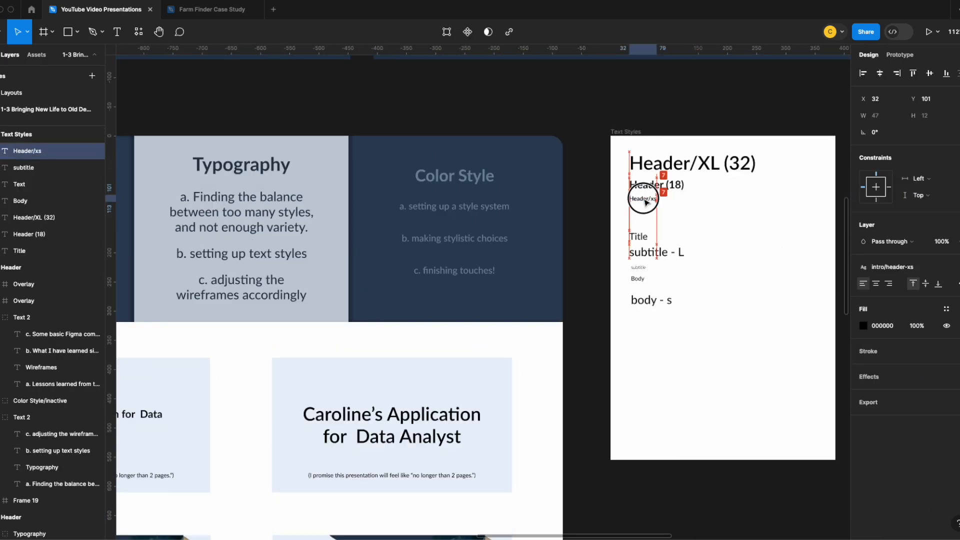
# Apply the header-xs text style to the HELPDESK: BY TAG and DIP: BY STATUS headings on the DI Dashboard slide
pyautogui.click(259, 410)
pyautogui.scroll(-4, 258, 409)
pyautogui.scroll(1, 259, 410)
pyautogui.doubleClick(336, 411)
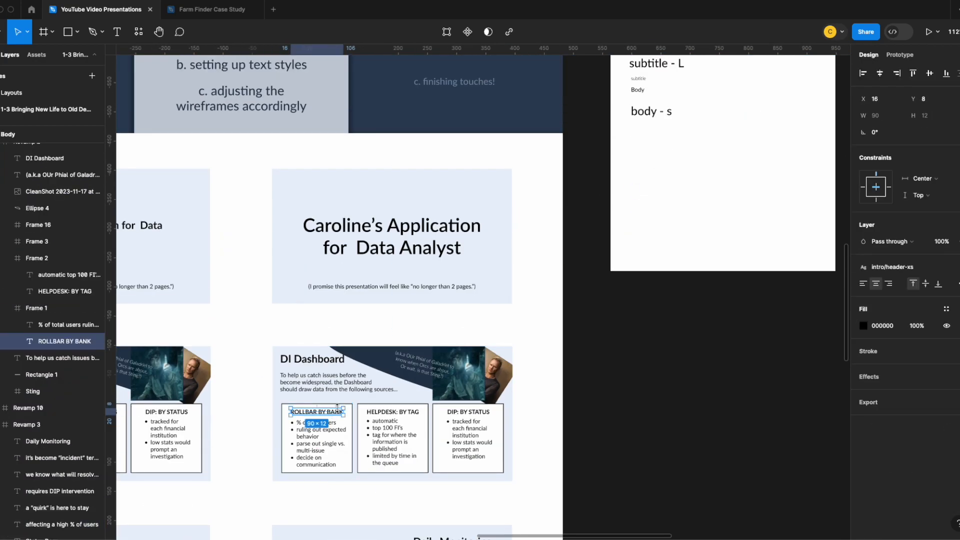
pyautogui.doubleClick(394, 412)
pyautogui.click(957, 267)
pyautogui.click(895, 464)
pyautogui.doubleClick(470, 412)
pyautogui.click(957, 267)
pyautogui.click(895, 464)
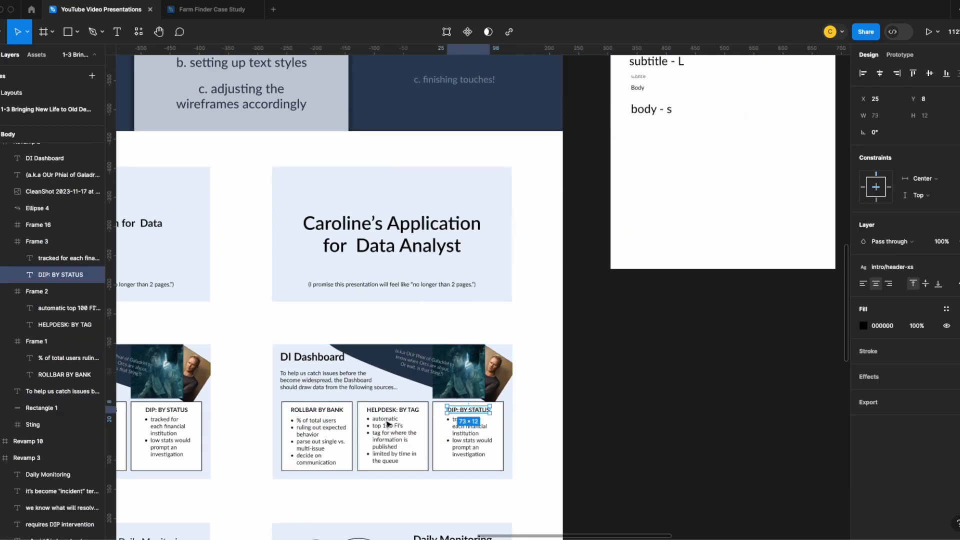
# Apply the header-xs text style to the Heatmap, Incident Ready! and Glimpse headings on the Daily Briefing slide
pyautogui.scroll(-10, 385, 422)
pyautogui.doubleClick(312, 353)
pyautogui.click(957, 266)
pyautogui.click(895, 464)
pyautogui.doubleClick(314, 390)
pyautogui.click(957, 267)
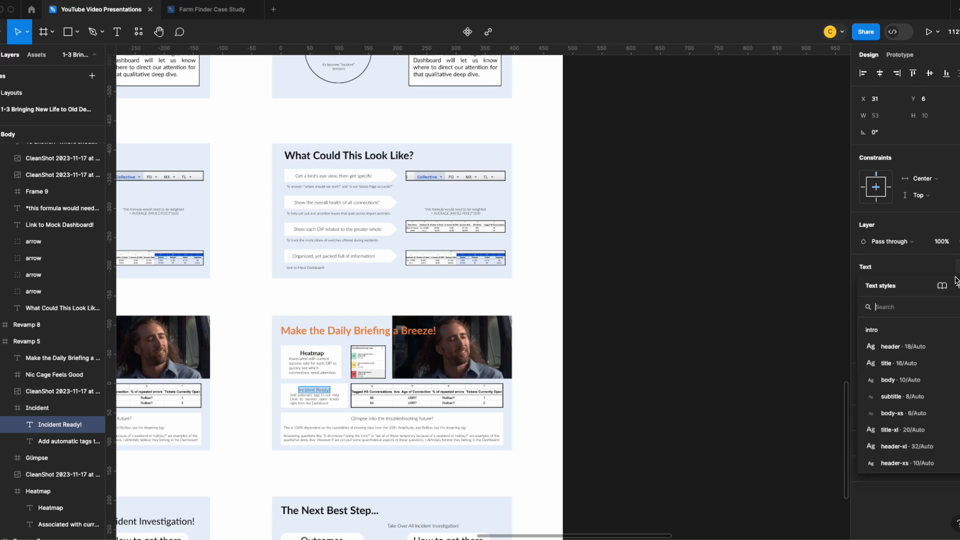
pyautogui.click(895, 464)
pyautogui.scroll(-3, 392, 336)
pyautogui.doubleClick(392, 334)
pyautogui.click(956, 267)
# Apply the header-xs text style to the Outcomes and How to get there headings on The Next Best Step slide
pyautogui.scroll(-6, 450, 305)
pyautogui.doubleClick(321, 270)
pyautogui.click(957, 266)
pyautogui.click(895, 464)
pyautogui.doubleClick(448, 270)
pyautogui.click(947, 309)
pyautogui.click(930, 267)
pyautogui.click(915, 463)
pyautogui.click(504, 310)
# Move the Header/xs sample in the Text Styles frame down to Y 107 and reword it as Header/xs (10)
pyautogui.scroll(20, 538, 303)
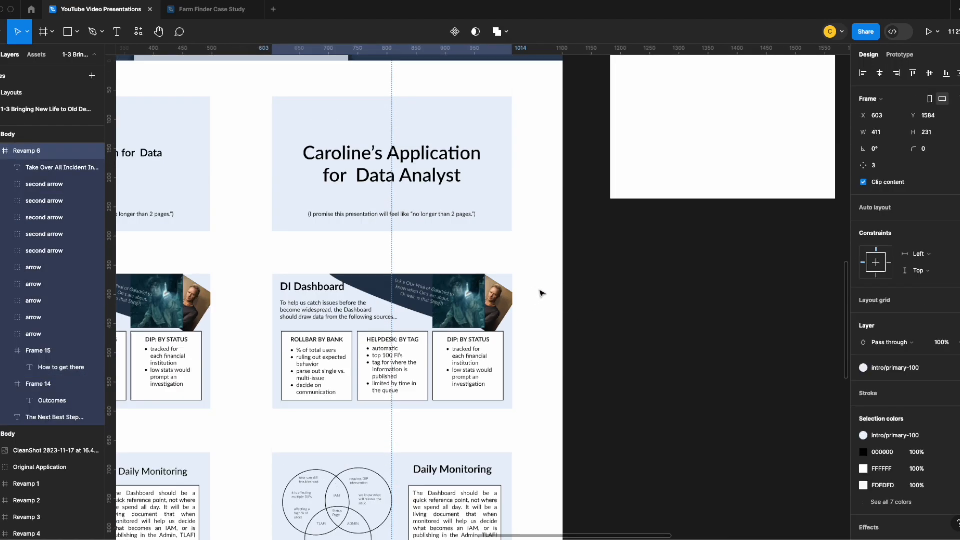
pyautogui.scroll(-15, 541, 293)
pyautogui.scroll(20, 541, 293)
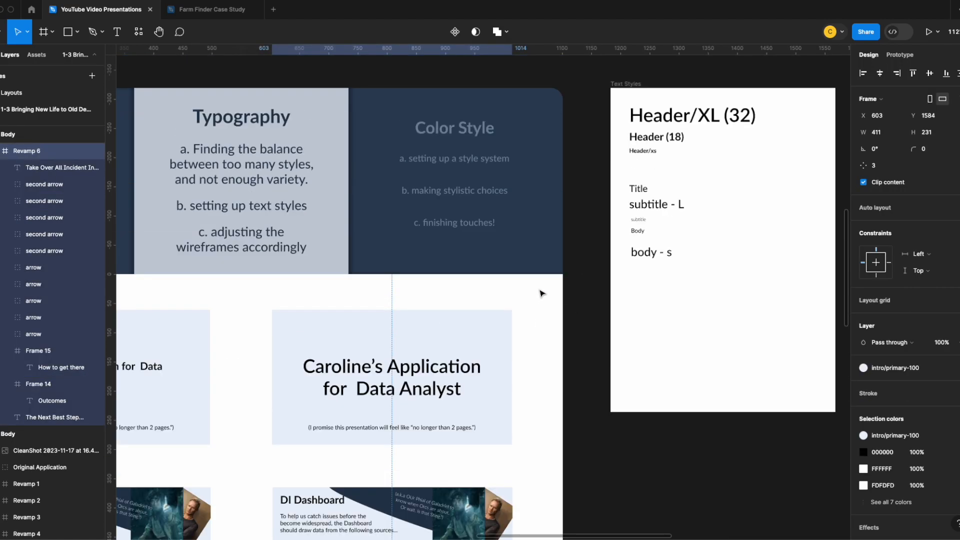
pyautogui.moveTo(650, 152); pyautogui.dragTo(651, 156)
pyautogui.doubleClick(652, 156)
pyautogui.write('(10)')
pyautogui.press('Return')
pyautogui.press('BackSpace')
pyautogui.click(721, 177)
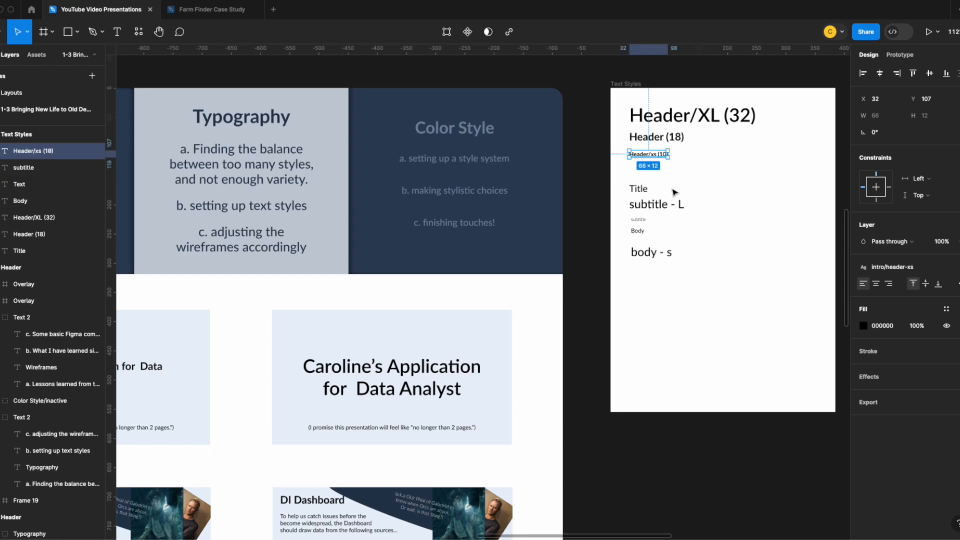
# Ungroup the frame around the Outcomes heading on The Next Best Step slide and move the heading down toward its arrows
pyautogui.scroll(-14, 493, 257)
pyautogui.scroll(13, 597, 233)
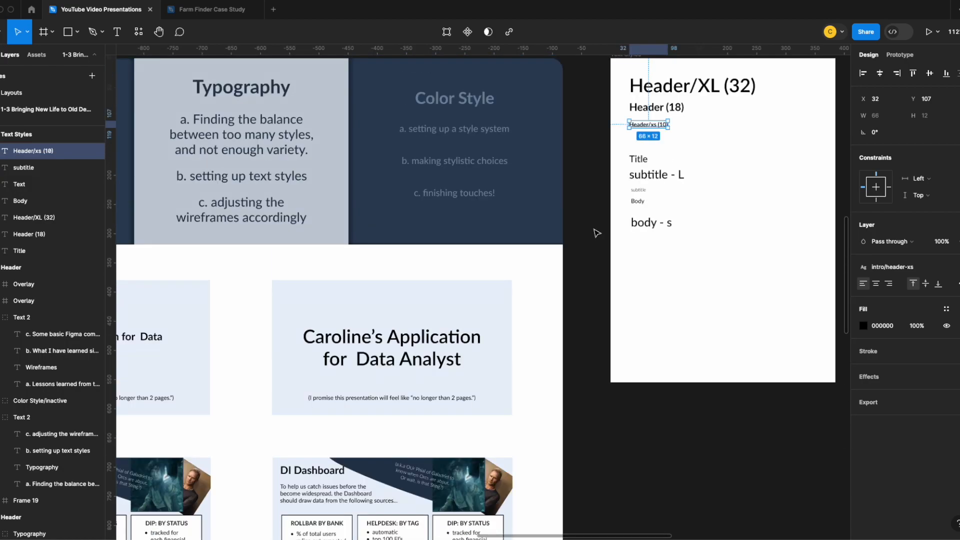
pyautogui.scroll(-18, 476, 242)
pyautogui.scroll(5, 384, 368)
pyautogui.click(383, 369)
pyautogui.doubleClick(384, 368)
pyautogui.press('super+shift+g')
pyautogui.click(310, 346)
pyautogui.moveTo(310, 346); pyautogui.dragTo(310, 366)
# Ungroup the frame around the How to get there heading and shift the Outcomes heading slightly right
pyautogui.click(589, 360)
pyautogui.press('super+shift+g')
pyautogui.moveTo(582, 295); pyautogui.dragTo(610, 358)
pyautogui.press('super+z')
pyautogui.moveTo(321, 363); pyautogui.dragTo(333, 366)
pyautogui.click(516, 338)
pyautogui.click(517, 336)
pyautogui.scroll(-10, 516, 338)
pyautogui.scroll(10, 468, 285)
pyautogui.scroll(-5, 490, 327)
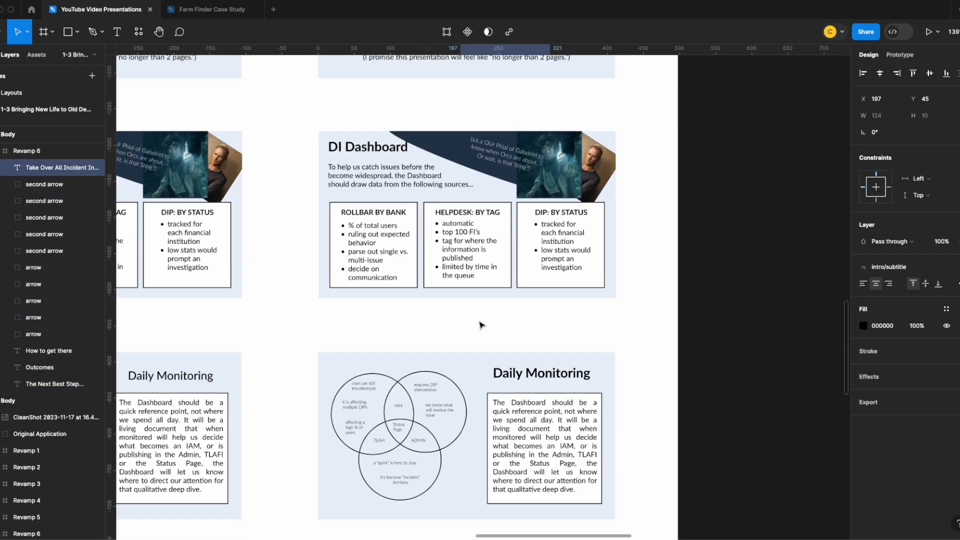
# Move the Title sample in the Text Styles frame to X 313, Y 141, away from the other samples
pyautogui.click(405, 174)
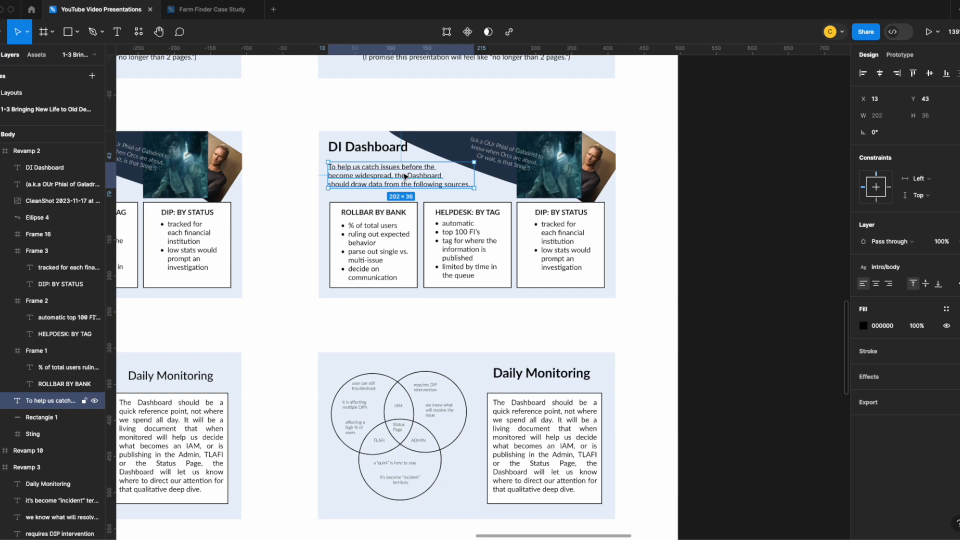
pyautogui.scroll(10, 645, 239)
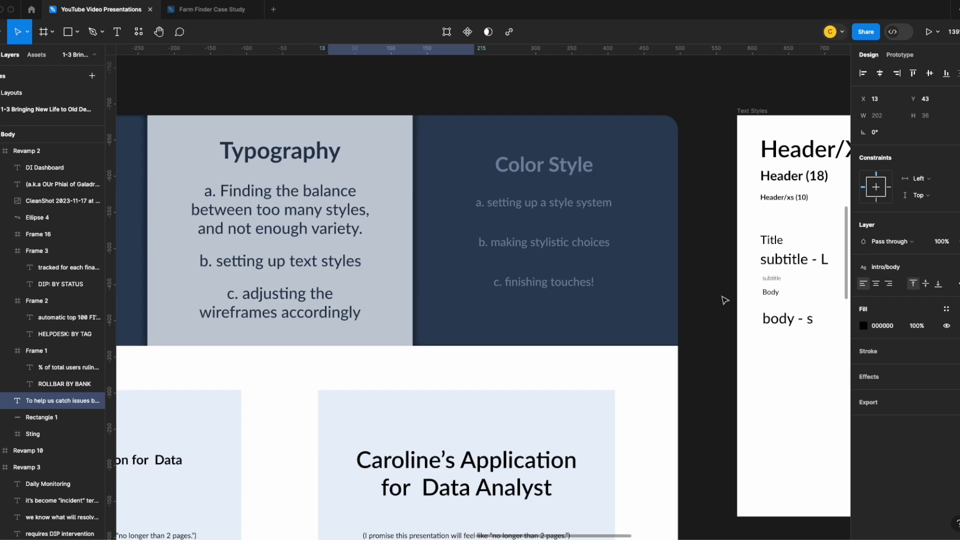
pyautogui.hscroll(7, 707, 285)
pyautogui.click(428, 201)
pyautogui.moveTo(429, 203); pyautogui.dragTo(631, 188)
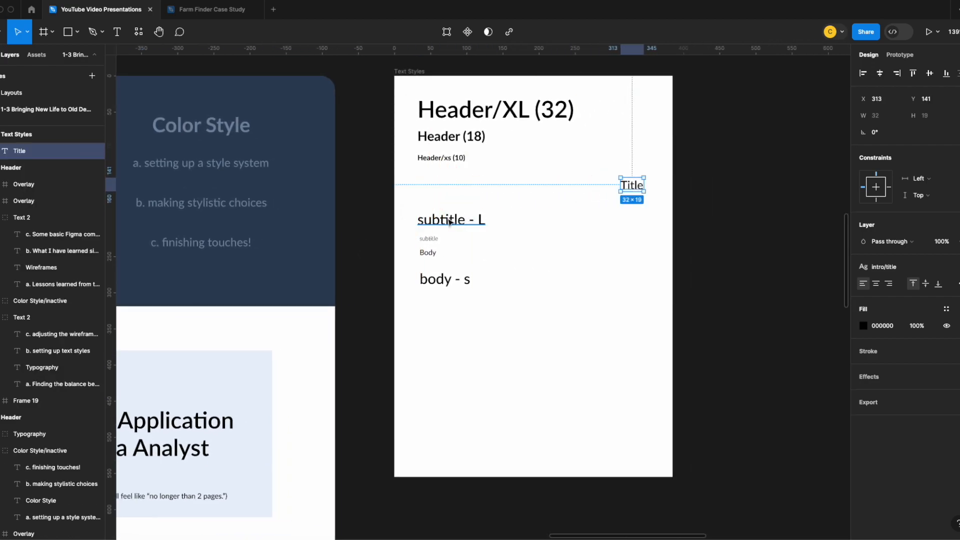
# Reword the "subtitle - L" sample in the Text Styles frame as Subtitle/L
pyautogui.doubleClick(450, 222)
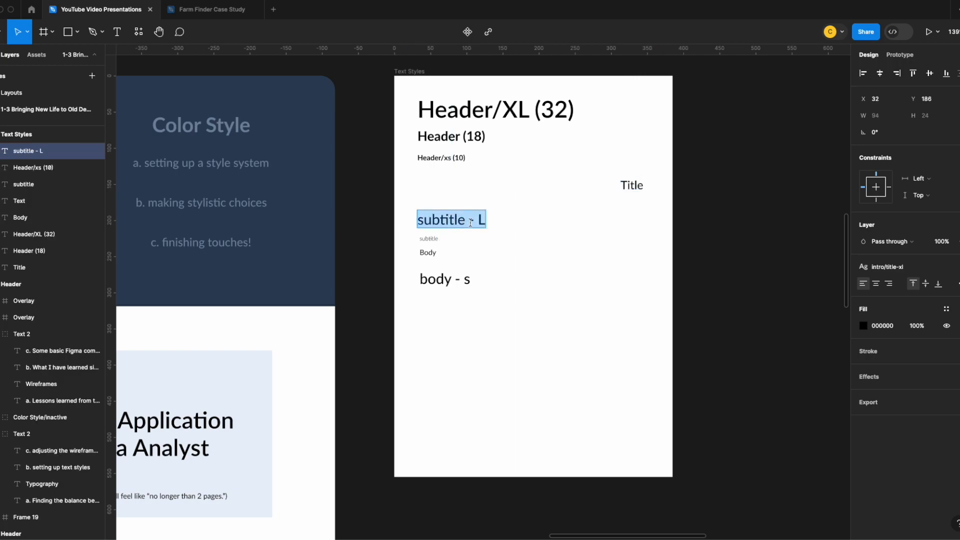
pyautogui.click(421, 221)
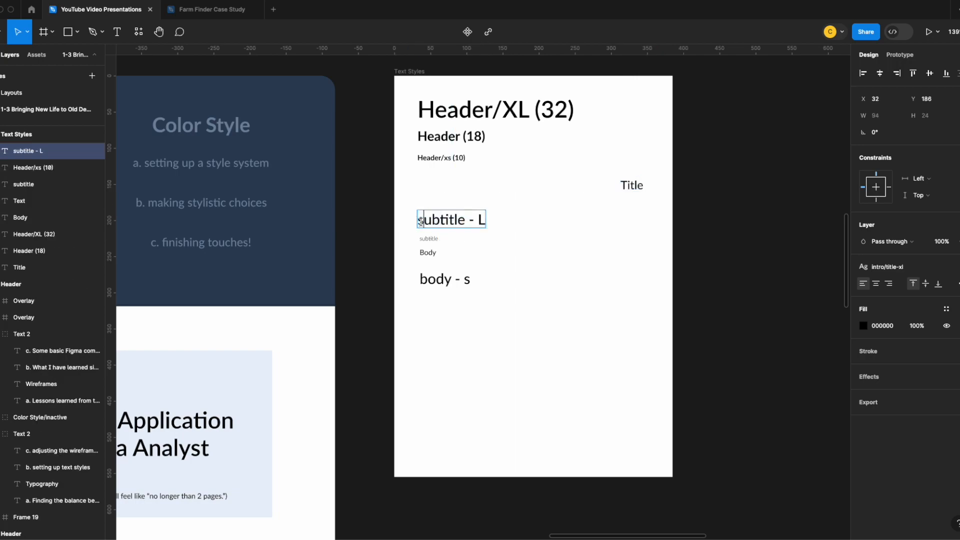
pyautogui.tripleClick(476, 220)
pyautogui.write('Subtitle')
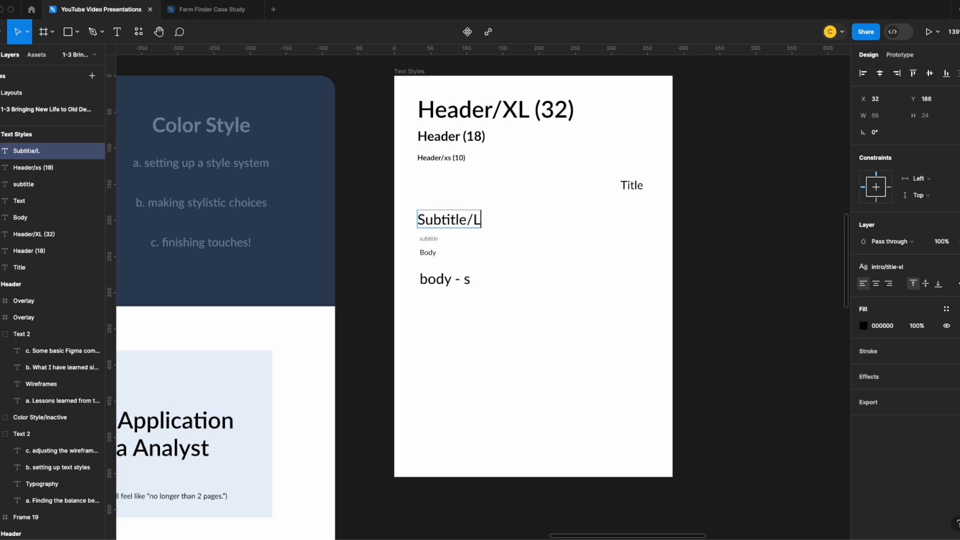
pyautogui.click(368, 309)
pyautogui.moveTo(335, 317); pyautogui.dragTo(517, 201)
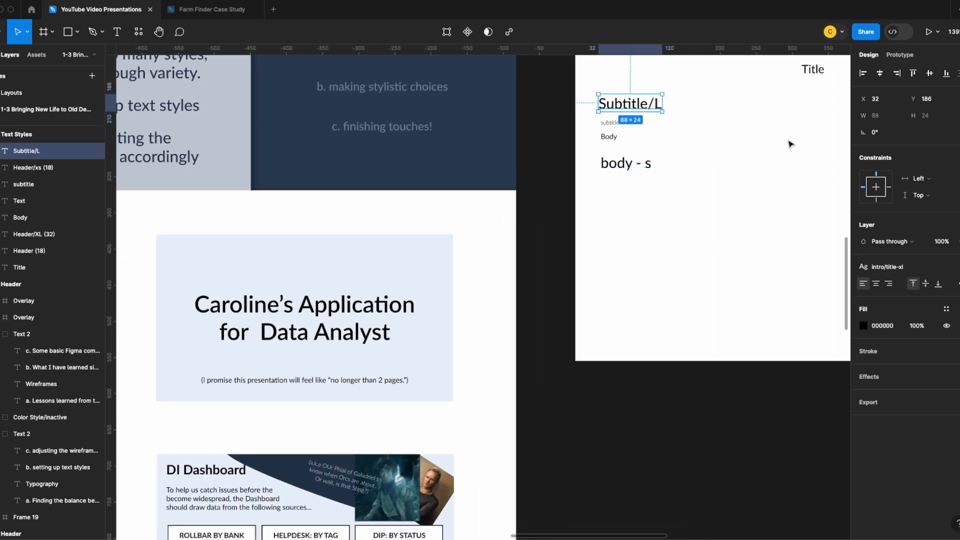
# Detach the Subtitle/L sample from its title-xl style and set it to Lato Regular, size 16
pyautogui.click(937, 269)
pyautogui.click(752, 221)
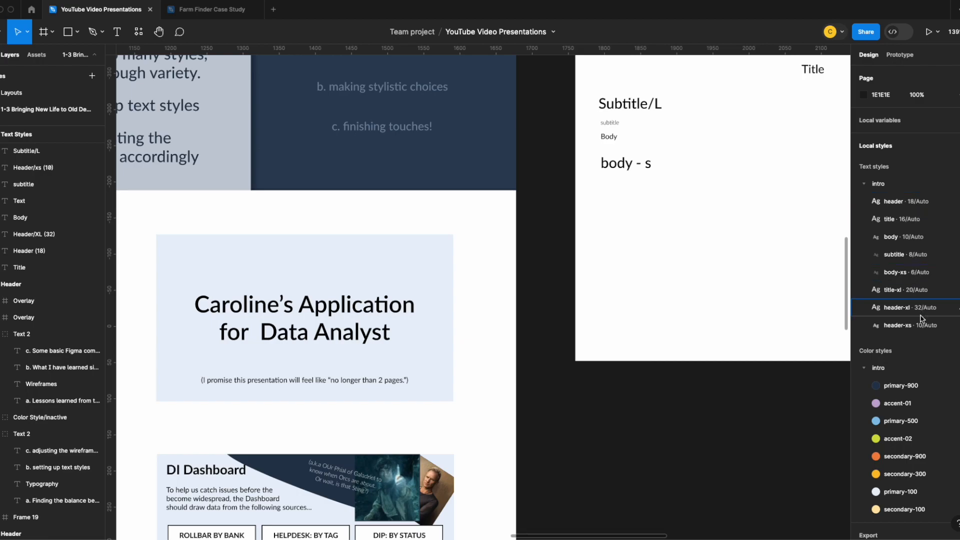
pyautogui.scroll(3, 757, 283)
pyautogui.click(647, 208)
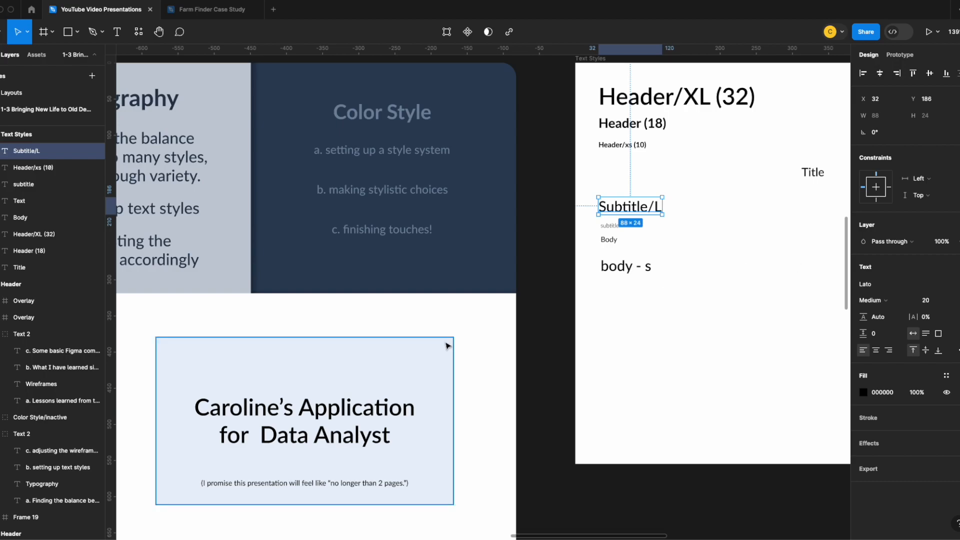
pyautogui.scroll(-5, 447, 346)
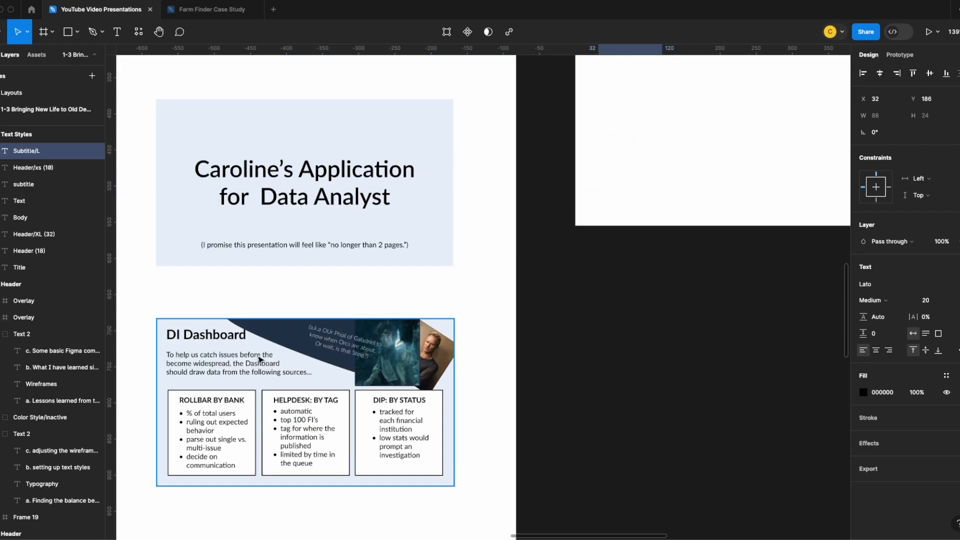
pyautogui.scroll(4, 695, 304)
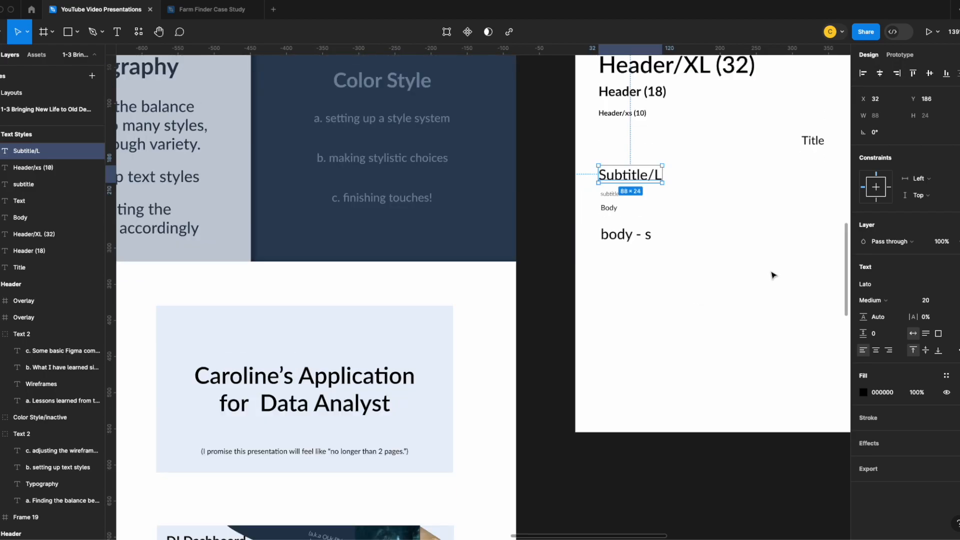
pyautogui.click(898, 303)
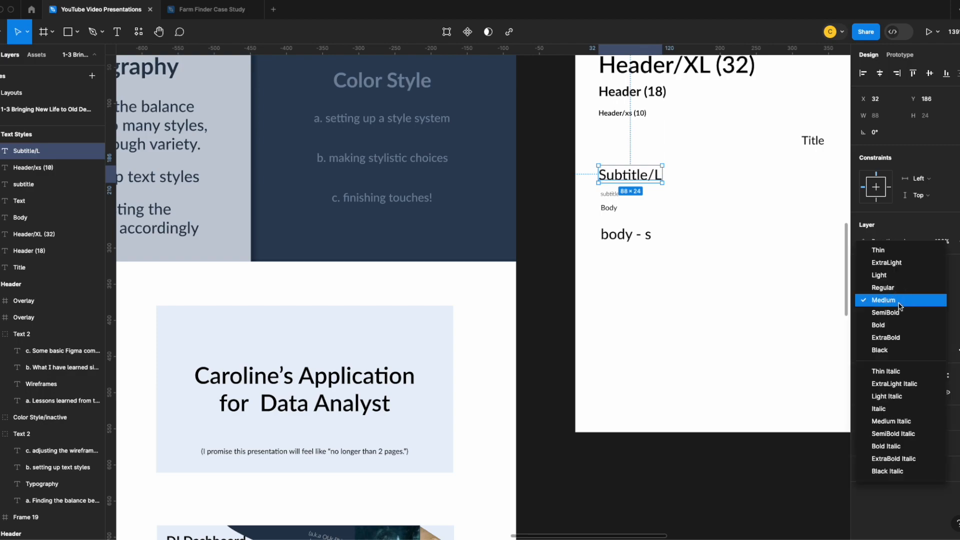
pyautogui.click(894, 287)
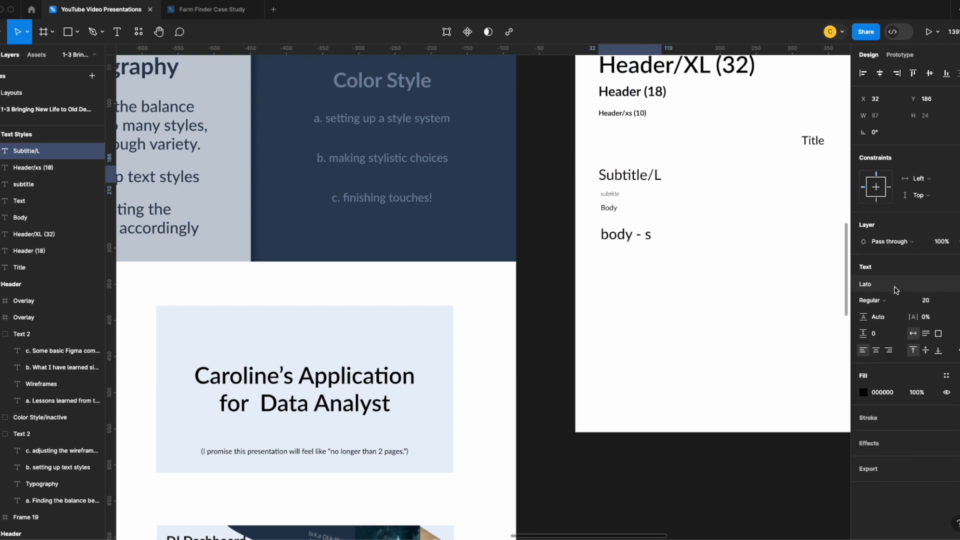
pyautogui.click(953, 300)
pyautogui.click(944, 288)
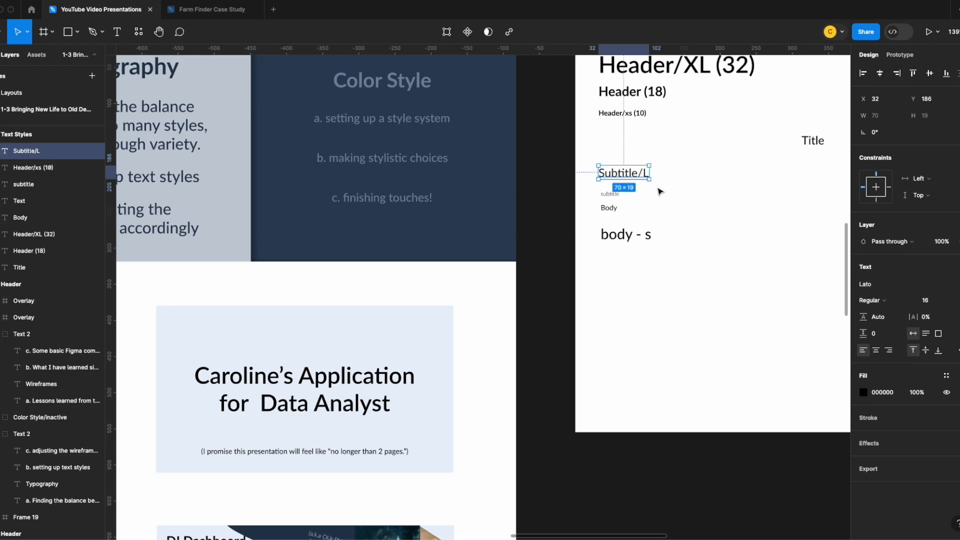
# Create a new text style named intro/subtitle-L from the Subtitle/L sample
pyautogui.scroll(-5, 274, 328)
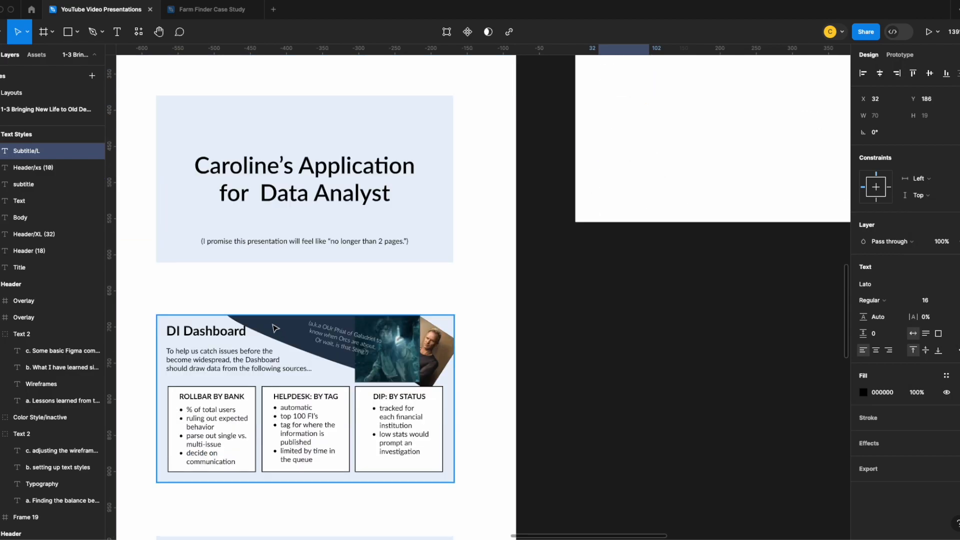
pyautogui.scroll(3, 682, 194)
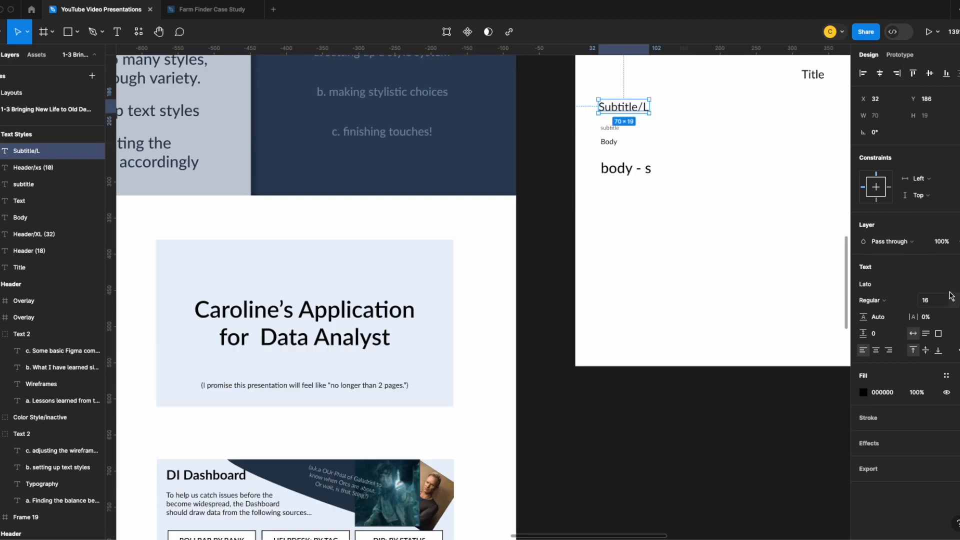
pyautogui.click(957, 267)
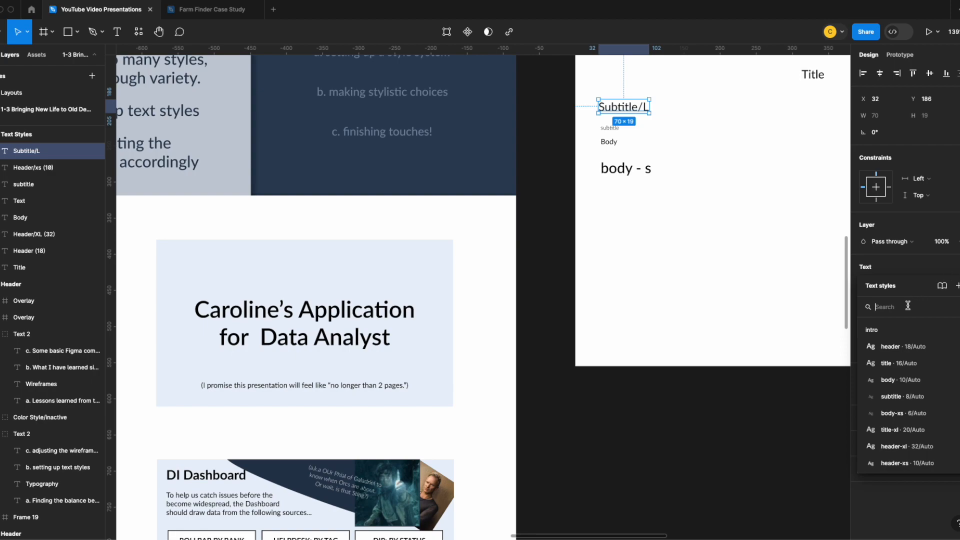
pyautogui.click(957, 286)
pyautogui.write('intro/subtitle-l')
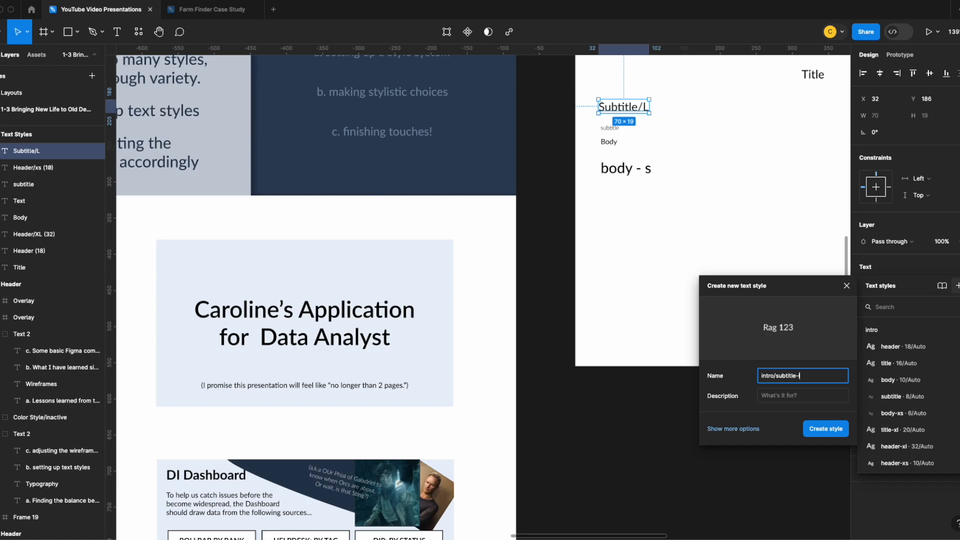
pyautogui.press('Return')
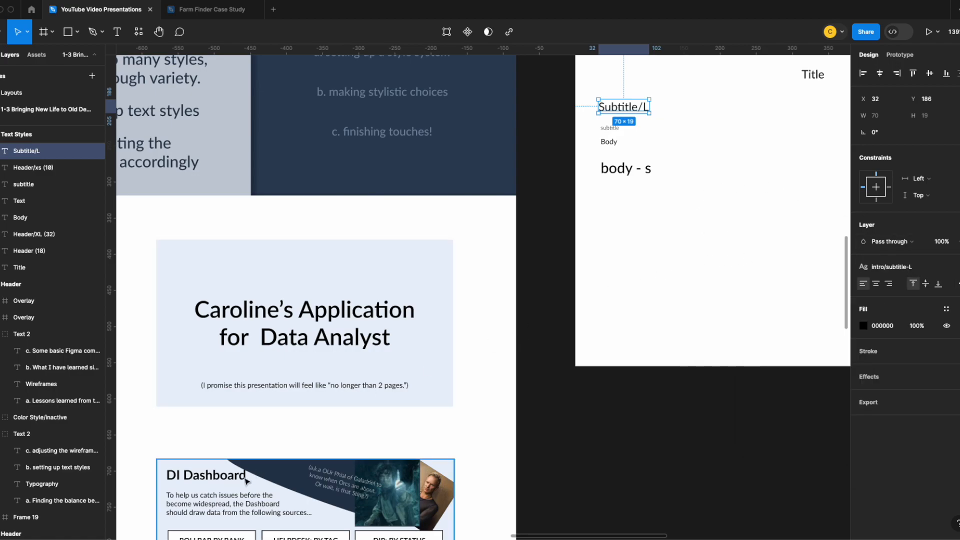
# Apply the subtitle-L text style to the introductory paragraph on the DI Dashboard slide in place of its body style
pyautogui.click(235, 502)
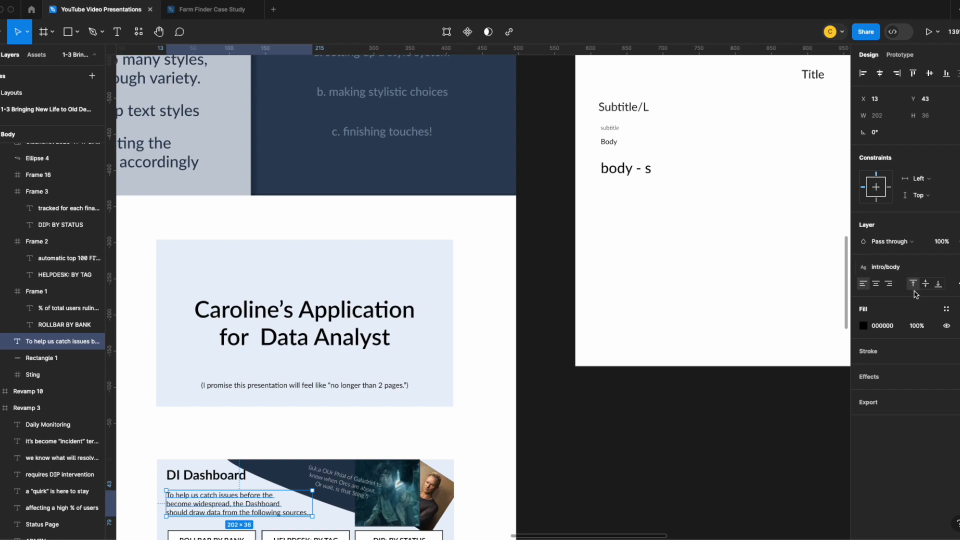
pyautogui.click(956, 267)
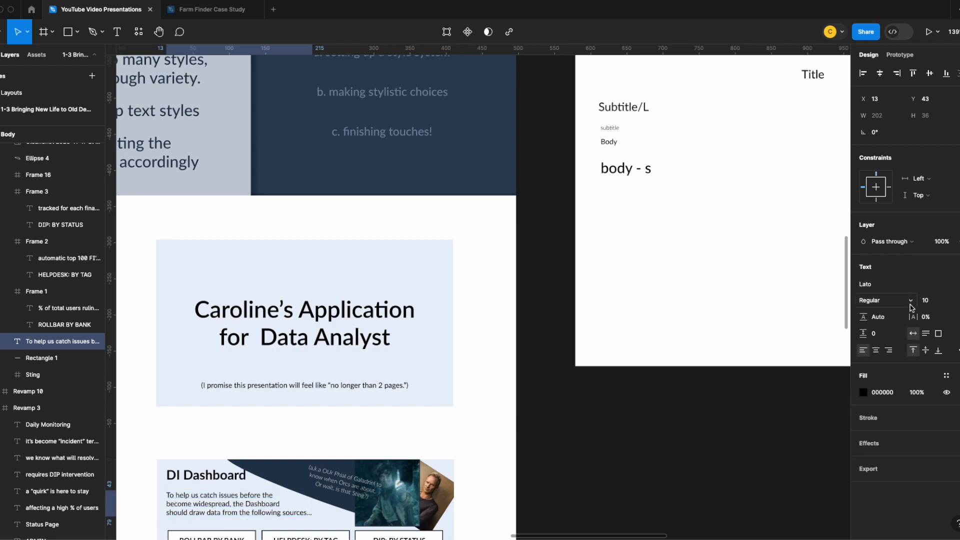
pyautogui.click(956, 267)
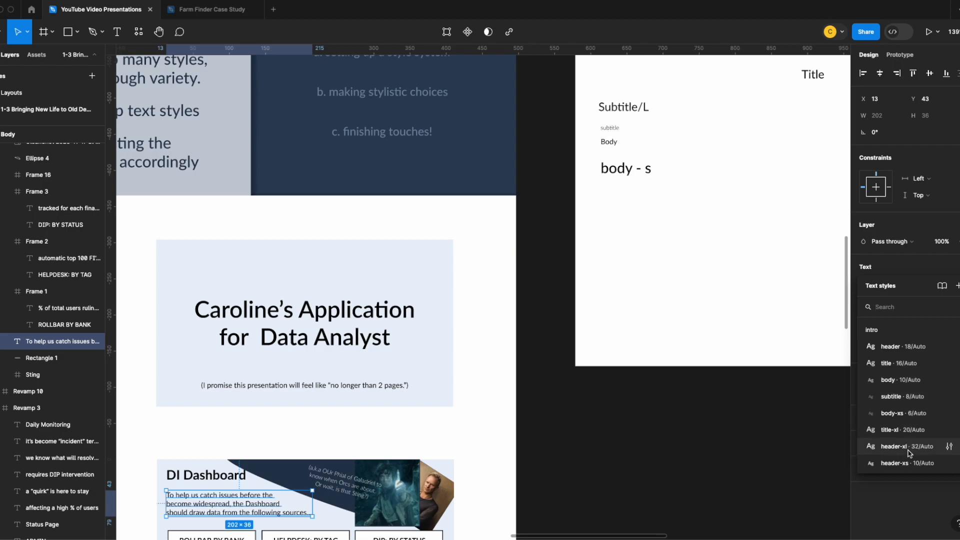
pyautogui.scroll(-1, 909, 457)
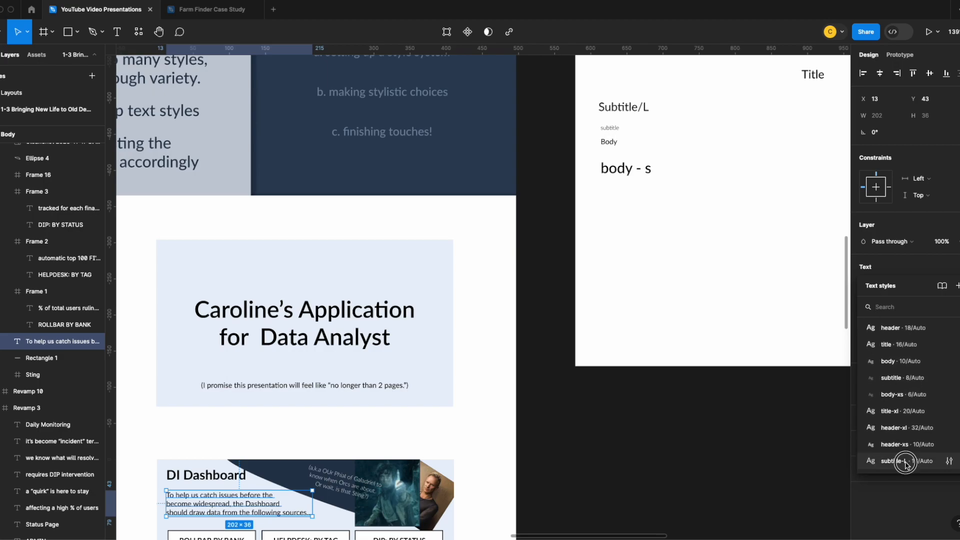
pyautogui.click(907, 463)
pyautogui.scroll(-8, 502, 449)
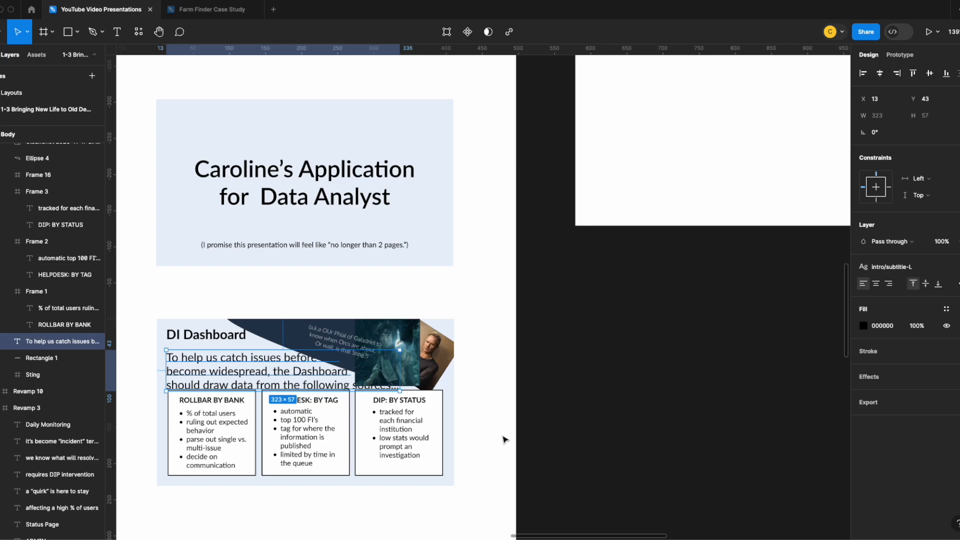
pyautogui.scroll(7, 497, 441)
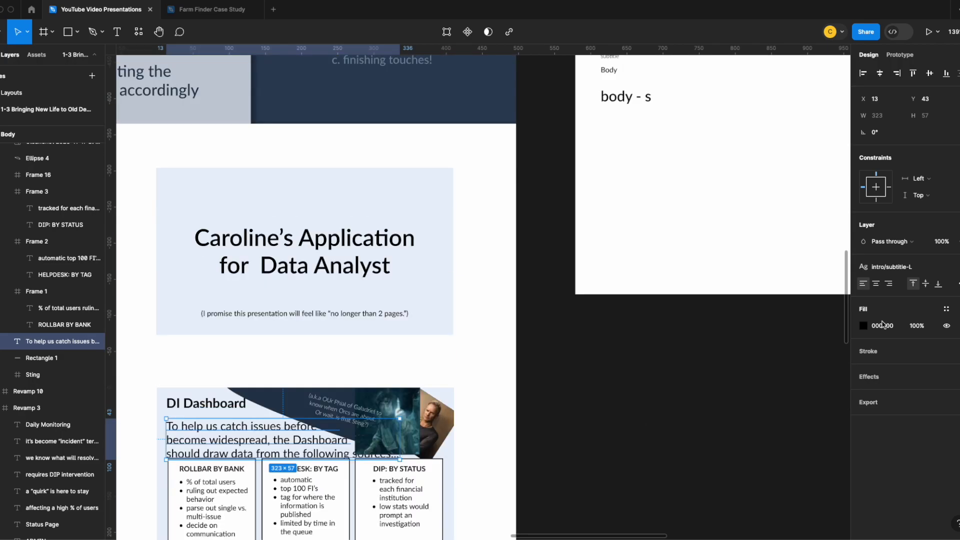
# Set the font size of the subtitle-L text style to 12
pyautogui.click(799, 344)
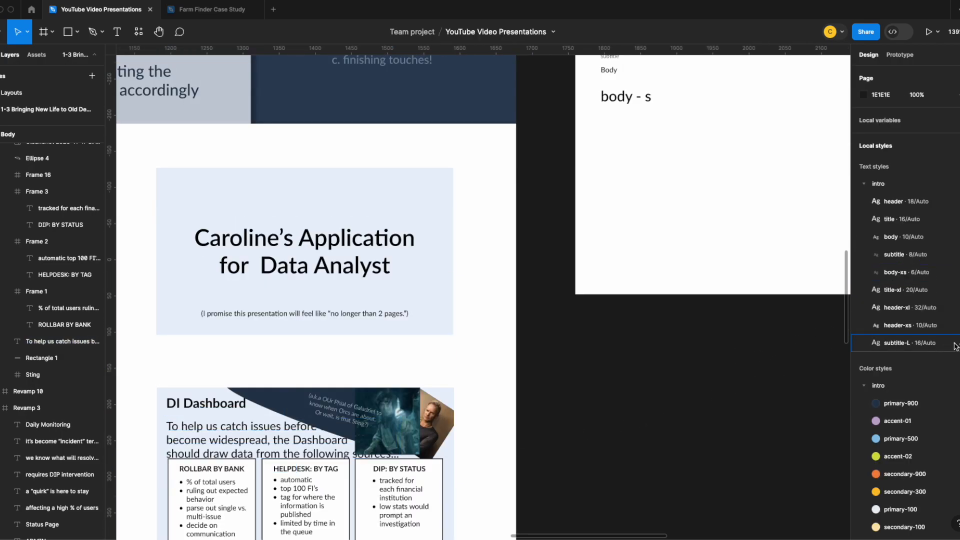
pyautogui.click(957, 344)
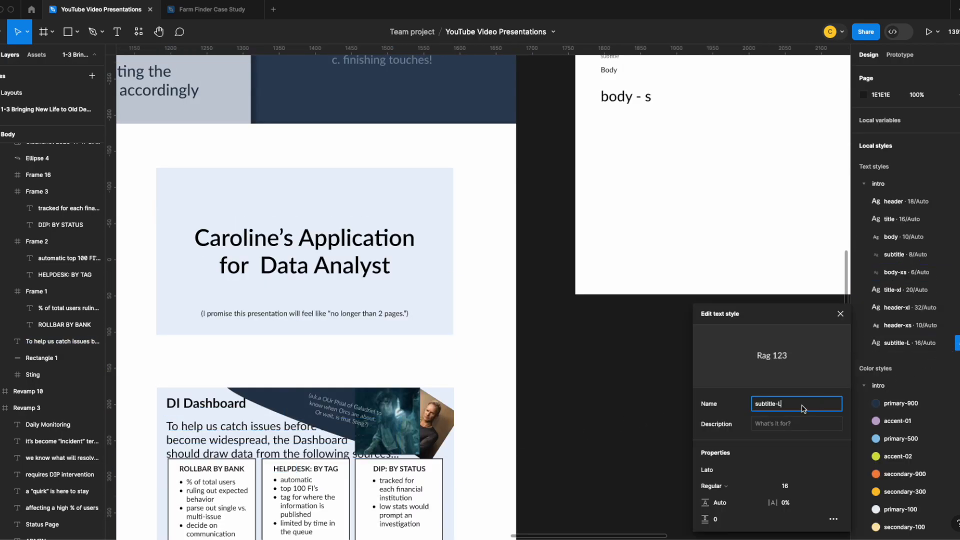
pyautogui.click(796, 489)
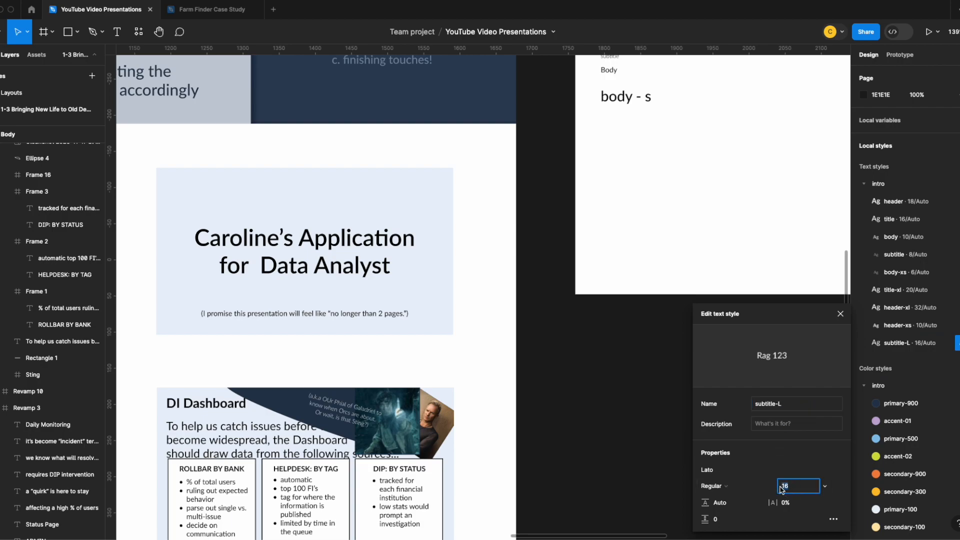
pyautogui.write('12')
pyautogui.press('Return')
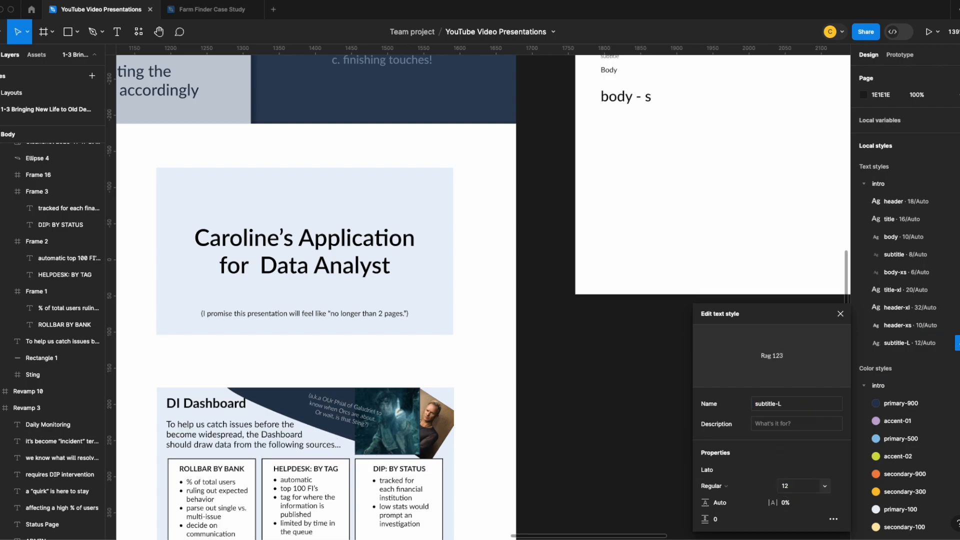
pyautogui.click(840, 314)
# Apply the subtitle-L text style to the "no longer than 2 pages" line on the Data Analyst title slide
pyautogui.scroll(-4, 343, 188)
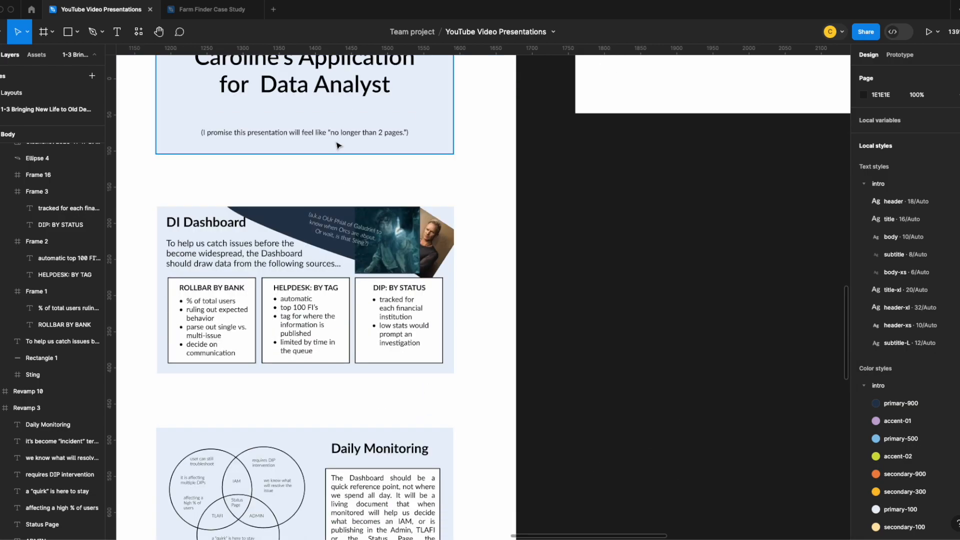
pyautogui.doubleClick(320, 132)
pyautogui.click(945, 267)
pyautogui.click(905, 463)
# Apply the subtitle-L text style to the "Take Over All Incident" line on The Next Best Step slide
pyautogui.scroll(-13, 509, 352)
pyautogui.scroll(-4, 509, 352)
pyautogui.doubleClick(344, 268)
pyautogui.click(946, 267)
pyautogui.click(905, 460)
pyautogui.scroll(16, 443, 306)
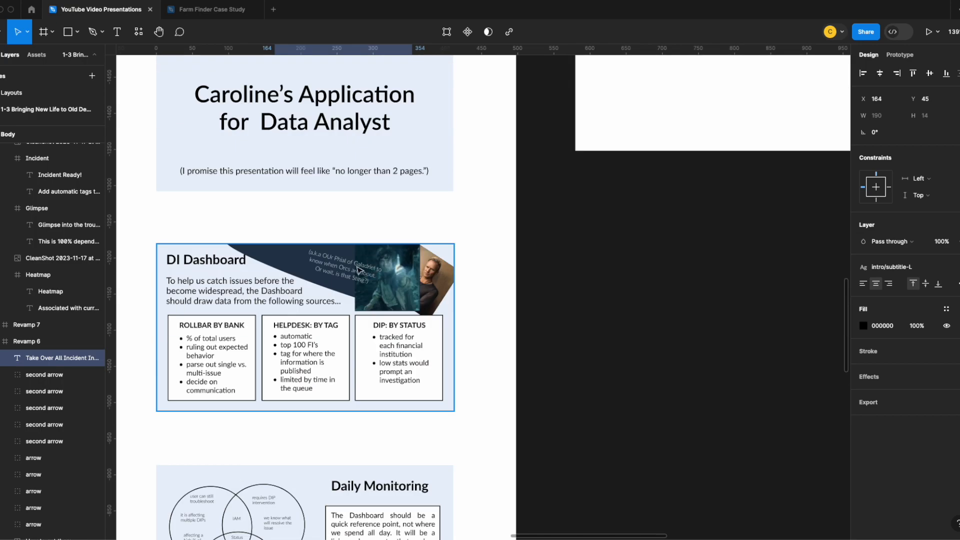
# Move the Subtitle/L sample up so it sits directly beneath the Header/xs (10) sample
pyautogui.doubleClick(357, 270)
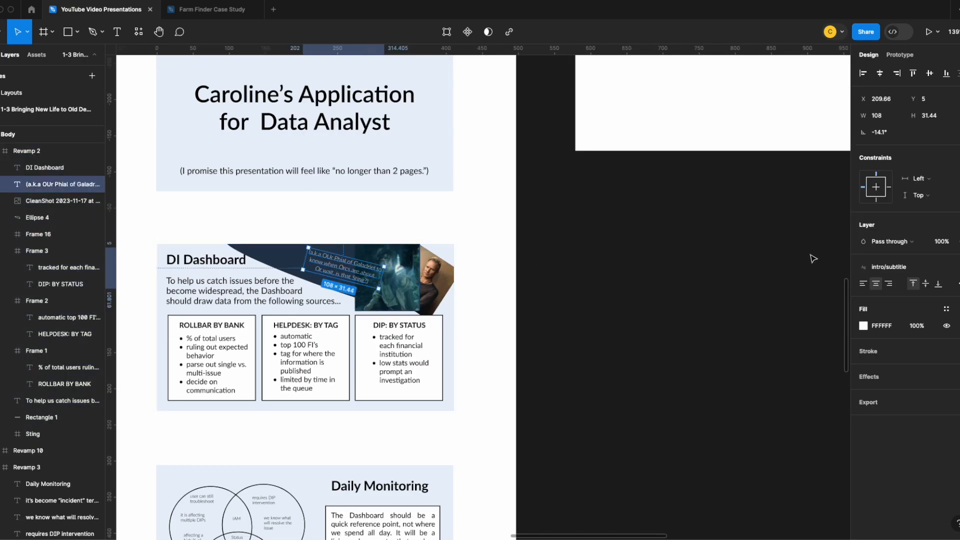
pyautogui.scroll(5, 745, 216)
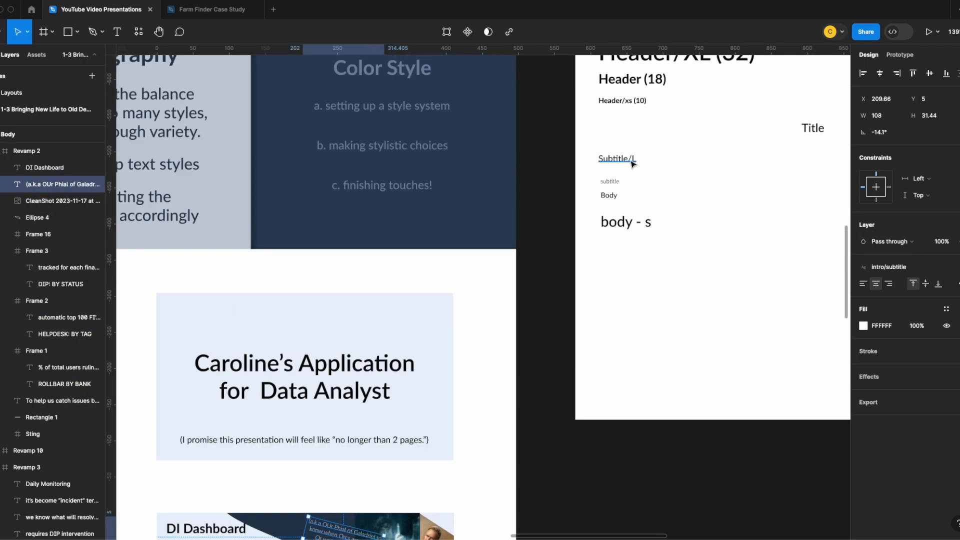
pyautogui.click(632, 162)
pyautogui.moveTo(626, 162); pyautogui.dragTo(626, 119)
# Move the small subtitle sample up to Y 148 beneath Subtitle/L and reword it as Subtitle/S
pyautogui.moveTo(617, 184); pyautogui.dragTo(616, 132)
pyautogui.doubleClick(616, 131)
pyautogui.write('Subtitle/S')
pyautogui.press('Escape')
# Detach the Subtitle/S sample from its text style and set its font weight to Regular
pyautogui.click(947, 267)
pyautogui.click(870, 300)
pyautogui.click(904, 310)
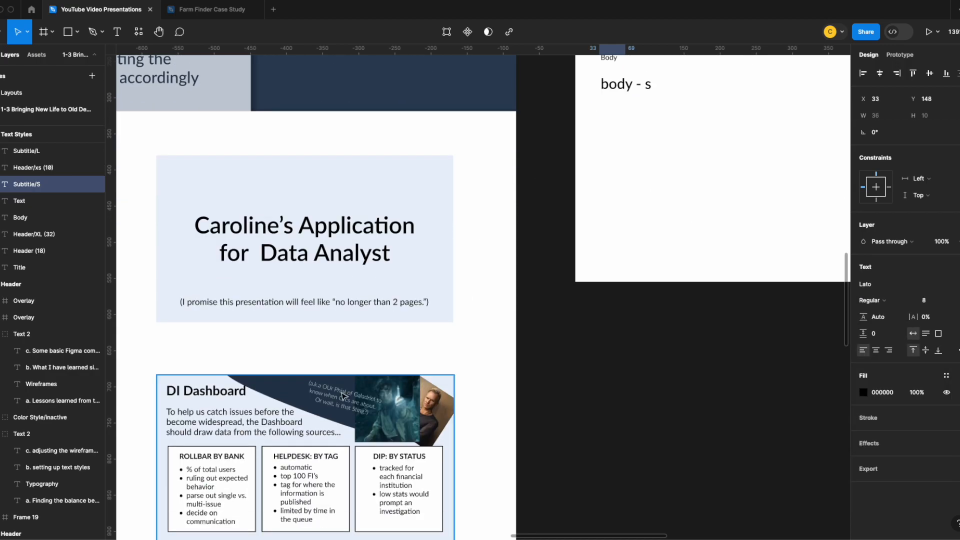
# Delete the old 8-point subtitle text style
pyautogui.click(946, 267)
pyautogui.click(949, 396)
pyautogui.click(841, 519)
pyautogui.rightClick(919, 398)
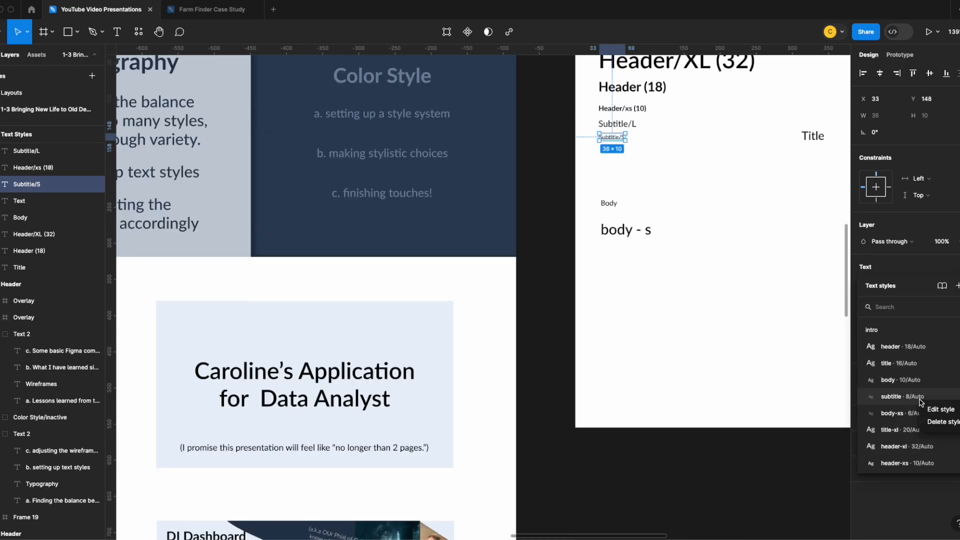
pyautogui.click(800, 359)
pyautogui.scroll(5, 681, 315)
pyautogui.scroll(-4, 681, 315)
pyautogui.click(667, 105)
pyautogui.click(632, 131)
pyautogui.click(628, 154)
pyautogui.click(719, 224)
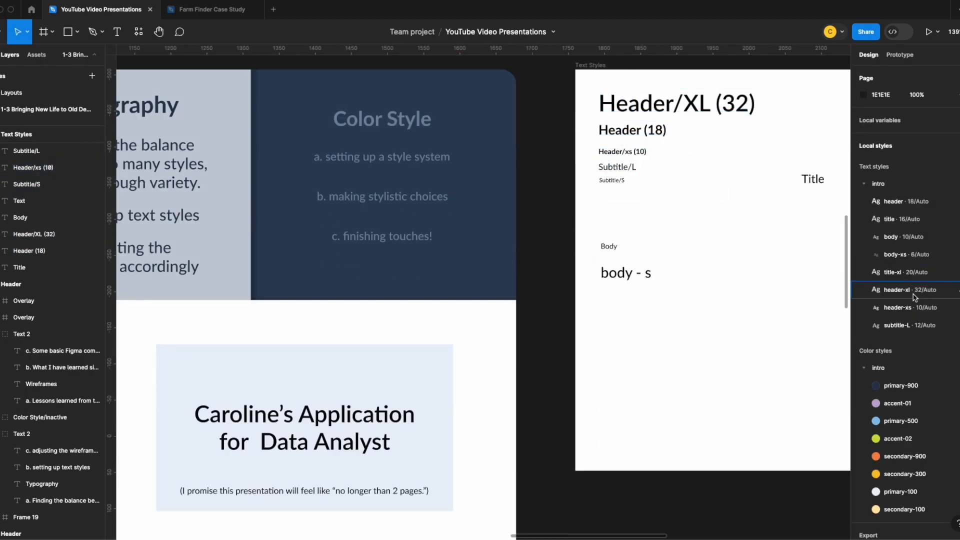
# Delete the unused title, body, body-xs and title-xl text styles
pyautogui.rightClick(904, 223)
pyautogui.click(908, 257)
pyautogui.rightClick(902, 222)
pyautogui.click(908, 256)
pyautogui.click(910, 257)
pyautogui.rightClick(921, 223)
pyautogui.click(917, 256)
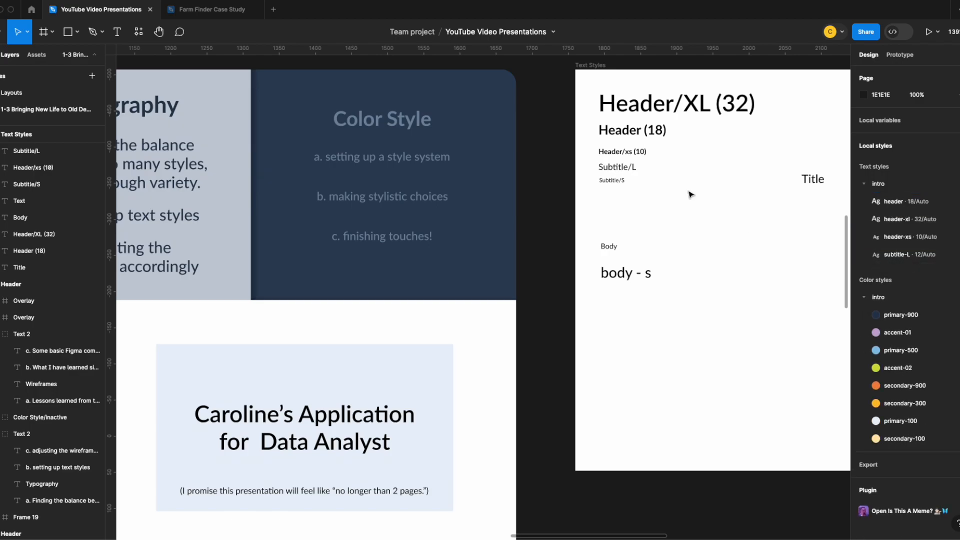
# Create a text style named intro/subtitle-s from the Subtitle/S sample
pyautogui.click(612, 181)
pyautogui.click(948, 267)
pyautogui.click(957, 286)
pyautogui.write('intro/')
pyautogui.press('Return')
# Apply the subtitle-s style to the DI Dashboard slide's Galadriel caption and to the "To answer" line on the What Could This Look Like? slide
pyautogui.scroll(-5, 350, 310)
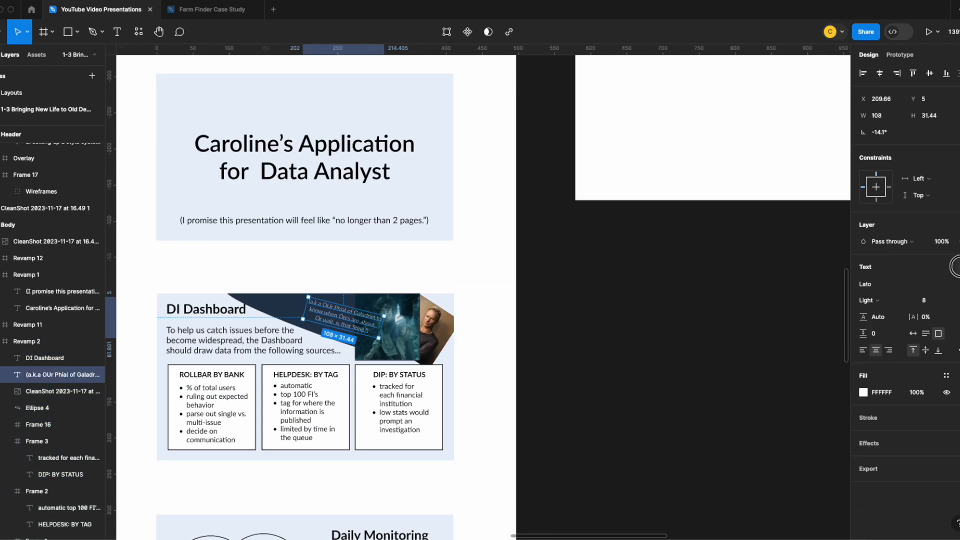
pyautogui.click(948, 267)
pyautogui.click(905, 413)
pyautogui.scroll(-9, 386, 339)
pyautogui.doubleClick(250, 289)
pyautogui.click(948, 267)
pyautogui.click(906, 413)
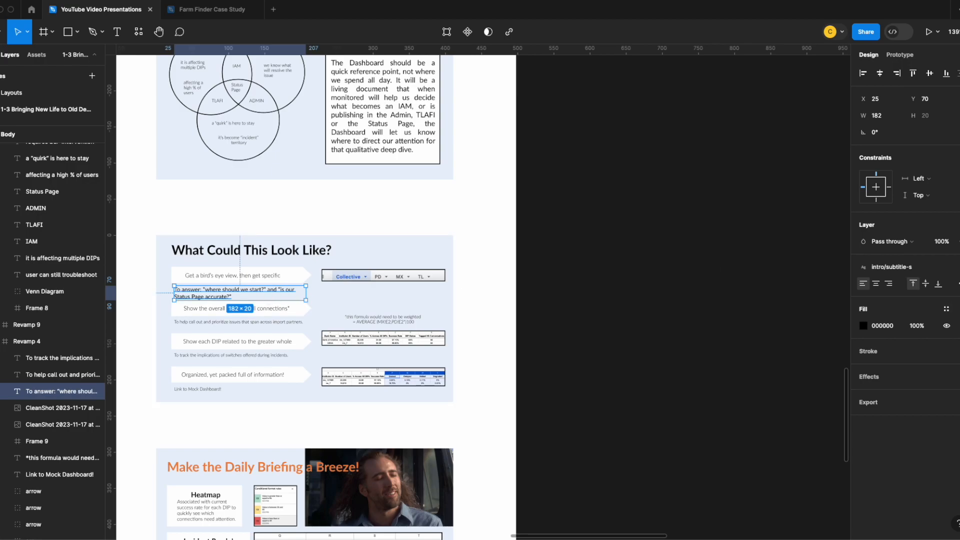
# Apply the subtitle-s style to the "Get a bird's eye view, then get specific" arrow text and make it auto width
pyautogui.scroll(-8, 300, 300)
pyautogui.click(251, 321)
pyautogui.scroll(7, 253, 316)
pyautogui.doubleClick(245, 199)
pyautogui.click(957, 266)
pyautogui.click(906, 413)
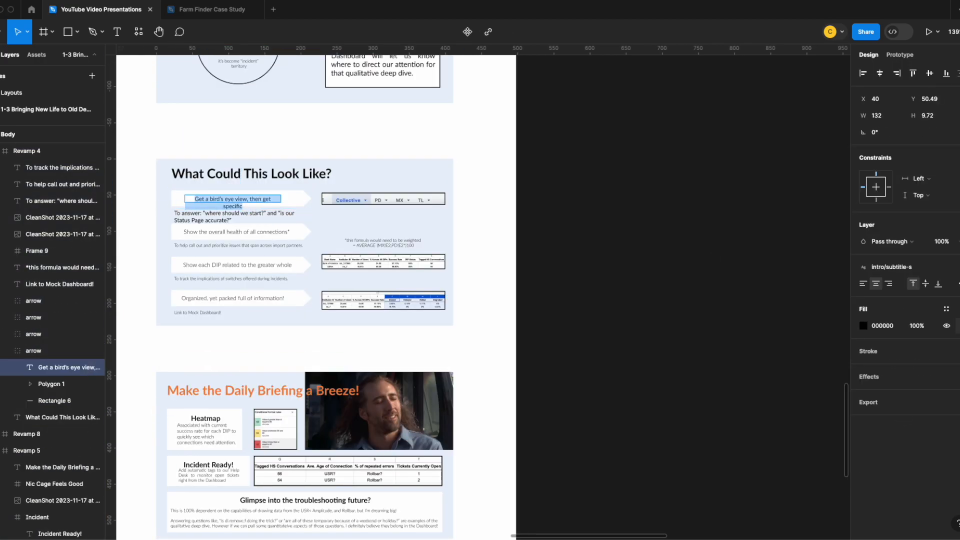
pyautogui.click(957, 283)
pyautogui.click(797, 377)
# Apply subtitle-s to the "Show the overall health" and "Show each DIP" arrow texts, fitting each on one line with auto width
pyautogui.doubleClick(272, 233)
pyautogui.click(957, 267)
pyautogui.click(906, 413)
pyautogui.doubleClick(260, 265)
pyautogui.click(957, 268)
pyautogui.click(906, 413)
pyautogui.click(957, 284)
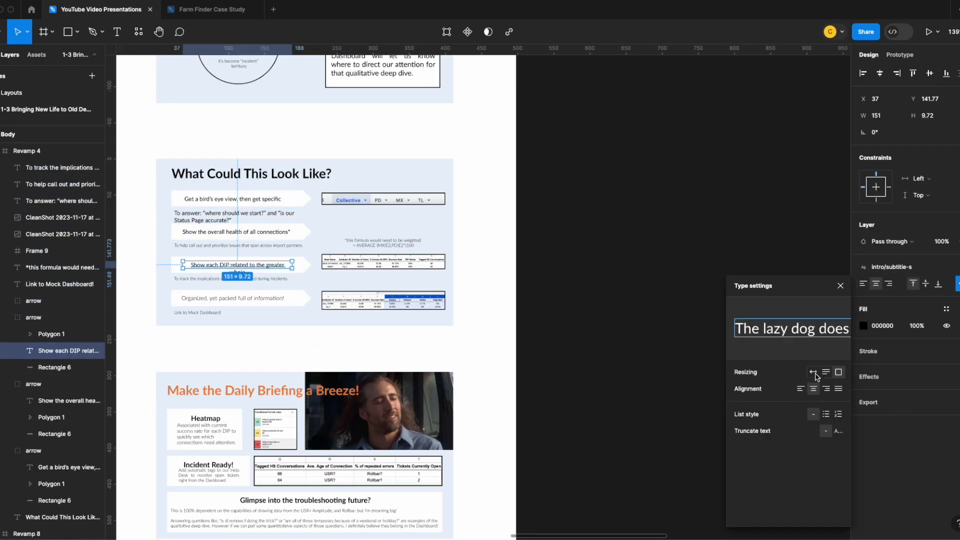
pyautogui.click(814, 375)
# Apply subtitle-s to the "Organized, yet packed full of information!" arrow text and set the "To answer" line's font size to 6
pyautogui.doubleClick(245, 299)
pyautogui.click(958, 268)
pyautogui.click(906, 413)
pyautogui.click(958, 283)
pyautogui.click(929, 304)
pyautogui.write('6')
pyautogui.click(540, 308)
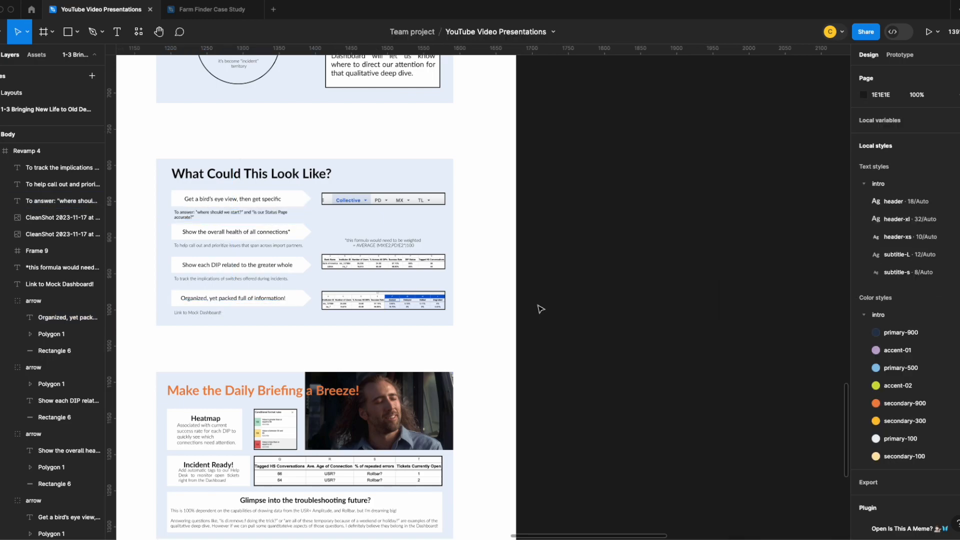
# Apply the subtitle-s style to all five Outcomes arrow texts on The Next Best Step slide and make them auto width
pyautogui.scroll(-8, 235, 300)
pyautogui.keyDown('super'); pyautogui.click(250, 237); pyautogui.keyUp('super')
pyautogui.keyDown('shift'); pyautogui.keyDown('super'); pyautogui.click(252, 256); pyautogui.keyUp('super'); pyautogui.keyUp('shift')
pyautogui.keyDown('shift'); pyautogui.keyDown('super'); pyautogui.click(253, 273); pyautogui.keyUp('super'); pyautogui.keyUp('shift')
pyautogui.keyDown('shift'); pyautogui.keyDown('super'); pyautogui.click(254, 292); pyautogui.keyUp('super'); pyautogui.keyUp('shift')
pyautogui.keyDown('shift'); pyautogui.keyDown('super'); pyautogui.click(253, 311); pyautogui.keyUp('super'); pyautogui.keyUp('shift')
pyautogui.keyDown('shift'); pyautogui.click(360, 239); pyautogui.keyUp('shift')
pyautogui.keyDown('shift'); pyautogui.click(360, 239); pyautogui.keyUp('shift')
pyautogui.click(946, 293)
pyautogui.click(906, 437)
pyautogui.click(958, 309)
pyautogui.click(813, 377)
# Apply the subtitle-s style to the five "How to get there" arrow texts and make them auto width
pyautogui.keyDown('shift'); pyautogui.doubleClick(406, 311); pyautogui.keyUp('shift')
pyautogui.click(946, 293)
pyautogui.click(906, 437)
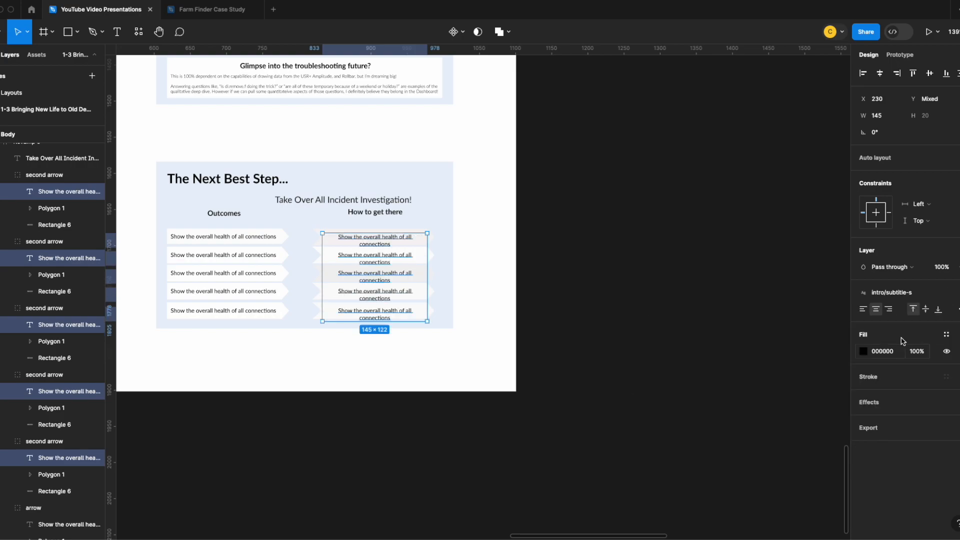
pyautogui.click(957, 309)
pyautogui.click(813, 377)
pyautogui.click(530, 383)
# Examine the font settings of the ROLLBAR BY BANK bullet list on the DI Dashboard slide
pyautogui.scroll(18, 488, 392)
pyautogui.scroll(-4, 500, 360)
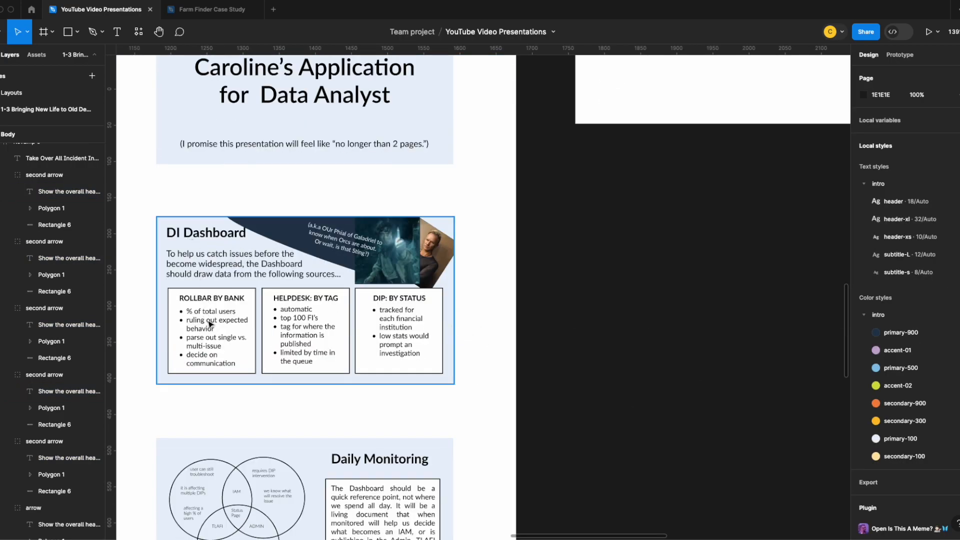
pyautogui.scroll(-2, 235, 318)
pyautogui.doubleClick(203, 272)
pyautogui.doubleClick(199, 266)
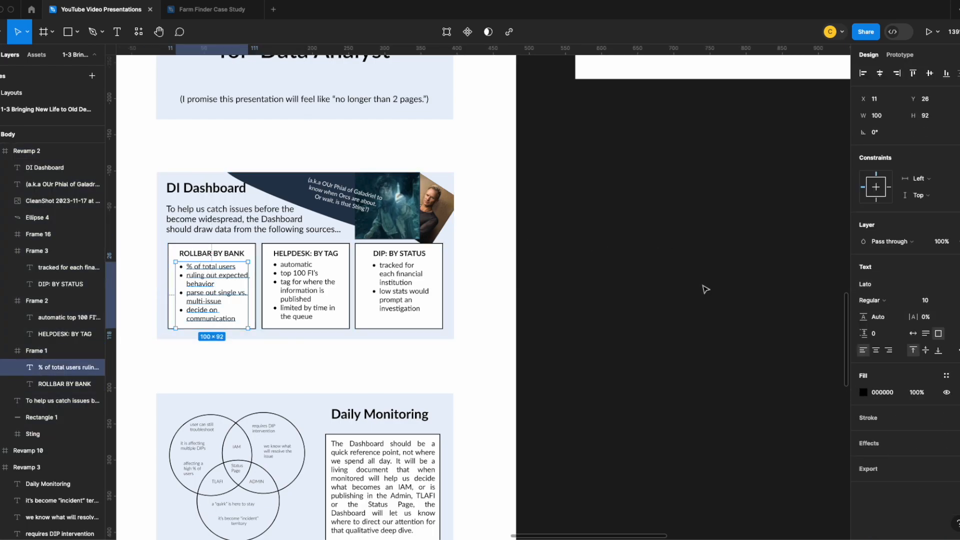
pyautogui.scroll(7, 704, 287)
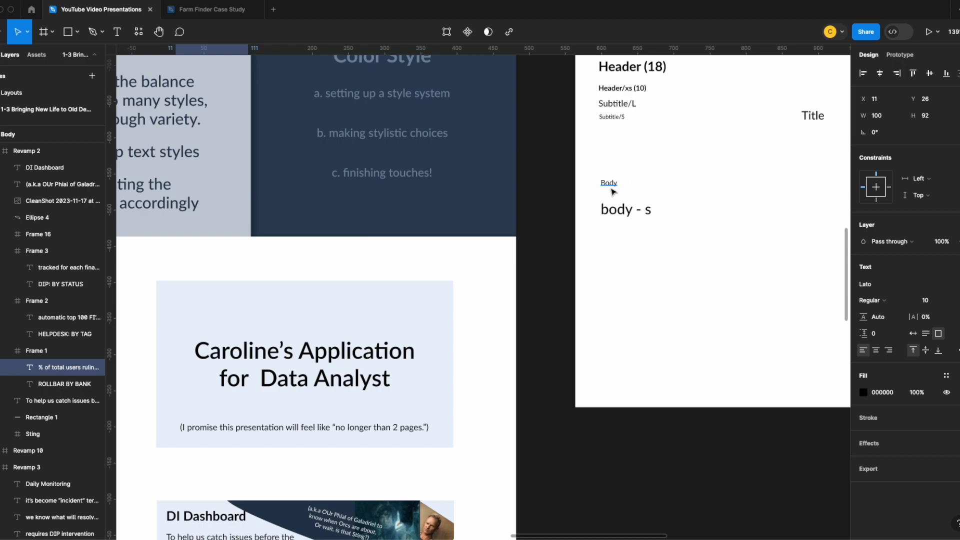
# Delete the Title sample and stack the Body and body - s samples beneath Subtitle/S, with body - s at X 32, Y 184
pyautogui.click(823, 116)
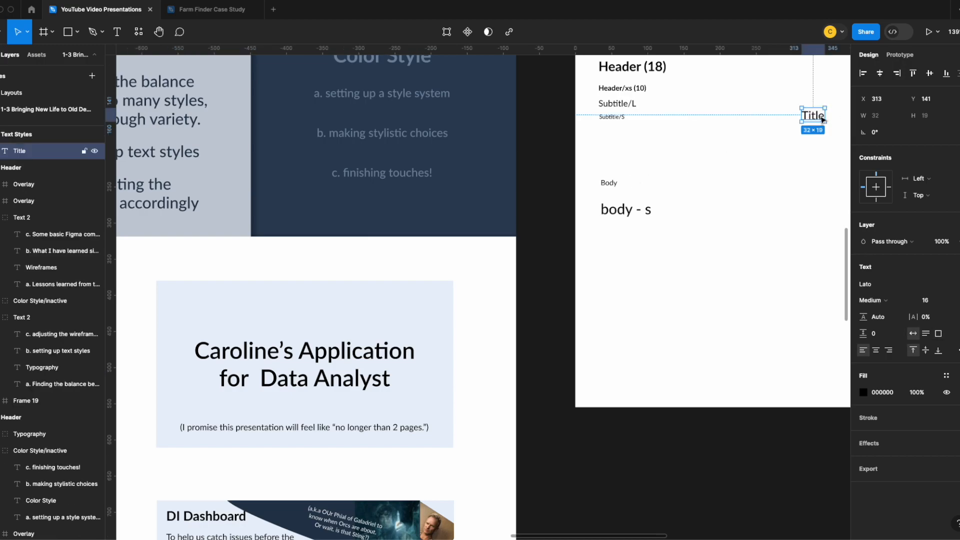
pyautogui.press('Delete')
pyautogui.moveTo(609, 142); pyautogui.dragTo(605, 131)
pyautogui.moveTo(628, 208); pyautogui.dragTo(621, 145)
pyautogui.scroll(3, 650, 160)
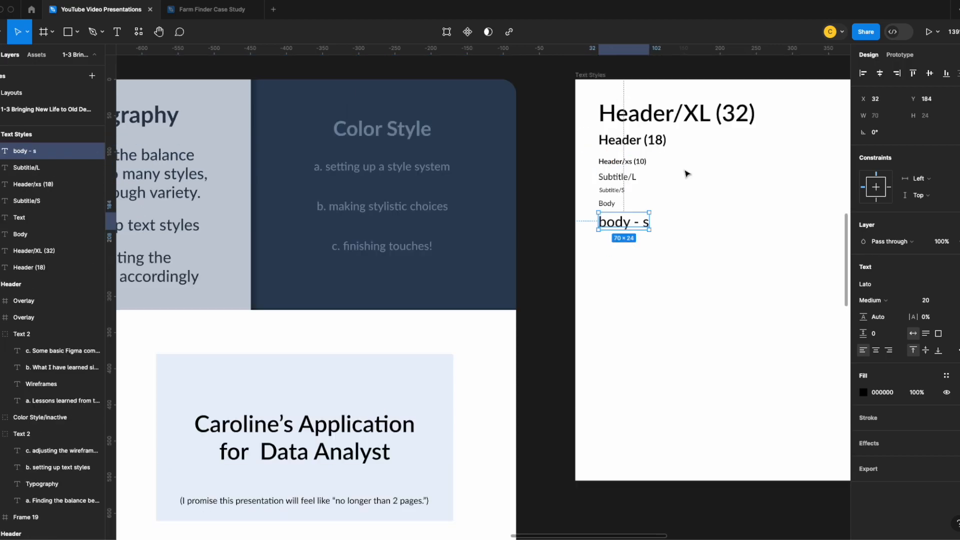
# Compare the text settings of the ROLLBAR BY BANK bullets with those of the Subtitle/S sample
pyautogui.scroll(2, 628, 305)
pyautogui.scroll(-2, 629, 299)
pyautogui.click(609, 163)
pyautogui.scroll(-5, 318, 332)
pyautogui.doubleClick(199, 376)
pyautogui.doubleClick(199, 376)
pyautogui.doubleClick(199, 376)
pyautogui.scroll(6, 609, 242)
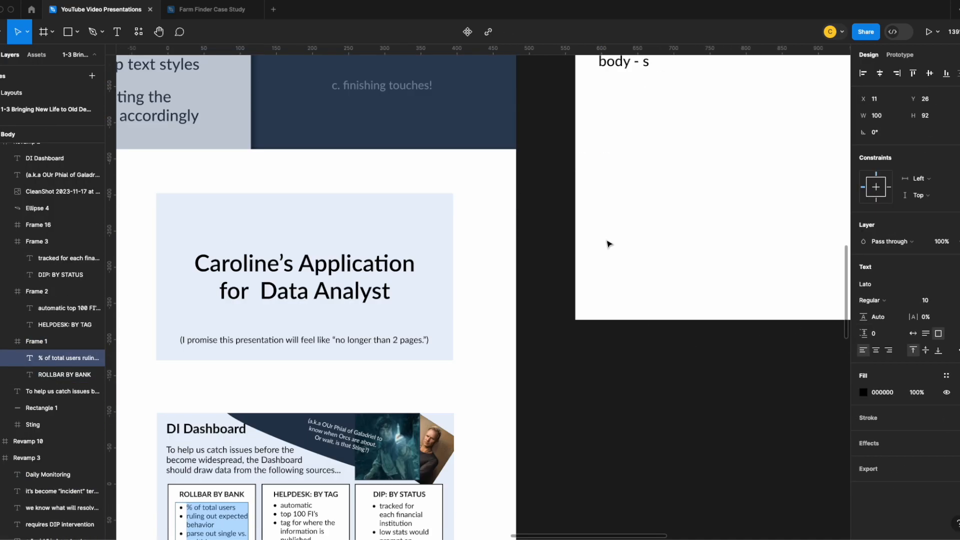
pyautogui.click(611, 175)
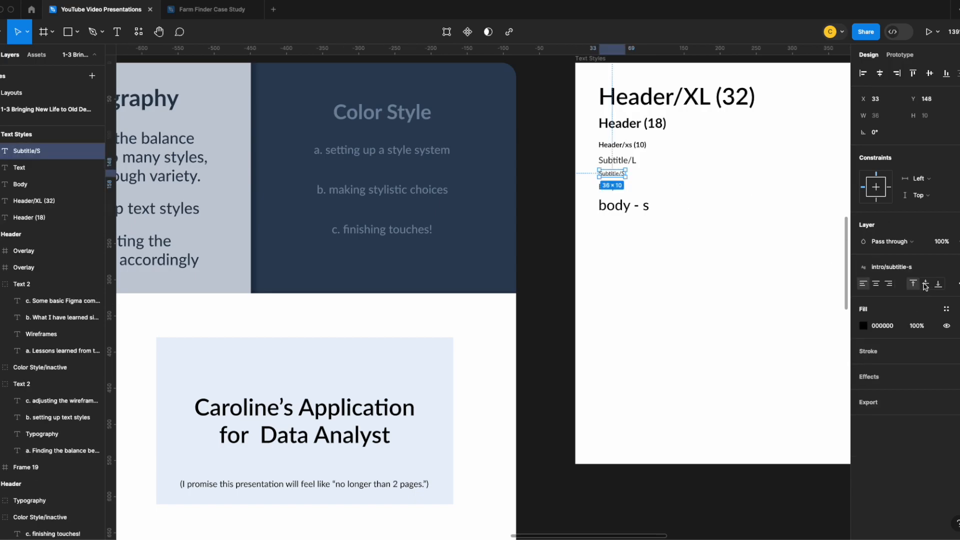
pyautogui.click(767, 265)
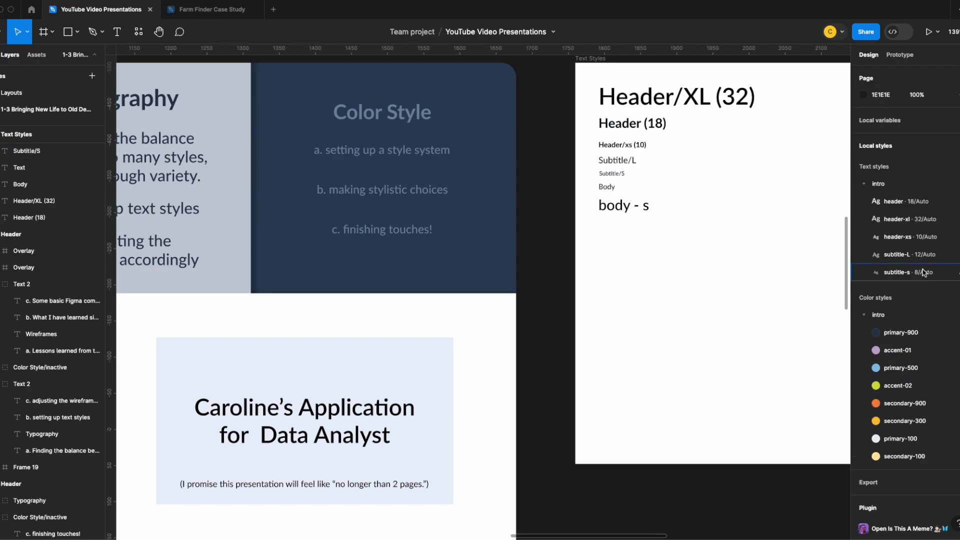
# Review the text on all the redesigned slides against the text style samples
pyautogui.scroll(-5, 414, 339)
pyautogui.scroll(4, 665, 296)
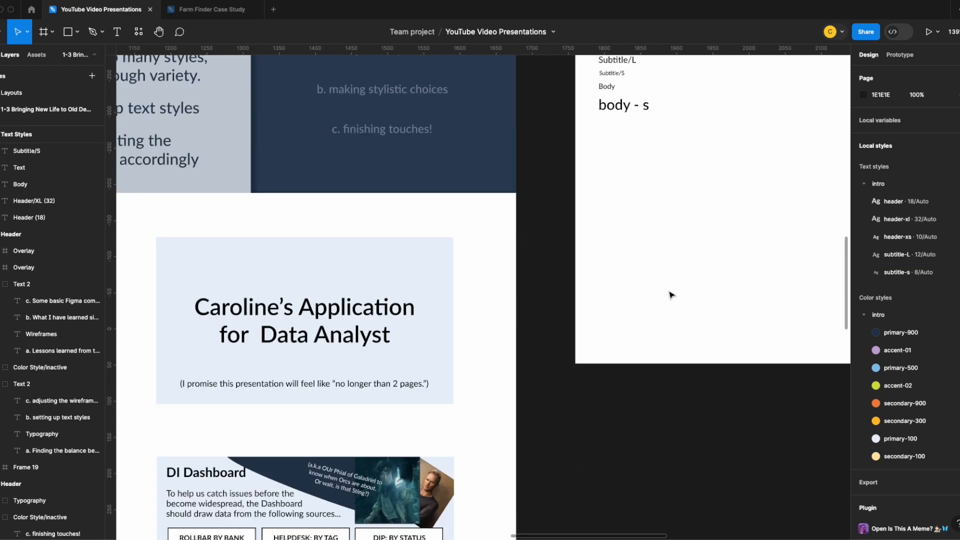
pyautogui.scroll(1, 665, 297)
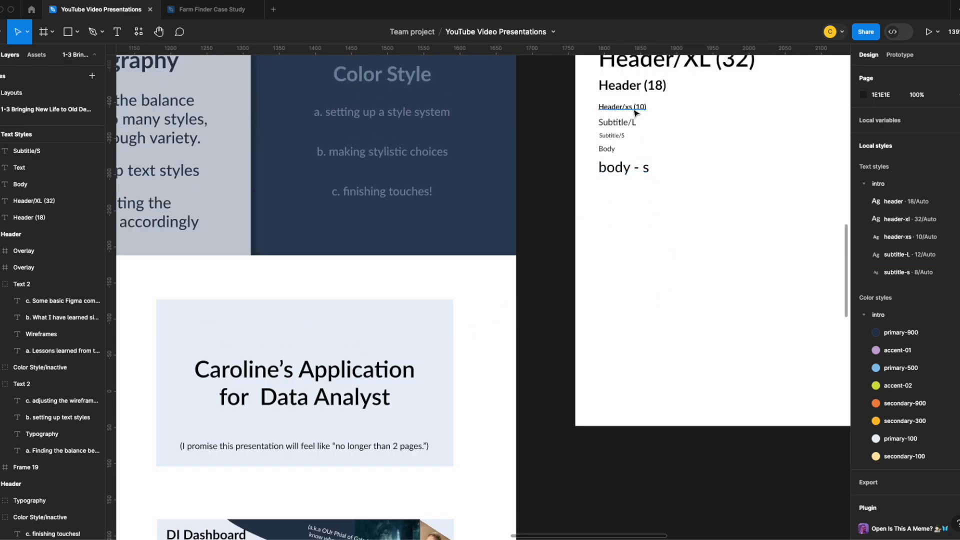
pyautogui.scroll(-2, 253, 409)
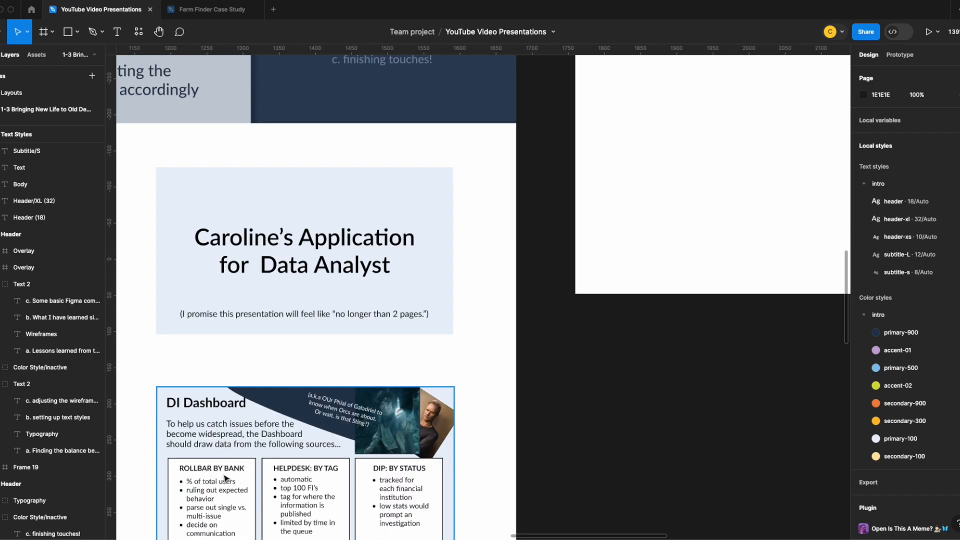
pyautogui.scroll(-10, 225, 465)
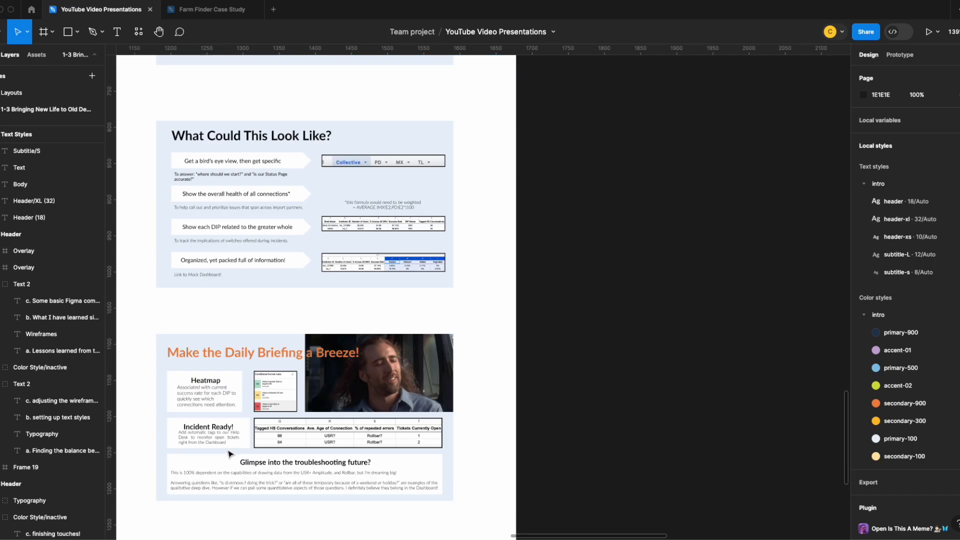
pyautogui.scroll(-5, 228, 453)
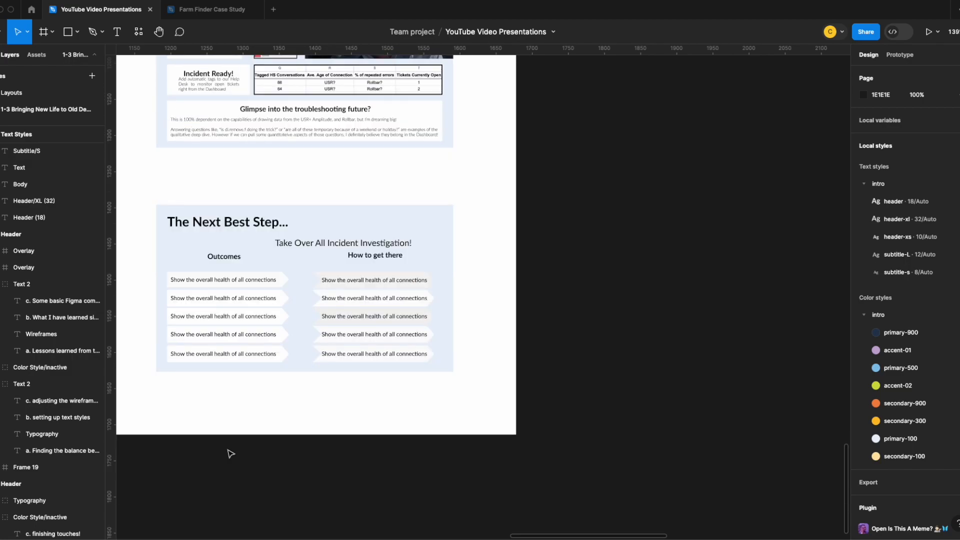
pyautogui.scroll(3, 228, 453)
pyautogui.scroll(10, 228, 454)
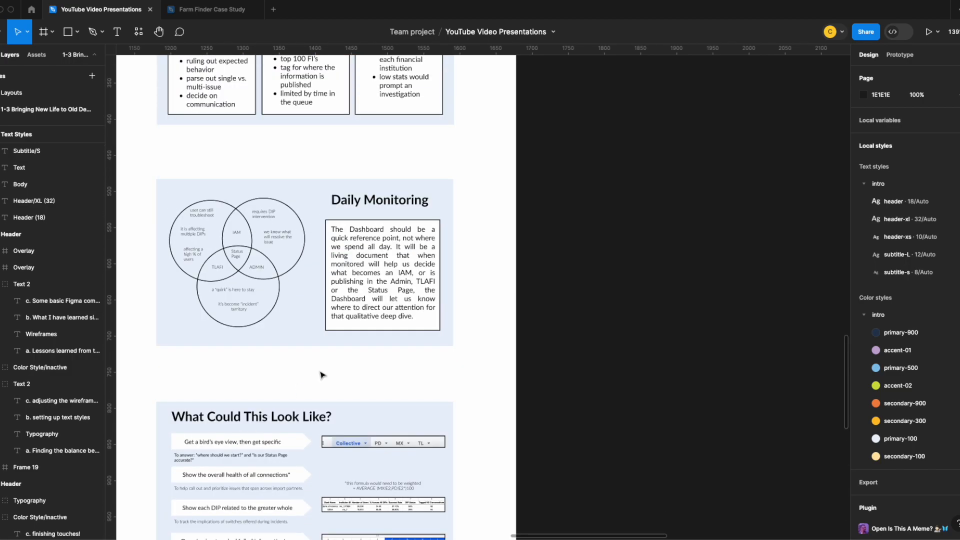
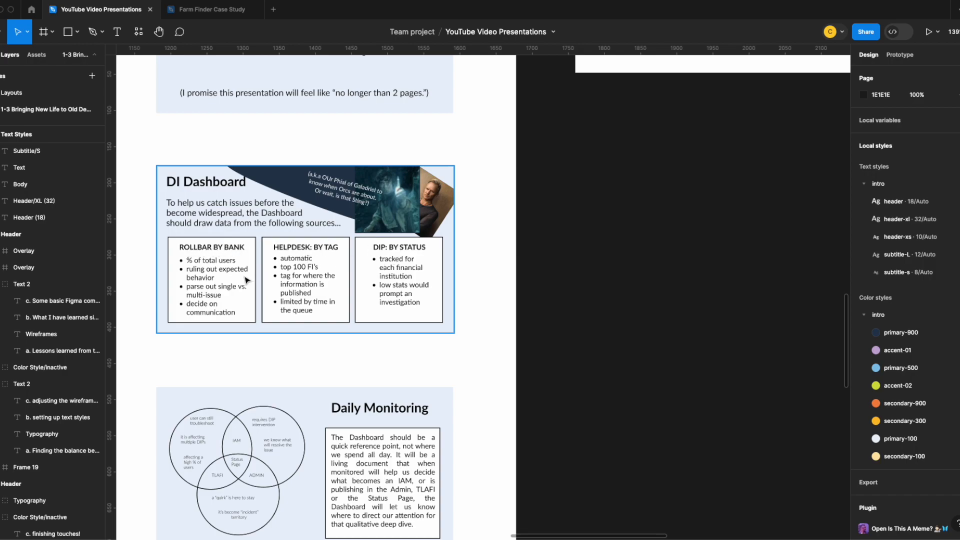
# Retype the Heatmap heading on the Make the Daily Briefing a Breeze! slide in capitals as "HEAT MAP"
pyautogui.scroll(-5, 245, 280)
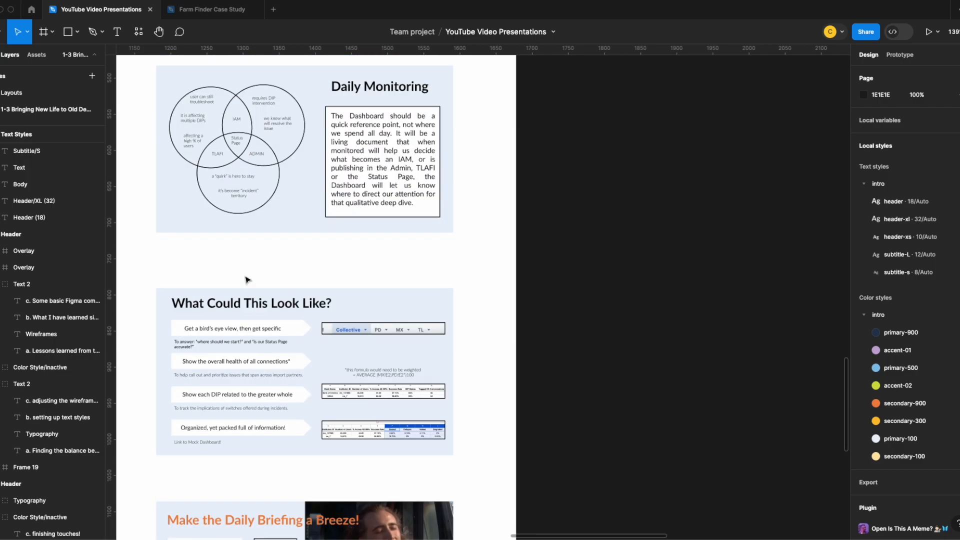
pyautogui.scroll(-4, 246, 278)
pyautogui.click(206, 294)
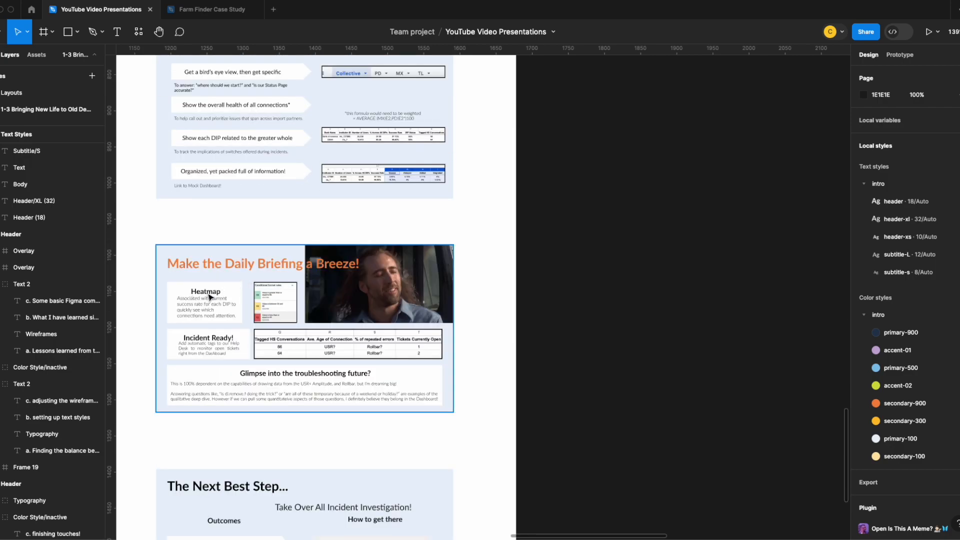
pyautogui.doubleClick(207, 293)
pyautogui.doubleClick(209, 291)
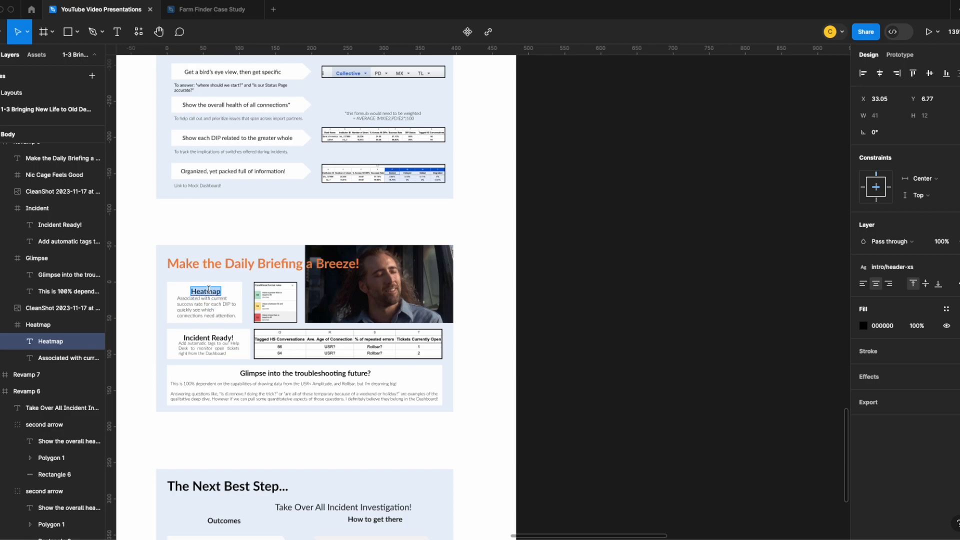
pyautogui.write('HEAT MAP')
pyautogui.press('BackSpace')
pyautogui.press('BackSpace')
pyautogui.press('BackSpace')
pyautogui.press('BackSpace')
pyautogui.write('MAP')
pyautogui.press('Escape')
# Retype the Incident Ready! heading in capitals as "INCIDENT READY!"
pyautogui.doubleClick(208, 338)
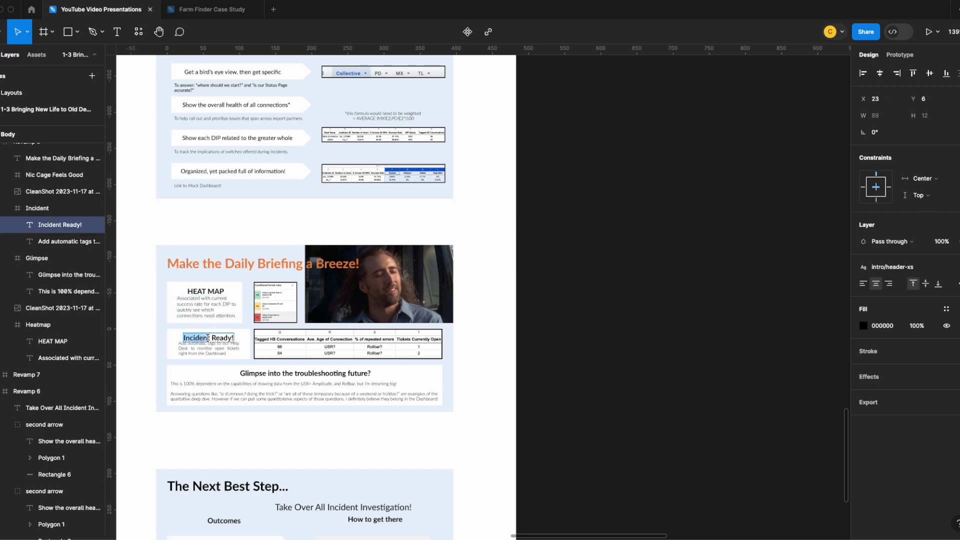
pyautogui.write('INCIDENT')
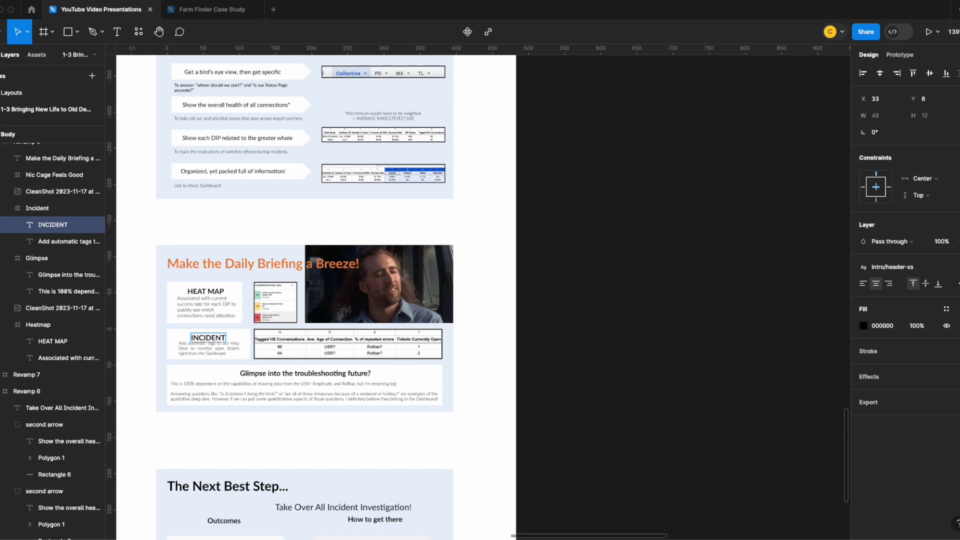
pyautogui.write(' READY!')
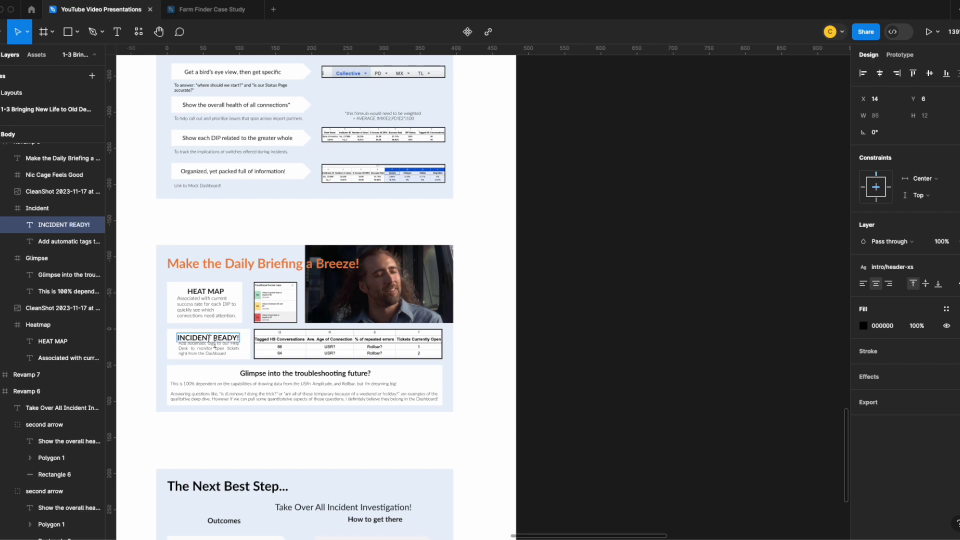
# Retype the troubleshooting heading in capitals as "GLIMPSE INTO THE TROUBLESHOOTING FUTURE?"
pyautogui.click(292, 374)
pyautogui.press('Return')
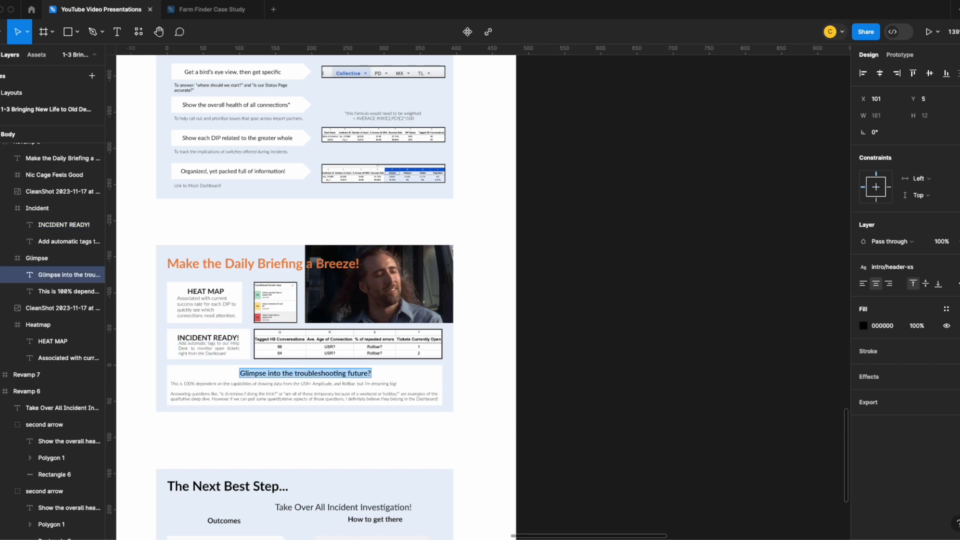
pyautogui.write('GLIMPSE INT')
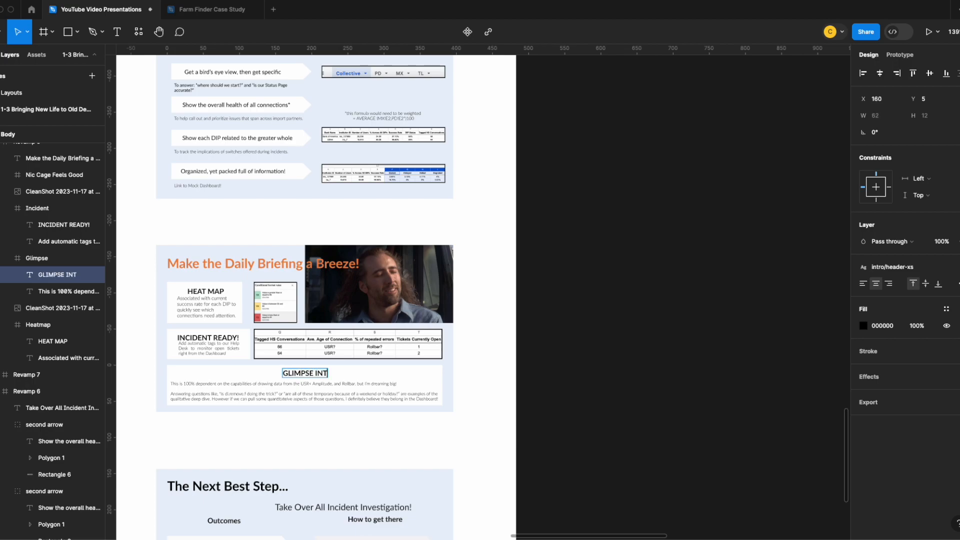
pyautogui.write('O THE TROU')
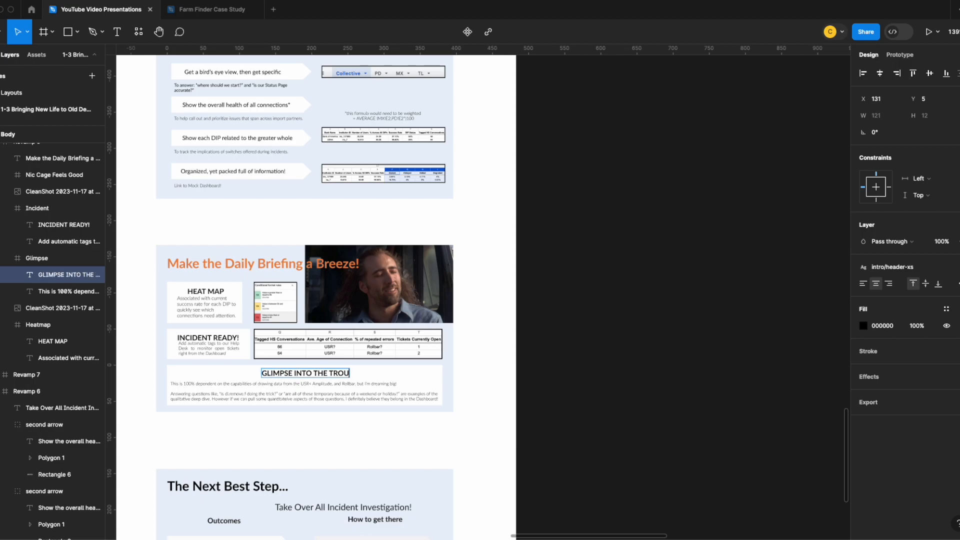
pyautogui.write('BLESHOOTING F')
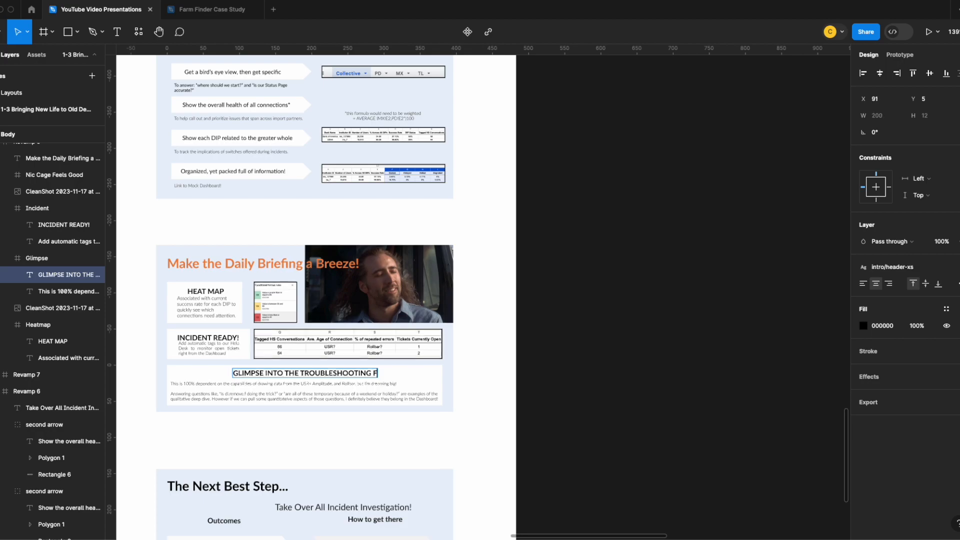
pyautogui.write('UTURE?')
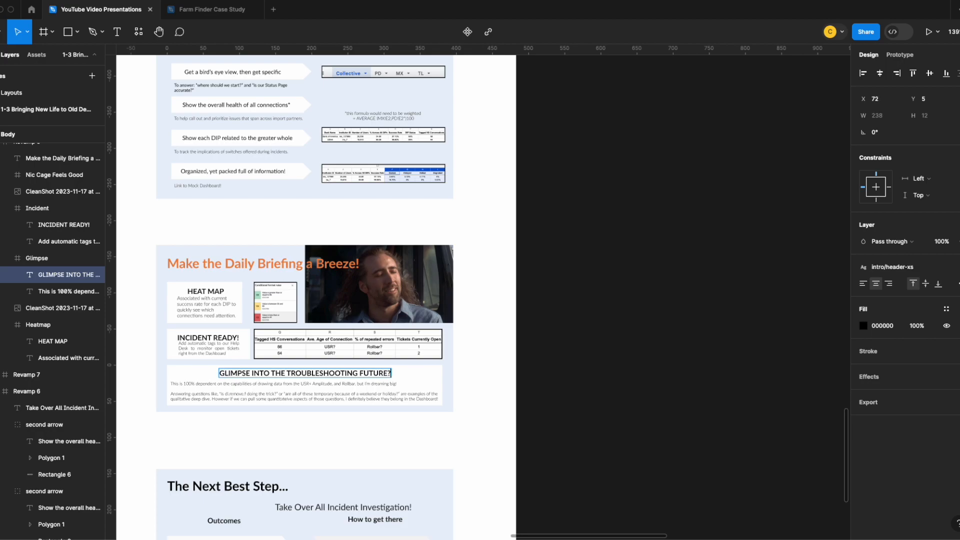
# Retype the two column headings on The Next Best Step... slide as "OUTCOMES" and "HOW TO GET THERE"
pyautogui.scroll(-5, 230, 350)
pyautogui.doubleClick(231, 329)
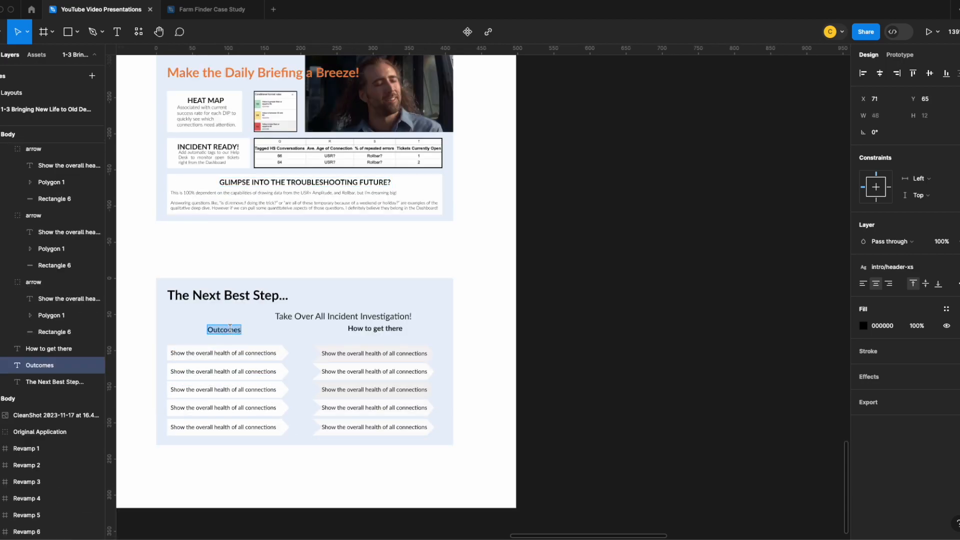
pyautogui.write('OUTCOMES')
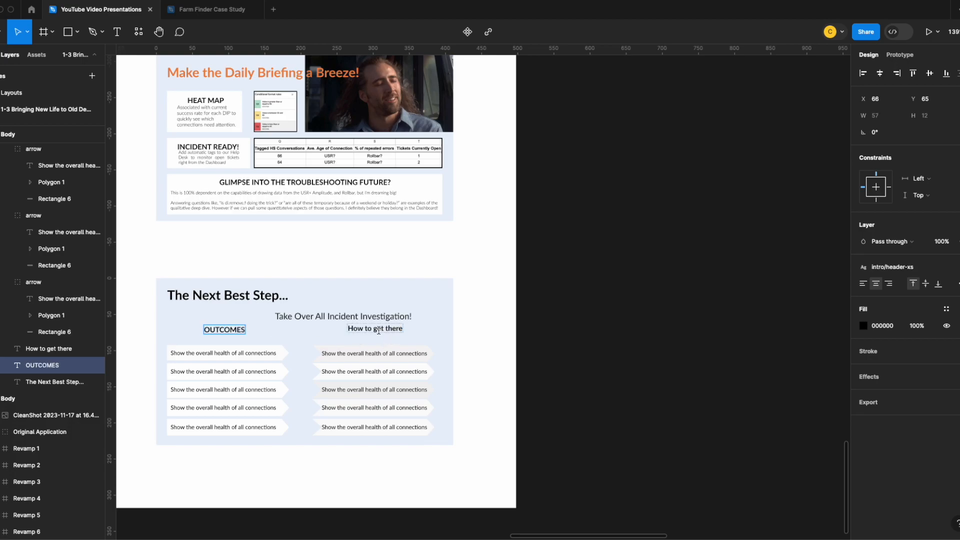
pyautogui.doubleClick(381, 328)
pyautogui.write('HOW TO GET THERE')
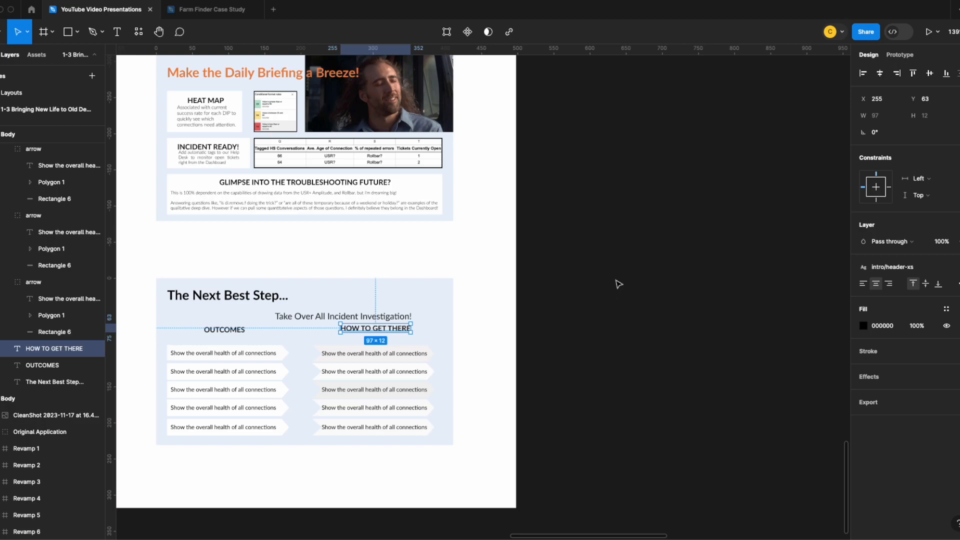
# Capitalize the word Header in the extra-small header sample so it reads "HEADER/xs (10)"
pyautogui.scroll(20, 619, 281)
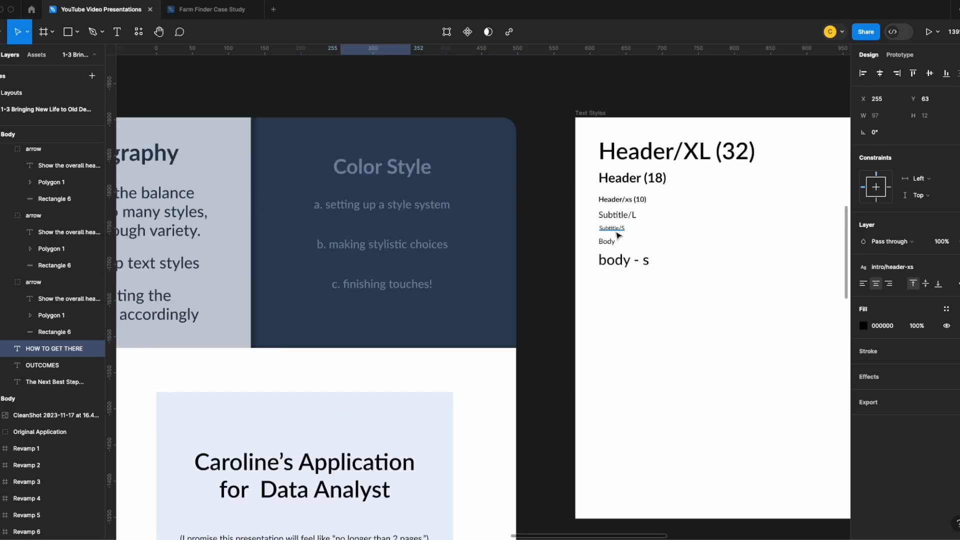
pyautogui.click(616, 199)
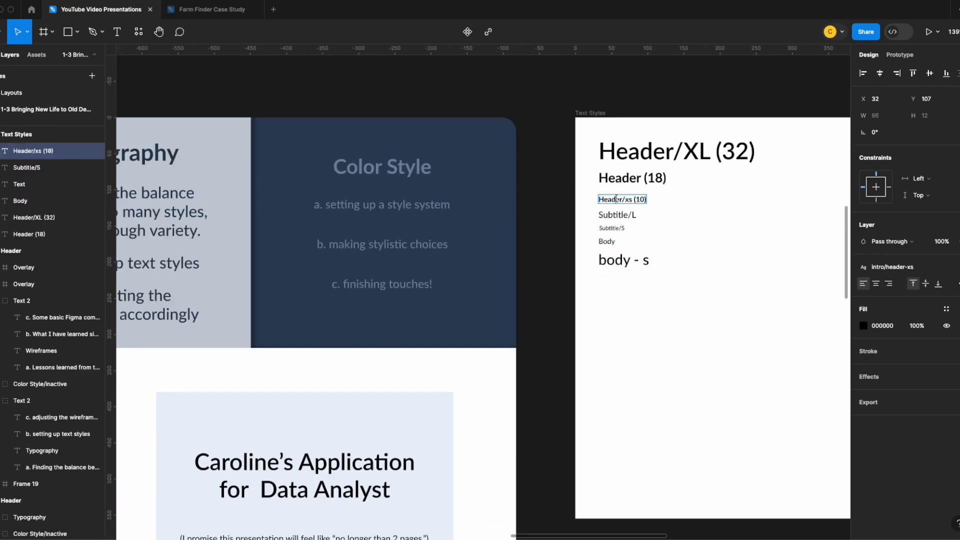
pyautogui.moveTo(623, 199); pyautogui.dragTo(603, 199)
pyautogui.write('HEADER')
pyautogui.press('Escape')
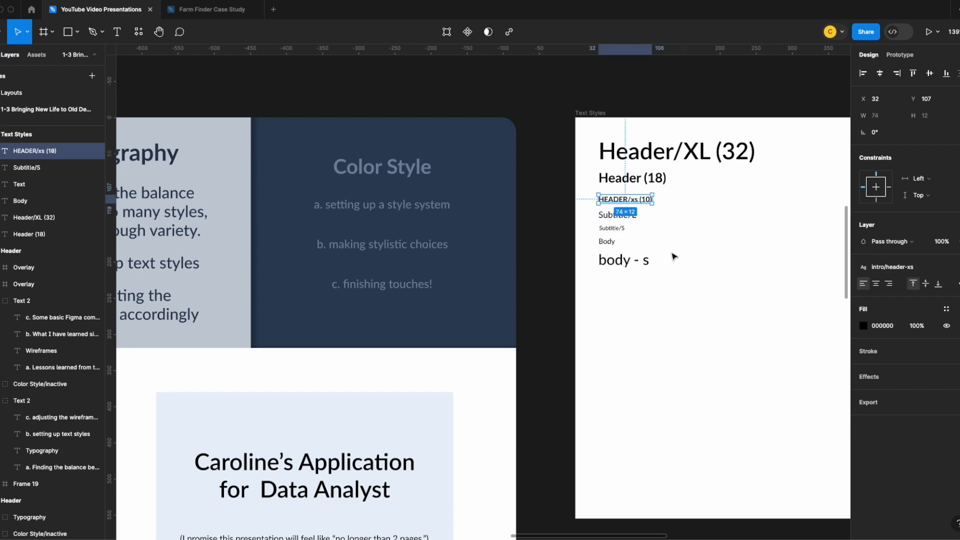
# Set the ROLLBAR BY BANK bullets on the DI Dashboard slide to font size 8 with auto height
pyautogui.scroll(-12, 568, 306)
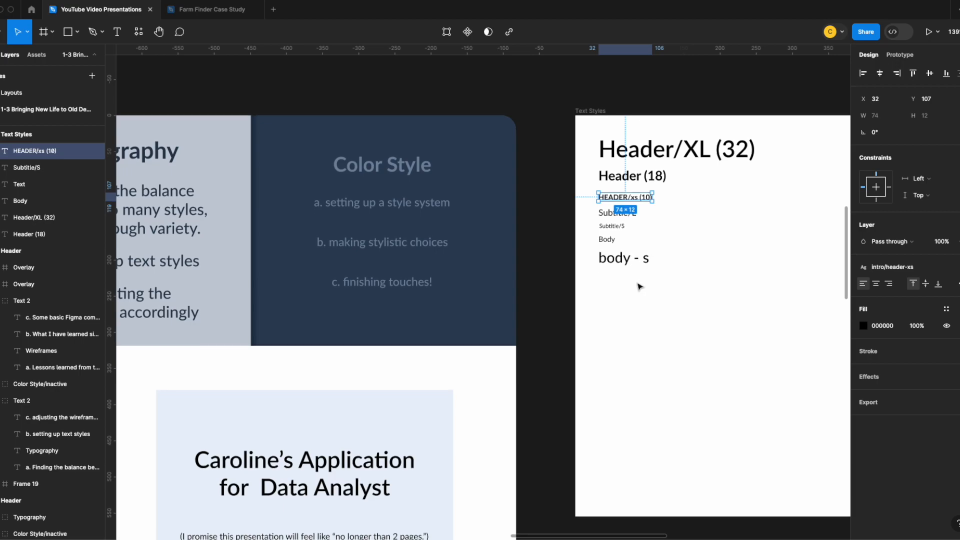
pyautogui.scroll(3, 503, 302)
pyautogui.scroll(2, 503, 302)
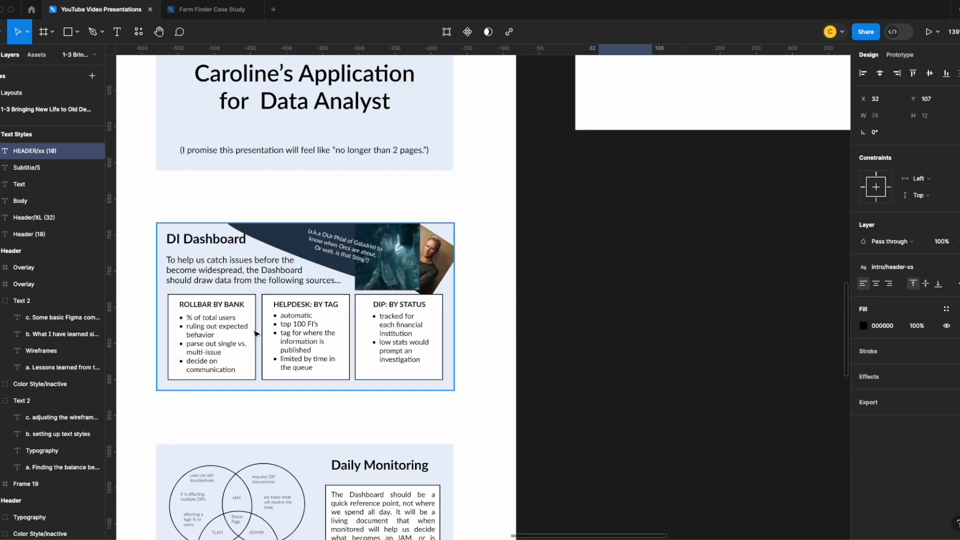
pyautogui.click(227, 333)
pyautogui.click(227, 333)
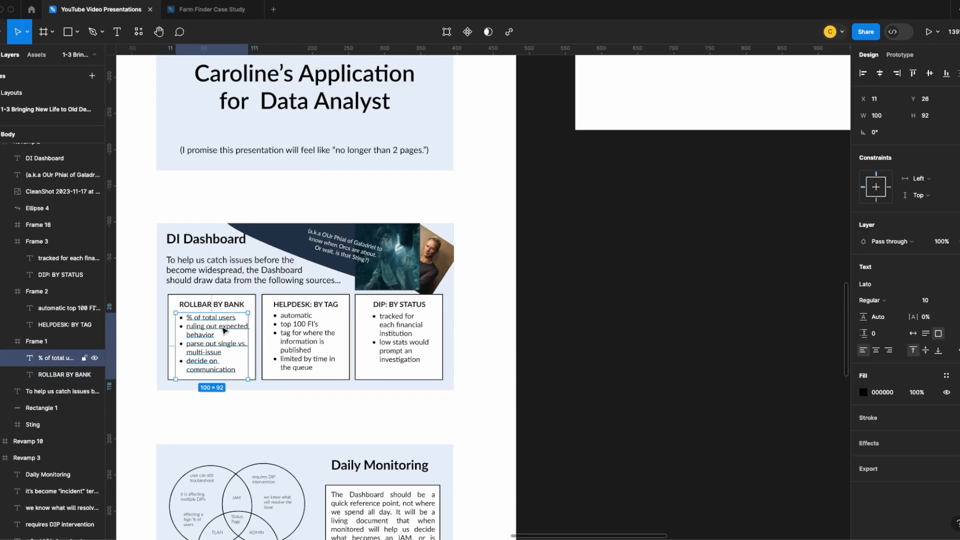
pyautogui.click(949, 300)
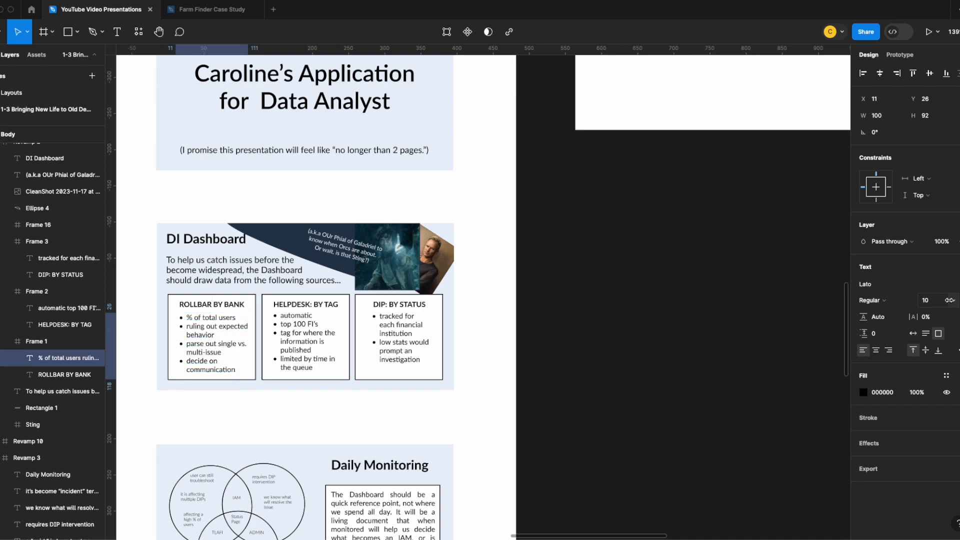
pyautogui.click(937, 305)
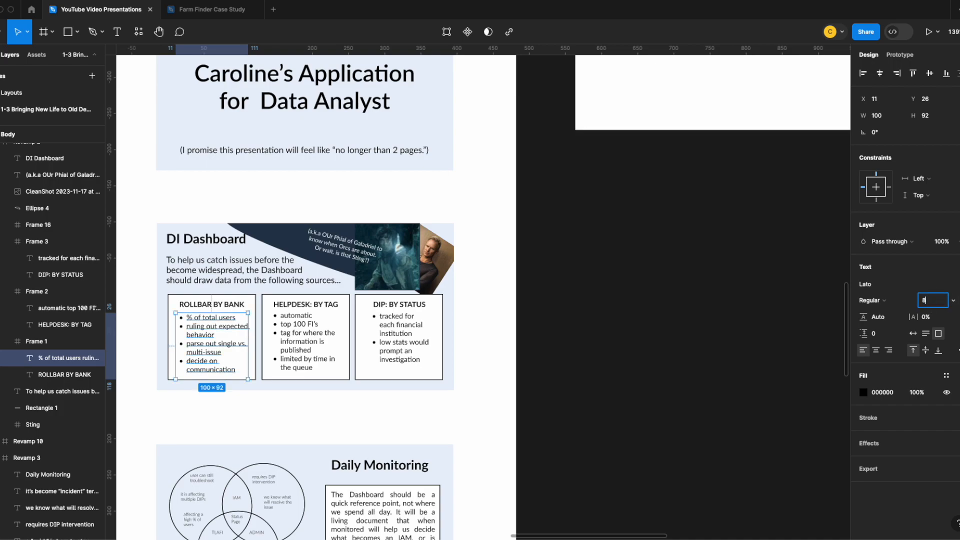
pyautogui.press('Return')
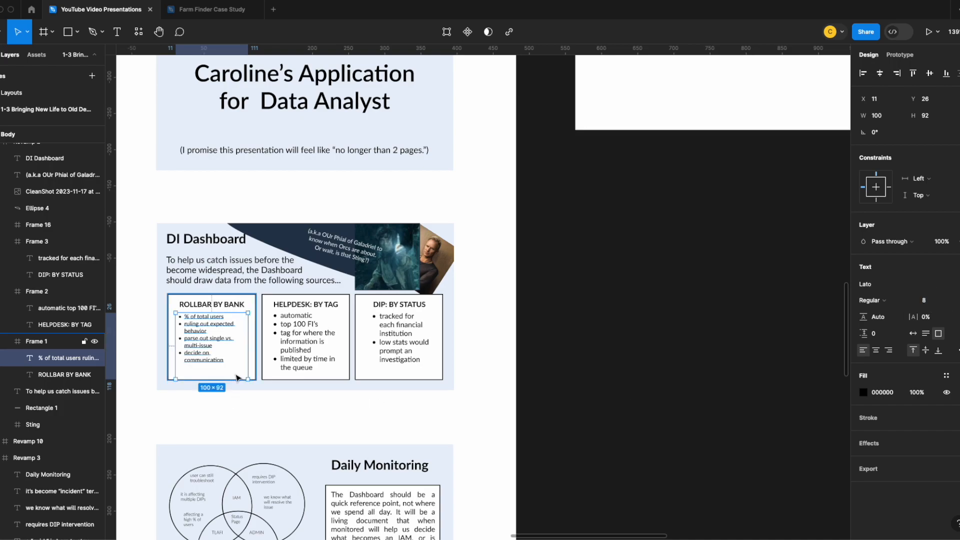
pyautogui.click(925, 334)
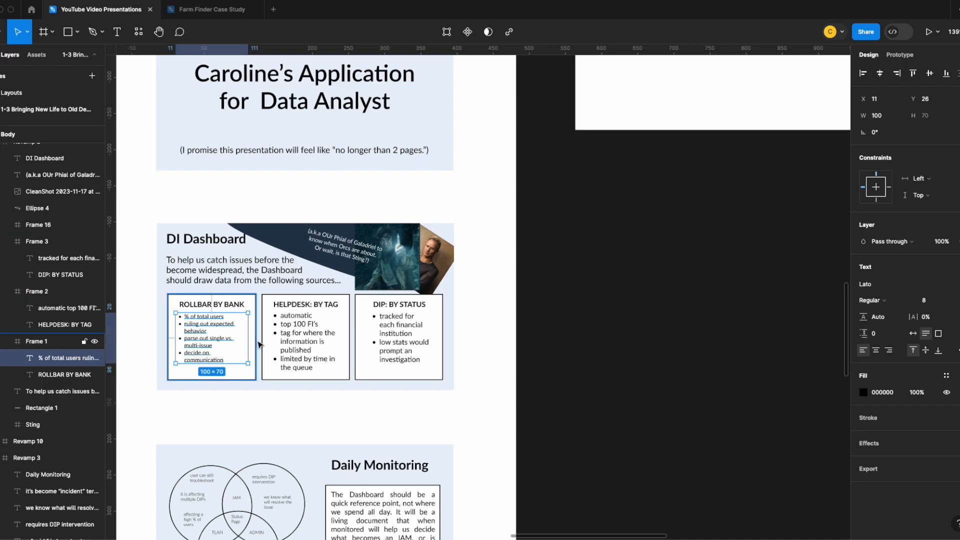
# Set the Body sample in the Text Styles frame to font size 8 with auto height
pyautogui.scroll(8, 302, 342)
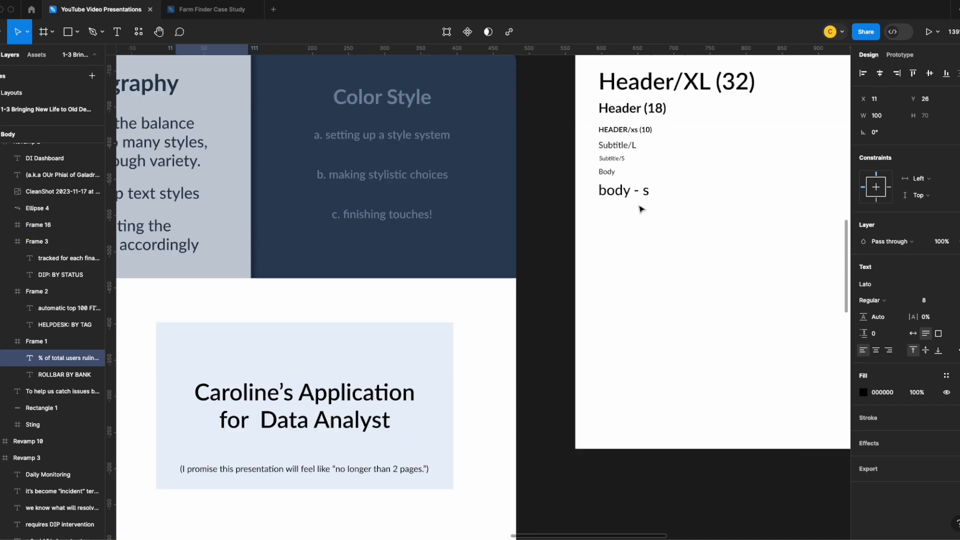
pyautogui.click(607, 171)
pyautogui.click(936, 305)
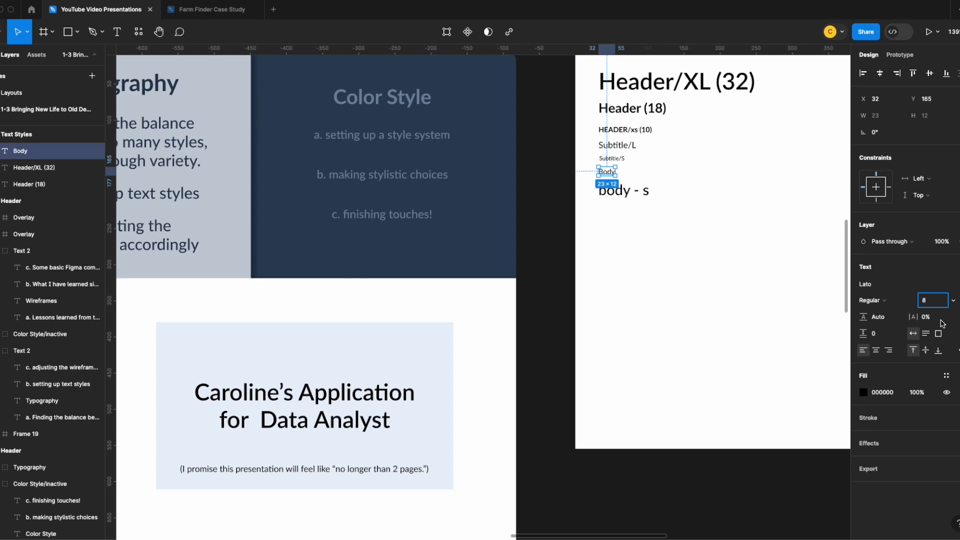
pyautogui.write('8')
pyautogui.click(926, 339)
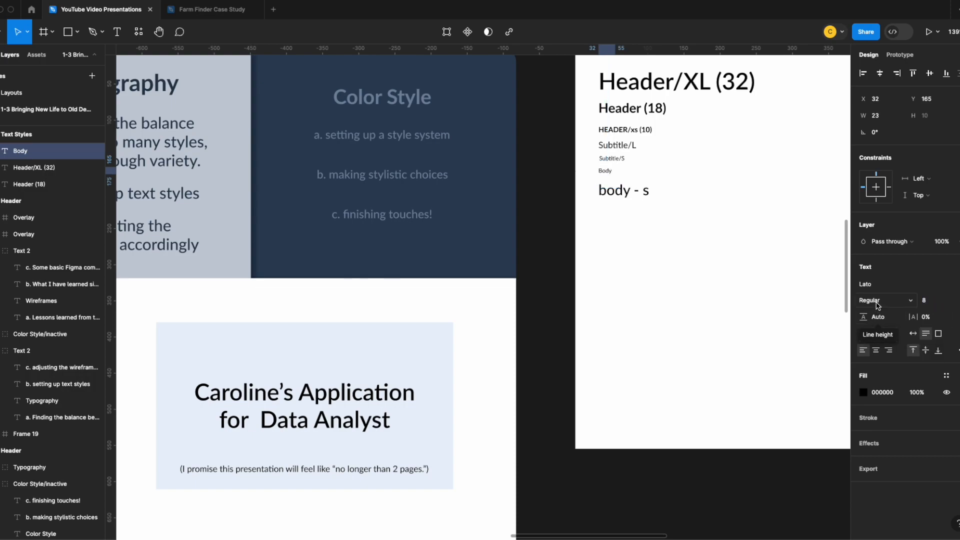
# Create a text style named "intro/body" from the Body sample
pyautogui.click(956, 269)
pyautogui.click(957, 286)
pyautogui.write('intro/body')
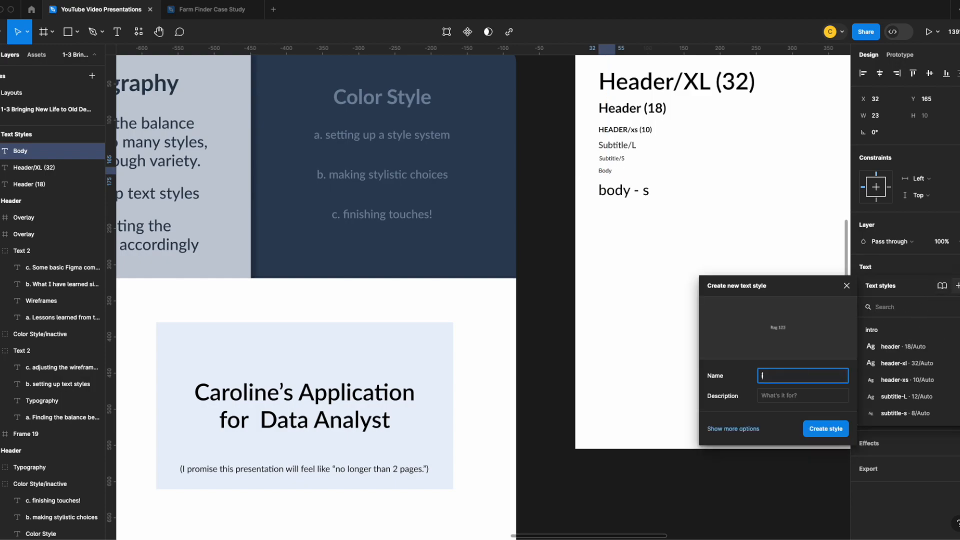
pyautogui.press('Return')
# Apply the intro/body style to the HELPDESK: BY TAG and DIP: BY STATUS bullet lists on the DI Dashboard slide
pyautogui.scroll(-8, 244, 211)
pyautogui.keyDown('super'); pyautogui.click(306, 246); pyautogui.keyUp('super')
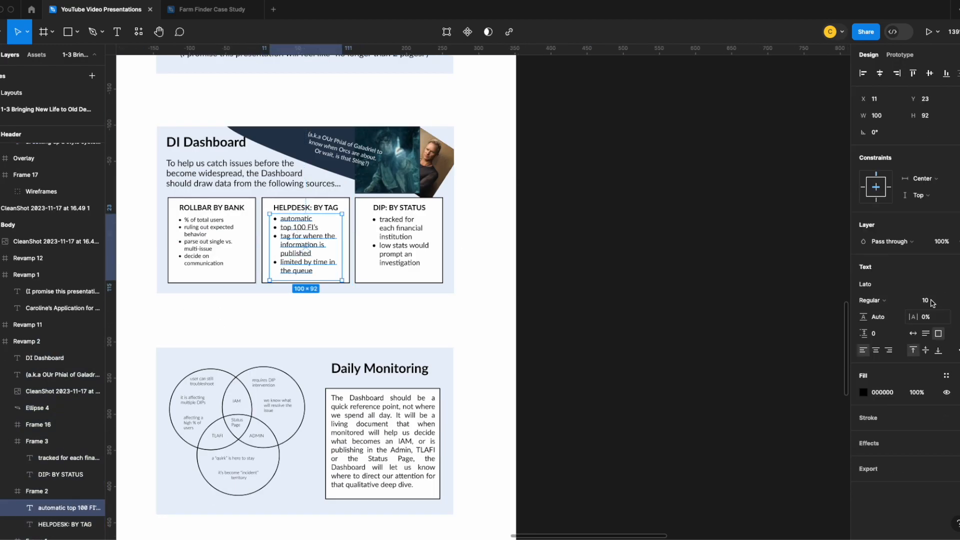
pyautogui.click(957, 269)
pyautogui.click(900, 353)
pyautogui.click(957, 284)
pyautogui.doubleClick(405, 225)
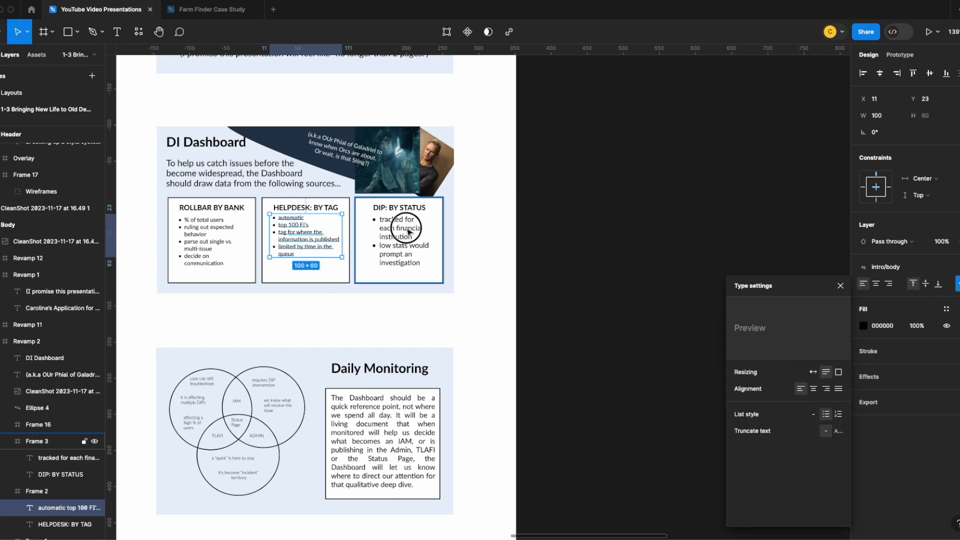
pyautogui.click(957, 268)
pyautogui.click(904, 430)
pyautogui.click(946, 309)
pyautogui.click(957, 283)
# Apply the intro/body style to the boxed paragraph on the Daily Monitoring slide and set it to auto height
pyautogui.scroll(-4, 295, 320)
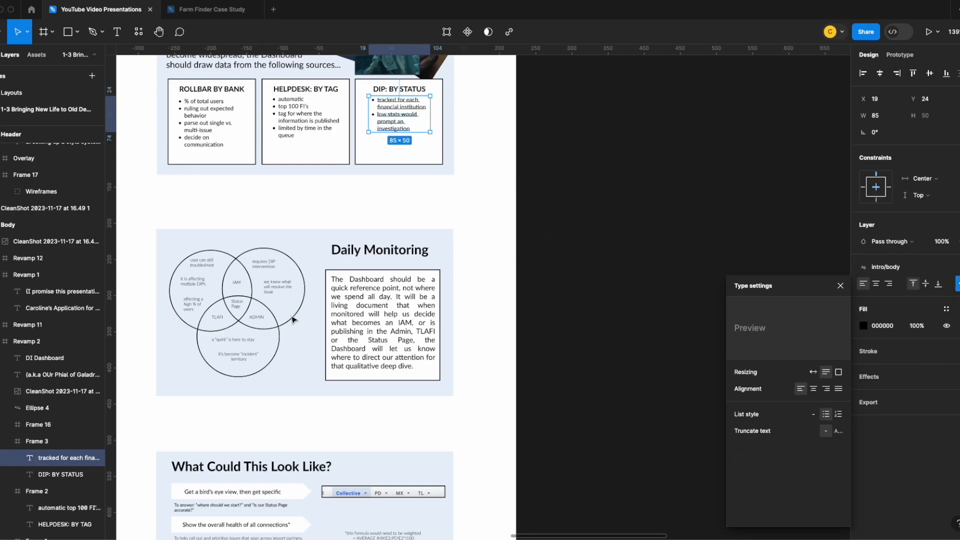
pyautogui.keyDown('super'); pyautogui.click(367, 250); pyautogui.keyUp('super')
pyautogui.click(957, 268)
pyautogui.click(920, 352)
pyautogui.click(957, 283)
pyautogui.click(825, 373)
# Apply the intro/body style to the four arrow captions and the formula note on the What Could This Look Like? slide
pyautogui.scroll(-5, 290, 255)
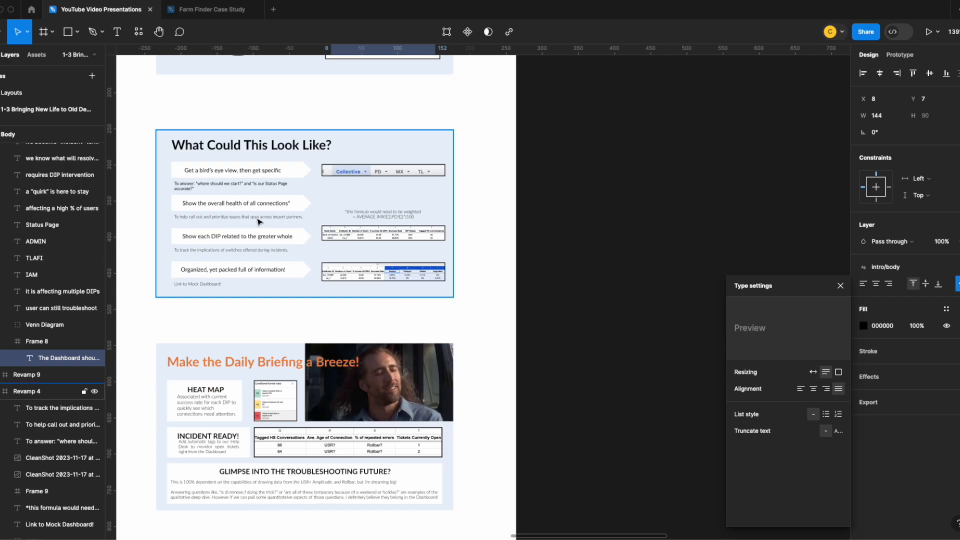
pyautogui.doubleClick(259, 185)
pyautogui.keyDown('shift'); pyautogui.click(260, 218); pyautogui.keyUp('shift')
pyautogui.keyDown('shift'); pyautogui.click(261, 251); pyautogui.keyUp('shift')
pyautogui.keyDown('shift'); pyautogui.click(198, 284); pyautogui.keyUp('shift')
pyautogui.keyDown('shift'); pyautogui.click(382, 214); pyautogui.keyUp('shift')
pyautogui.click(947, 293)
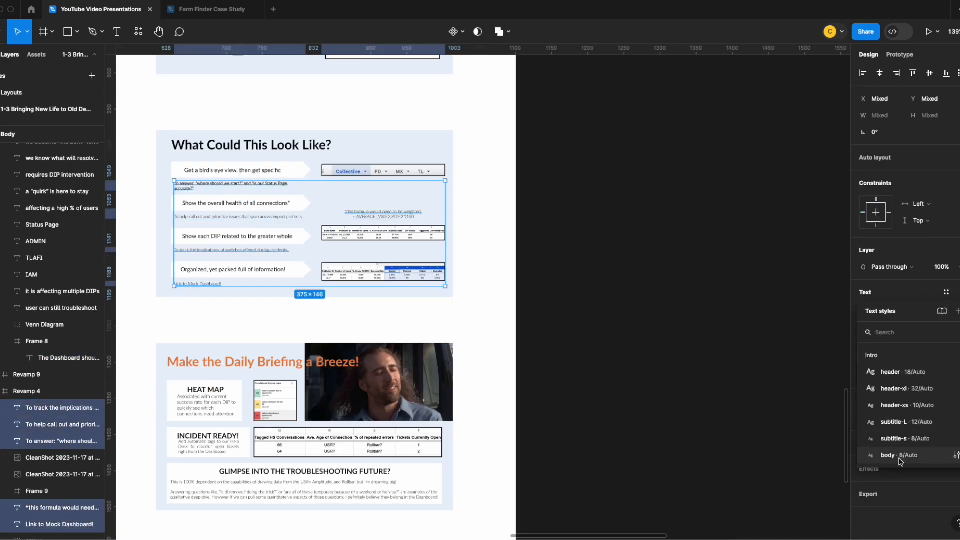
pyautogui.click(900, 453)
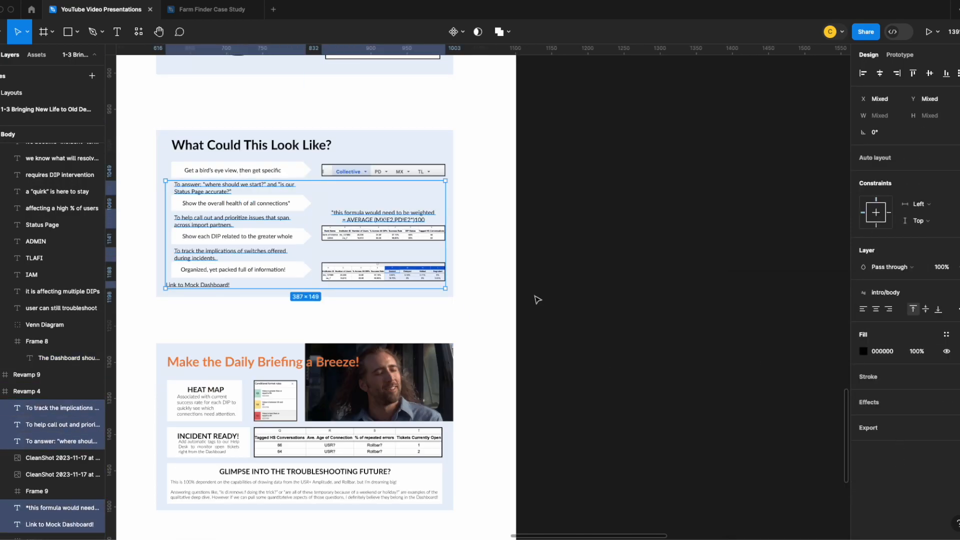
pyautogui.click(491, 301)
# Apply the intro/body style to the description under the HEAT MAP heading
pyautogui.scroll(-1, 488, 300)
pyautogui.keyDown('super'); pyautogui.click(207, 378); pyautogui.keyUp('super')
pyautogui.click(957, 268)
pyautogui.click(895, 435)
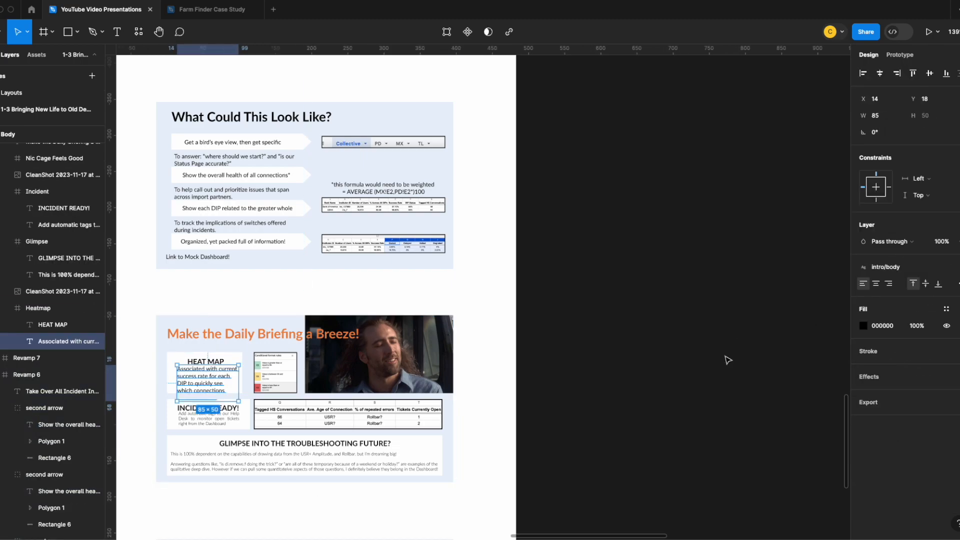
# Undo the intro/body style on the description under the HEAT MAP heading
pyautogui.press('super+z')
pyautogui.scroll(-9, 311, 273)
pyautogui.scroll(16, 323, 264)
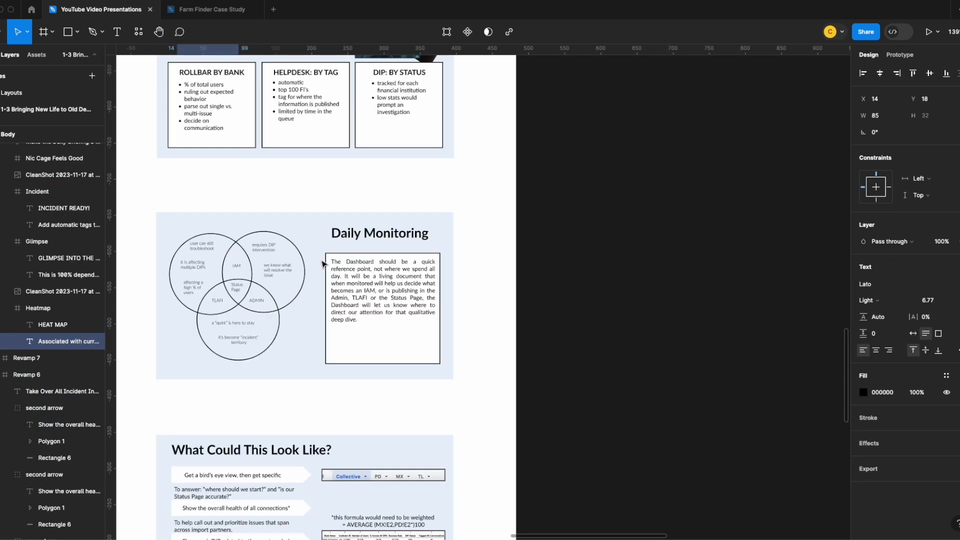
# Add a text sample reading "Body - s" beneath the Body sample in the Text Styles frame
pyautogui.scroll(10, 323, 264)
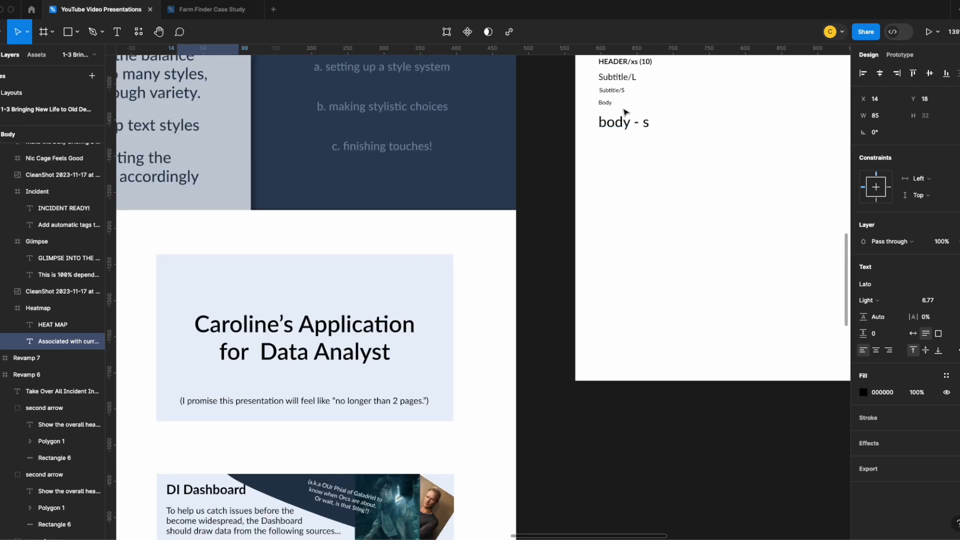
pyautogui.click(617, 122)
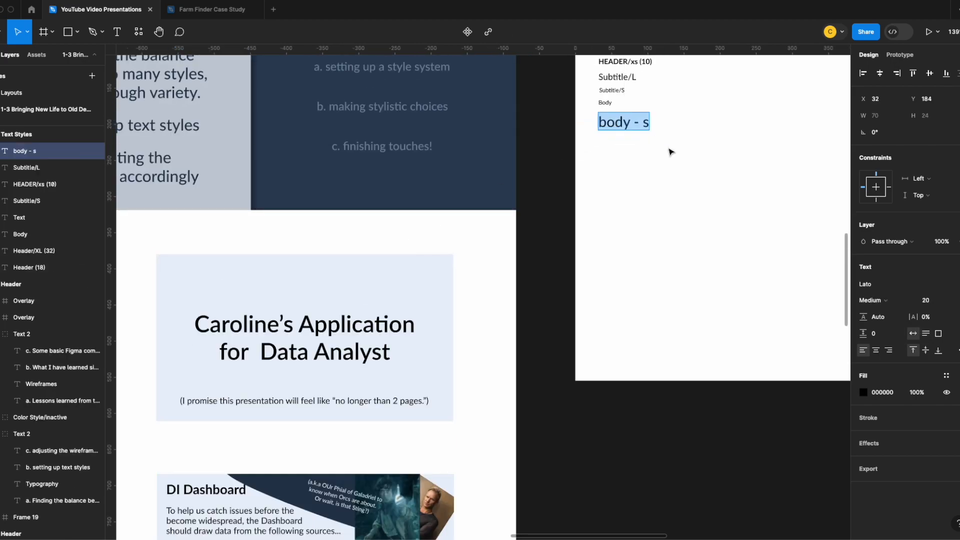
pyautogui.doubleClick(629, 121)
pyautogui.click(630, 125)
pyautogui.moveTo(607, 123); pyautogui.dragTo(594, 123)
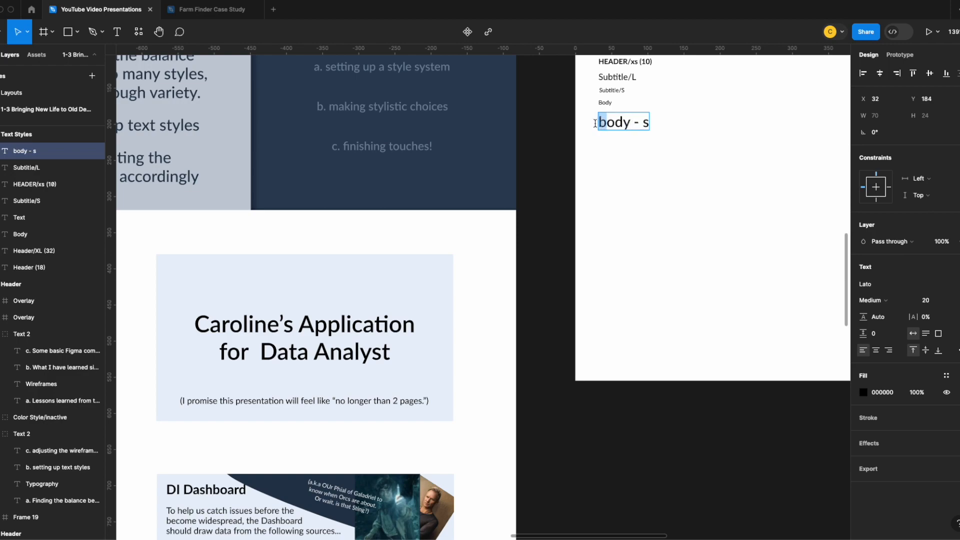
pyautogui.write('B')
pyautogui.press('Escape')
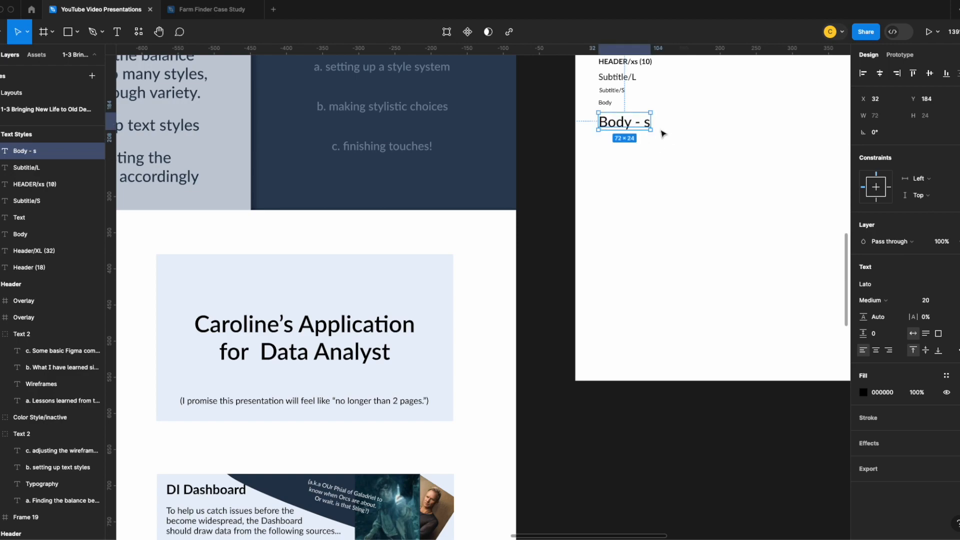
# Set the Body - s sample's font size to 6 and move it slightly closer to the Body sample
pyautogui.click(942, 303)
pyautogui.press('Return')
pyautogui.click(668, 151)
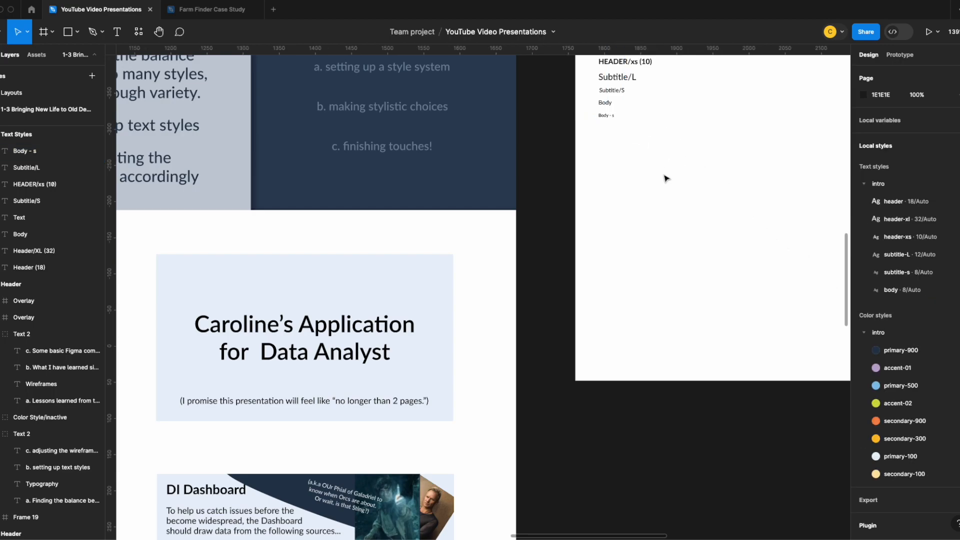
pyautogui.moveTo(606, 116); pyautogui.dragTo(609, 116)
# Adjust the Body - s sample's font weight and save its formatting as a text style named intro/body-s
pyautogui.scroll(-10, 402, 291)
pyautogui.scroll(-8, 400, 293)
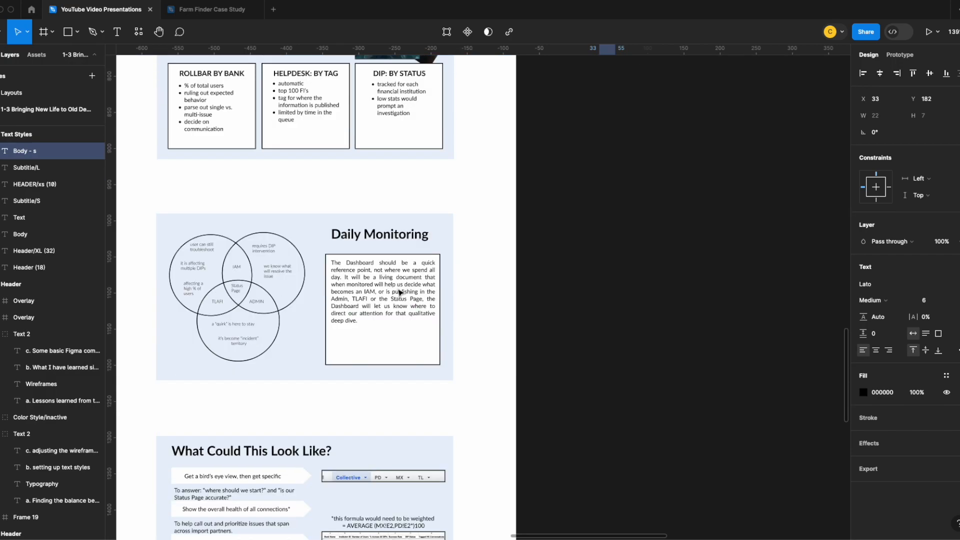
pyautogui.scroll(20, 457, 298)
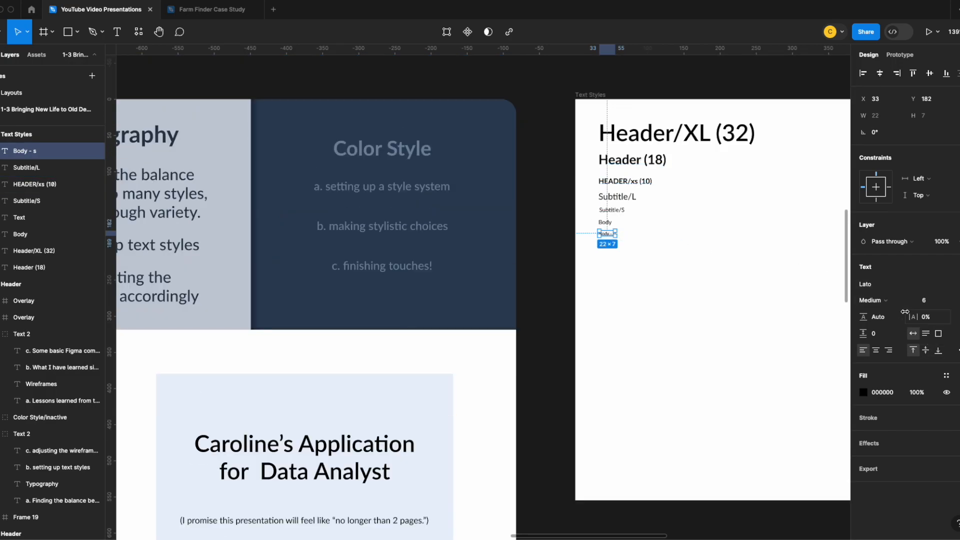
pyautogui.click(871, 300)
pyautogui.click(876, 288)
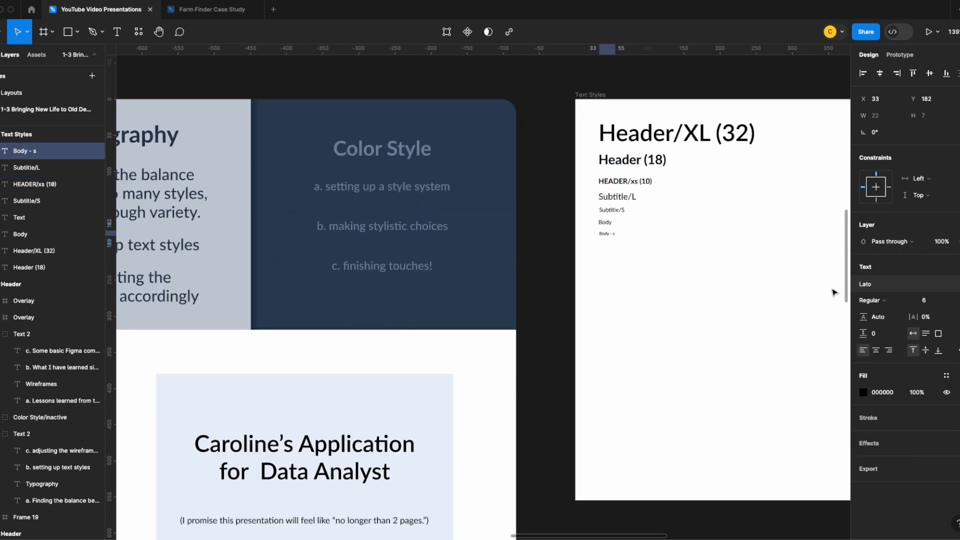
pyautogui.click(650, 254)
pyautogui.click(611, 235)
pyautogui.click(958, 267)
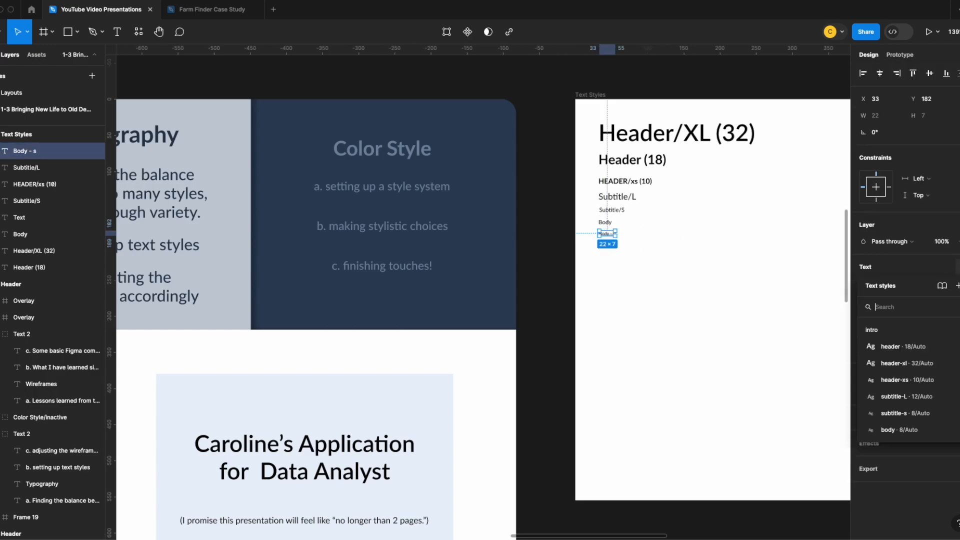
pyautogui.click(958, 285)
pyautogui.write('intro')
pyautogui.write('/body-s')
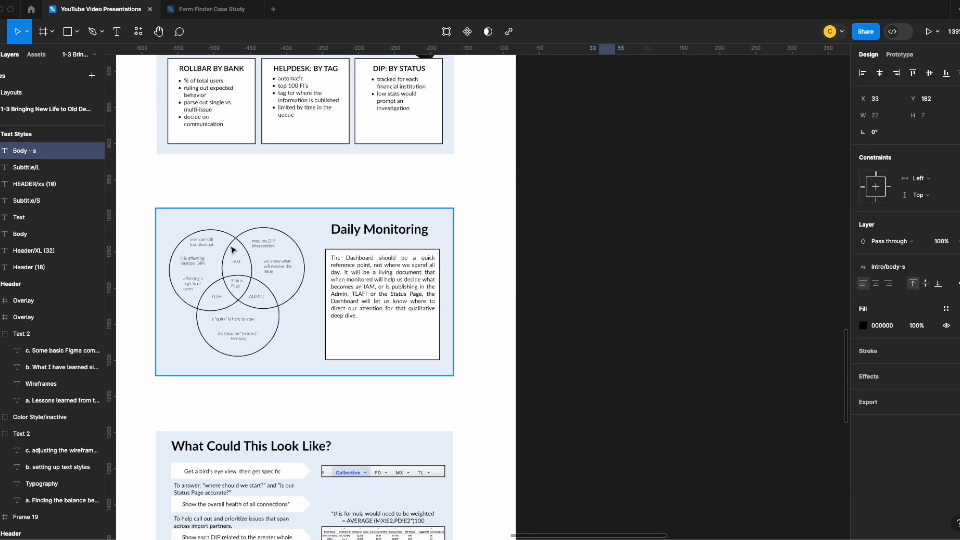
# Apply the intro/body-s style to all the Venn diagram labels on the Daily Monitoring slide, including Status Page
pyautogui.moveTo(190, 231); pyautogui.dragTo(296, 324)
pyautogui.keyDown('shift'); pyautogui.click(242, 337); pyautogui.keyUp('shift')
pyautogui.click(946, 293)
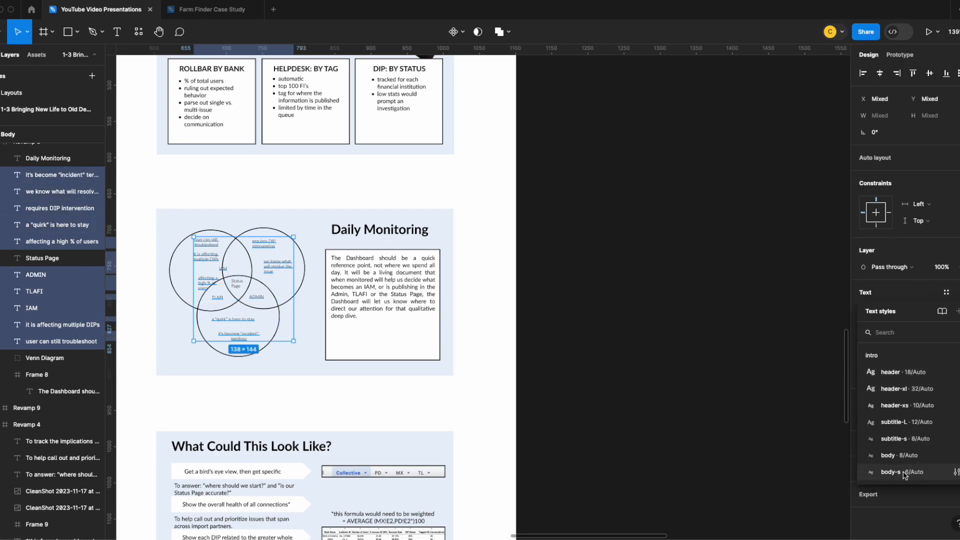
pyautogui.click(902, 472)
pyautogui.click(236, 283)
pyautogui.click(947, 376)
pyautogui.click(945, 267)
pyautogui.click(893, 446)
# Apply the intro/body-s style to the captions between the arrows, the Link to Mock Dashboard line and the formula note on the What Could This Look Like? slide
pyautogui.click(221, 308)
pyautogui.keyDown('shift'); pyautogui.click(220, 338); pyautogui.keyUp('shift')
pyautogui.keyDown('shift'); pyautogui.click(221, 370); pyautogui.keyUp('shift')
pyautogui.keyDown('shift'); pyautogui.click(203, 401); pyautogui.keyUp('shift')
pyautogui.keyDown('shift'); pyautogui.click(380, 333); pyautogui.keyUp('shift')
pyautogui.click(925, 293)
pyautogui.click(895, 471)
# Apply the intro/body-s style to the descriptions under HEAT MAP, INCIDENT READY! and GLIMPSE INTO THE TROUBLESHOOTING FUTURE? on the Daily Briefing slide
pyautogui.scroll(-4, 362, 386)
pyautogui.keyDown('super'); pyautogui.click(210, 336); pyautogui.keyUp('super')
pyautogui.keyDown('super'); pyautogui.click(209, 374); pyautogui.keyUp('super')
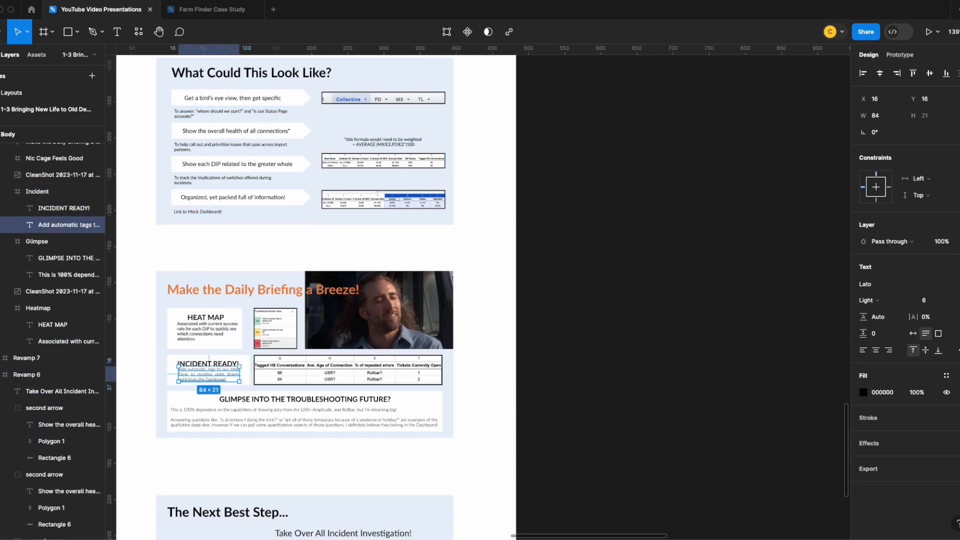
pyautogui.click(946, 267)
pyautogui.click(893, 447)
pyautogui.keyDown('super'); pyautogui.click(336, 409); pyautogui.keyUp('super')
pyautogui.click(946, 267)
pyautogui.click(894, 447)
# Check the restyled title, DI Dashboard and Daily Monitoring slides against the samples in the Text Styles frame
pyautogui.scroll(-4, 343, 382)
pyautogui.scroll(10, 479, 362)
pyautogui.scroll(6, 479, 362)
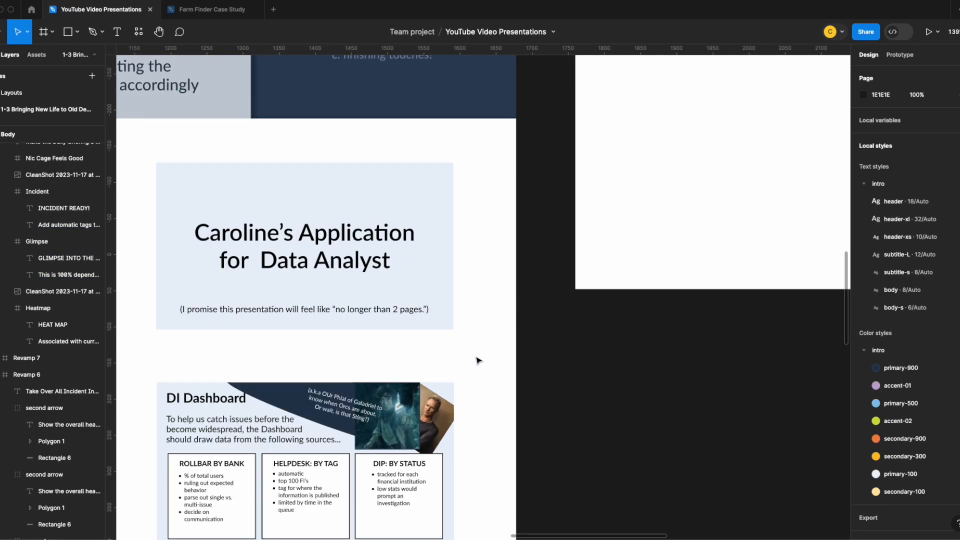
pyautogui.scroll(4, 575, 278)
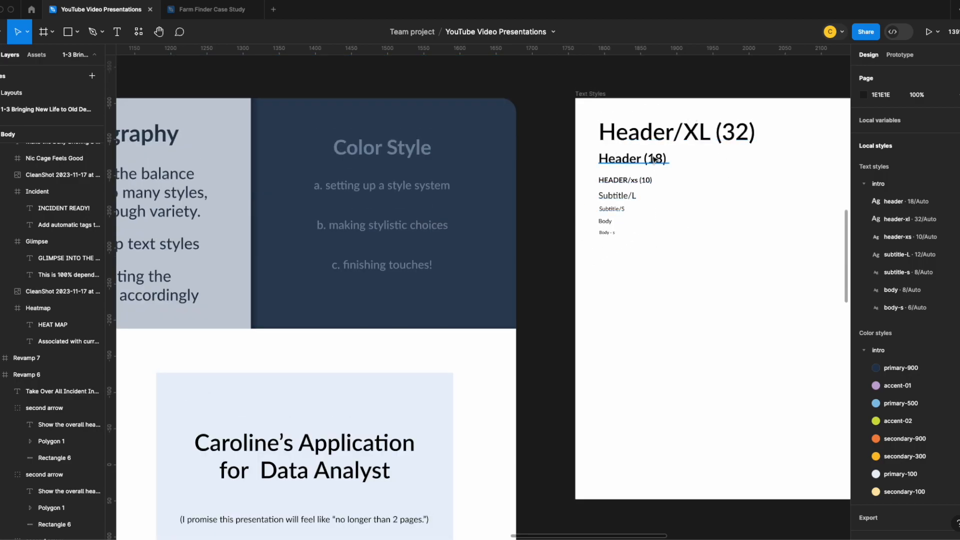
pyautogui.scroll(-6, 561, 197)
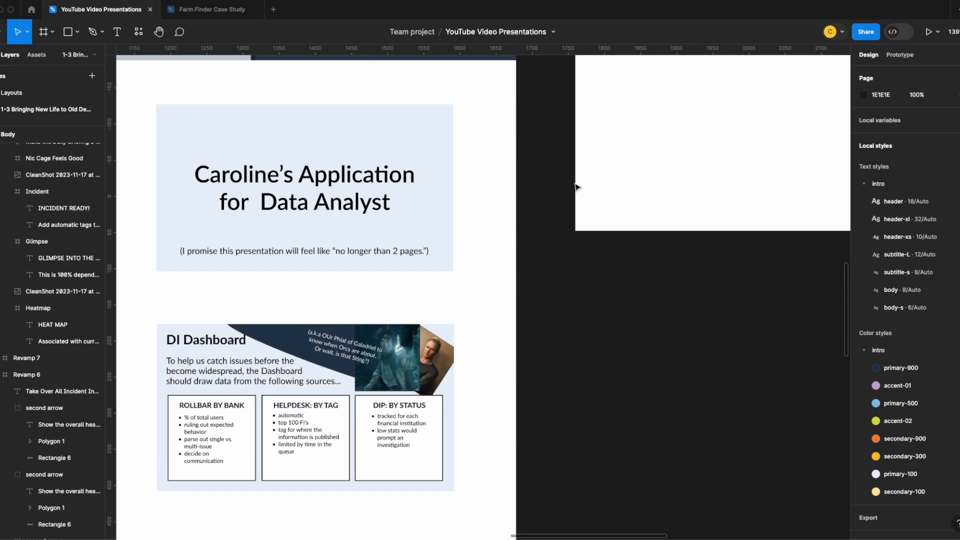
pyautogui.scroll(7, 670, 168)
pyautogui.scroll(-6, 338, 325)
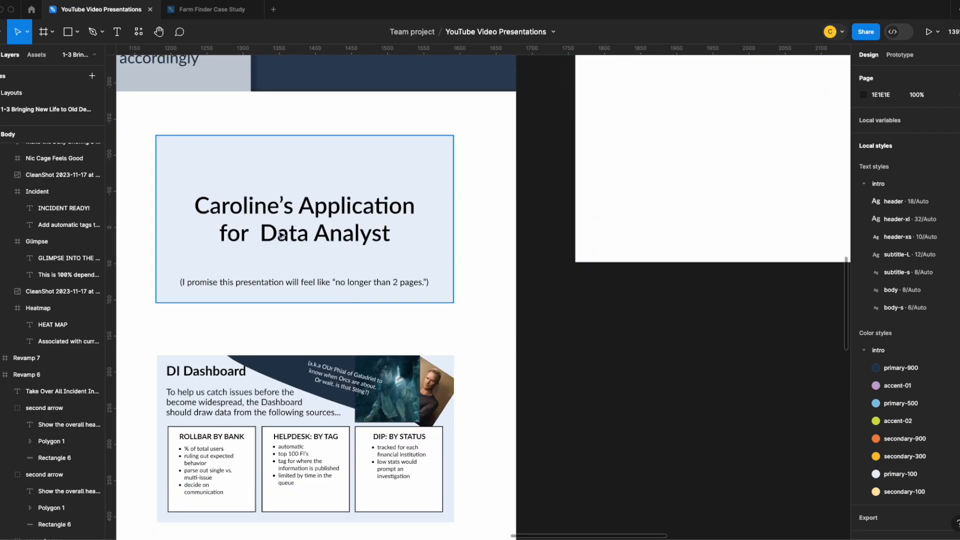
pyautogui.scroll(-7, 282, 235)
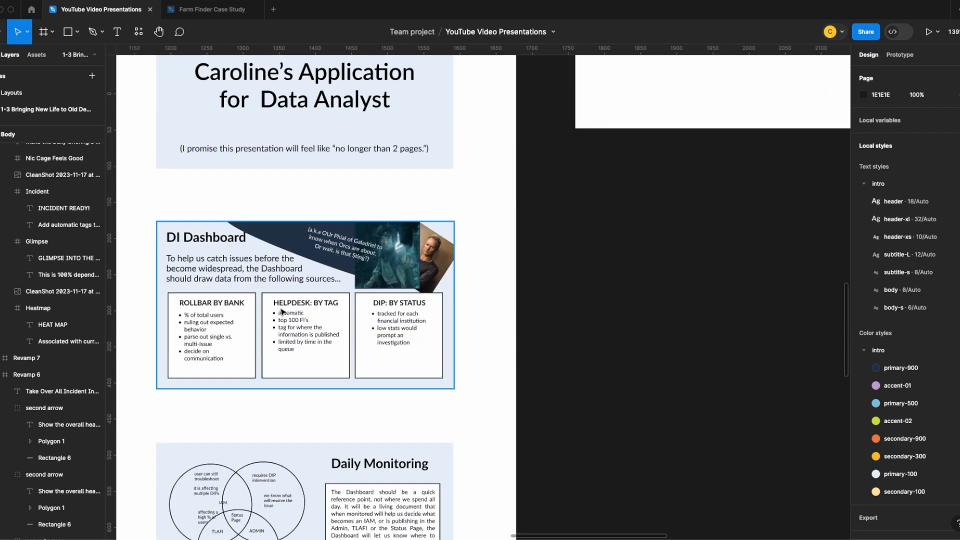
pyautogui.doubleClick(223, 315)
pyautogui.click(235, 310)
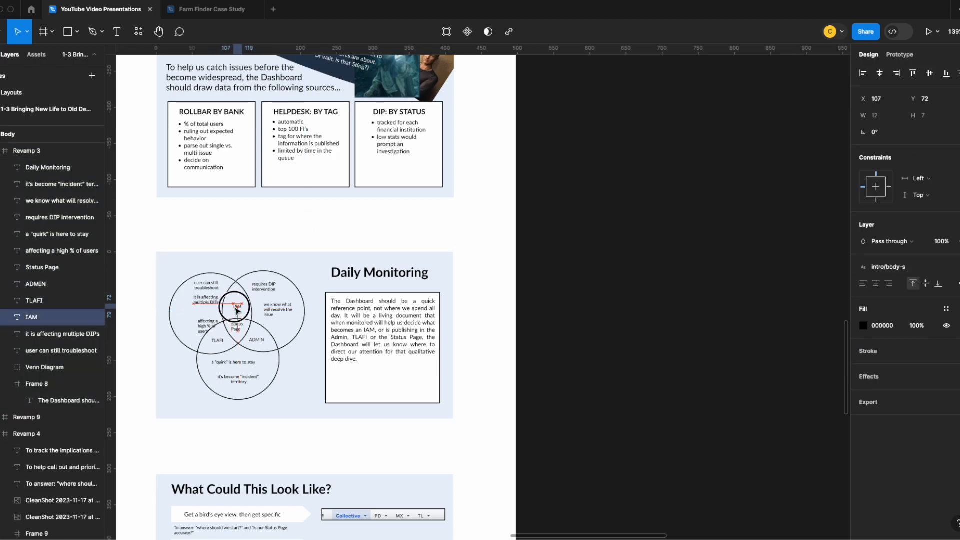
pyautogui.scroll(-2, 317, 395)
pyautogui.scroll(10, 615, 343)
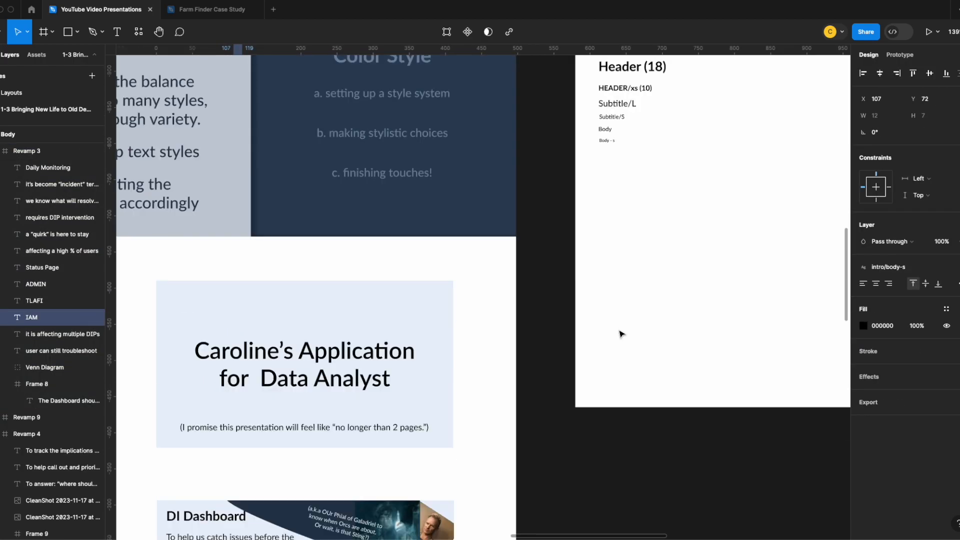
pyautogui.scroll(3, 611, 339)
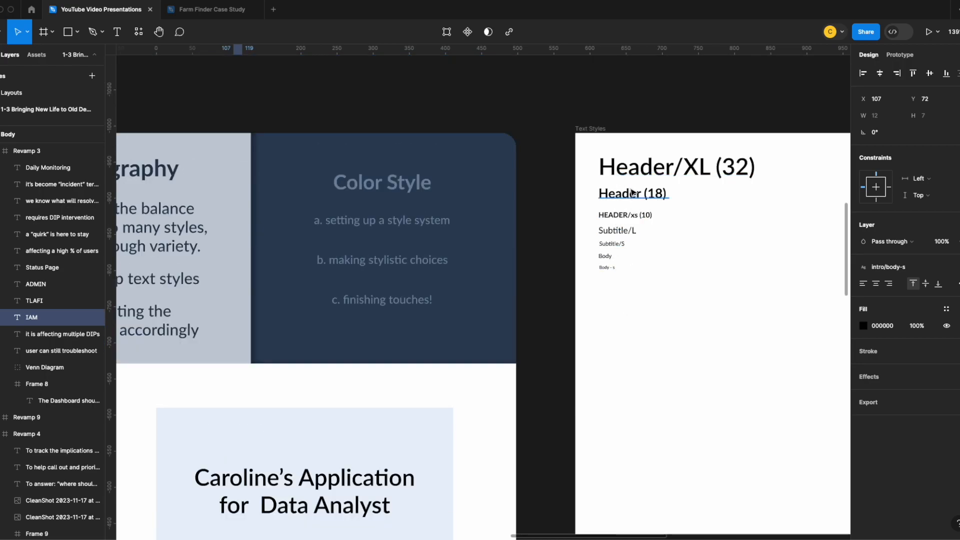
pyautogui.click(351, 364)
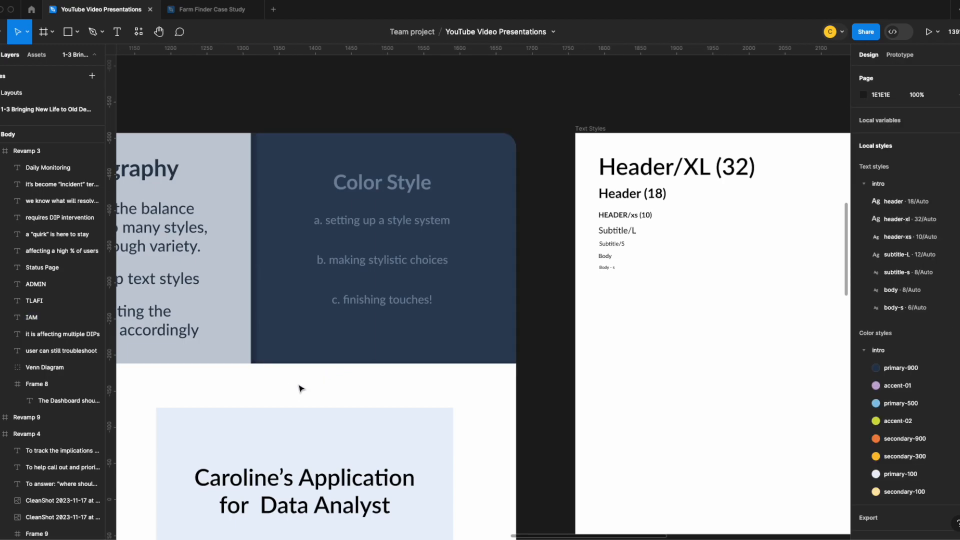
# Compare the original colored slides and the wireframe versions with the restyled slides, from the title to The Next Best Step
pyautogui.moveTo(272, 390); pyautogui.dragTo(646, 238)
pyautogui.scroll(-5, 510, 321)
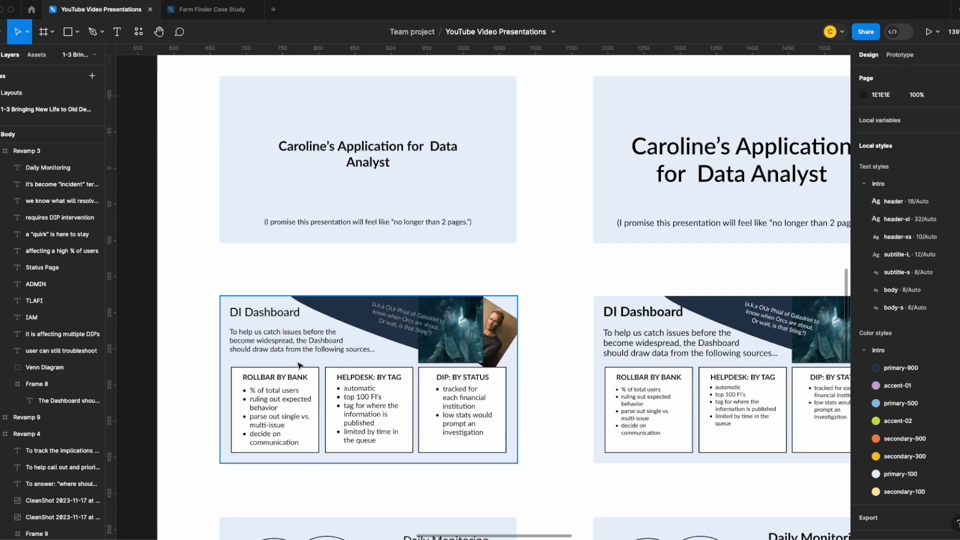
pyautogui.scroll(-3, 202, 353)
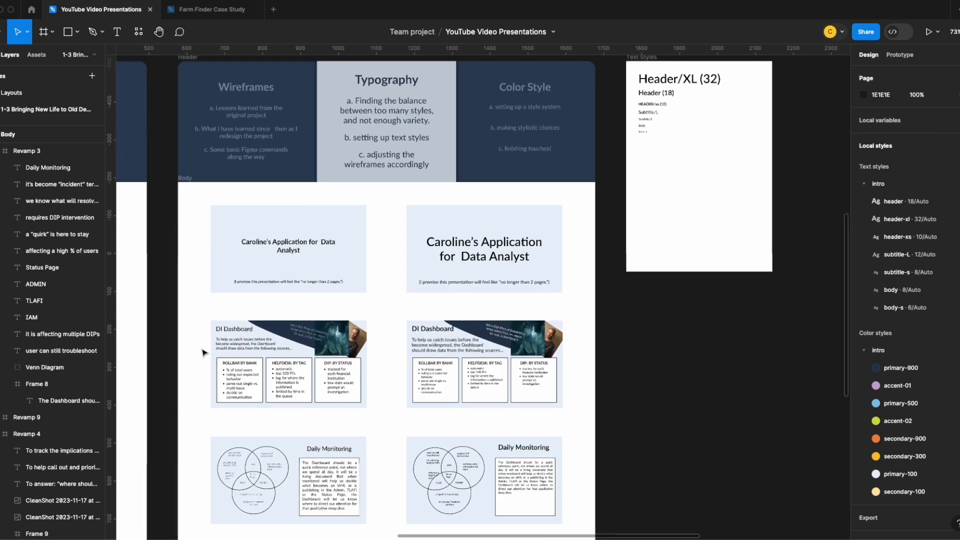
pyautogui.scroll(-3, 330, 250)
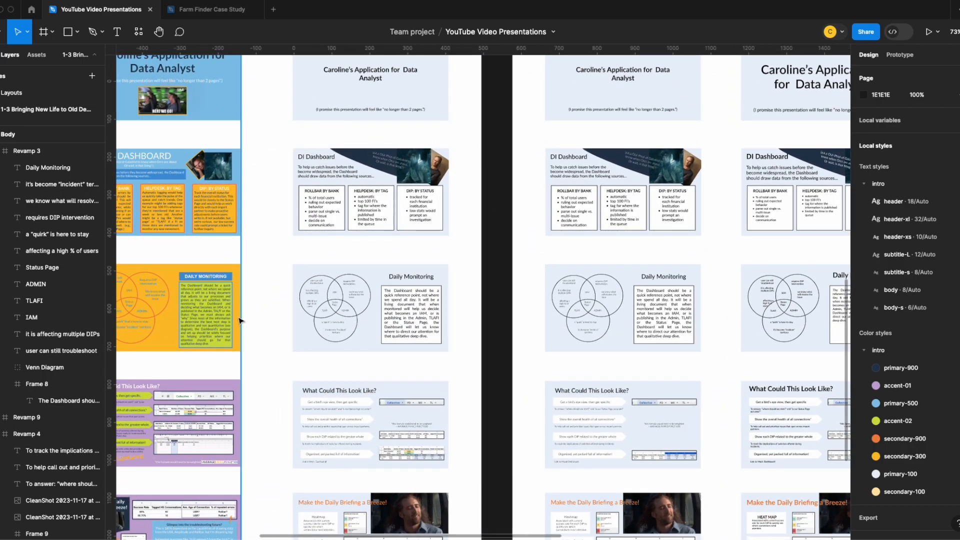
pyautogui.scroll(3, 235, 315)
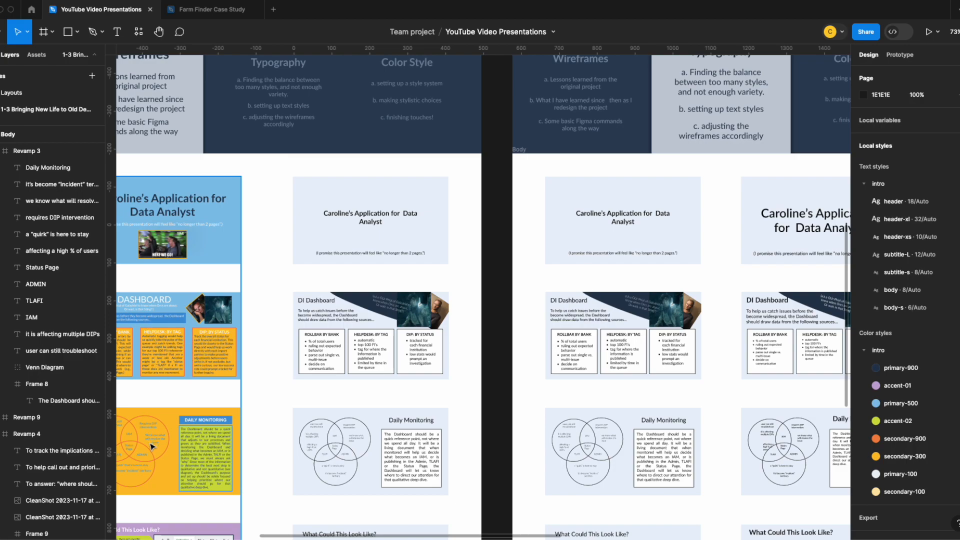
pyautogui.scroll(-3, 150, 445)
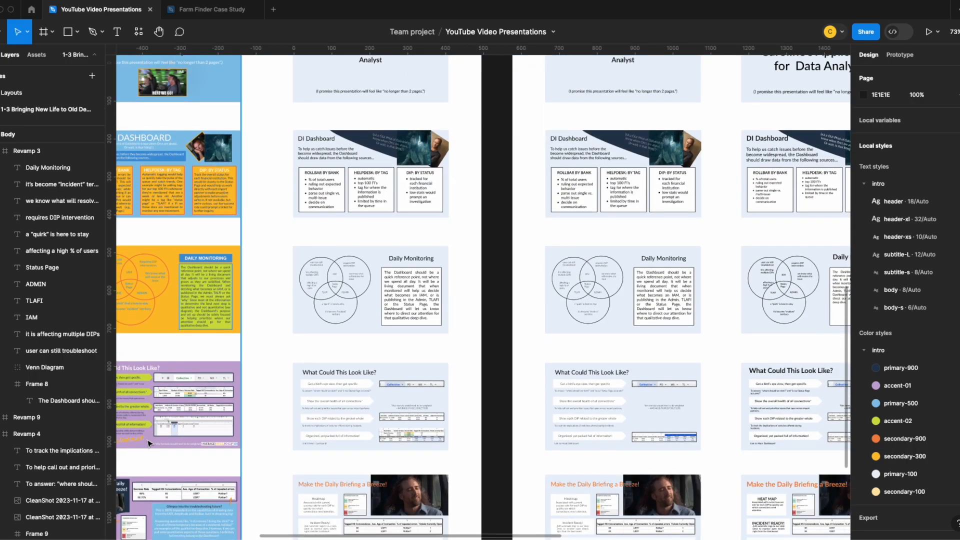
pyautogui.scroll(-3, 153, 375)
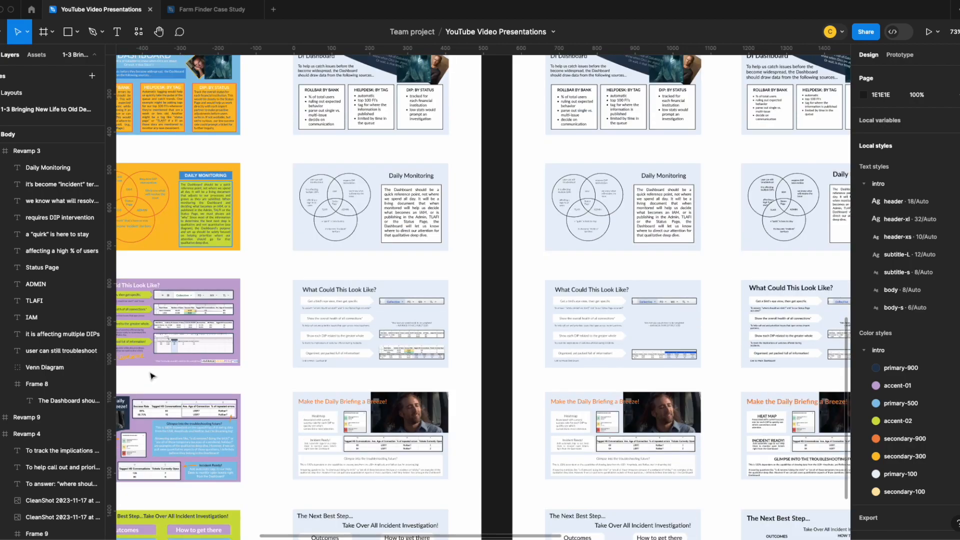
pyautogui.scroll(-7, 150, 390)
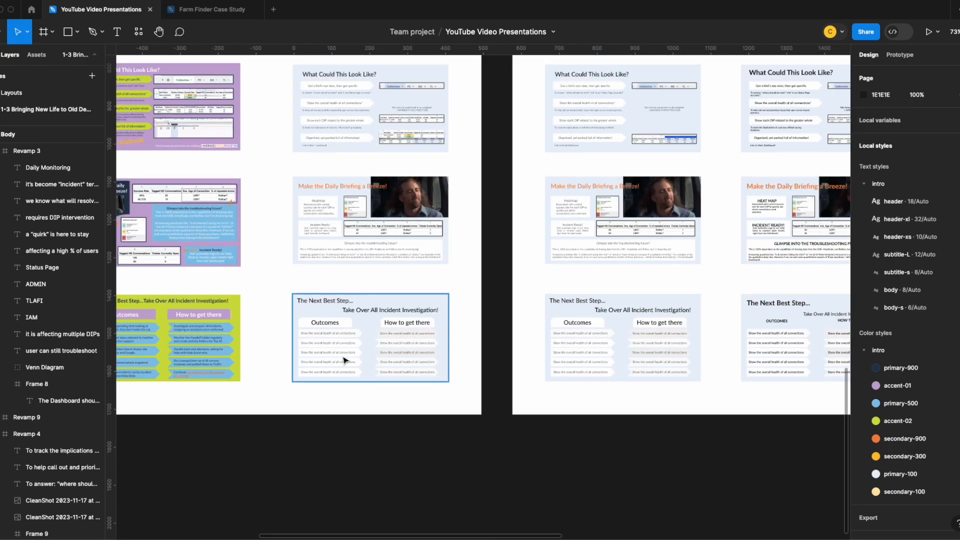
pyautogui.scroll(18, 471, 360)
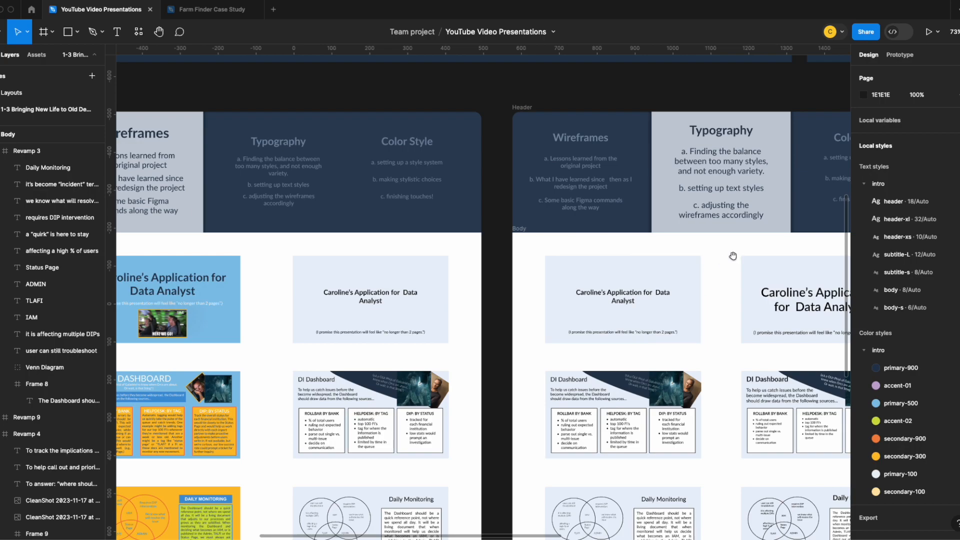
# Examine the full set of text style samples and how they are used down the column of restyled slides
pyautogui.hscroll(10, 672, 255)
pyautogui.scroll(2, 431, 230)
pyautogui.scroll(3, 446, 239)
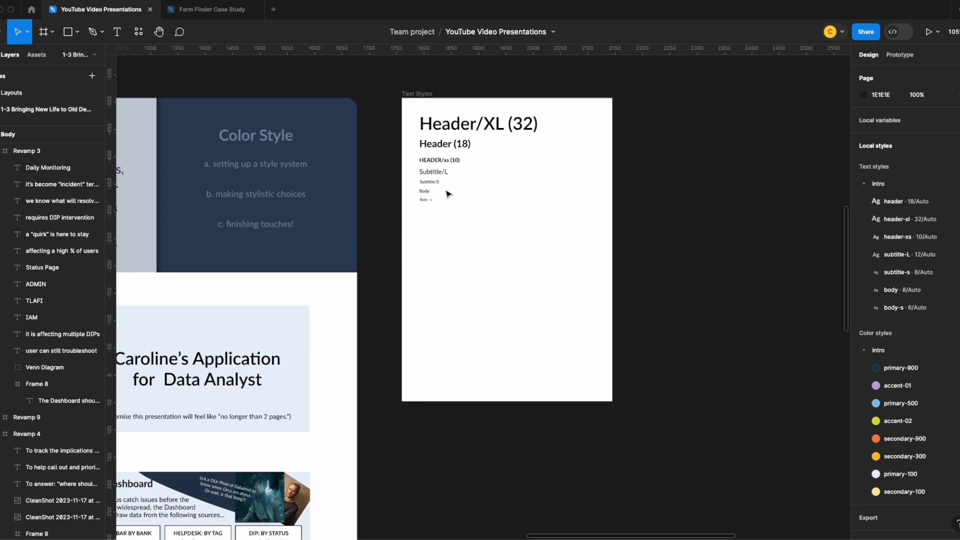
pyautogui.scroll(-5, 312, 343)
pyautogui.scroll(-4, 313, 345)
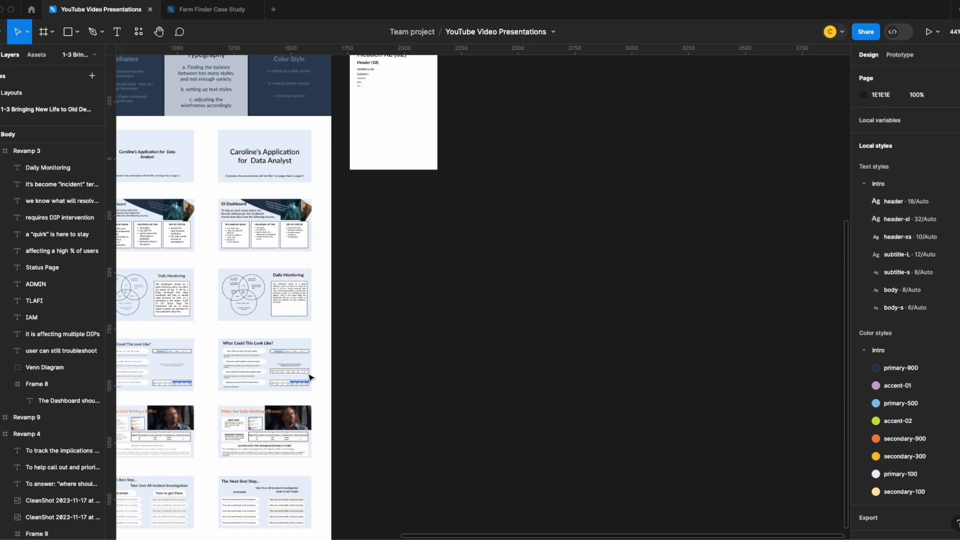
pyautogui.scroll(3, 310, 377)
pyautogui.scroll(-5, 310, 376)
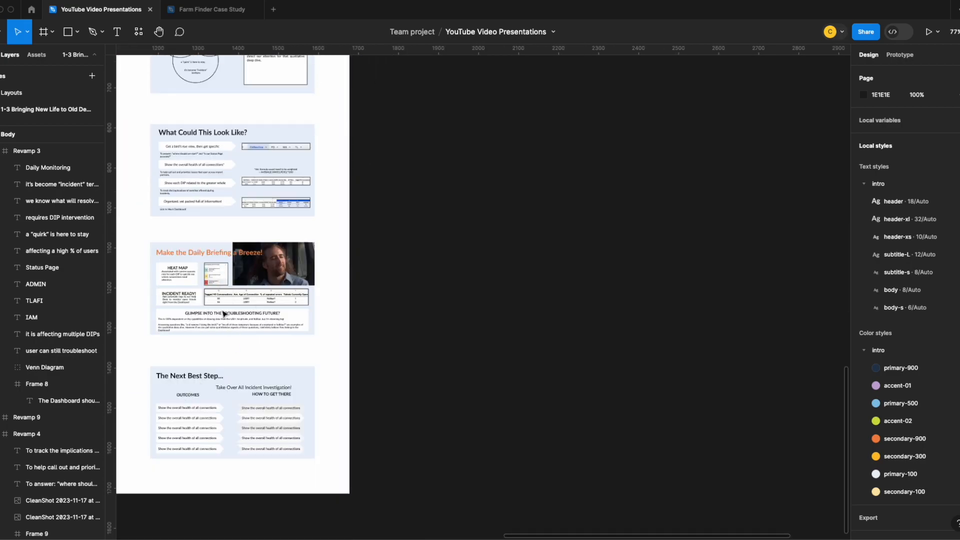
pyautogui.scroll(5, 231, 325)
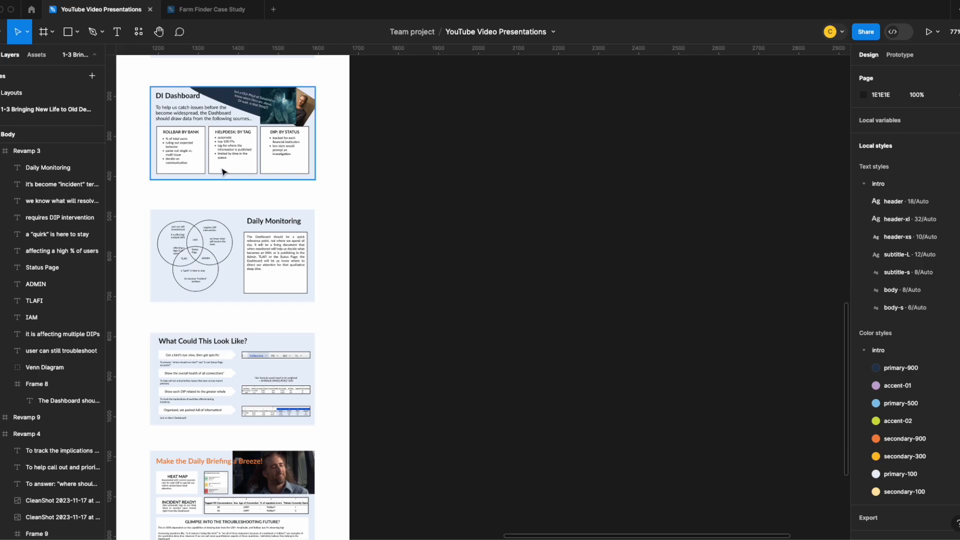
pyautogui.scroll(9, 375, 325)
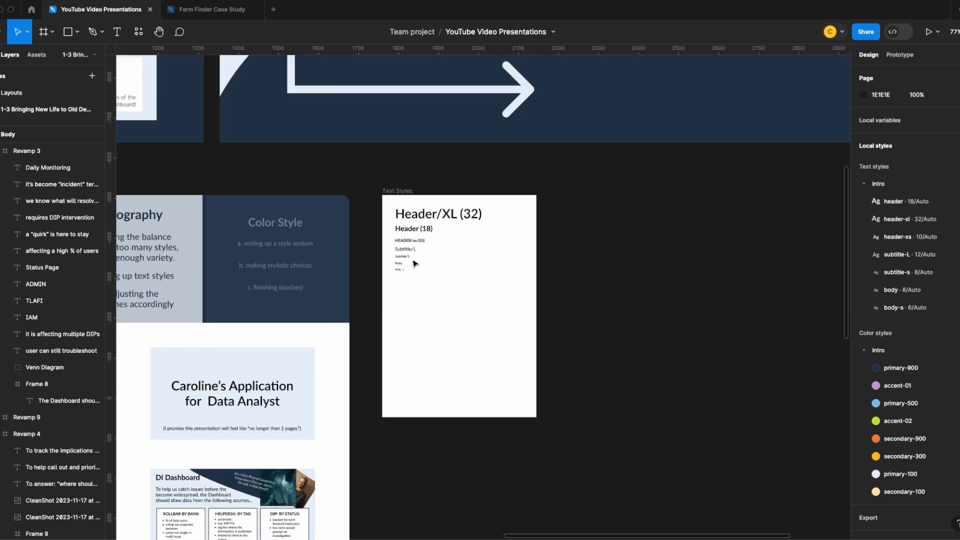
pyautogui.keyDown('ctrl'); pyautogui.scroll(5, 416, 283); pyautogui.keyUp('ctrl')
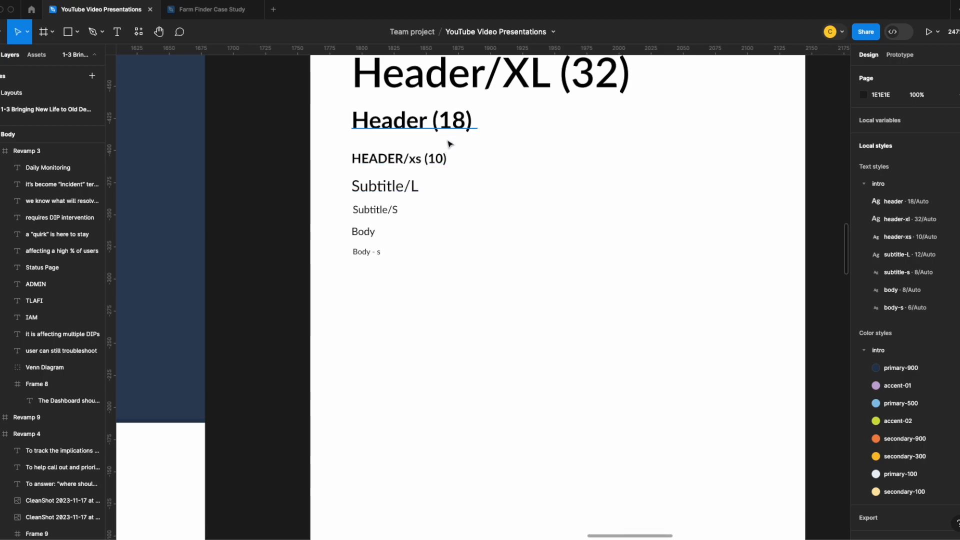
# Add the font sizes to the two subtitle samples so they read Subtitle/L (12) and Subtitle/S (8)
pyautogui.doubleClick(414, 188)
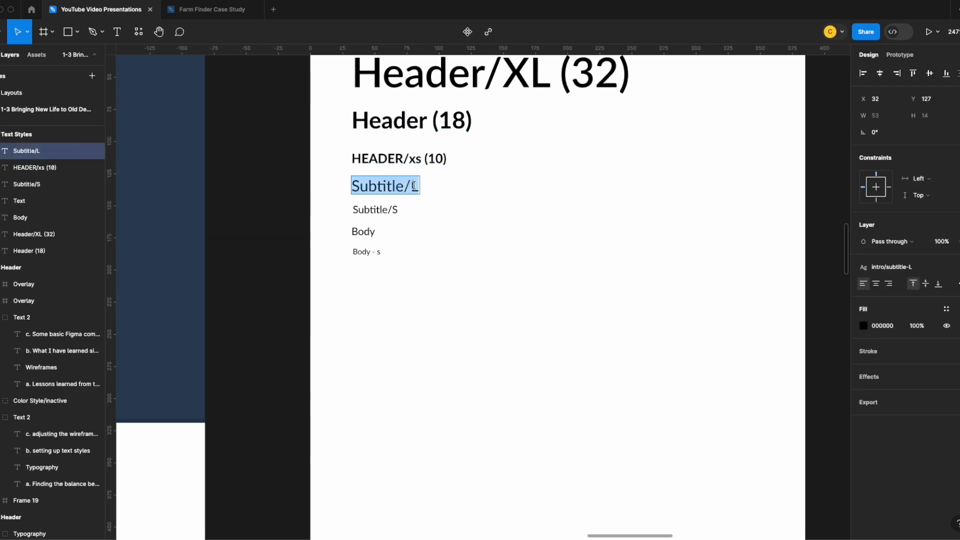
pyautogui.click(416, 186)
pyautogui.write('(120')
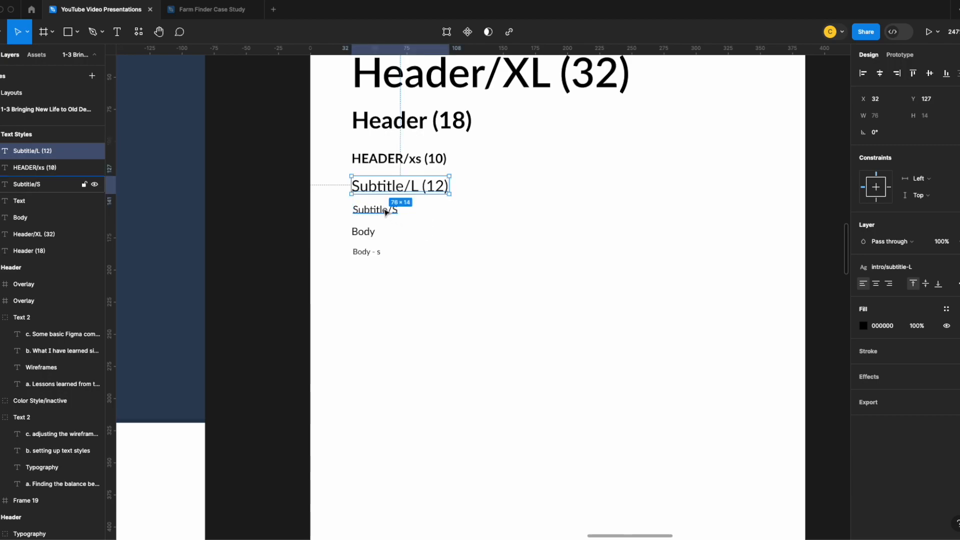
pyautogui.press('Escape')
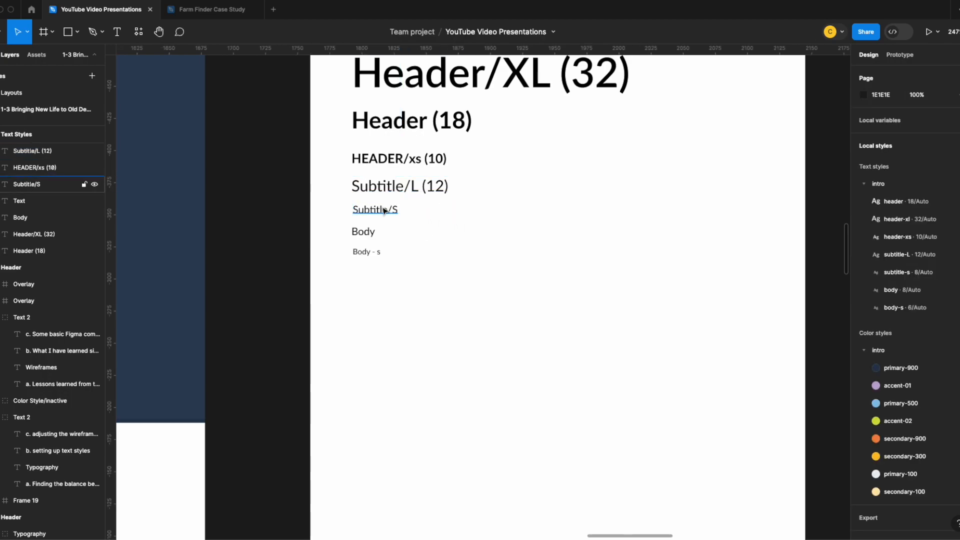
pyautogui.click(386, 210)
pyautogui.doubleClick(398, 210)
pyautogui.click(398, 209)
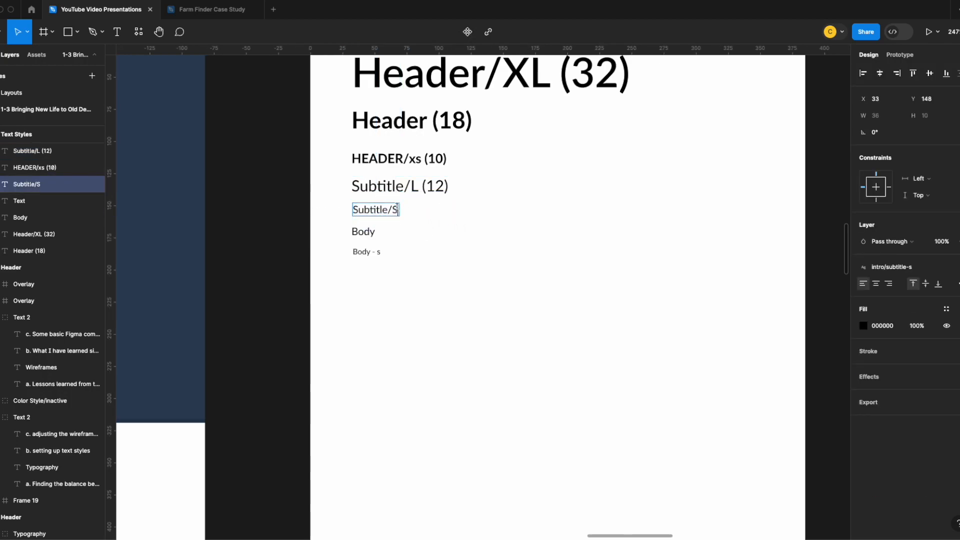
pyautogui.click(412, 237)
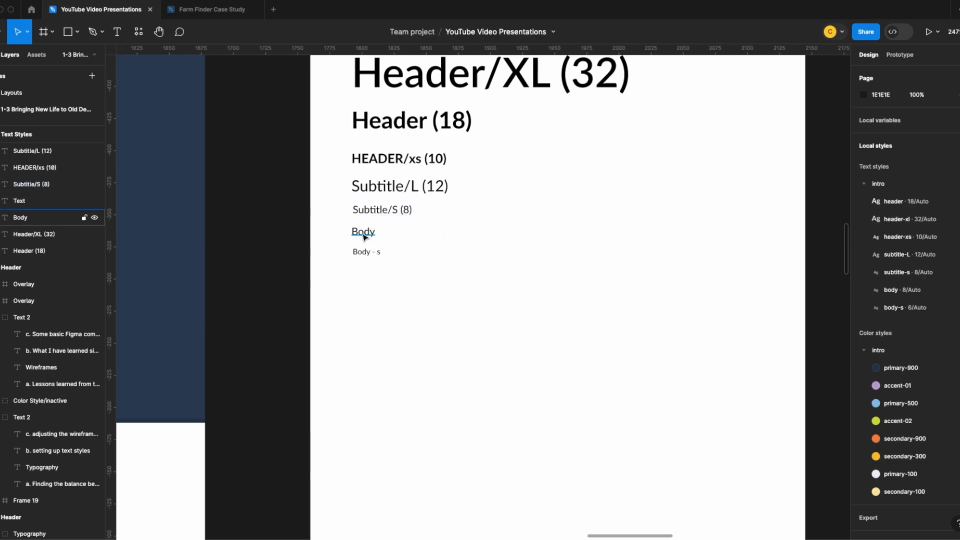
# Relabel the body sample as Body (8) and widen its text box to 31 so the label fits on one line
pyautogui.click(365, 237)
pyautogui.doubleClick(376, 232)
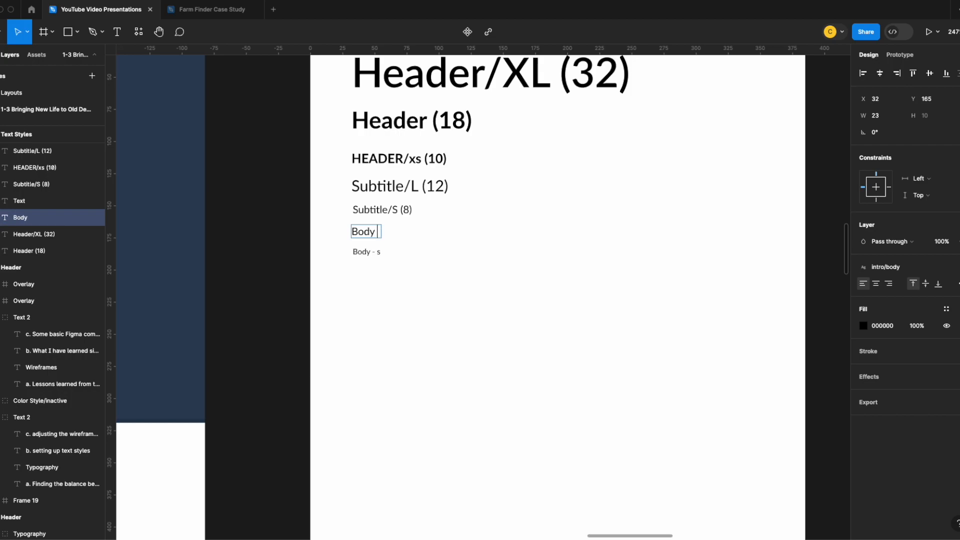
pyautogui.press('Escape')
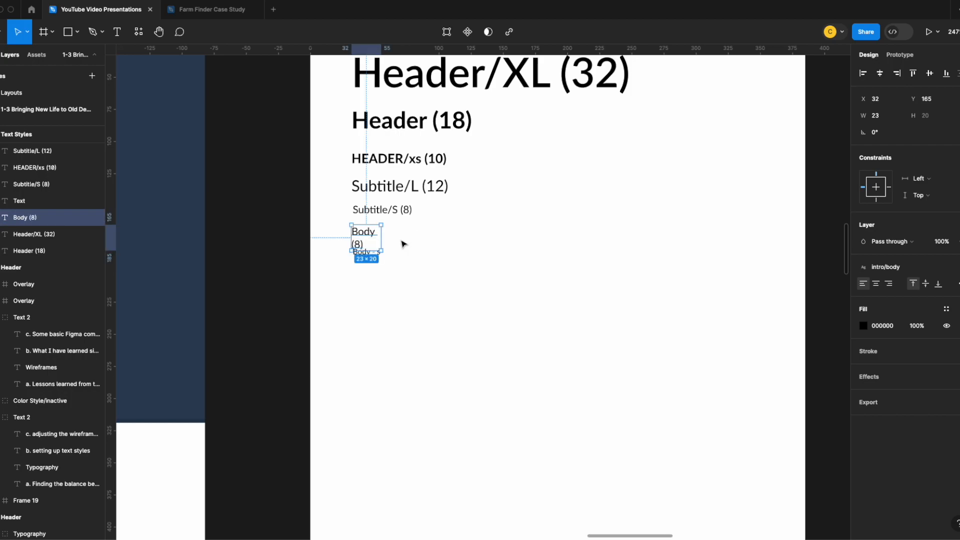
pyautogui.moveTo(383, 236); pyautogui.dragTo(393, 235)
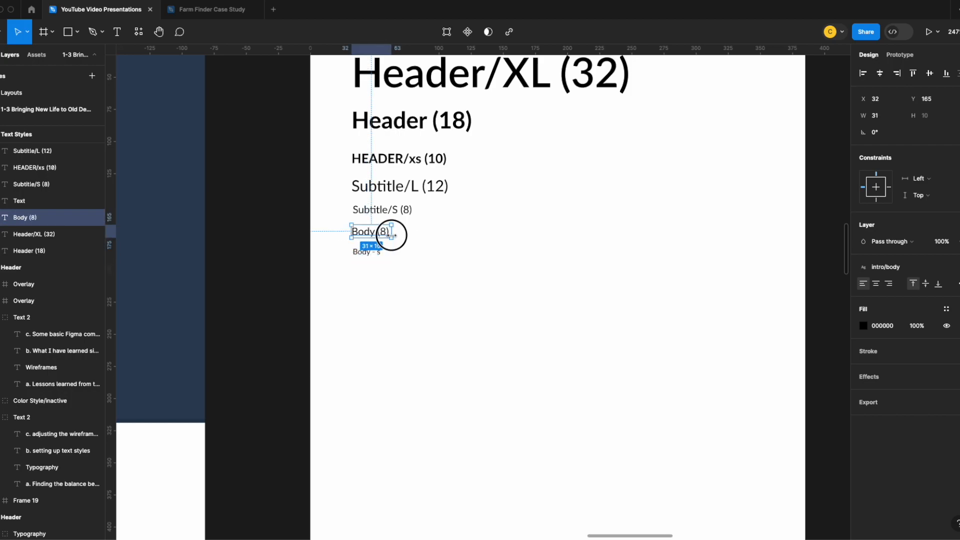
# Relabel the small body sample as Body - s (6)
pyautogui.click(378, 252)
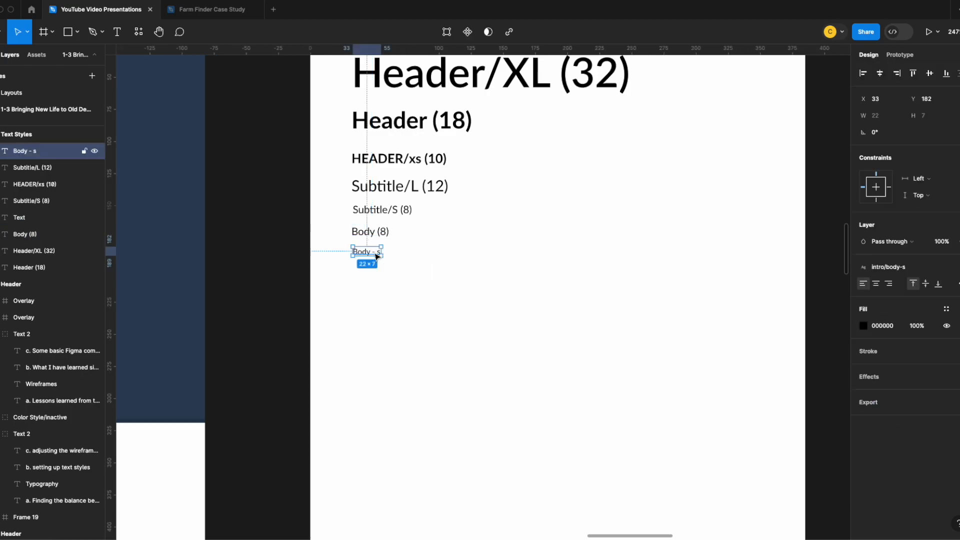
pyautogui.press('Return')
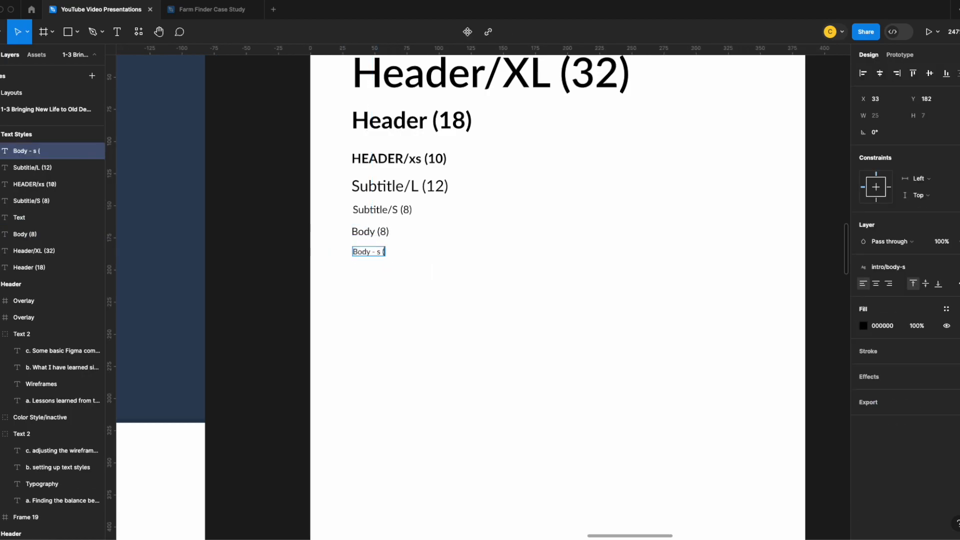
pyautogui.press('Escape')
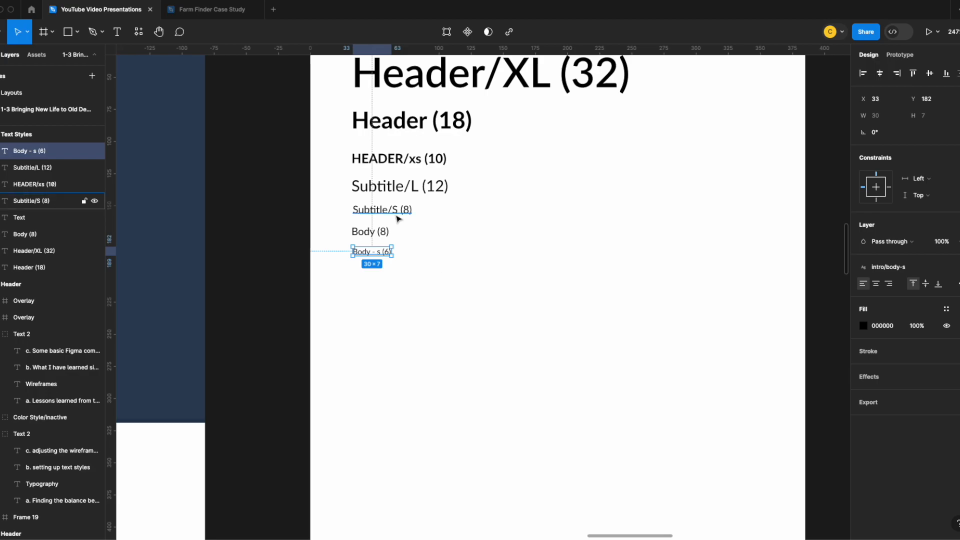
pyautogui.press('Escape')
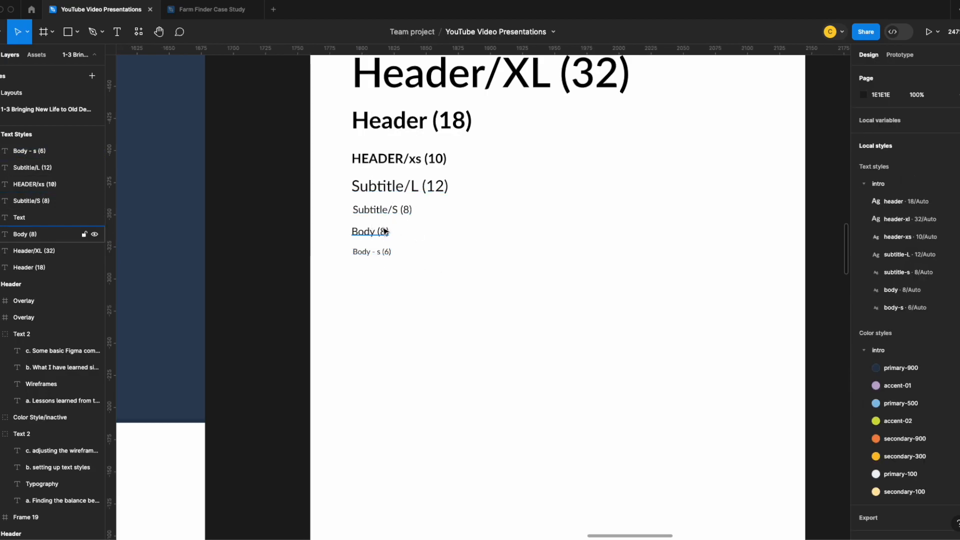
# Change the font weight of the subtitle-s text style to Light
pyautogui.click(383, 214)
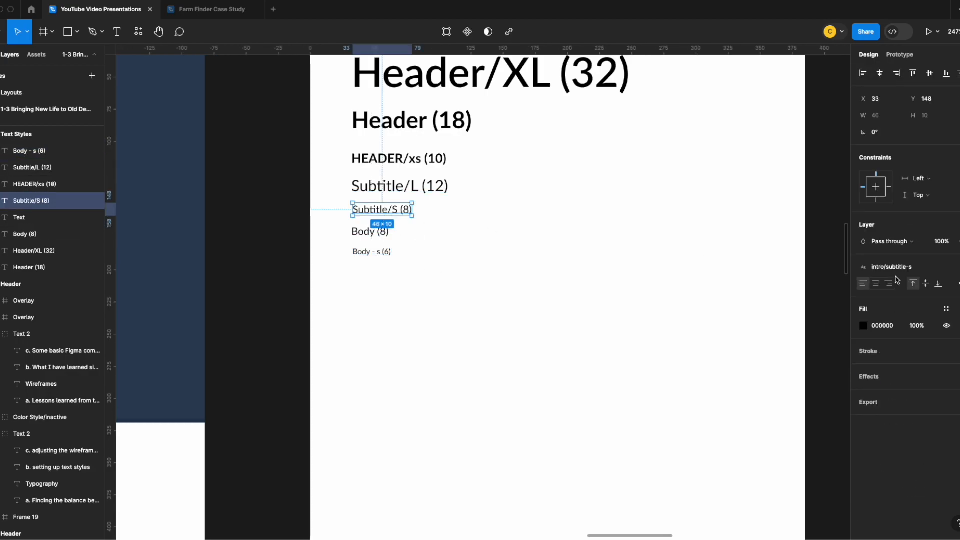
pyautogui.click(624, 294)
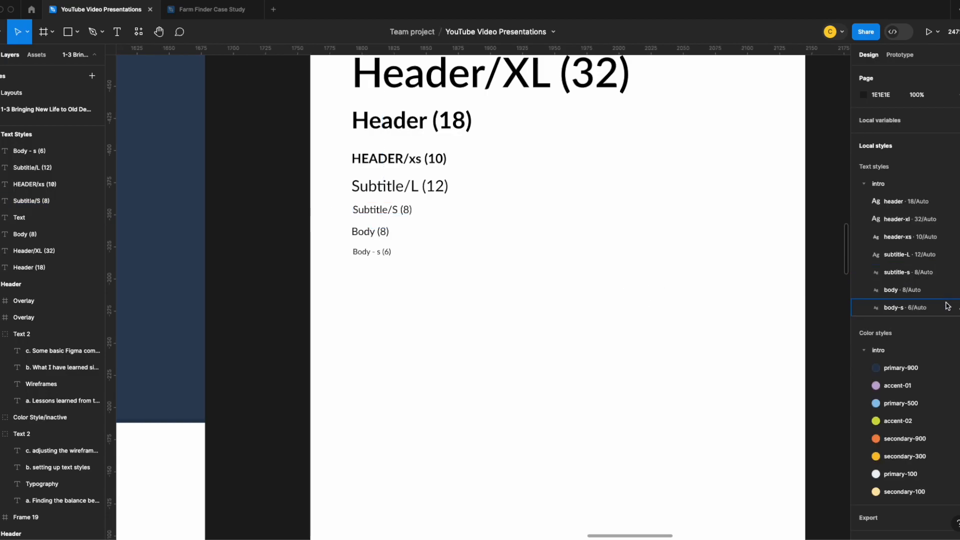
pyautogui.click(957, 273)
pyautogui.click(734, 445)
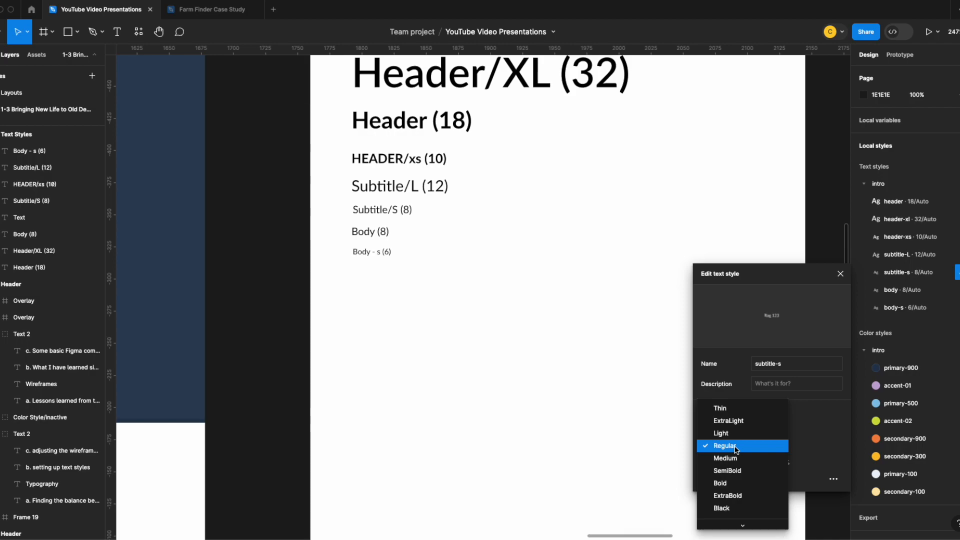
pyautogui.click(728, 431)
pyautogui.click(576, 332)
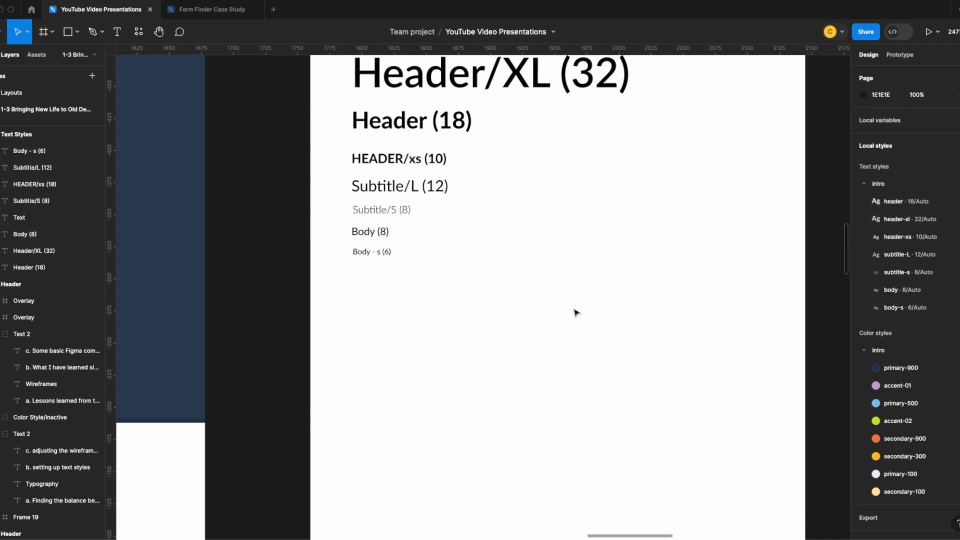
# Shift the Body (8) and Body - s (6) samples together about 2 px to the right
pyautogui.click(367, 233)
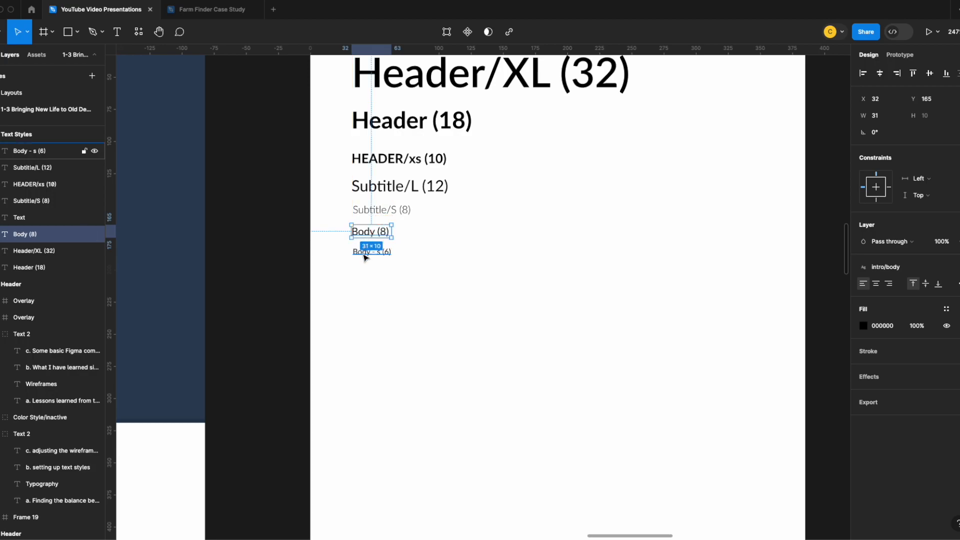
pyautogui.click(411, 253)
pyautogui.moveTo(362, 232); pyautogui.dragTo(365, 252)
pyautogui.click(362, 251)
pyautogui.click(474, 278)
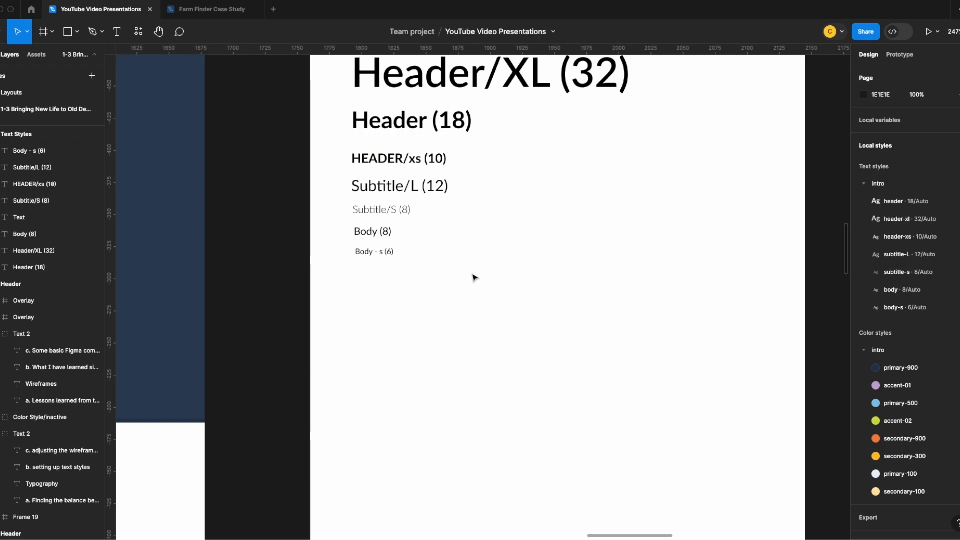
# Change the font weight of the subtitle-L text style to Light
pyautogui.scroll(3, 470, 259)
pyautogui.scroll(-2, 425, 250)
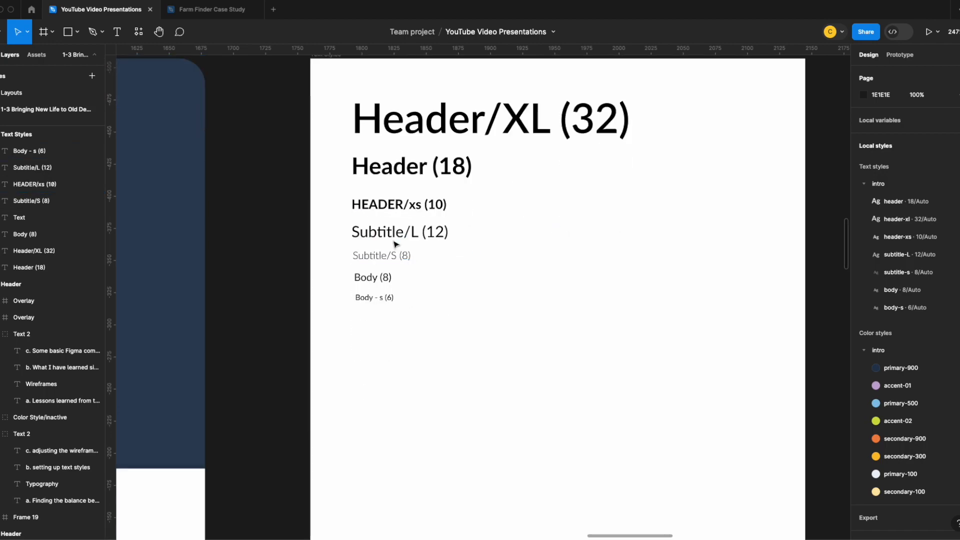
pyautogui.click(390, 236)
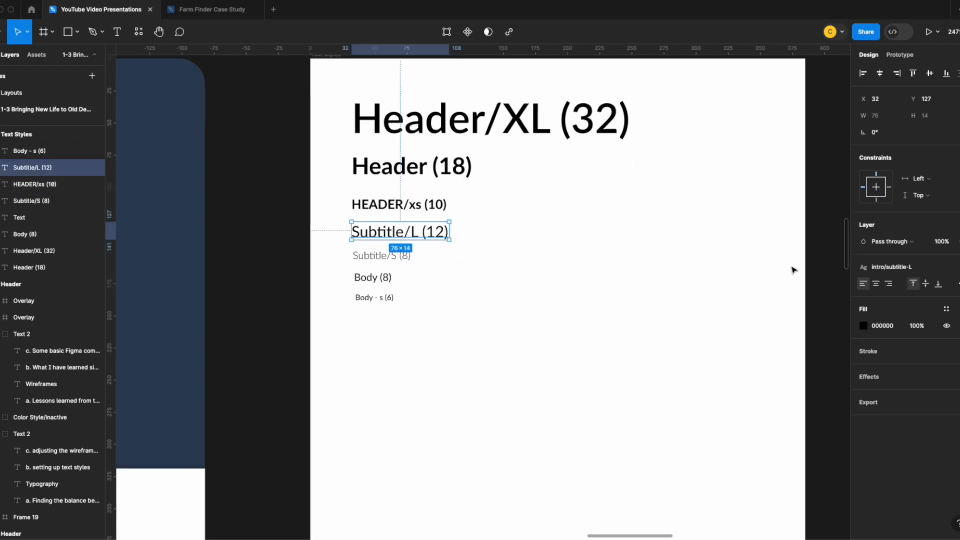
pyautogui.click(731, 290)
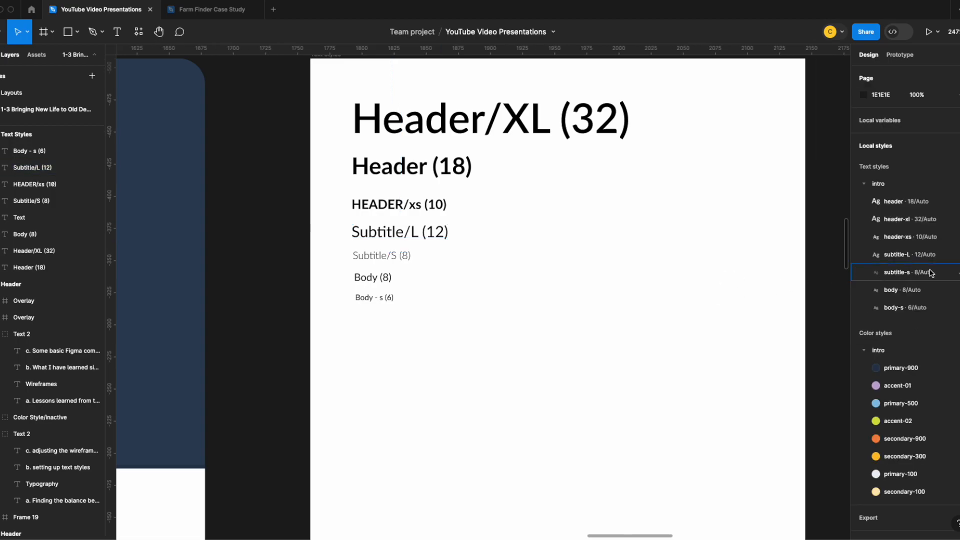
pyautogui.click(956, 254)
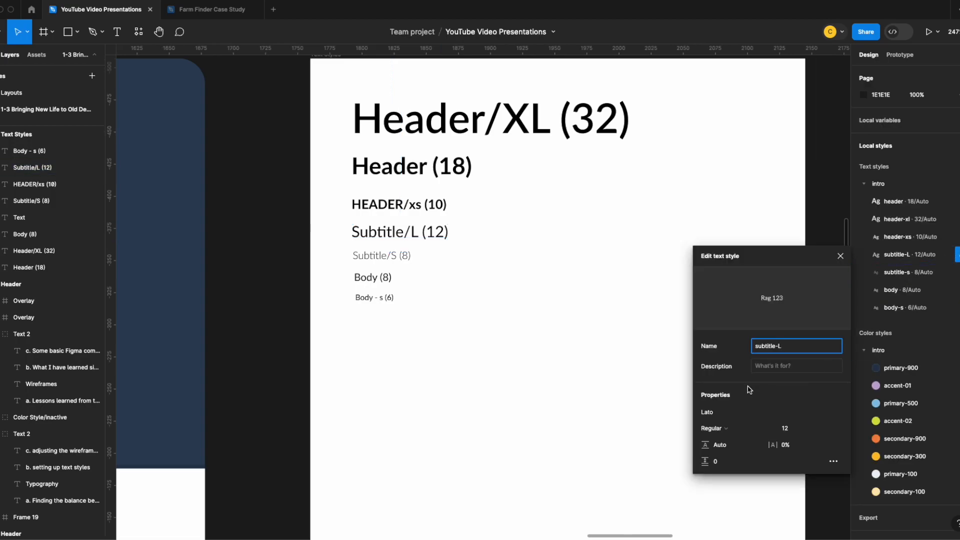
pyautogui.click(722, 429)
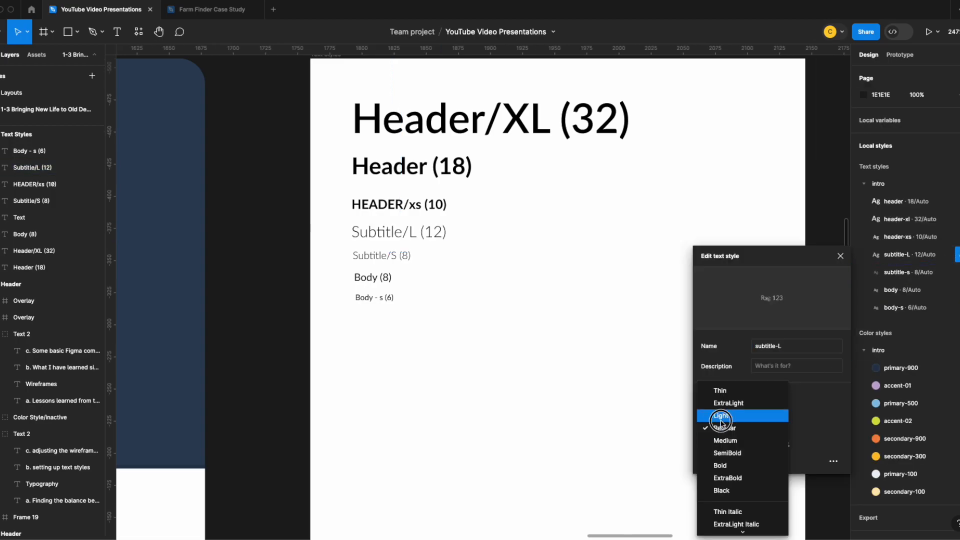
pyautogui.click(720, 416)
pyautogui.click(536, 315)
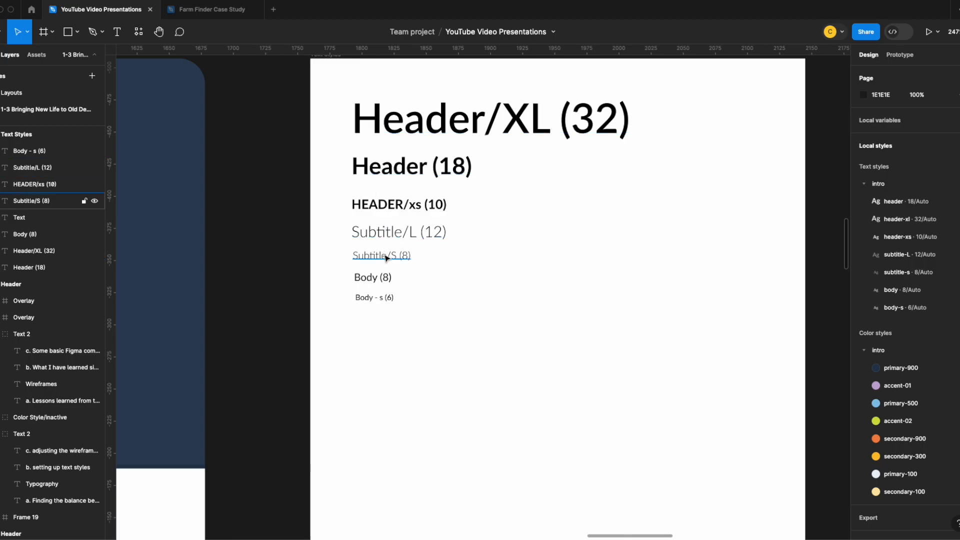
# Check the properties of the body text style used by the Body (8) sample
pyautogui.click(372, 279)
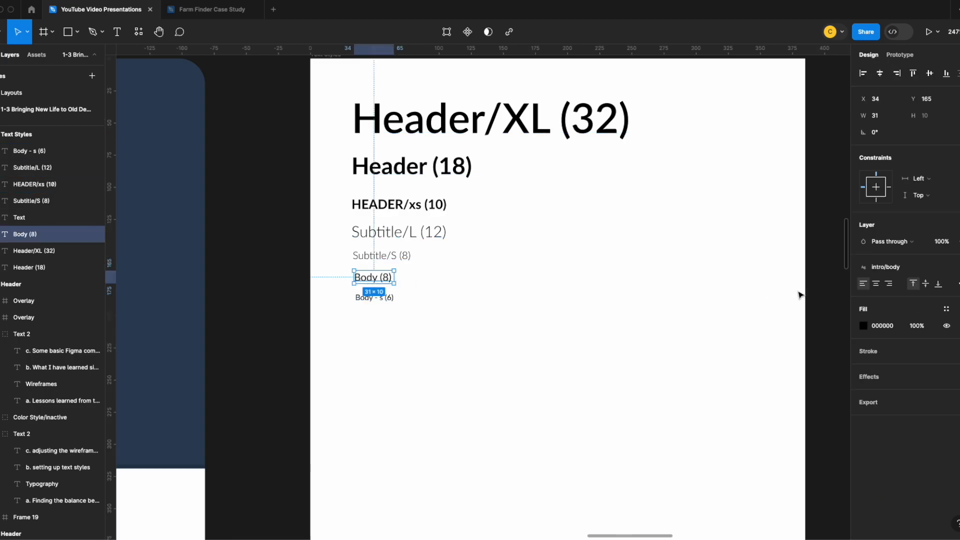
pyautogui.click(725, 305)
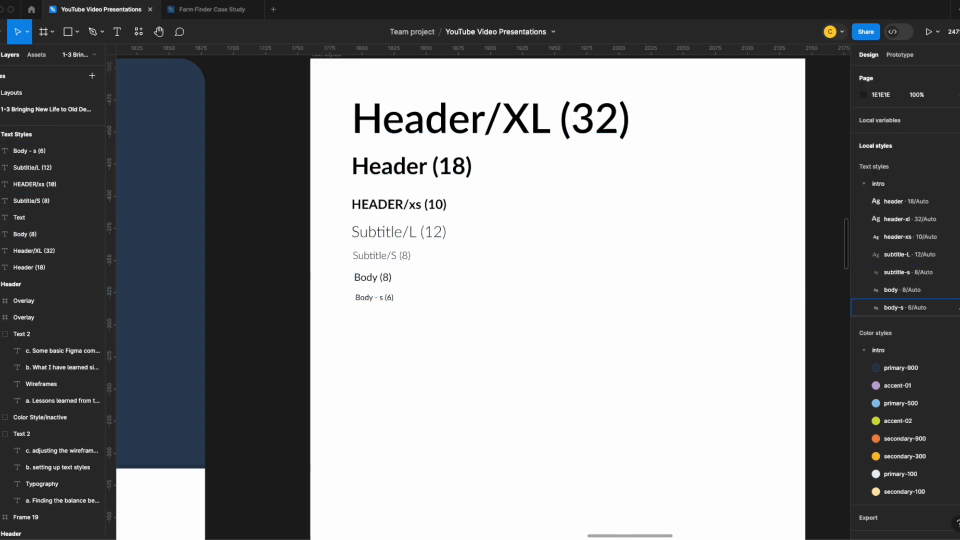
pyautogui.click(956, 290)
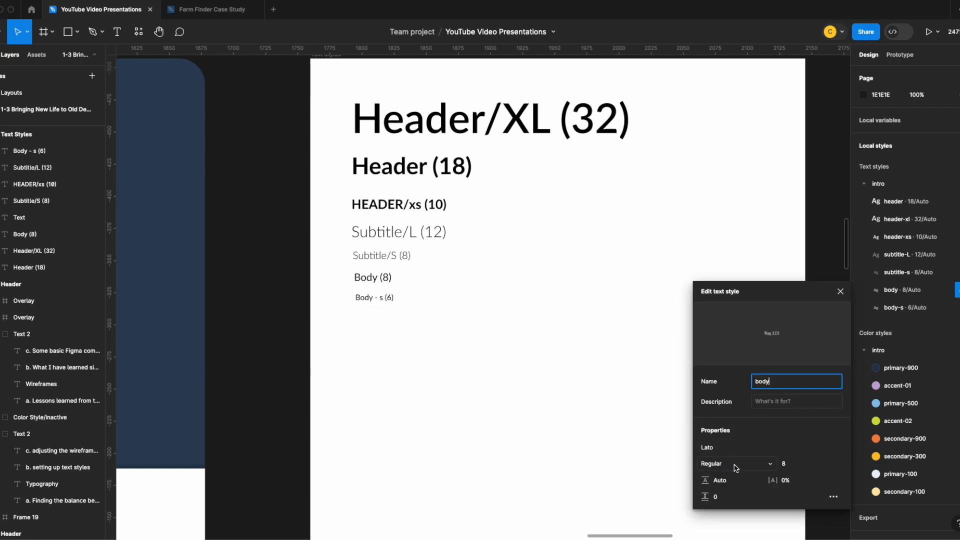
pyautogui.click(413, 302)
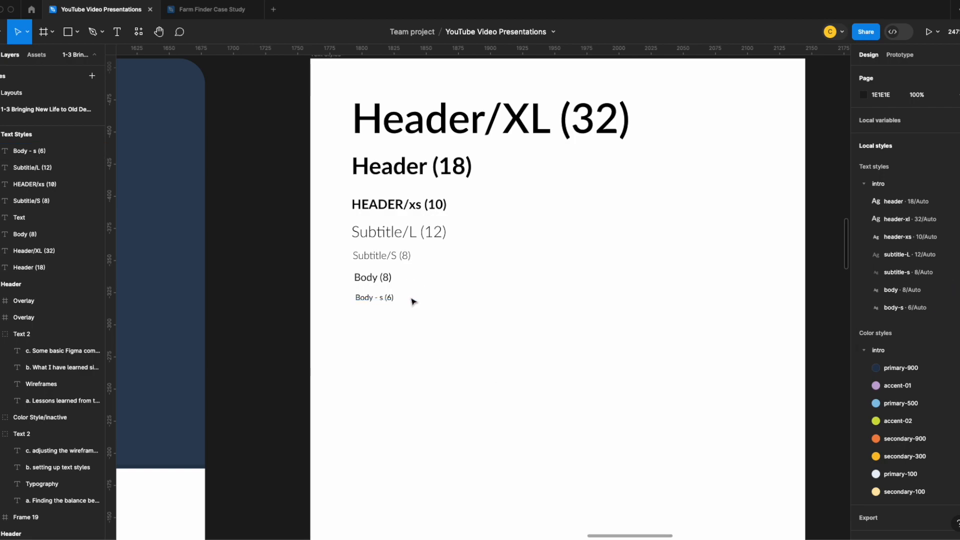
# Review how the lighter subtitle styles look on the restyled slides, from the title slide to The Next Best Step
pyautogui.moveTo(236, 348); pyautogui.dragTo(564, 150)
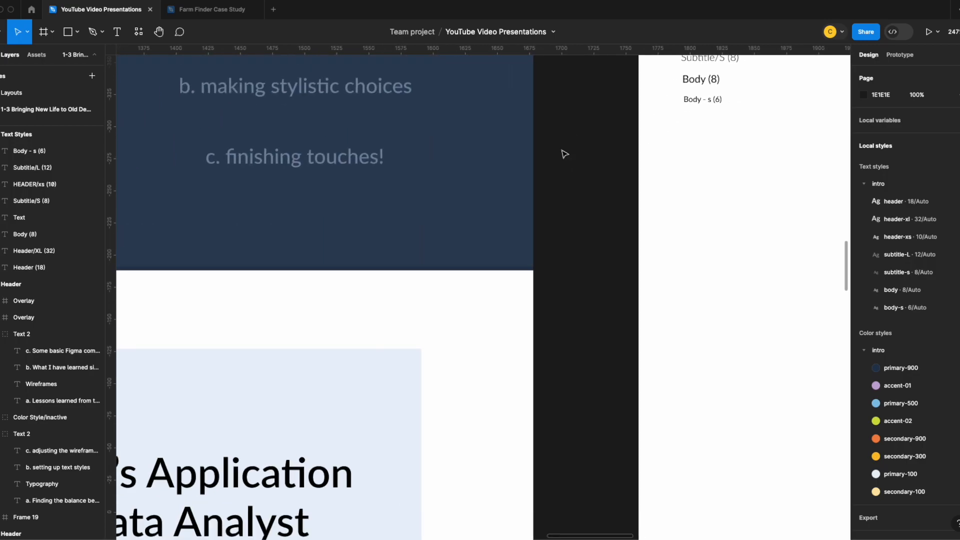
pyautogui.scroll(-5, 425, 270)
pyautogui.hscroll(-2, 358, 335)
pyautogui.scroll(-8, 358, 335)
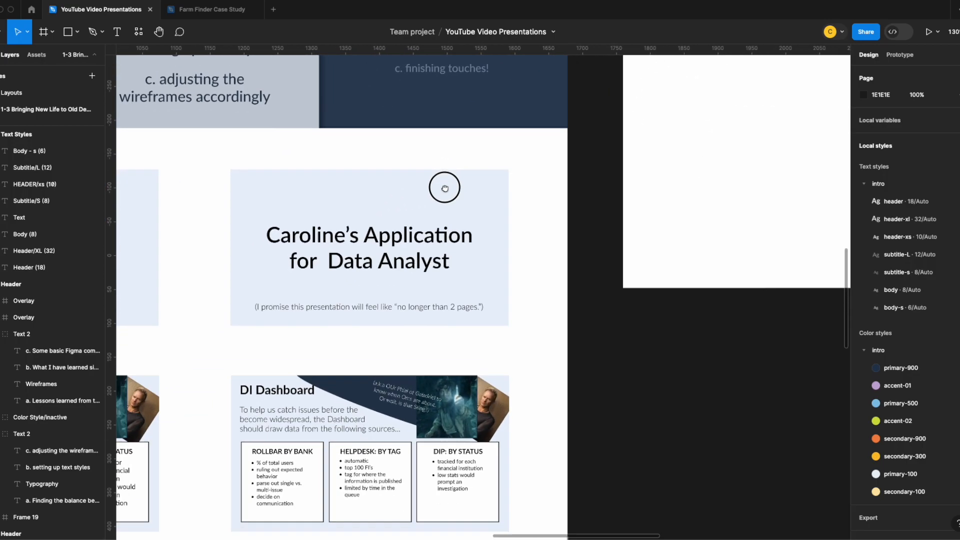
pyautogui.scroll(-9, 425, 294)
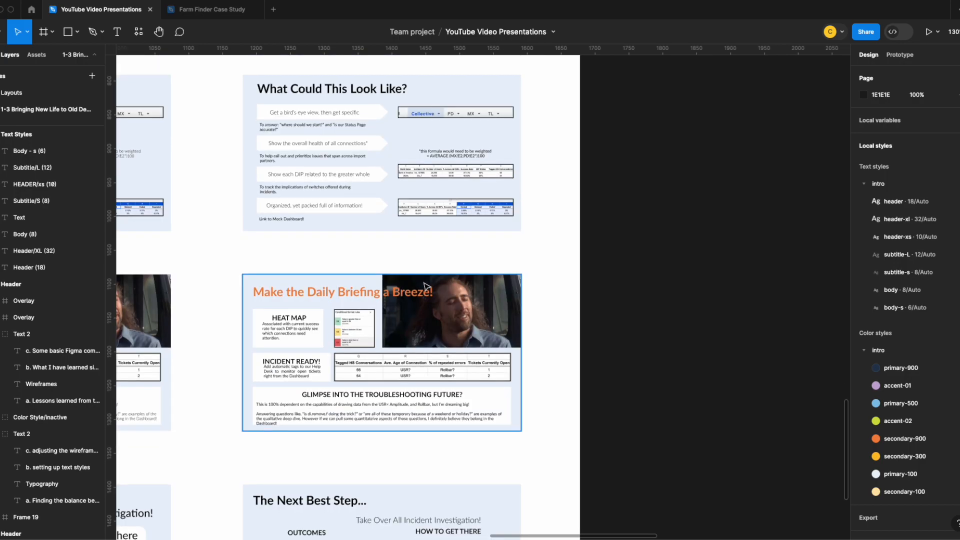
pyautogui.scroll(-4, 425, 286)
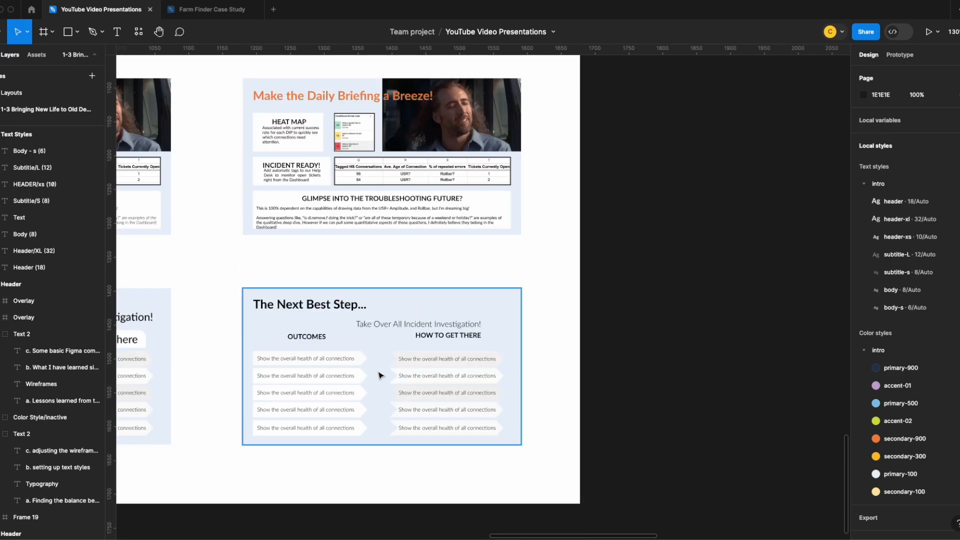
pyautogui.scroll(17, 378, 375)
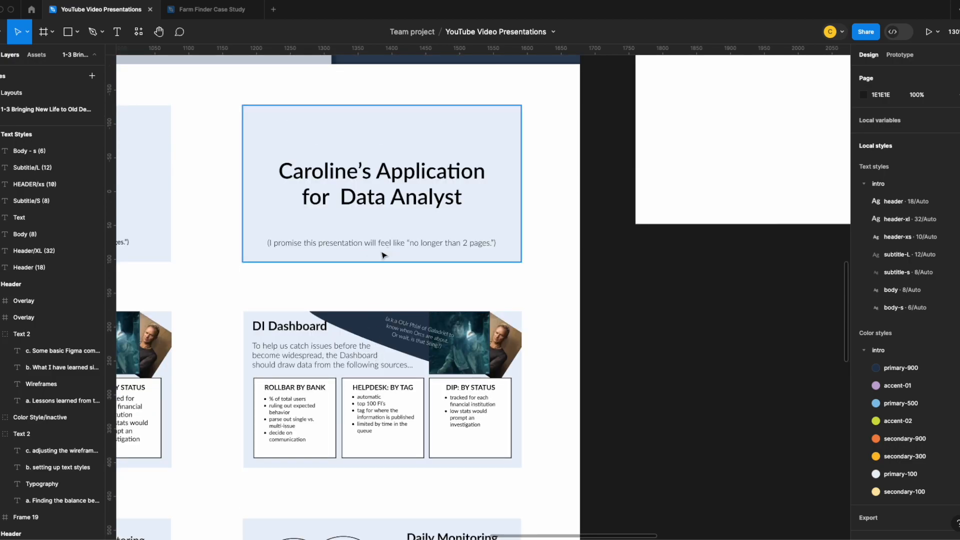
pyautogui.scroll(5, 379, 251)
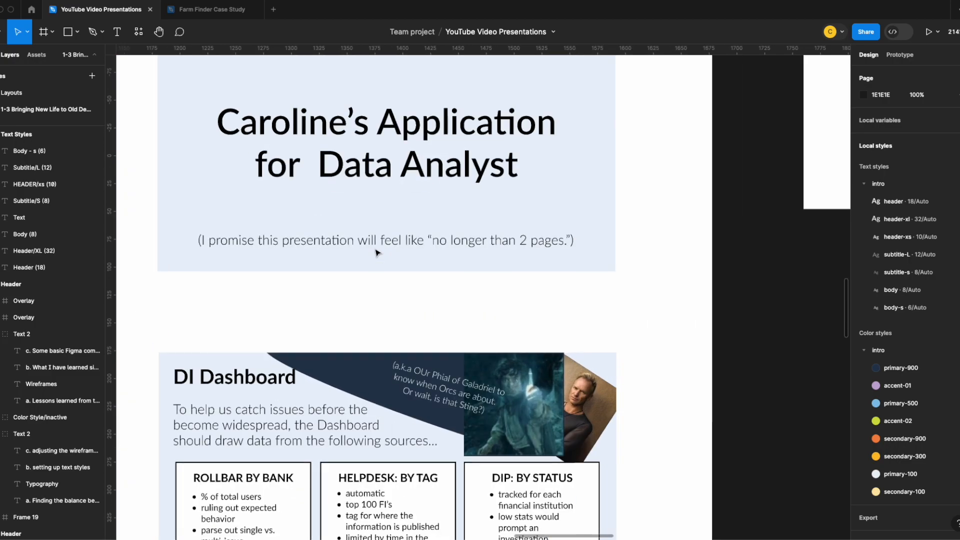
pyautogui.scroll(-3, 354, 271)
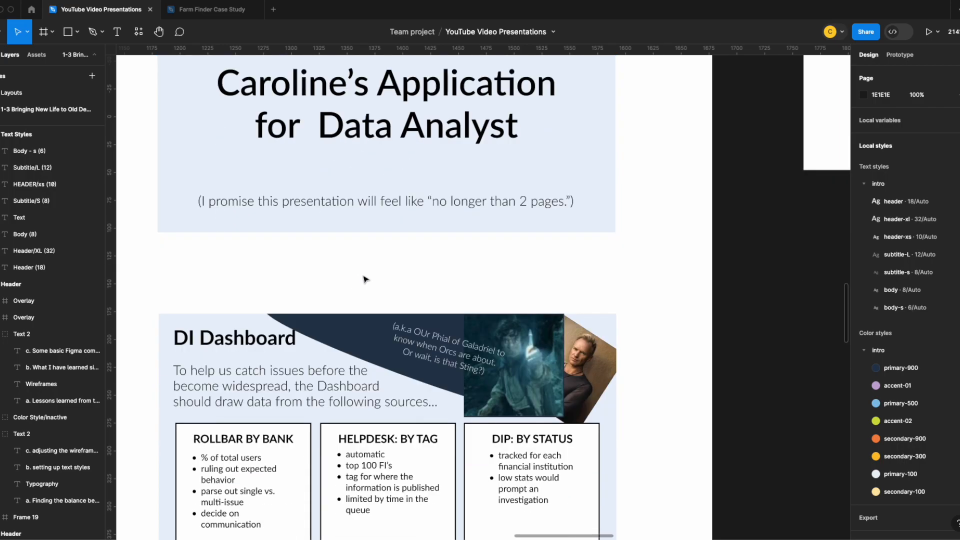
# Move the subtitle line on the restyled title slide slightly down
pyautogui.scroll(3, 364, 277)
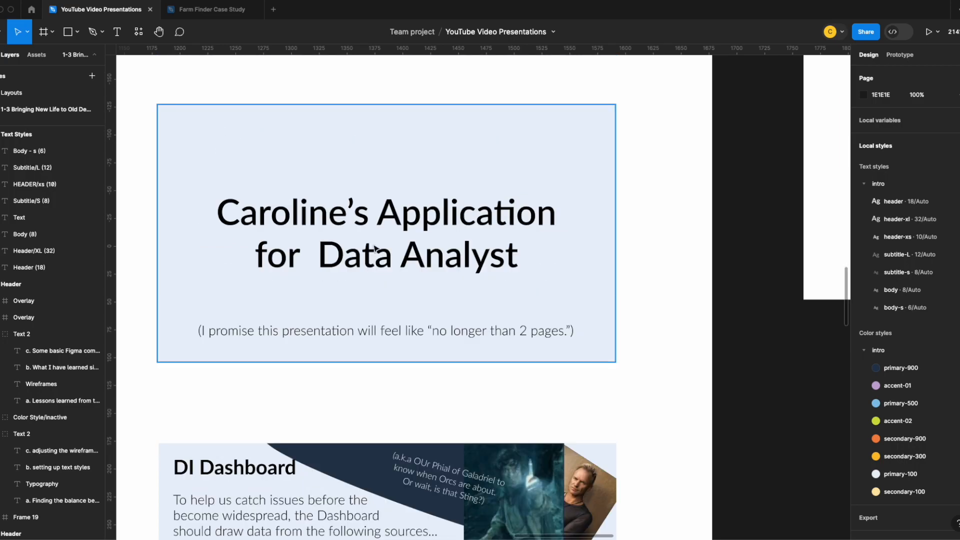
pyautogui.click(404, 346)
pyautogui.click(403, 332)
pyautogui.moveTo(403, 332); pyautogui.dragTo(403, 336)
# Shift the tilted a.k.a. note slightly left and down and line up the DI Dashboard heading and intro text with the cards
pyautogui.scroll(-5, 406, 330)
pyautogui.doubleClick(439, 210)
pyautogui.moveTo(440, 210); pyautogui.dragTo(431, 214)
pyautogui.moveTo(254, 258); pyautogui.dragTo(257, 259)
pyautogui.moveTo(230, 199); pyautogui.dragTo(231, 201)
# Move the bullet lists lower inside the three DI Dashboard cards and align their tops
pyautogui.doubleClick(237, 330)
pyautogui.moveTo(237, 330); pyautogui.dragTo(244, 335)
pyautogui.moveTo(230, 299); pyautogui.dragTo(230, 305)
pyautogui.doubleClick(365, 331)
pyautogui.moveTo(365, 331); pyautogui.dragTo(418, 355)
pyautogui.keyDown('shift'); pyautogui.click(253, 337); pyautogui.keyUp('shift')
pyautogui.keyDown('shift'); pyautogui.doubleClick(525, 343); pyautogui.keyUp('shift')
pyautogui.hotkey('alt', 'w')
# Align the tops of the ROLLBAR BY BANK, HELPDESK: BY TAG and DIP: BY STATUS headings and move them slightly down together
pyautogui.click(235, 304)
pyautogui.keyDown('shift'); pyautogui.doubleClick(392, 298); pyautogui.keyUp('shift')
pyautogui.keyDown('shift'); pyautogui.doubleClick(529, 299); pyautogui.keyUp('shift')
pyautogui.hotkey('alt', 'w')
pyautogui.moveTo(445, 299); pyautogui.dragTo(446, 305)
pyautogui.press('Escape')
# Shrink the white text box on the restyled Daily Monitoring slide to fit closely around its paragraph
pyautogui.scroll(-6, 505, 391)
pyautogui.doubleClick(529, 403)
pyautogui.doubleClick(545, 345)
pyautogui.moveTo(577, 306); pyautogui.dragTo(541, 323)
pyautogui.click(570, 404)
pyautogui.moveTo(595, 425); pyautogui.dragTo(581, 388)
pyautogui.moveTo(419, 329); pyautogui.dragTo(427, 330)
# Reposition the paragraph box and lower the Daily Monitoring heading so that it sits just above the box
pyautogui.doubleClick(490, 320)
pyautogui.moveTo(490, 320); pyautogui.dragTo(518, 336)
pyautogui.click(542, 247)
pyautogui.doubleClick(519, 321)
pyautogui.moveTo(510, 224); pyautogui.dragTo(510, 239)
# Capture a screenshot of the spreadsheet table and place it on the restyled What Could This Look Like? slide
pyautogui.scroll(-6, 550, 280)
pyautogui.click(448, 317)
pyautogui.scroll(-5, 447, 317)
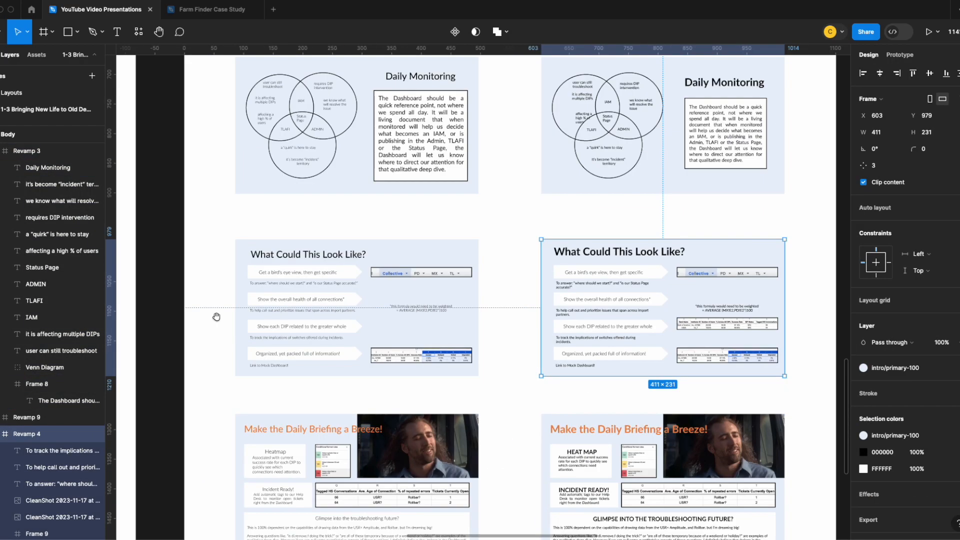
pyautogui.moveTo(216, 317); pyautogui.dragTo(859, 318)
pyautogui.press('super+shift+4')
pyautogui.moveTo(271, 280); pyautogui.dragTo(395, 297)
pyautogui.moveTo(40, 460); pyautogui.dragTo(689, 310)
pyautogui.moveTo(689, 310); pyautogui.dragTo(693, 299)
# Scale the captured table and copy the second- and third-row table images from the earlier slide onto the neighbouring wireframe
pyautogui.press('k')
pyautogui.moveTo(762, 300); pyautogui.dragTo(291, 346)
pyautogui.click(759, 317)
pyautogui.moveTo(193, 326); pyautogui.dragTo(587, 327)
pyautogui.click(202, 357)
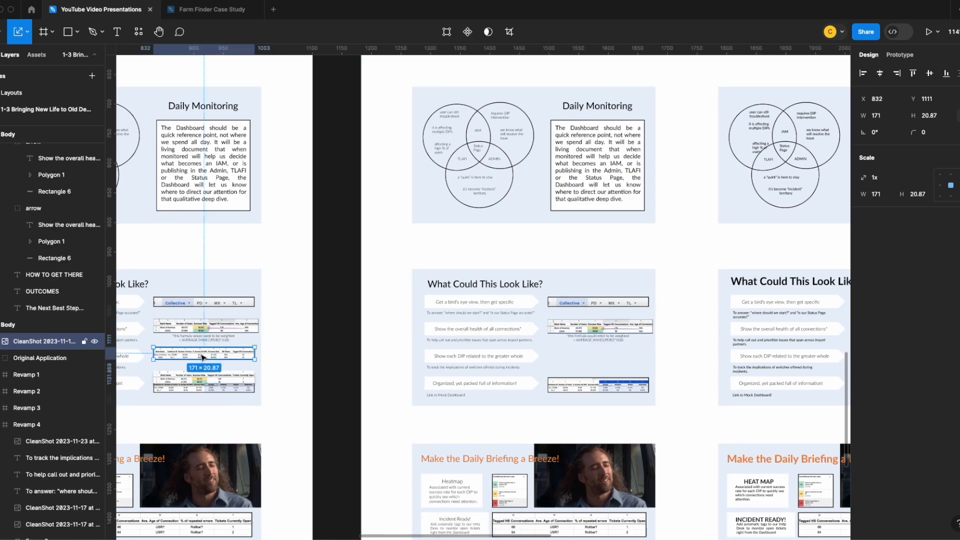
pyautogui.moveTo(202, 357); pyautogui.dragTo(596, 357)
# Nudge the copied third-row table slightly left and delete the second-row table from the middle What Could This Look Like? slide
pyautogui.scroll(5, 600, 358)
pyautogui.moveTo(544, 333); pyautogui.dragTo(539, 334)
pyautogui.click(531, 246)
pyautogui.press('Delete')
pyautogui.hscroll(1, 420, 350)
pyautogui.click(436, 401)
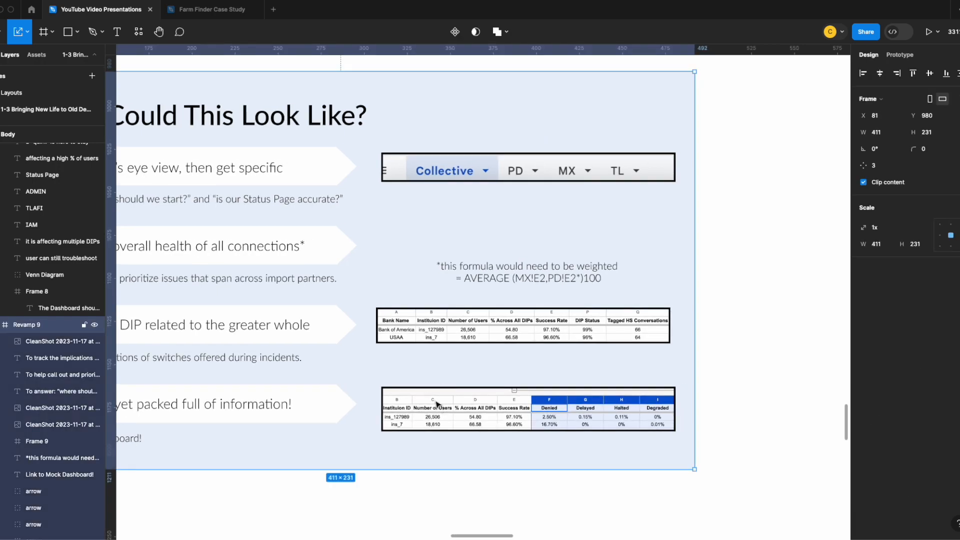
# Copy the table image into the empty second row of both What Could This Look Like? slides
pyautogui.press('v')
pyautogui.scroll(-5, 435, 401)
pyautogui.doubleClick(450, 322)
pyautogui.moveTo(200, 336); pyautogui.dragTo(172, 324)
pyautogui.click(557, 343)
pyautogui.moveTo(575, 294); pyautogui.dragTo(229, 294)
pyautogui.click(500, 288)
pyautogui.moveTo(500, 287); pyautogui.dragTo(667, 253)
# Align the left edges of the four arrow labels on the restyled What Could This Look Like? slide
pyautogui.scroll(5, 668, 250)
pyautogui.scroll(-2, 338, 302)
pyautogui.doubleClick(294, 251)
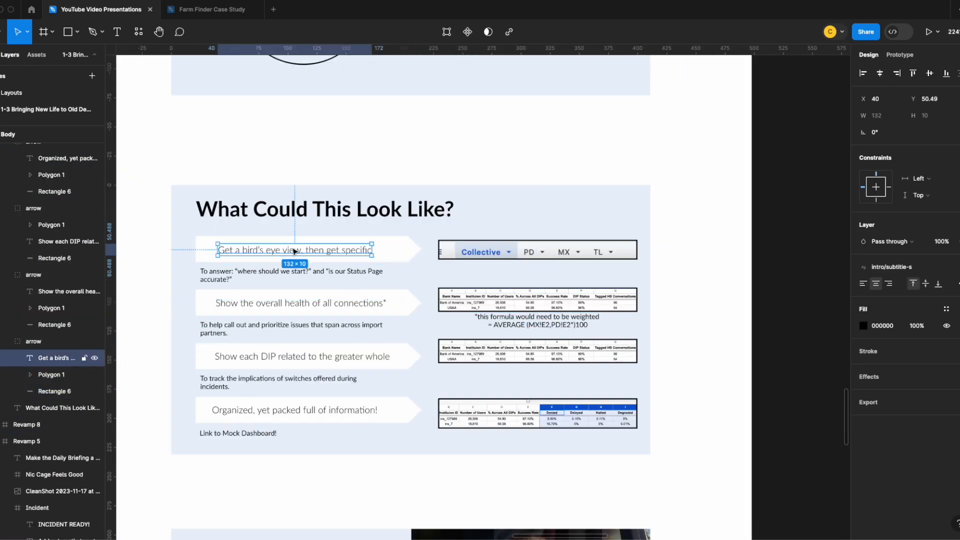
pyautogui.keyDown('shift'); pyautogui.doubleClick(294, 304); pyautogui.keyUp('shift')
pyautogui.keyDown('shift'); pyautogui.doubleClick(294, 355); pyautogui.keyUp('shift')
pyautogui.keyDown('shift'); pyautogui.doubleClick(294, 409); pyautogui.keyUp('shift')
pyautogui.click(863, 73)
# Indent the four small descriptions below the arrows to X 33 and narrow their text boxes from the right
pyautogui.doubleClick(230, 379)
pyautogui.click(231, 273)
pyautogui.keyDown('shift'); pyautogui.click(231, 326); pyautogui.keyUp('shift')
pyautogui.keyDown('shift'); pyautogui.click(233, 380); pyautogui.keyUp('shift')
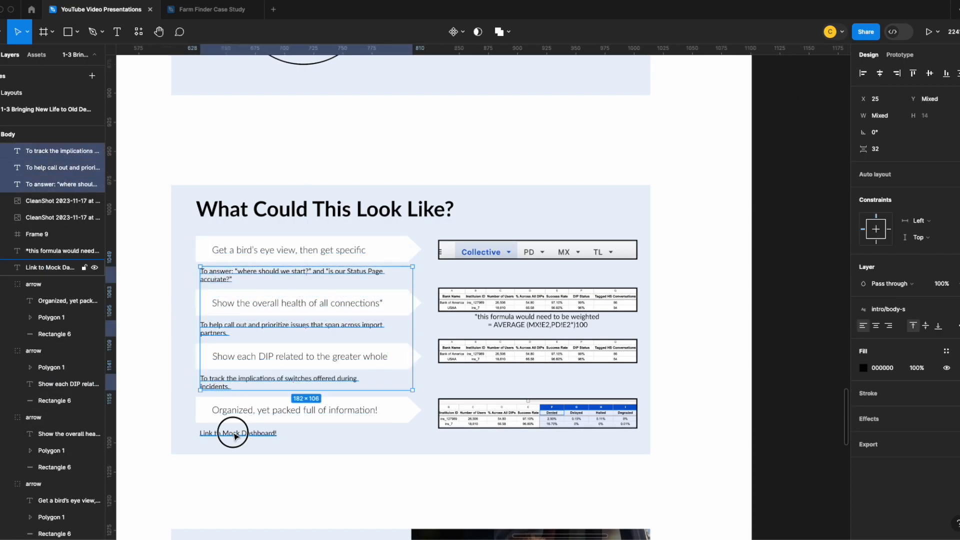
pyautogui.keyDown('shift'); pyautogui.click(236, 437); pyautogui.keyUp('shift')
pyautogui.moveTo(225, 274); pyautogui.dragTo(233, 273)
pyautogui.moveTo(422, 303)
pyautogui.mouseDown()
pyautogui.moveTo(406, 304)
pyautogui.moveTo(415, 304)
pyautogui.mouseUp()
# Set the Link to Mock Dashboard! text to auto width and nudge the formula note slightly down
pyautogui.click(247, 434)
pyautogui.click(958, 283)
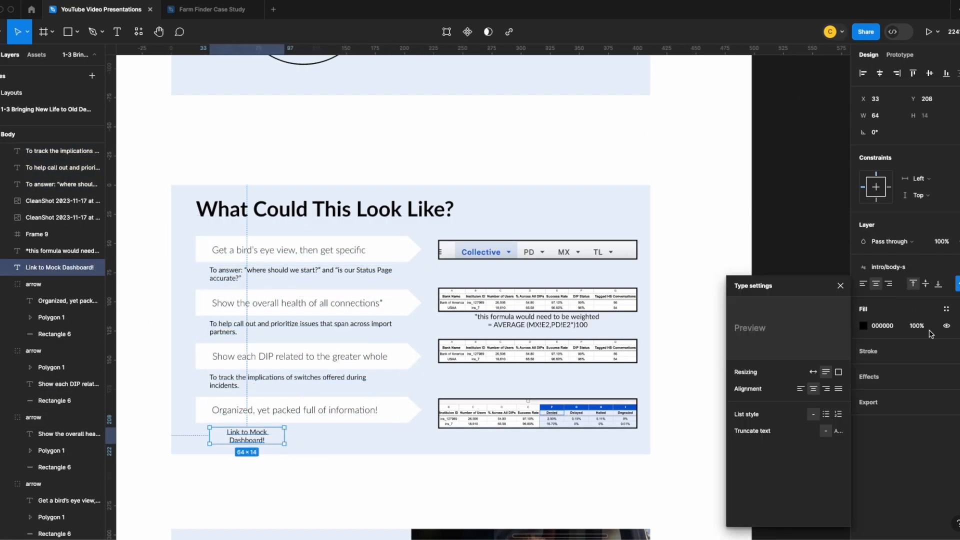
pyautogui.click(813, 372)
pyautogui.click(394, 478)
pyautogui.moveTo(523, 317); pyautogui.dragTo(523, 320)
pyautogui.click(685, 339)
# Centre the HEAT MAP description text and move its card and the conditional format rules image slightly up
pyautogui.scroll(-7, 686, 339)
pyautogui.click(243, 273)
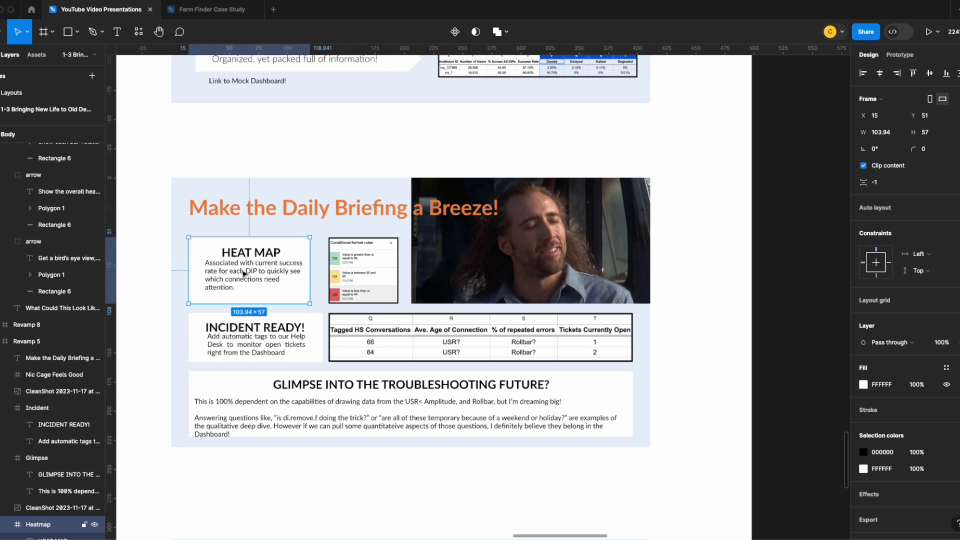
pyautogui.doubleClick(244, 273)
pyautogui.press('alt+super+t')
pyautogui.moveTo(252, 269)
pyautogui.mouseDown()
pyautogui.moveTo(246, 274)
pyautogui.moveTo(250, 253)
pyautogui.moveTo(240, 260)
pyautogui.mouseUp()
pyautogui.doubleClick(269, 338)
pyautogui.moveTo(361, 266); pyautogui.dragTo(360, 258)
# Narrow the INCIDENT READY! card to the HEAT MAP card's width and set its height to 52
pyautogui.click(314, 331)
pyautogui.moveTo(322, 330); pyautogui.dragTo(310, 331)
pyautogui.moveTo(289, 362); pyautogui.dragTo(288, 370)
pyautogui.moveTo(286, 346); pyautogui.dragTo(299, 335)
pyautogui.click(934, 135)
pyautogui.write('52')
pyautogui.press('Return')
# Centre the INCIDENT READY! description beneath its heading and extend the GLIMPSE INTO THE TROUBLESHOOTING FUTURE? card slightly downward
pyautogui.doubleClick(248, 341)
pyautogui.moveTo(280, 336); pyautogui.dragTo(240, 342)
pyautogui.press('alt+super+t')
pyautogui.moveTo(244, 317)
pyautogui.mouseDown()
pyautogui.moveTo(255, 314)
pyautogui.moveTo(246, 319)
pyautogui.mouseUp()
pyautogui.click(413, 406)
pyautogui.moveTo(266, 437); pyautogui.dragTo(265, 442)
pyautogui.click(181, 395)
pyautogui.doubleClick(249, 333)
pyautogui.moveTo(295, 345); pyautogui.dragTo(273, 345)
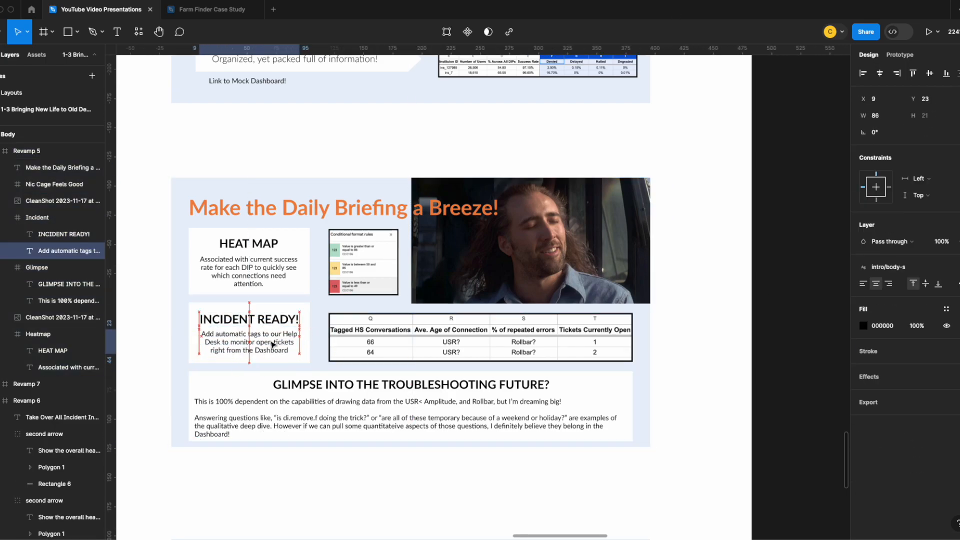
pyautogui.click(320, 348)
# Centre the body text in the GLIMPSE INTO THE TROUBLESHOOTING FUTURE? card
pyautogui.scroll(-1, 382, 350)
pyautogui.doubleClick(403, 330)
pyautogui.moveTo(403, 331); pyautogui.dragTo(404, 332)
pyautogui.click(453, 364)
pyautogui.press('alt+super+t')
# Reposition the Take Over All Incident Investigation! subtitle and the OUTCOMES and HOW TO GET THERE headings on The Next Best Step slide
pyautogui.scroll(-5, 455, 364)
pyautogui.moveTo(461, 275); pyautogui.dragTo(474, 271)
pyautogui.moveTo(271, 306); pyautogui.dragTo(263, 310)
pyautogui.moveTo(542, 304)
pyautogui.mouseDown()
pyautogui.moveTo(551, 311)
pyautogui.moveTo(539, 311)
pyautogui.mouseUp()
pyautogui.moveTo(275, 307)
pyautogui.mouseDown()
pyautogui.moveTo(250, 306)
pyautogui.moveTo(283, 307)
pyautogui.mouseUp()
pyautogui.click(628, 343)
pyautogui.doubleClick(552, 274)
# Review the adjusted slides from the title slide to The Next Best Step, checking the GLIMPSE card's lower edge
pyautogui.scroll(20, 552, 289)
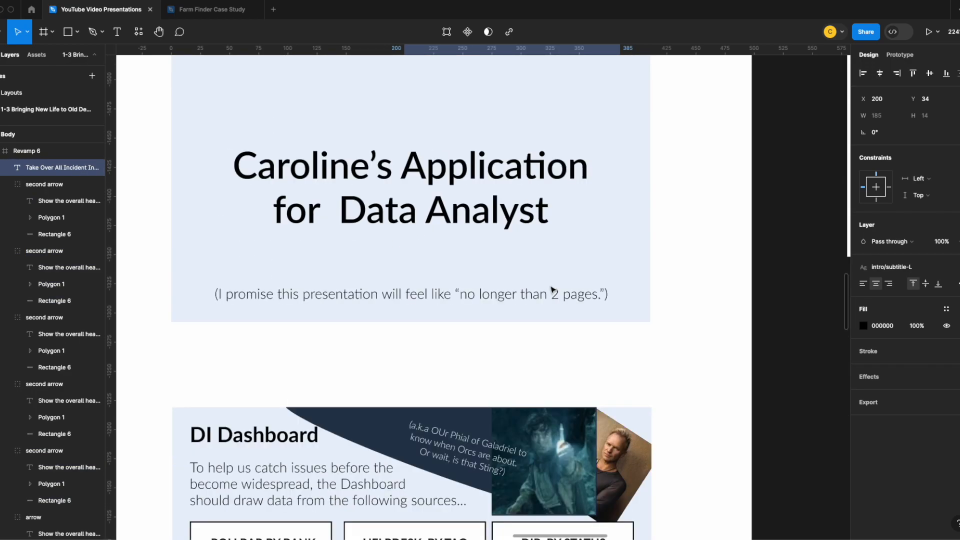
pyautogui.scroll(-5, 553, 290)
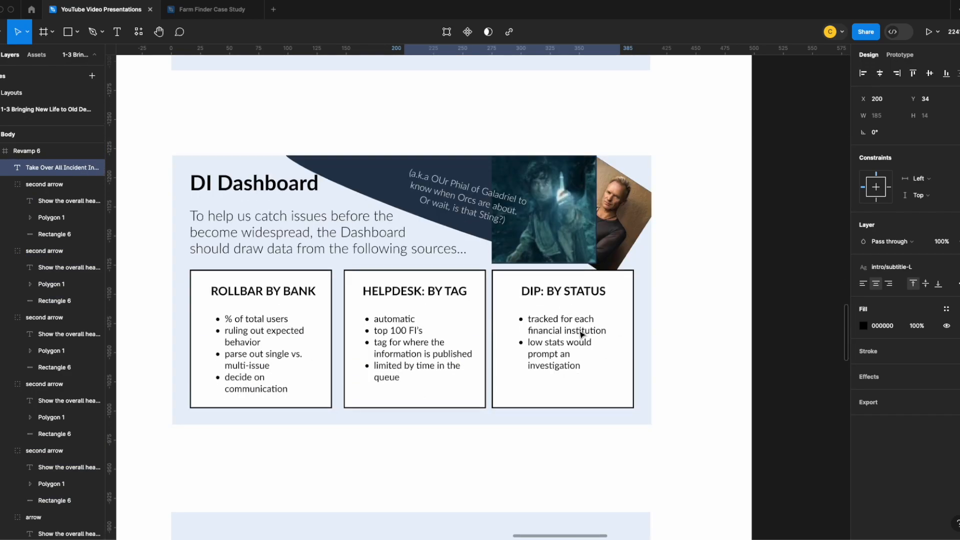
pyautogui.scroll(-7, 580, 334)
pyautogui.scroll(-9, 577, 327)
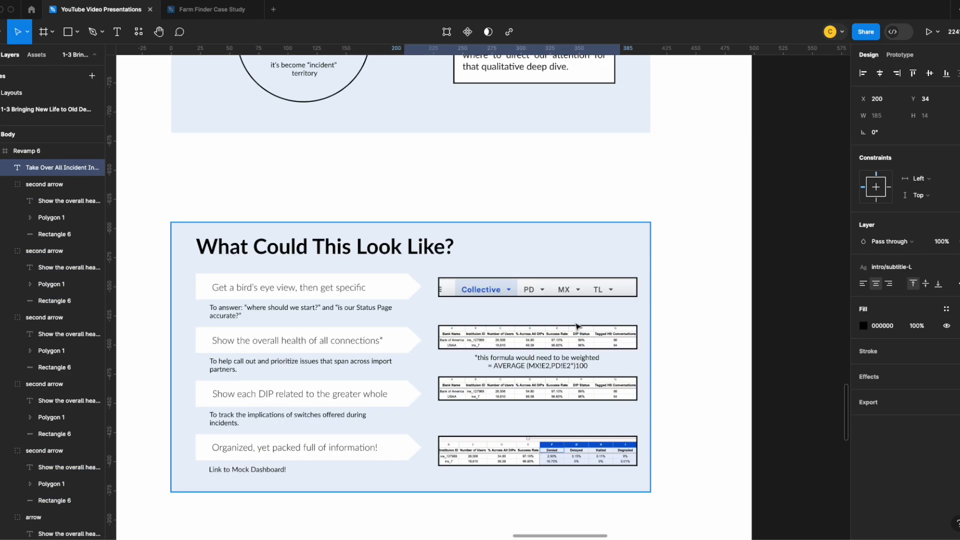
pyautogui.scroll(-7, 574, 321)
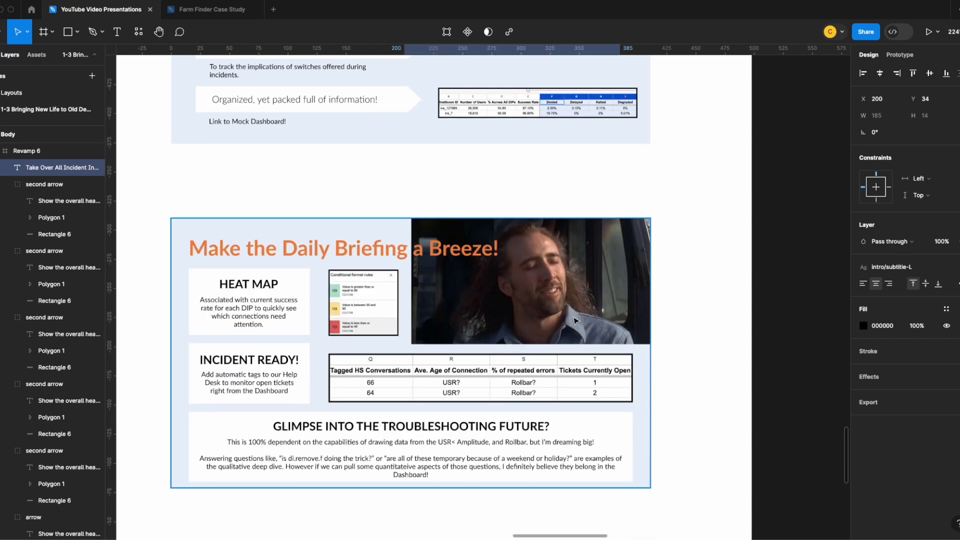
pyautogui.scroll(-1, 575, 320)
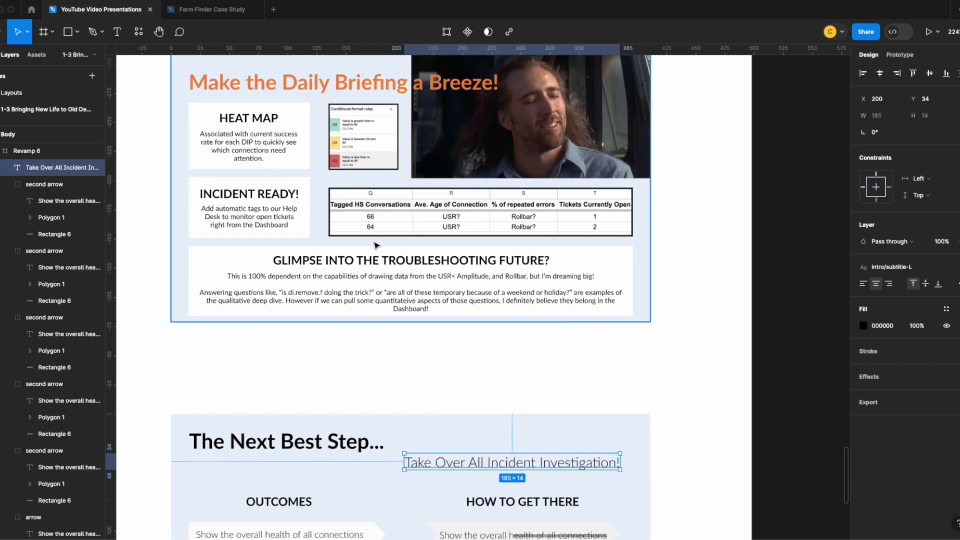
pyautogui.scroll(-1, 519, 315)
pyautogui.click(442, 300)
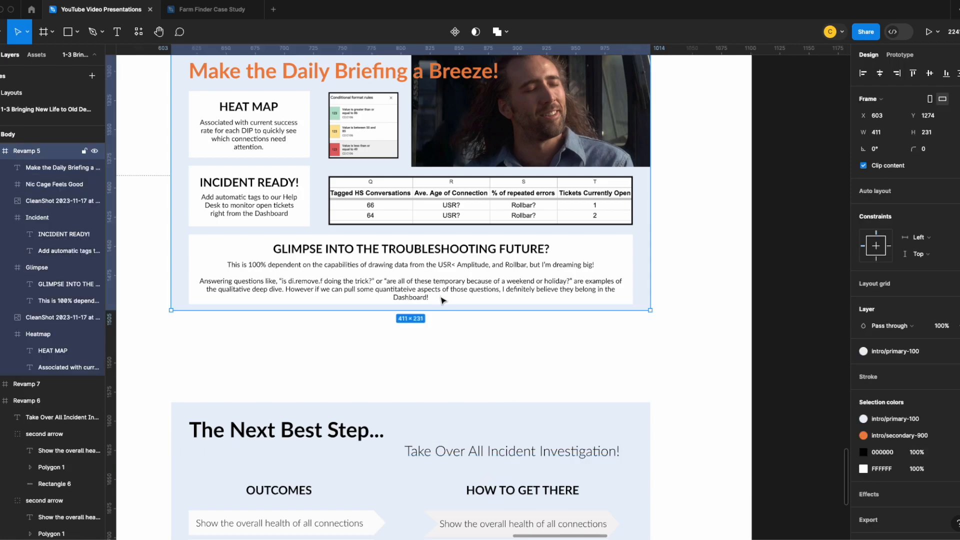
pyautogui.click(443, 301)
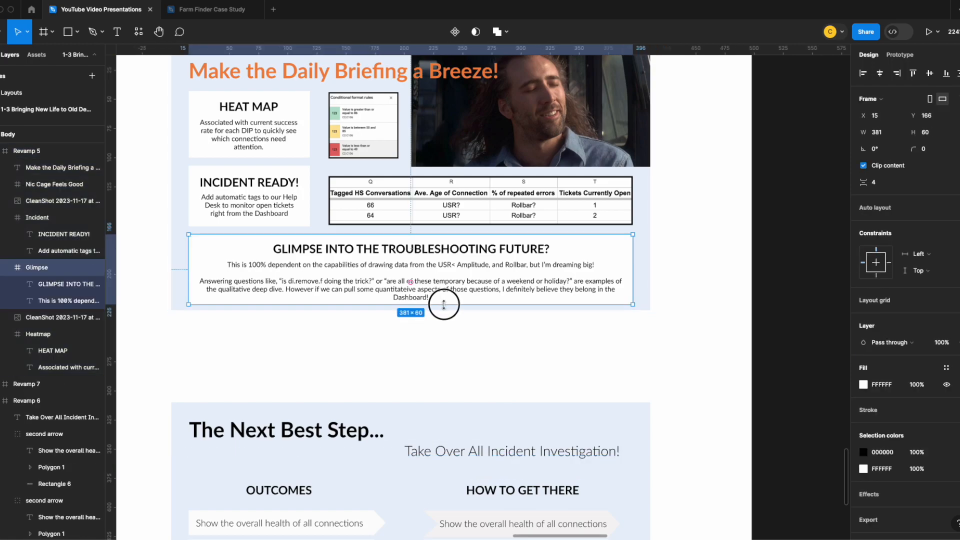
pyautogui.scroll(-5, 476, 335)
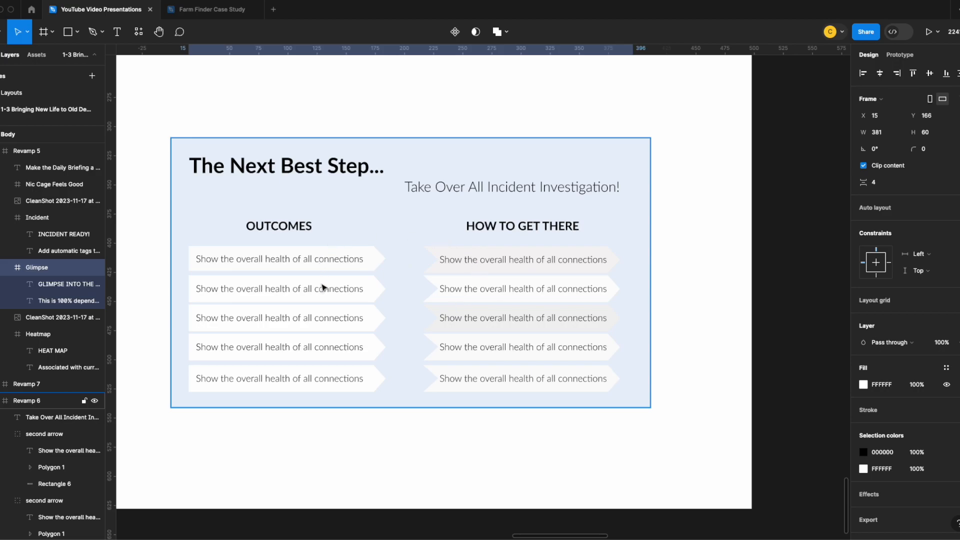
# Detach the text style of the Take Over All Incident Investigation! subtitle and try the header style on it
pyautogui.click(458, 186)
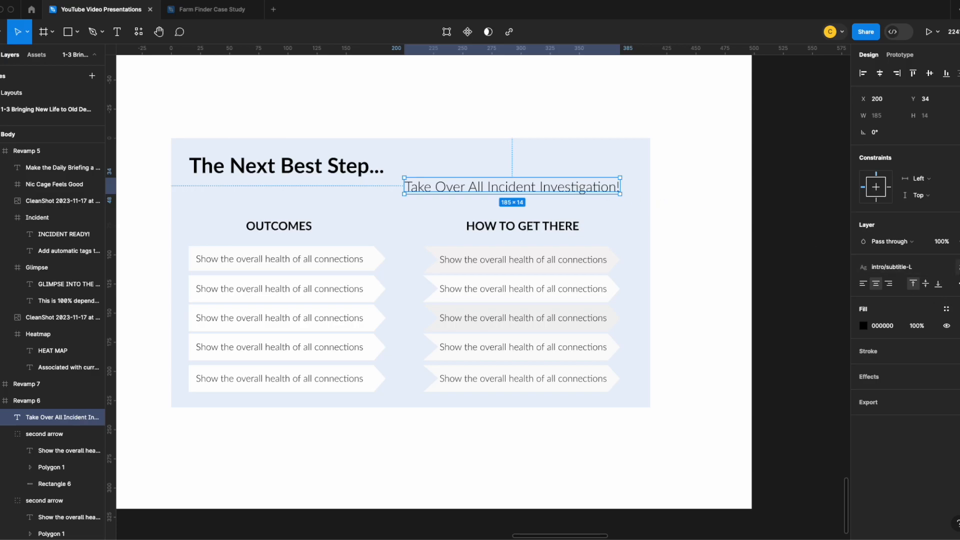
pyautogui.click(956, 266)
pyautogui.click(346, 166)
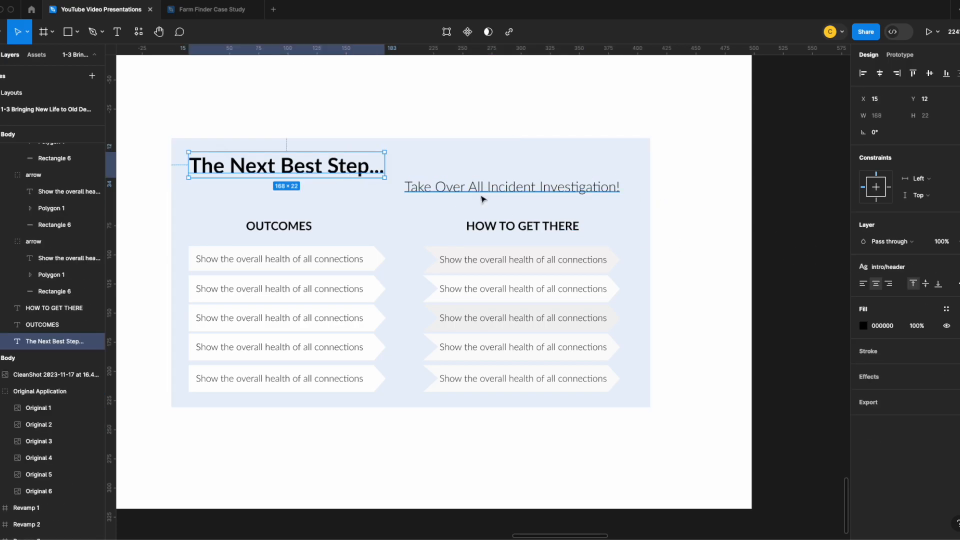
pyautogui.click(549, 189)
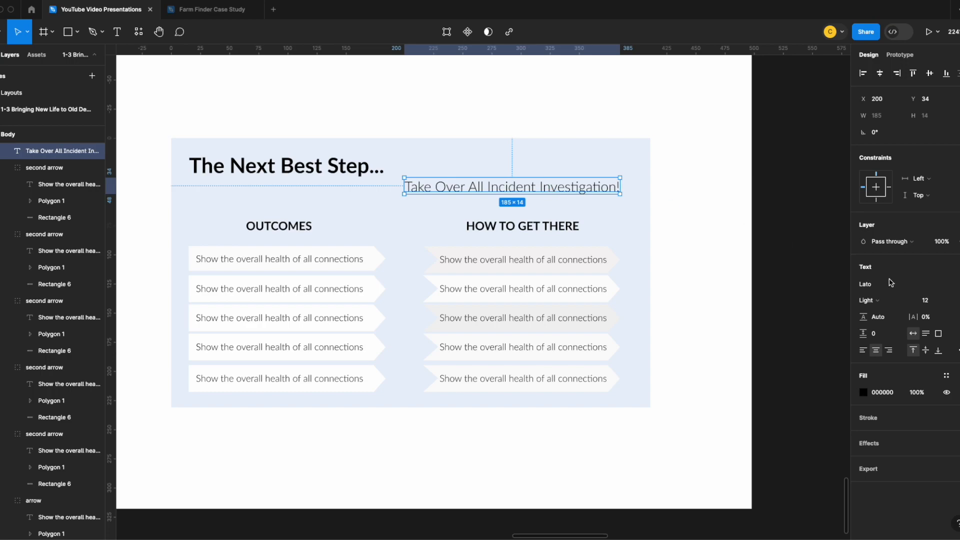
pyautogui.click(946, 267)
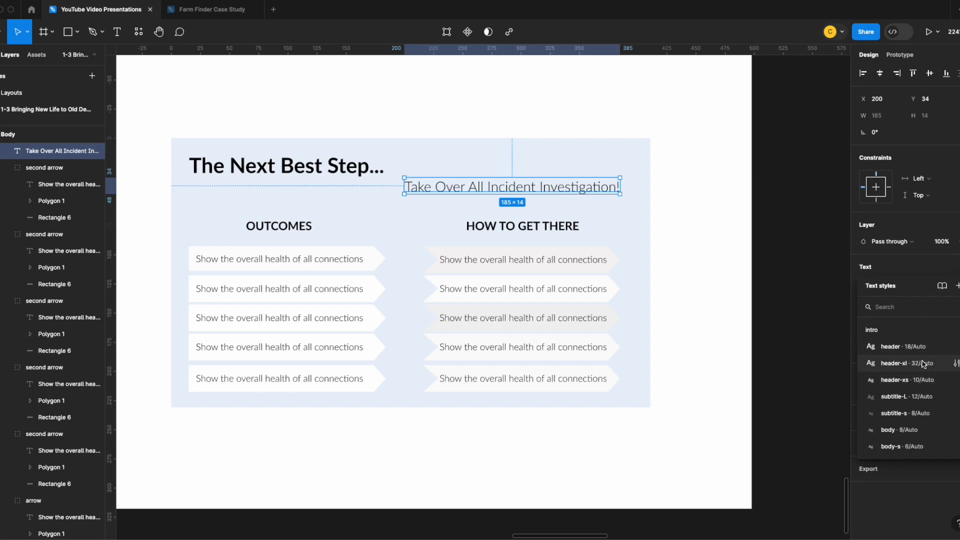
pyautogui.click(915, 349)
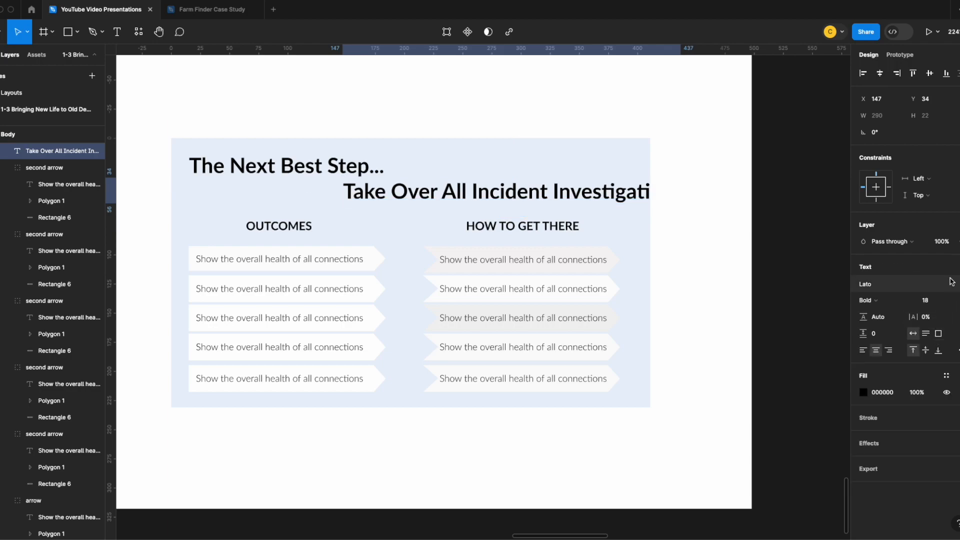
# Try the header-xs style on the Take Over All Incident Investigation! subtitle and reapply subtitle-L
pyautogui.click(955, 268)
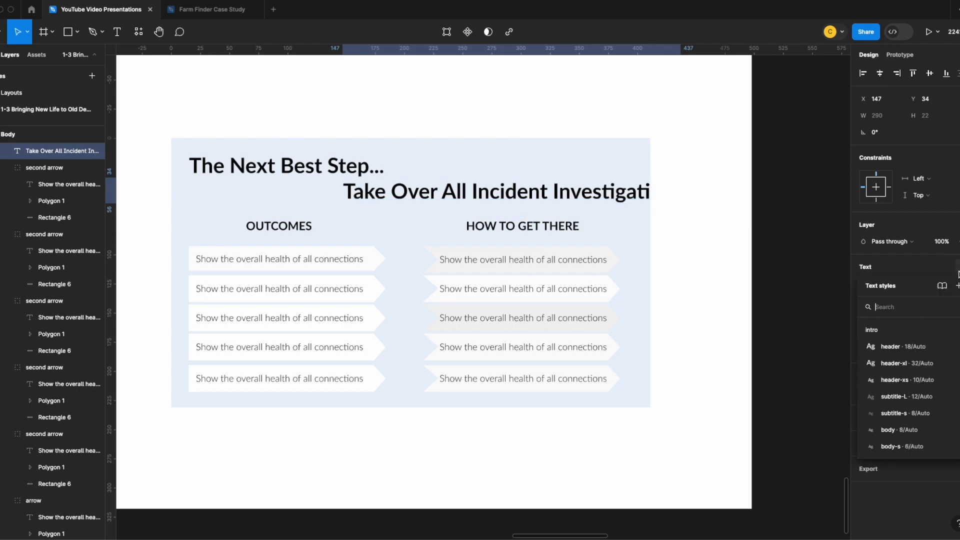
pyautogui.click(922, 380)
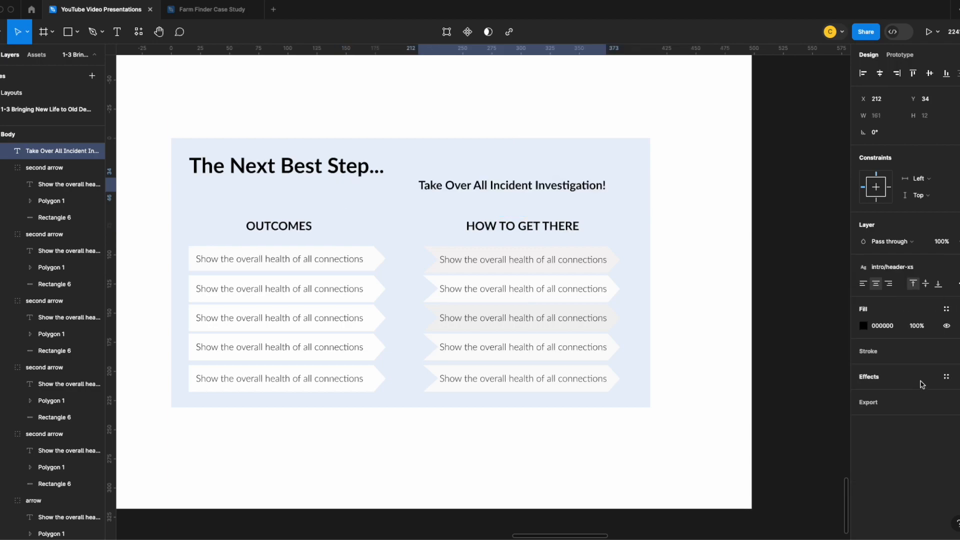
pyautogui.click(946, 310)
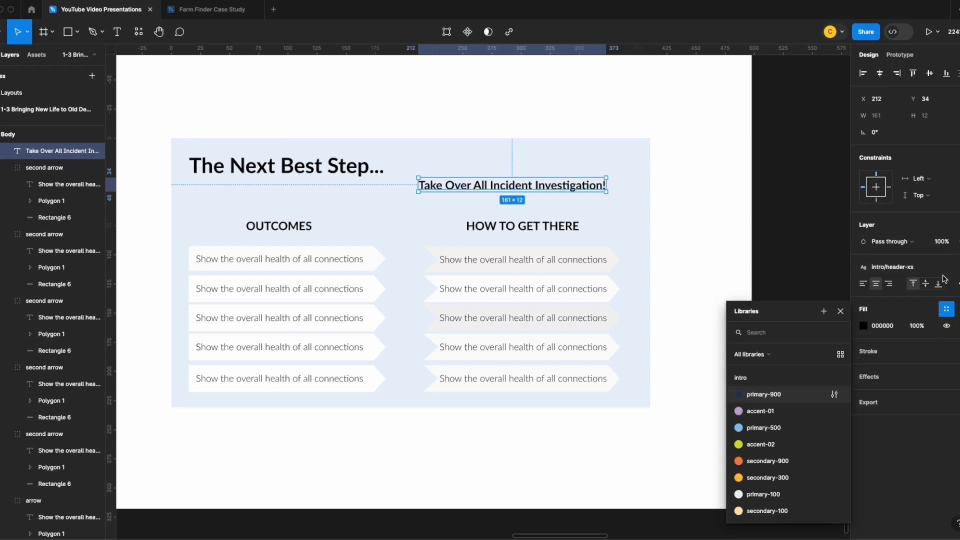
pyautogui.click(956, 266)
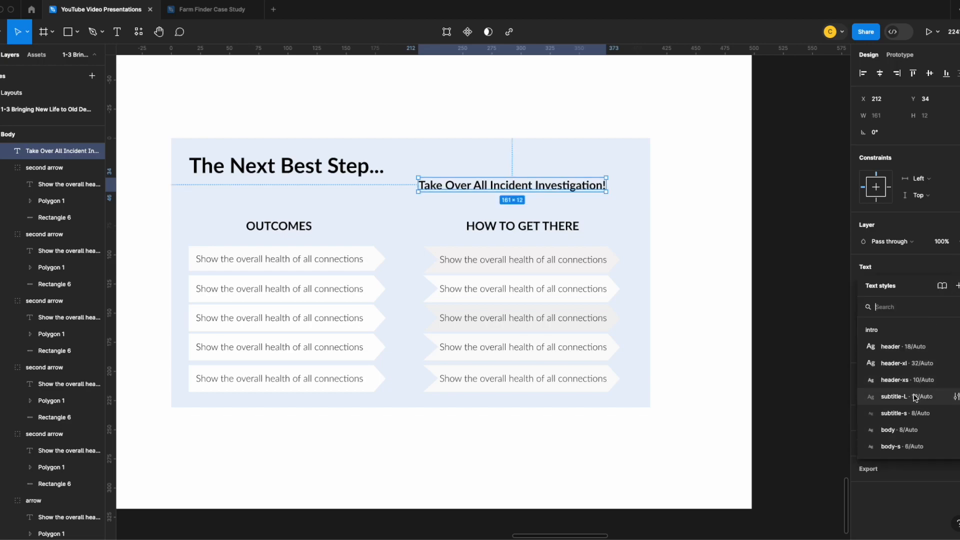
pyautogui.click(905, 397)
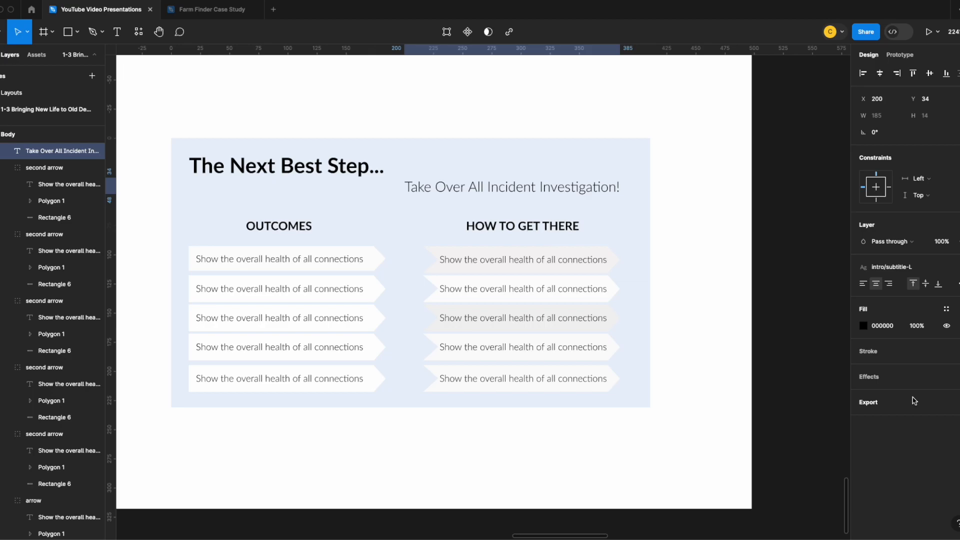
pyautogui.click(539, 209)
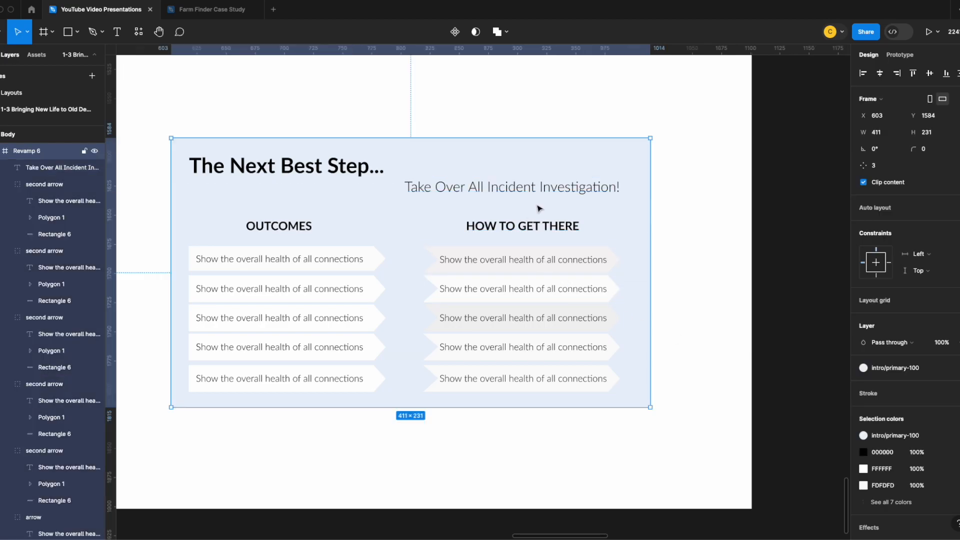
pyautogui.moveTo(534, 190); pyautogui.dragTo(524, 191)
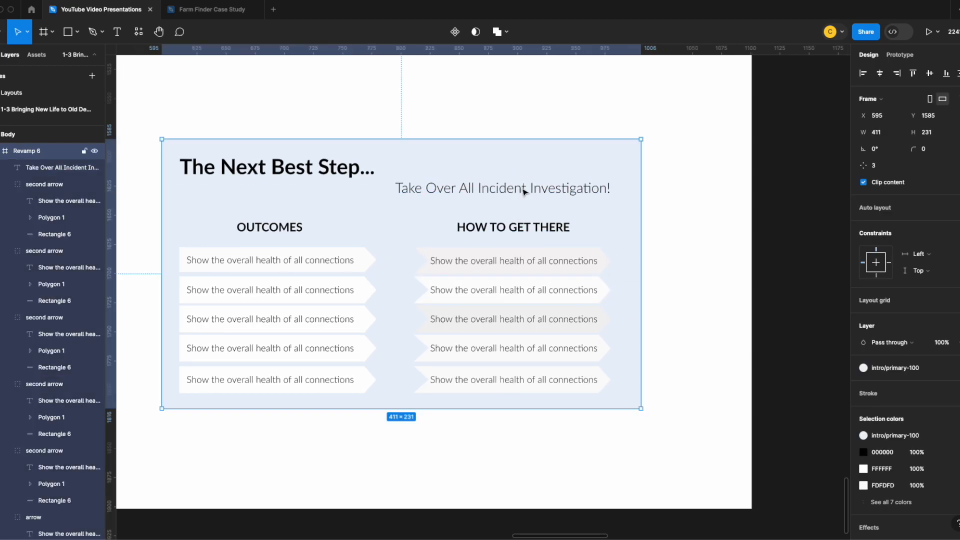
pyautogui.hotkey('ctrl', 'z')
# Compare the restyled slides side by side with the earlier wireframes and with the Text Styles samples
pyautogui.scroll(-5, 444, 239)
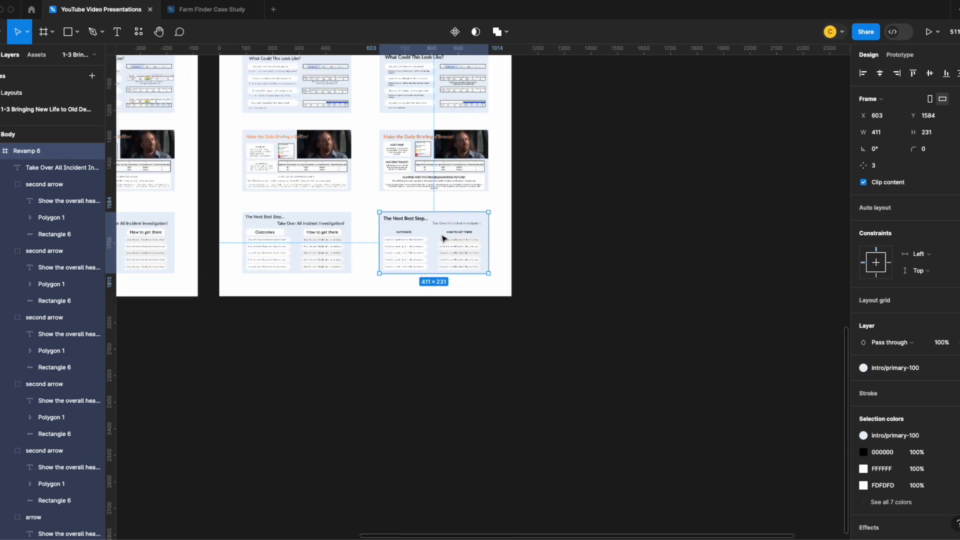
pyautogui.click(503, 224)
pyautogui.scroll(3, 476, 261)
pyautogui.scroll(5, 338, 275)
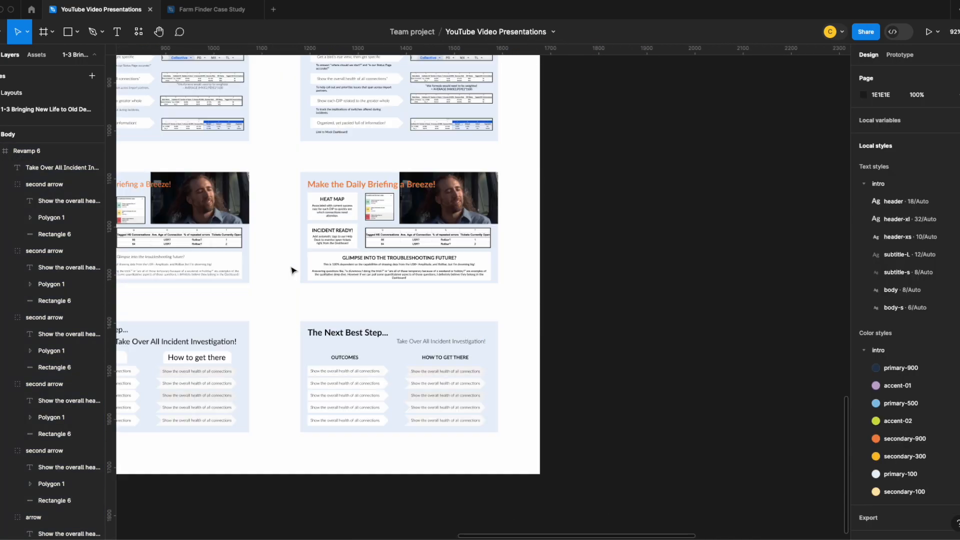
pyautogui.moveTo(268, 253); pyautogui.dragTo(367, 239)
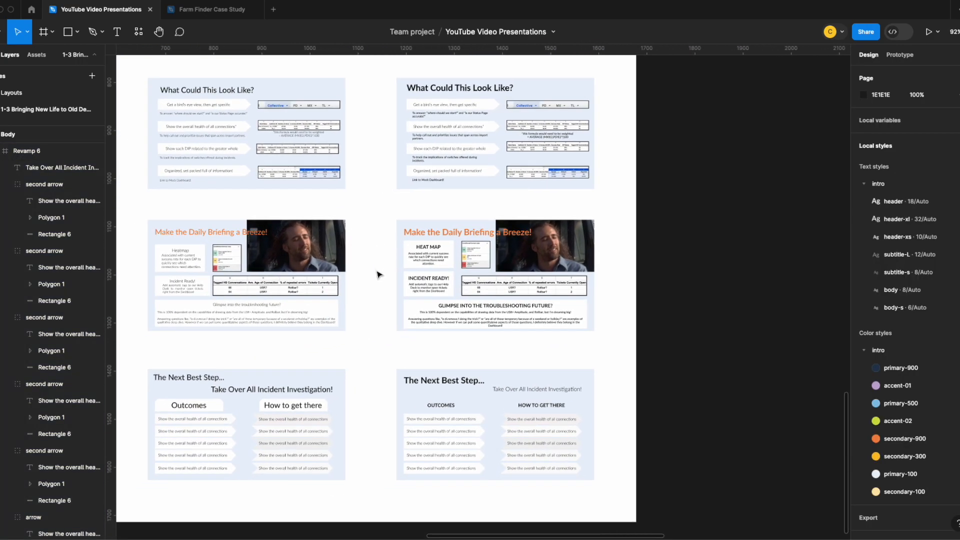
pyautogui.scroll(9, 378, 274)
pyautogui.scroll(3, 380, 275)
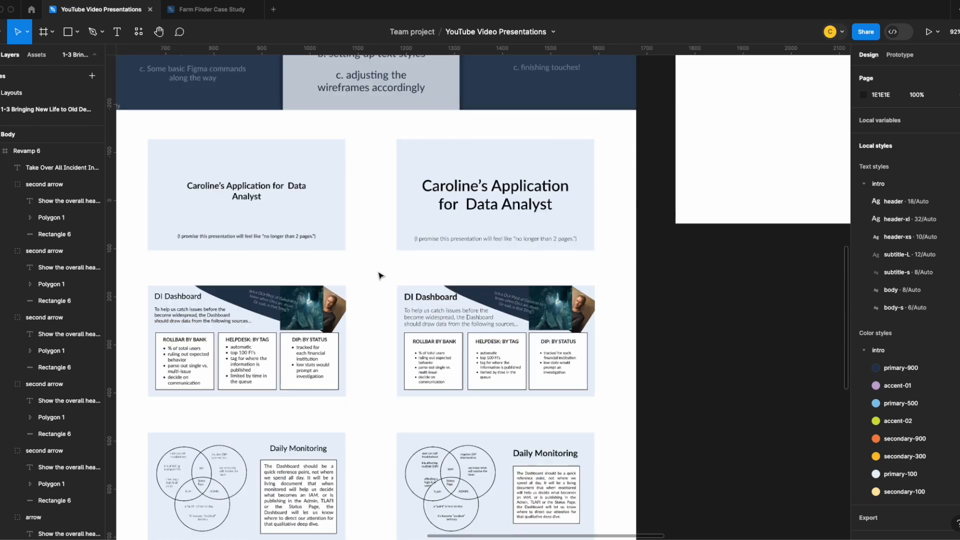
pyautogui.scroll(1, 388, 263)
pyautogui.scroll(-6, 389, 267)
pyautogui.scroll(-2, 388, 268)
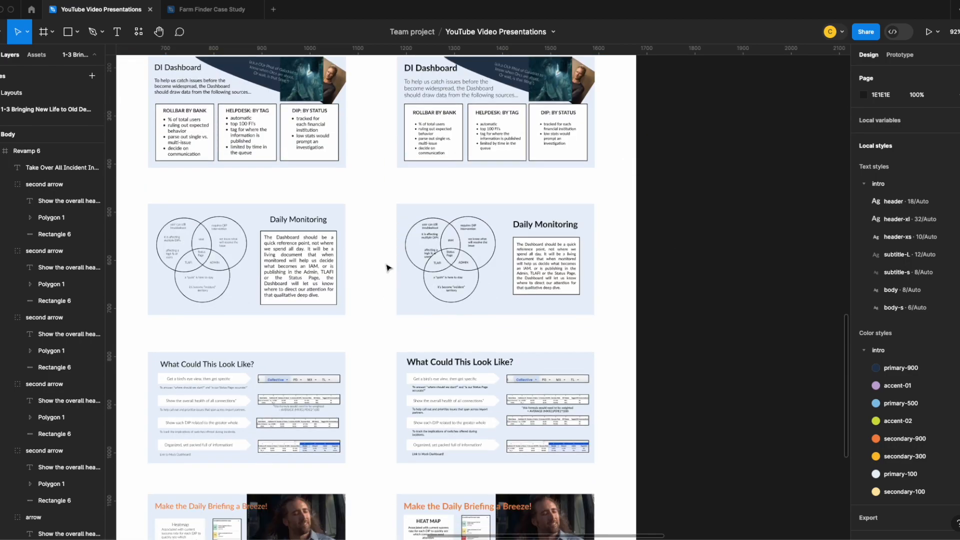
pyautogui.scroll(8, 443, 251)
pyautogui.scroll(2, 655, 225)
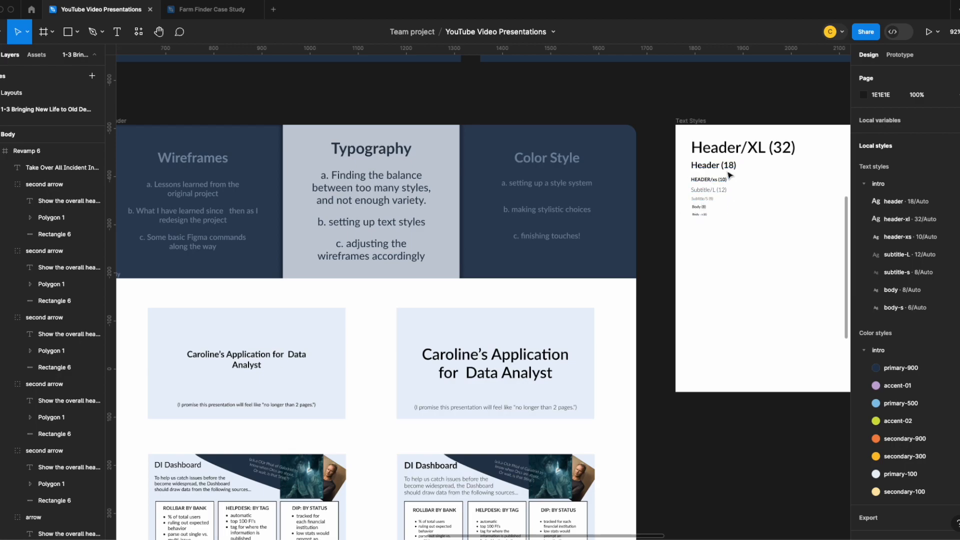
# Review the header, subtitle and body typography of each restyled slide against its earlier version, from the title slide through The Next Best Step
pyautogui.scroll(-10, 732, 195)
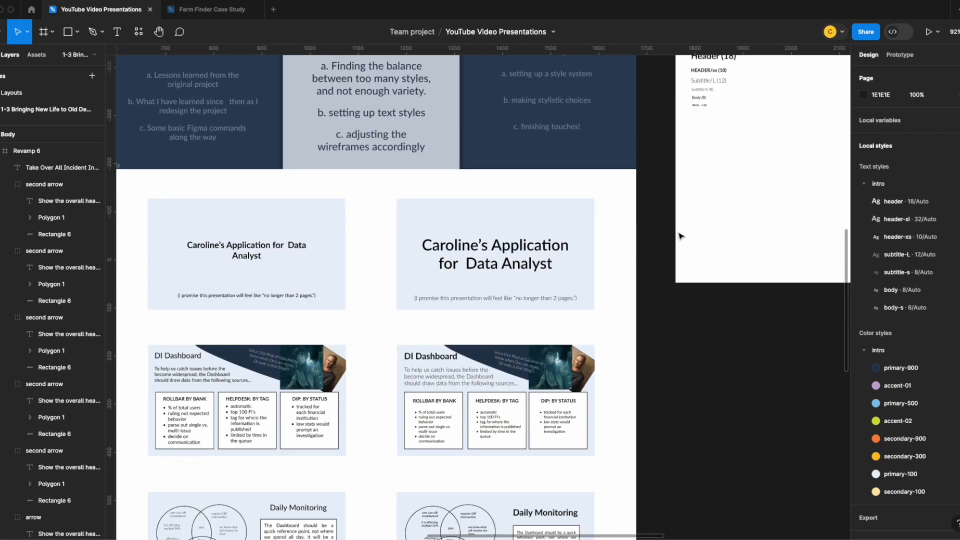
pyautogui.scroll(-4, 587, 215)
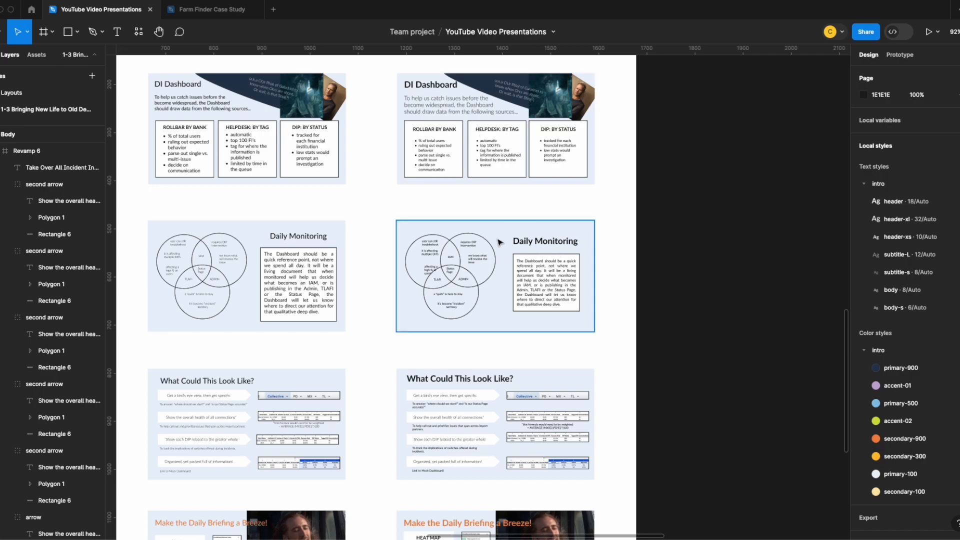
pyautogui.scroll(-5, 527, 270)
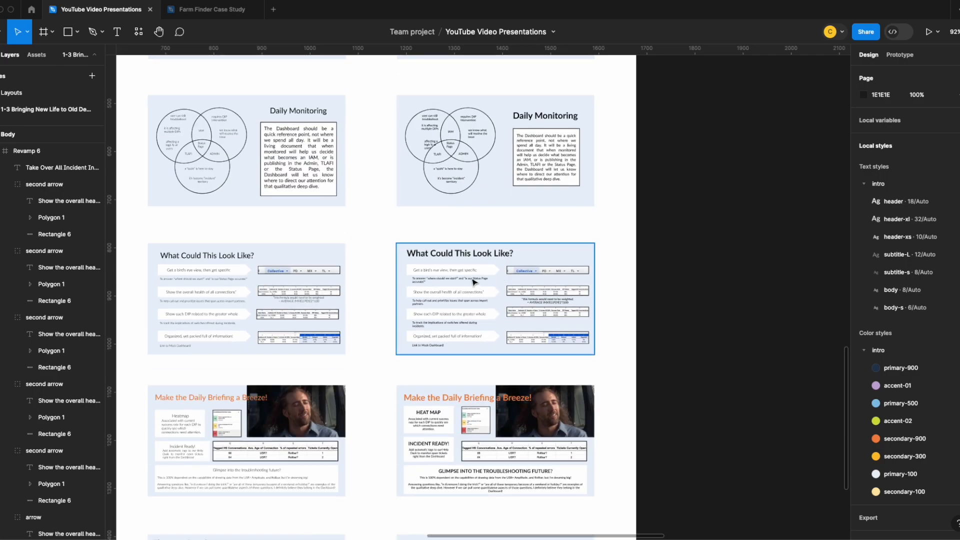
pyautogui.scroll(-6, 538, 300)
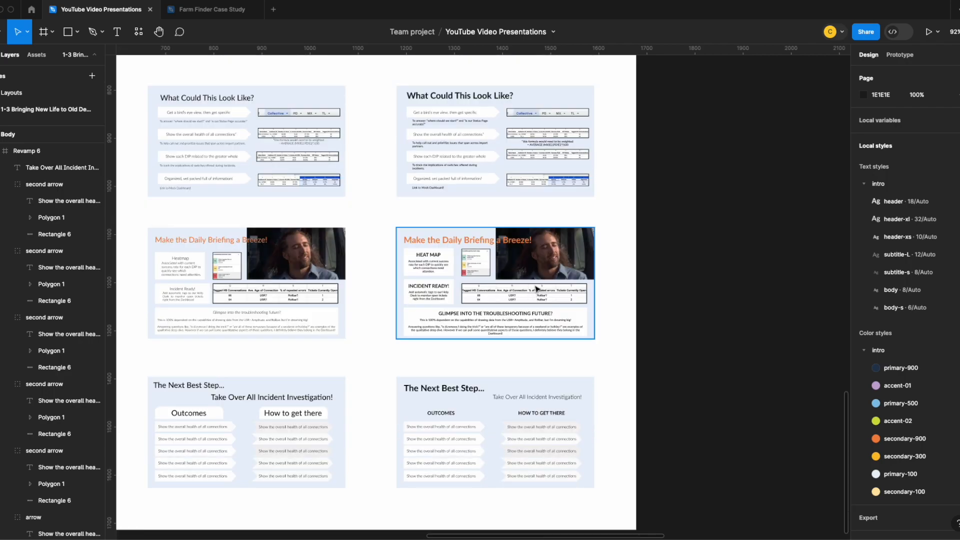
pyautogui.scroll(-2, 529, 282)
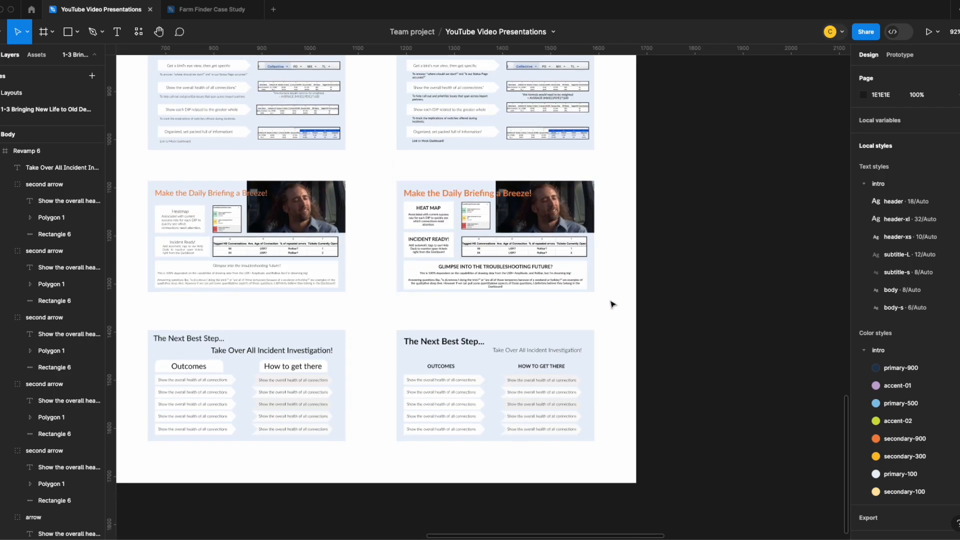
pyautogui.scroll(1, 607, 302)
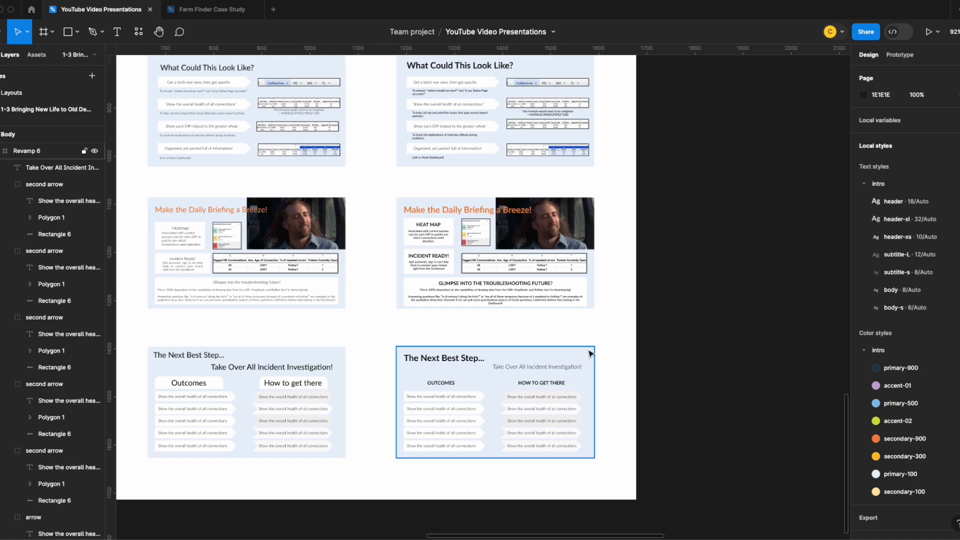
pyautogui.scroll(10, 595, 350)
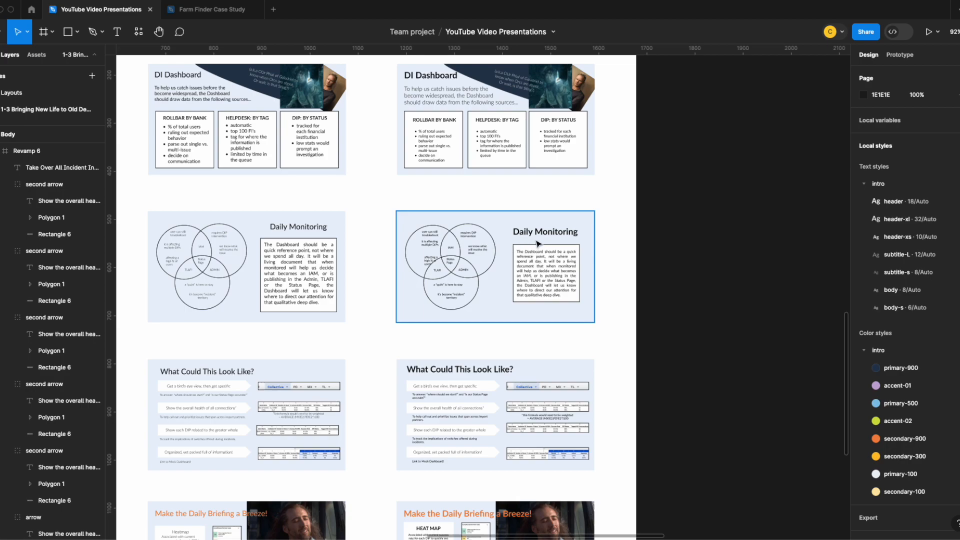
pyautogui.scroll(-6, 515, 404)
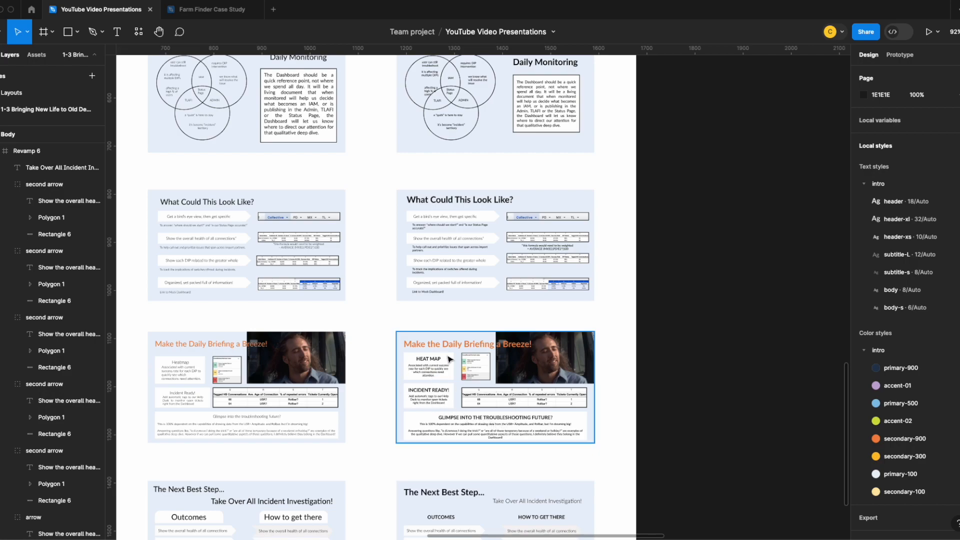
pyautogui.scroll(-4, 463, 397)
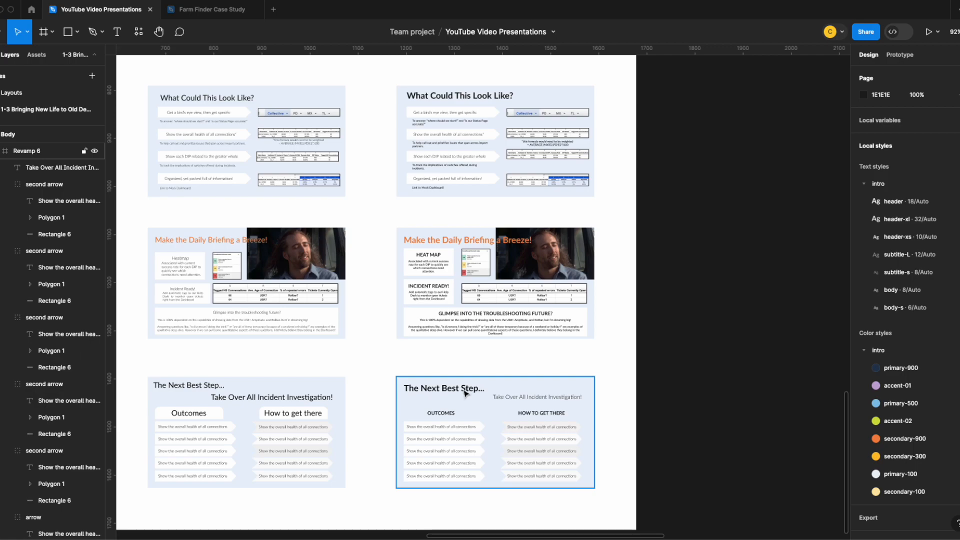
pyautogui.scroll(-1, 509, 402)
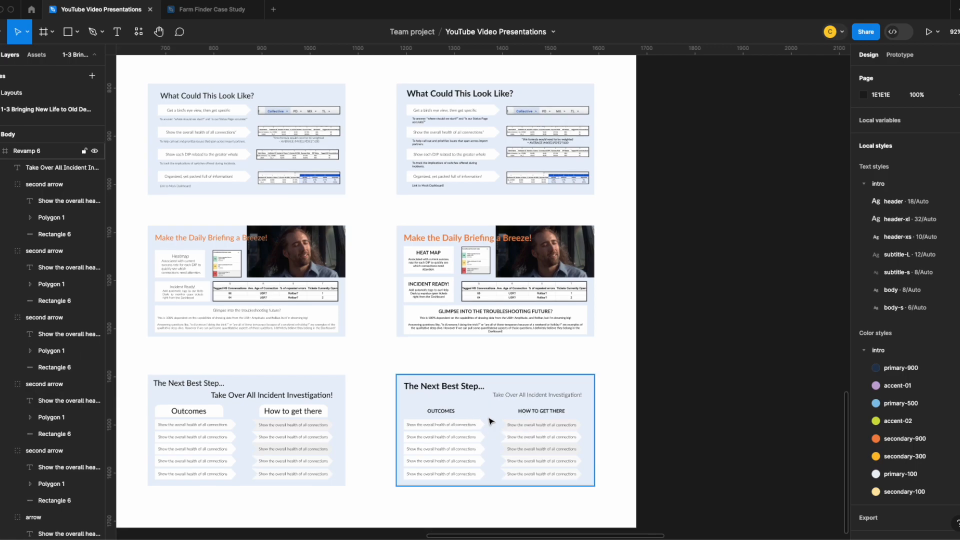
pyautogui.scroll(20, 507, 403)
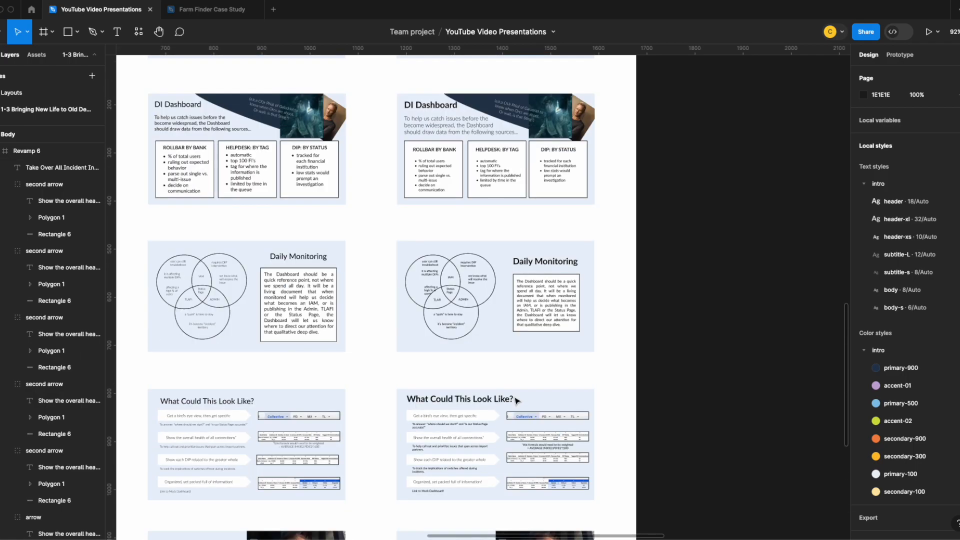
pyautogui.scroll(4, 517, 382)
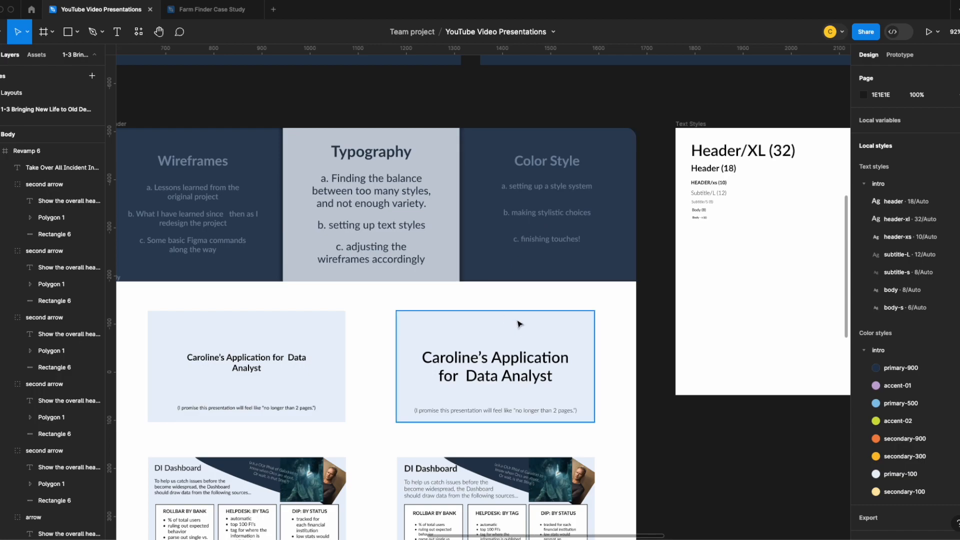
pyautogui.scroll(-1, 549, 366)
pyautogui.scroll(-10, 563, 456)
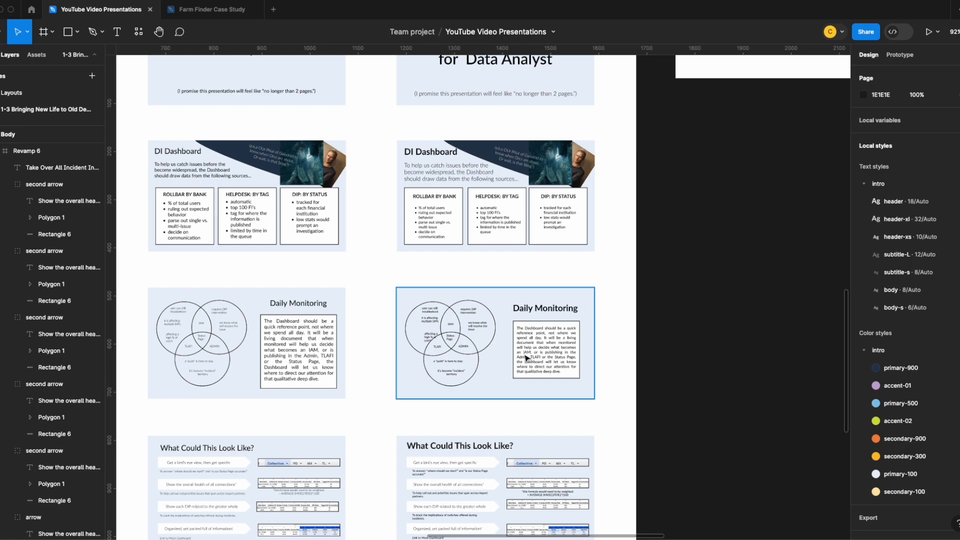
pyautogui.scroll(12, 526, 355)
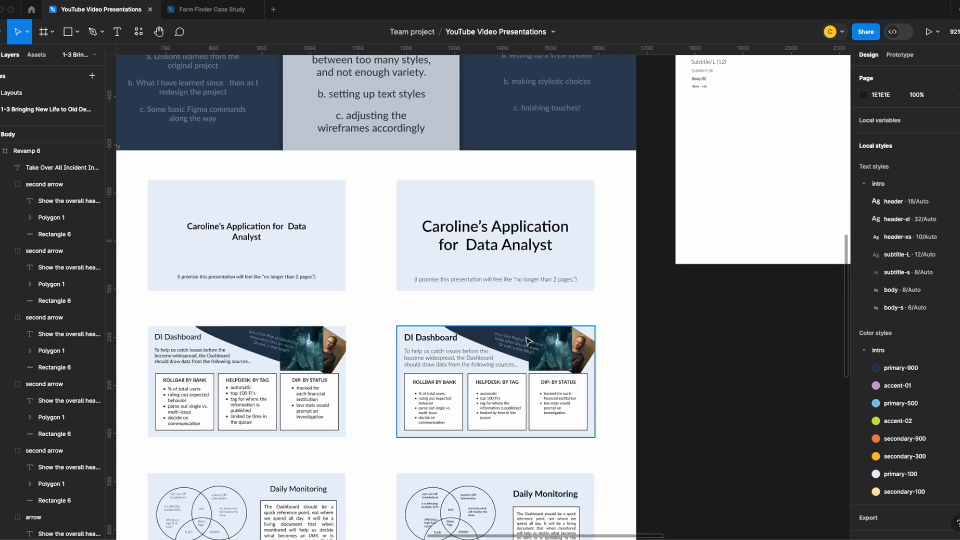